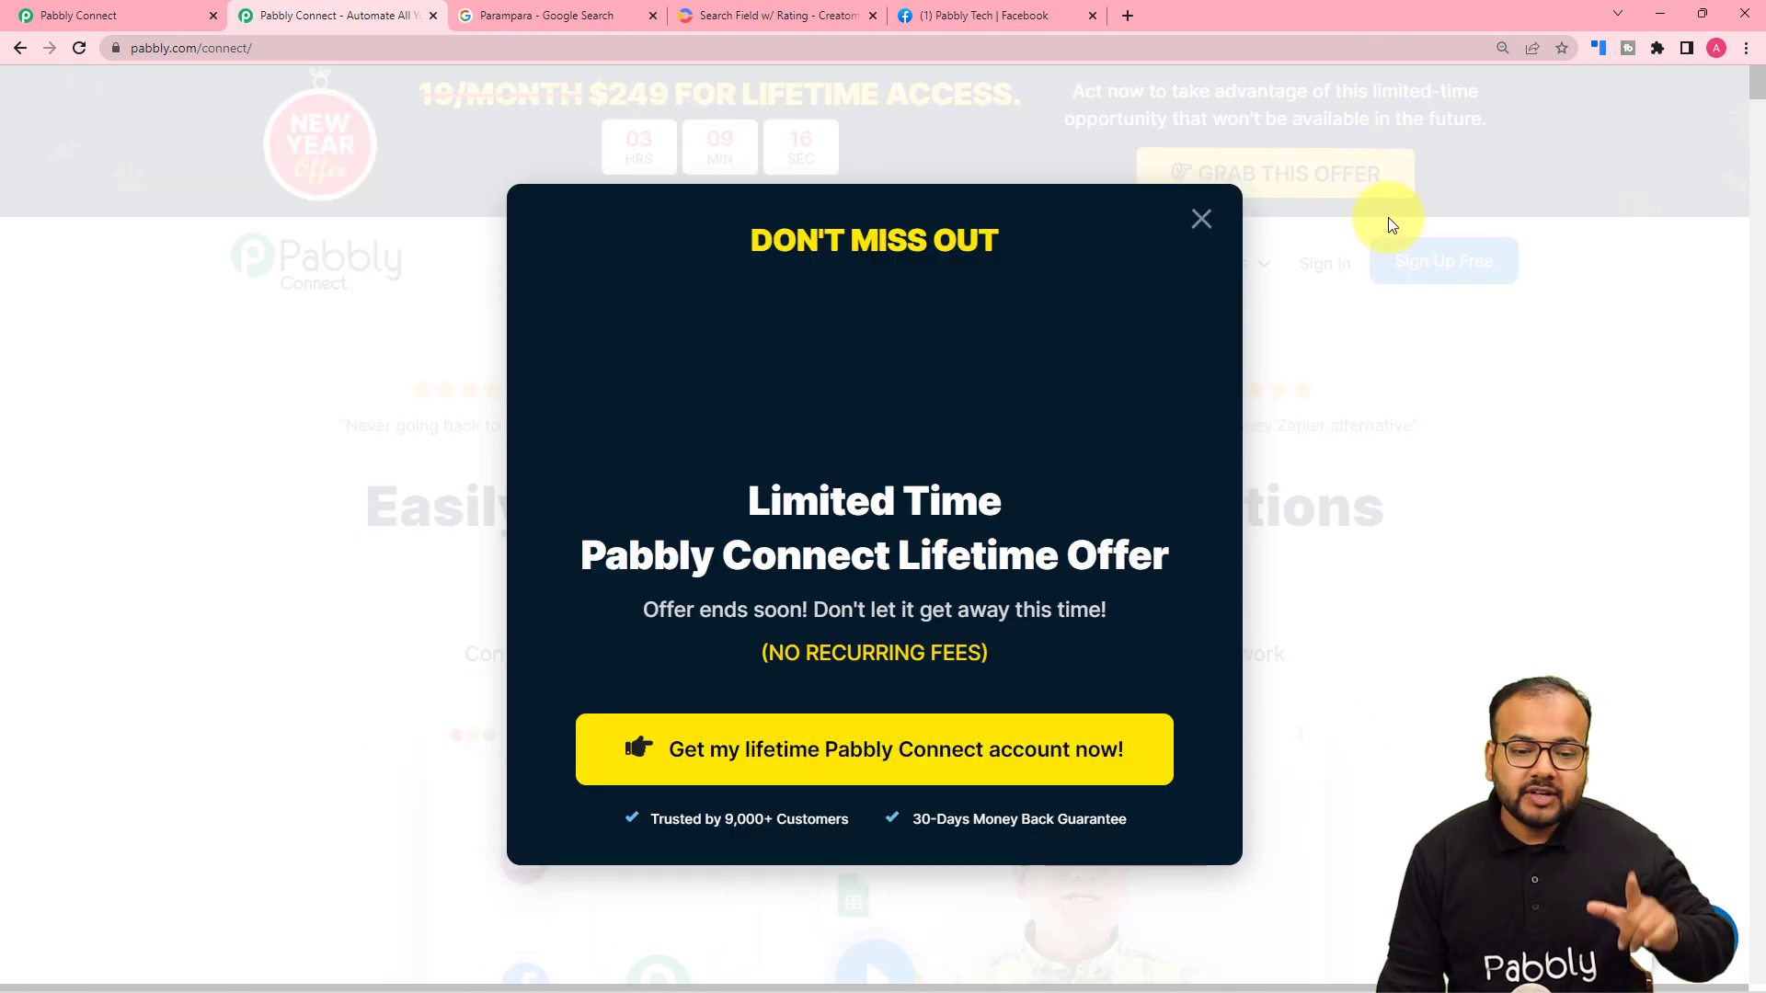
# Create a new Pabbly Connect workflow named "Share Business Ratings on Facebook".
pyautogui.click(1220, 241)
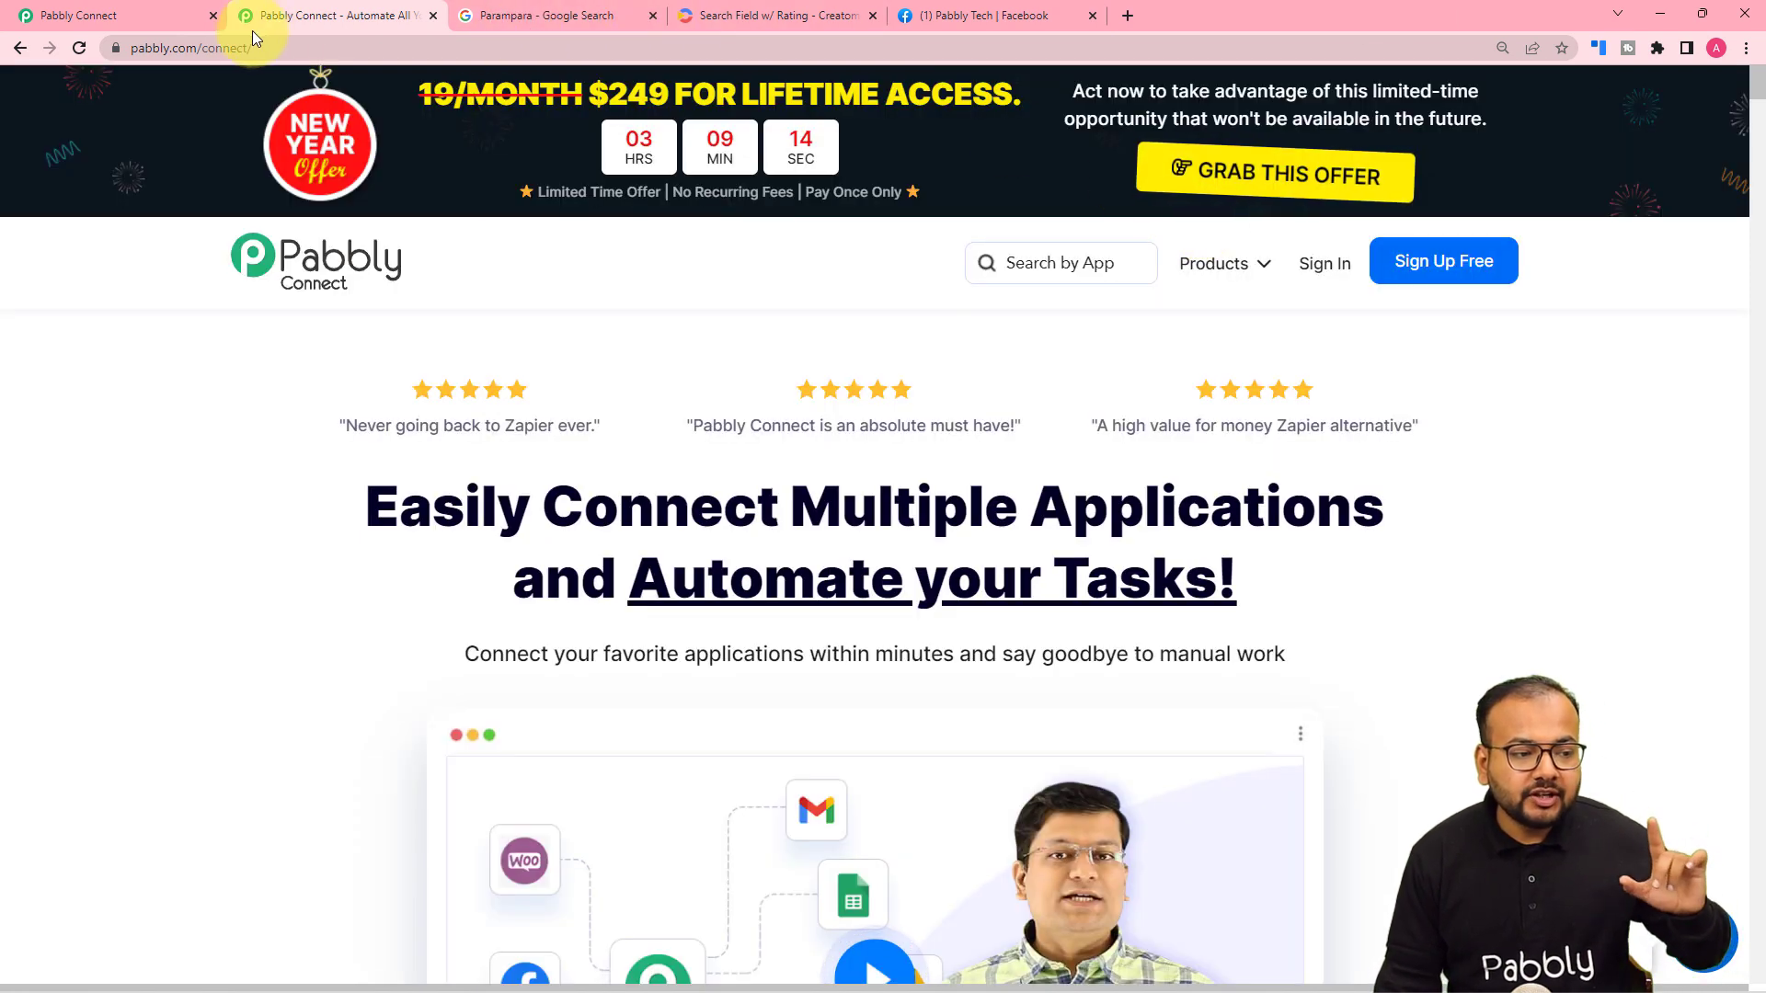
pyautogui.click(55, 22)
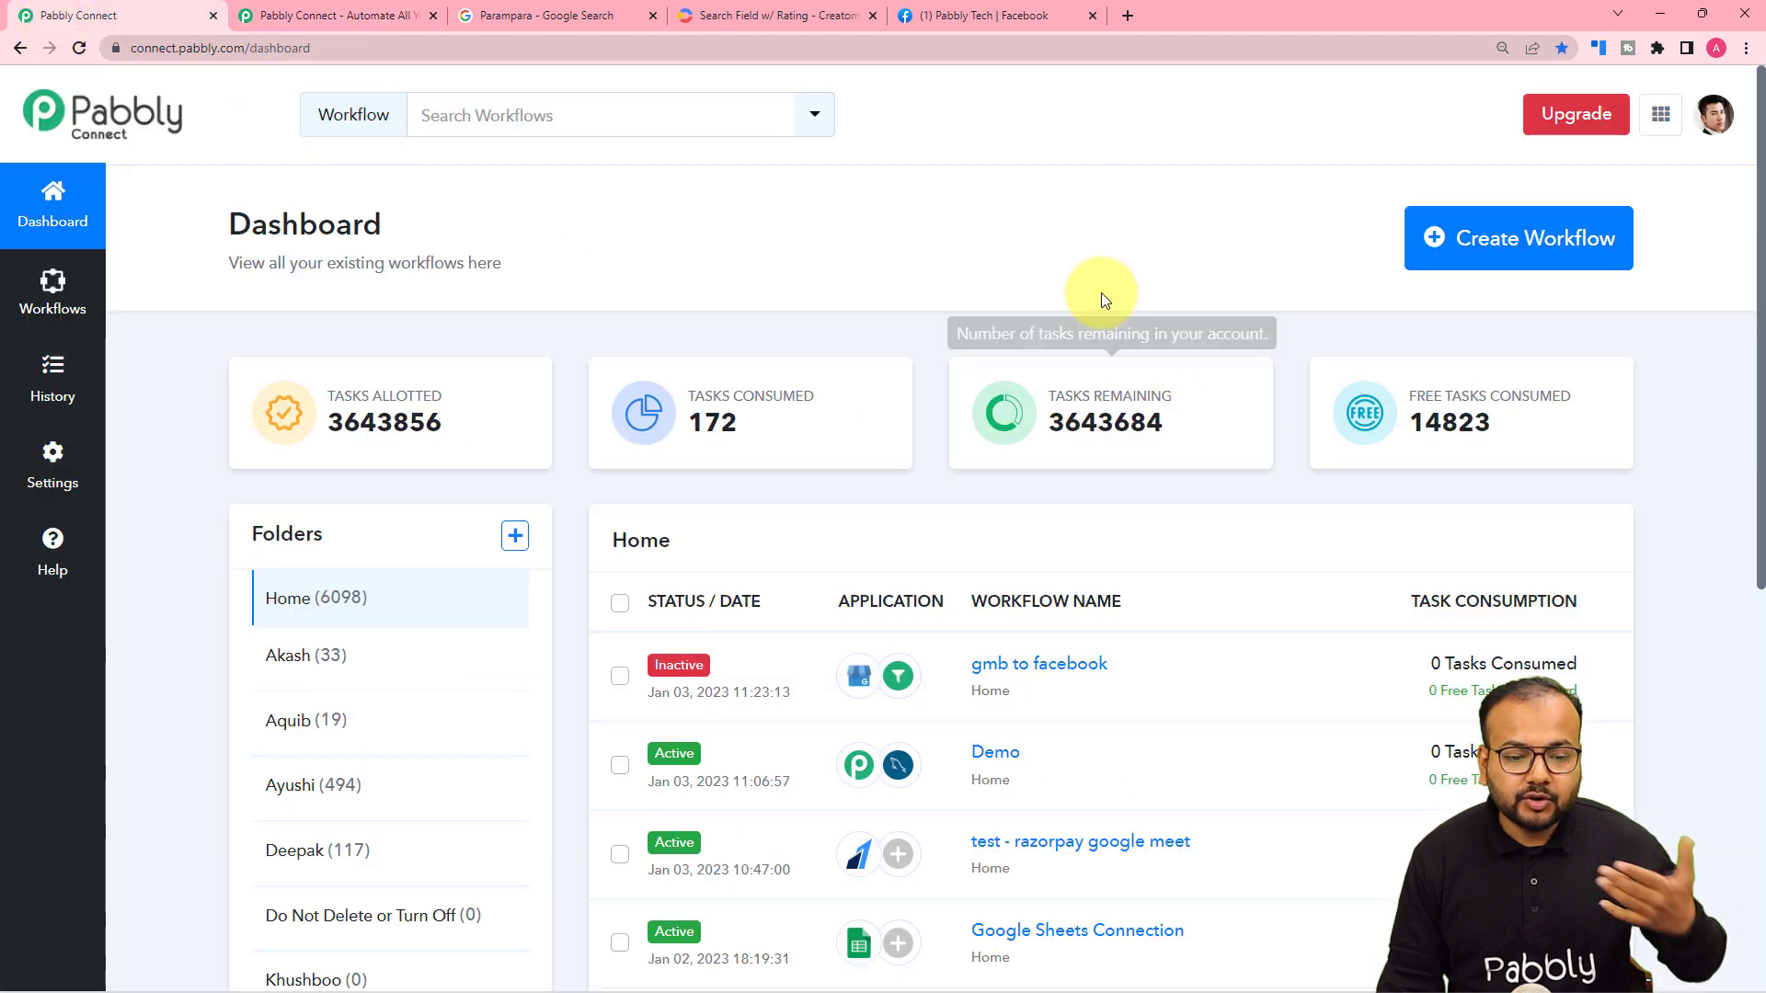
pyautogui.click(1438, 274)
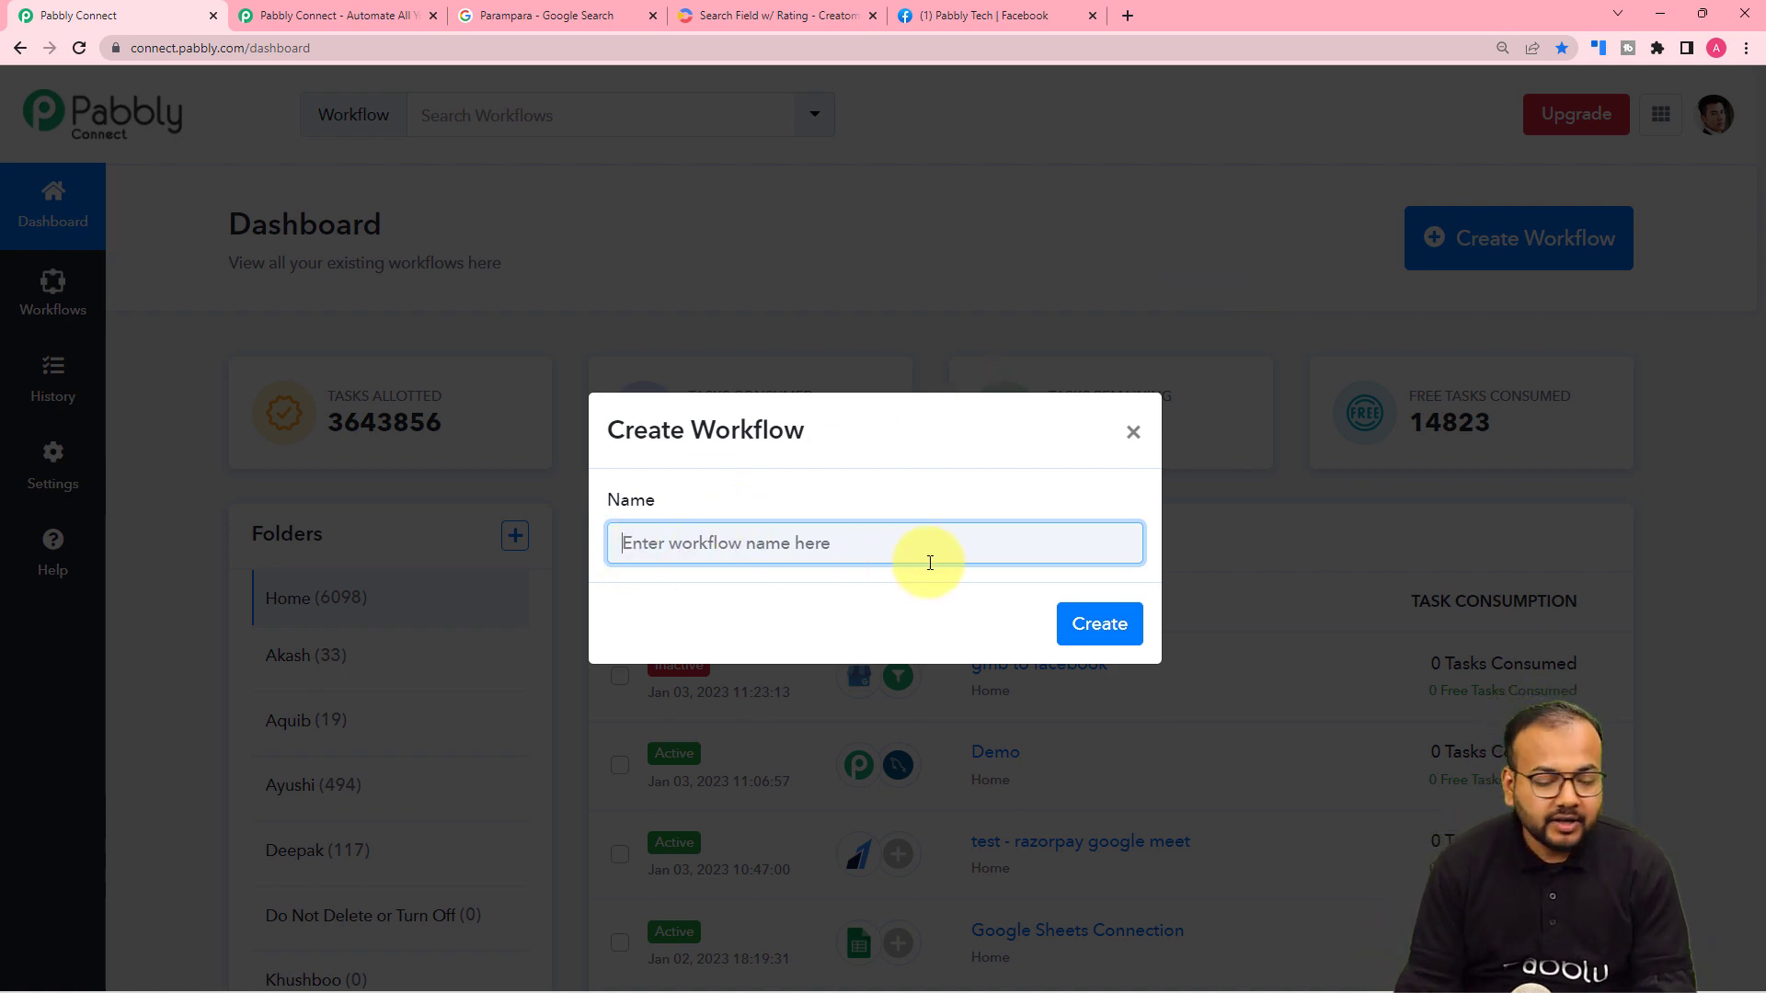
pyautogui.write('Share Business Ratings on Facebook')
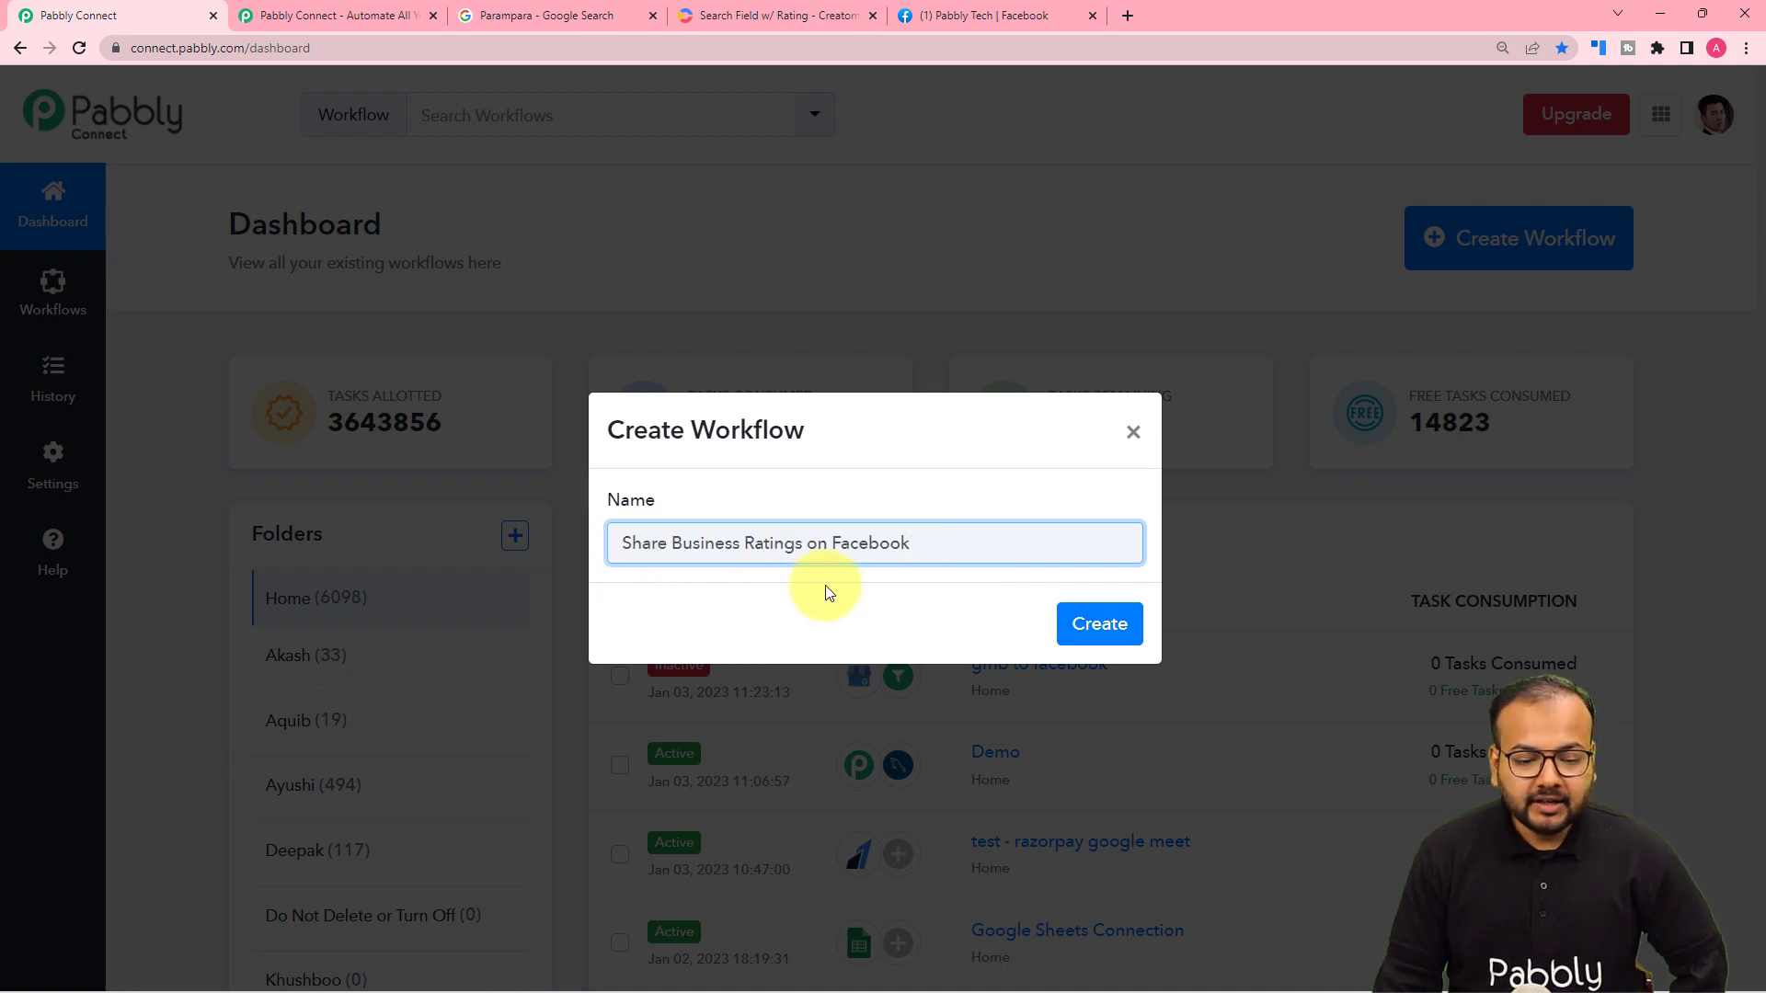
pyautogui.click(1102, 625)
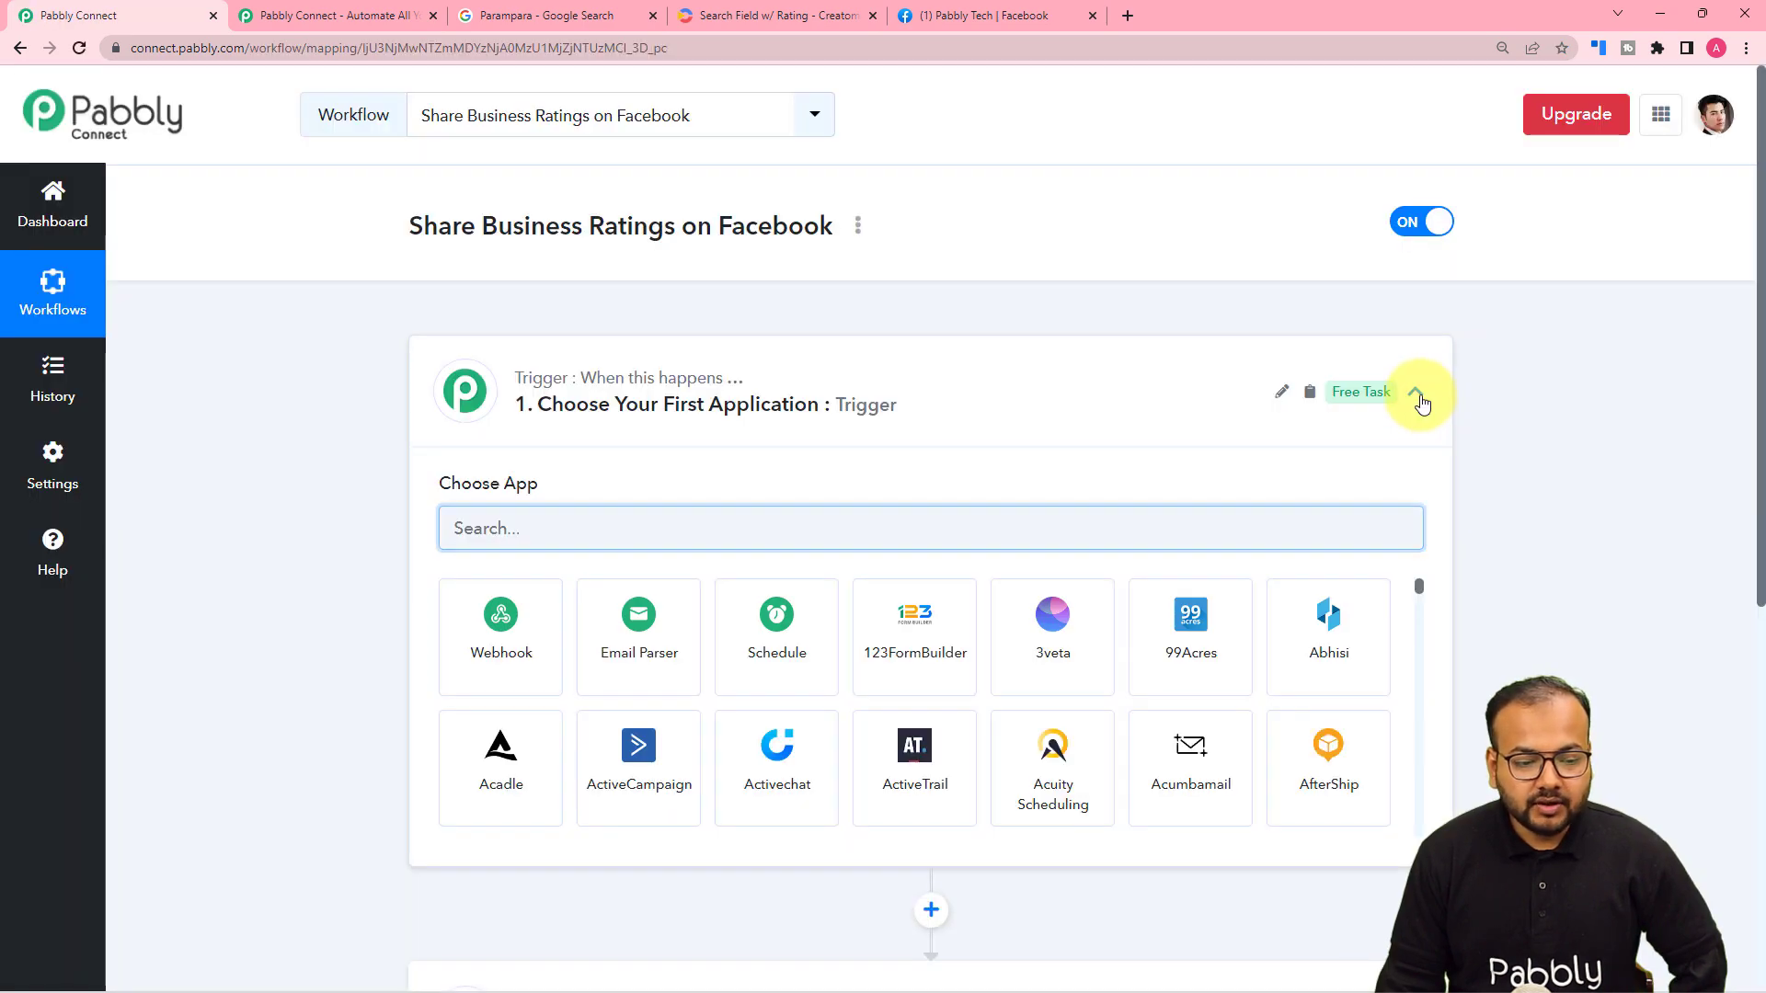
# Choose Google My Business as the application for the workflow's trigger.
pyautogui.click(1419, 400)
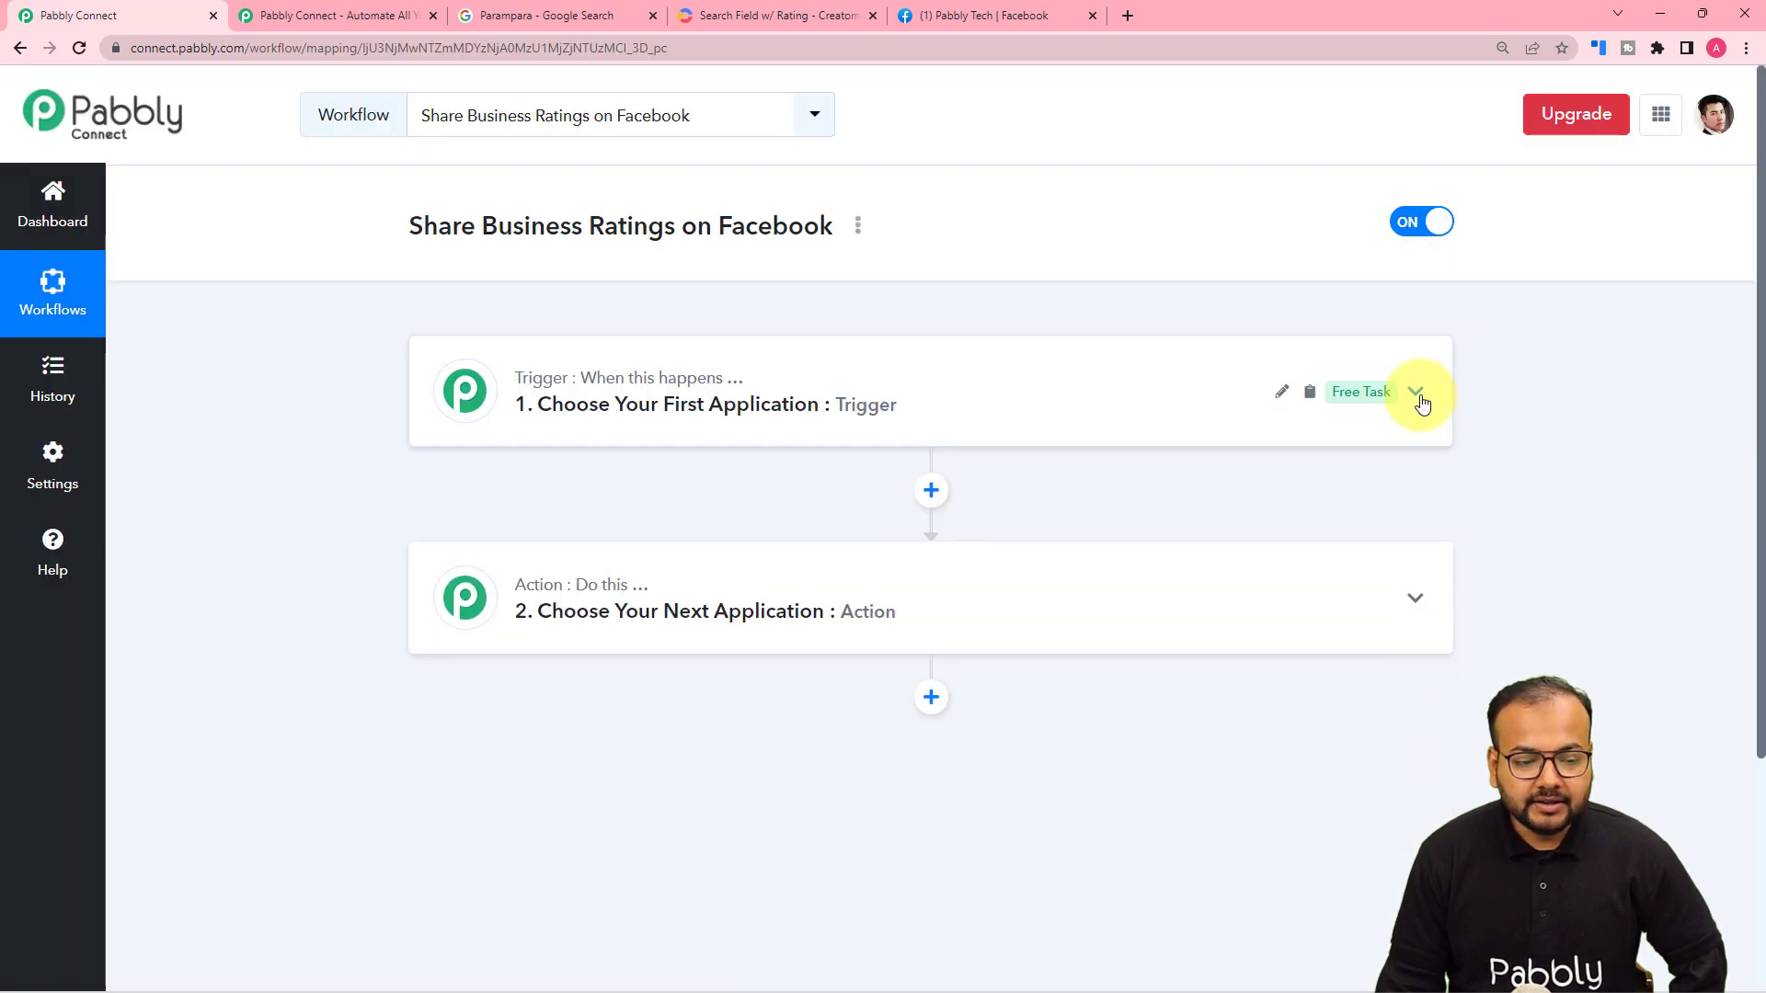
pyautogui.moveTo(487, 621)
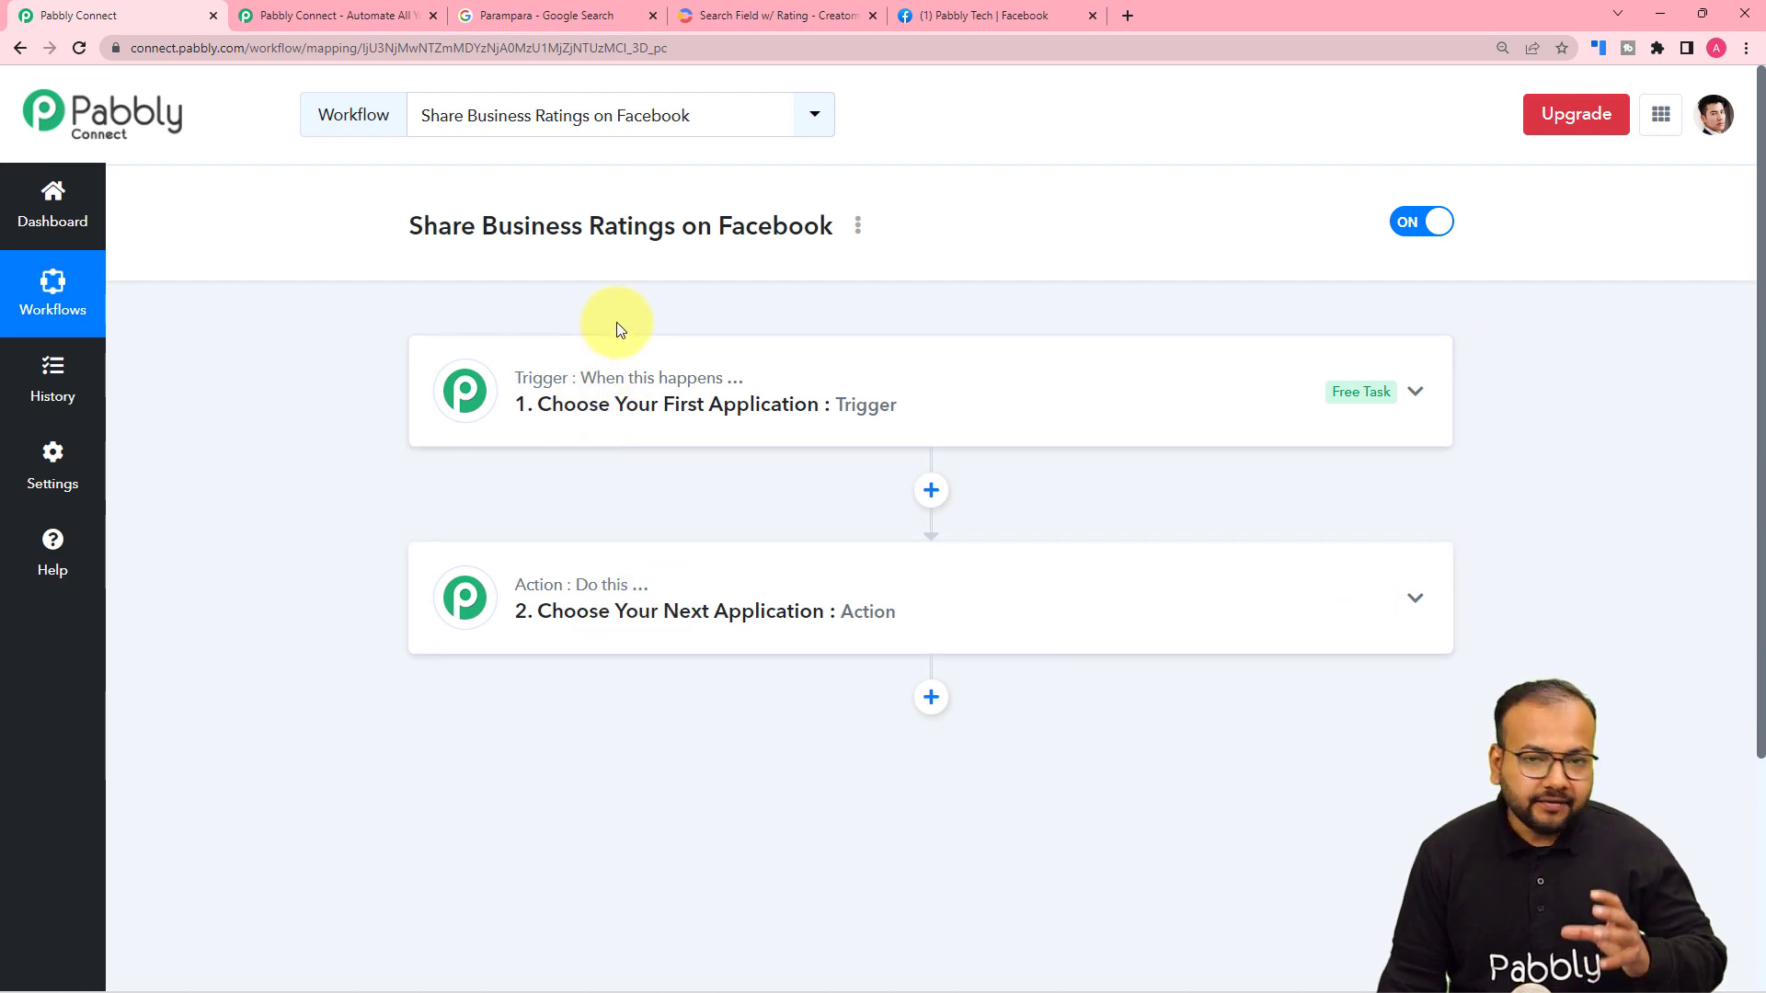
pyautogui.click(585, 415)
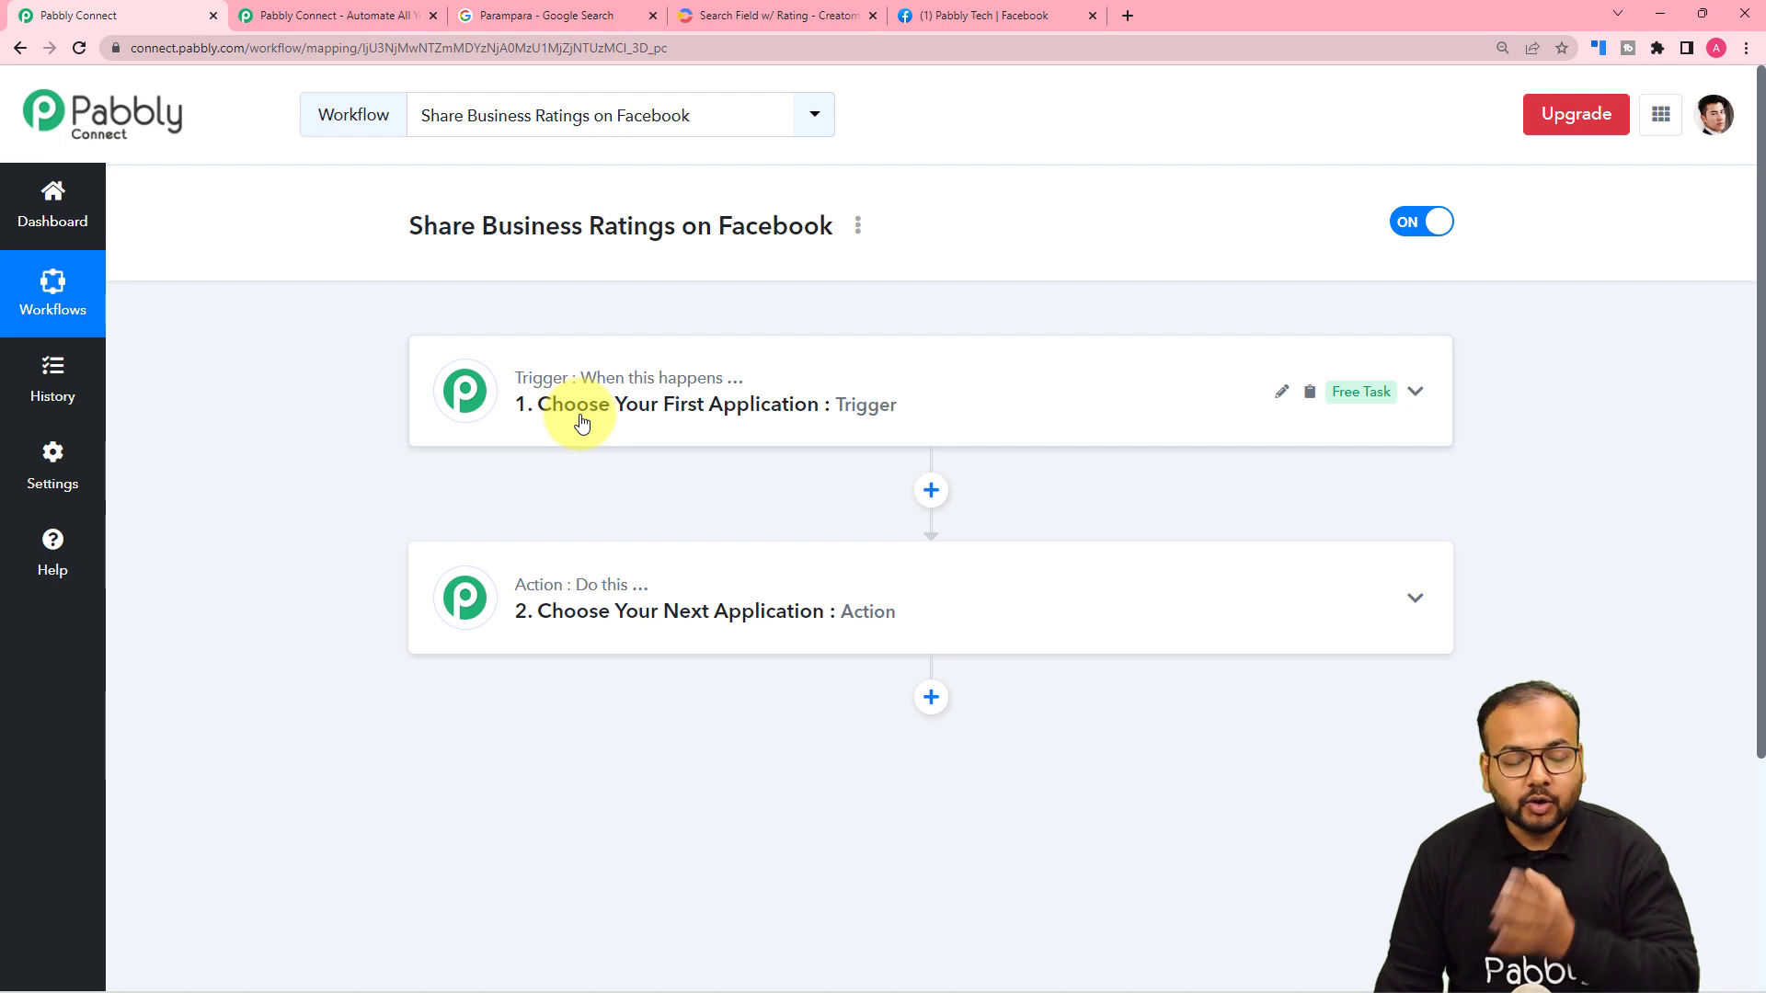
pyautogui.click(582, 422)
pyautogui.scroll(-2, 589, 404)
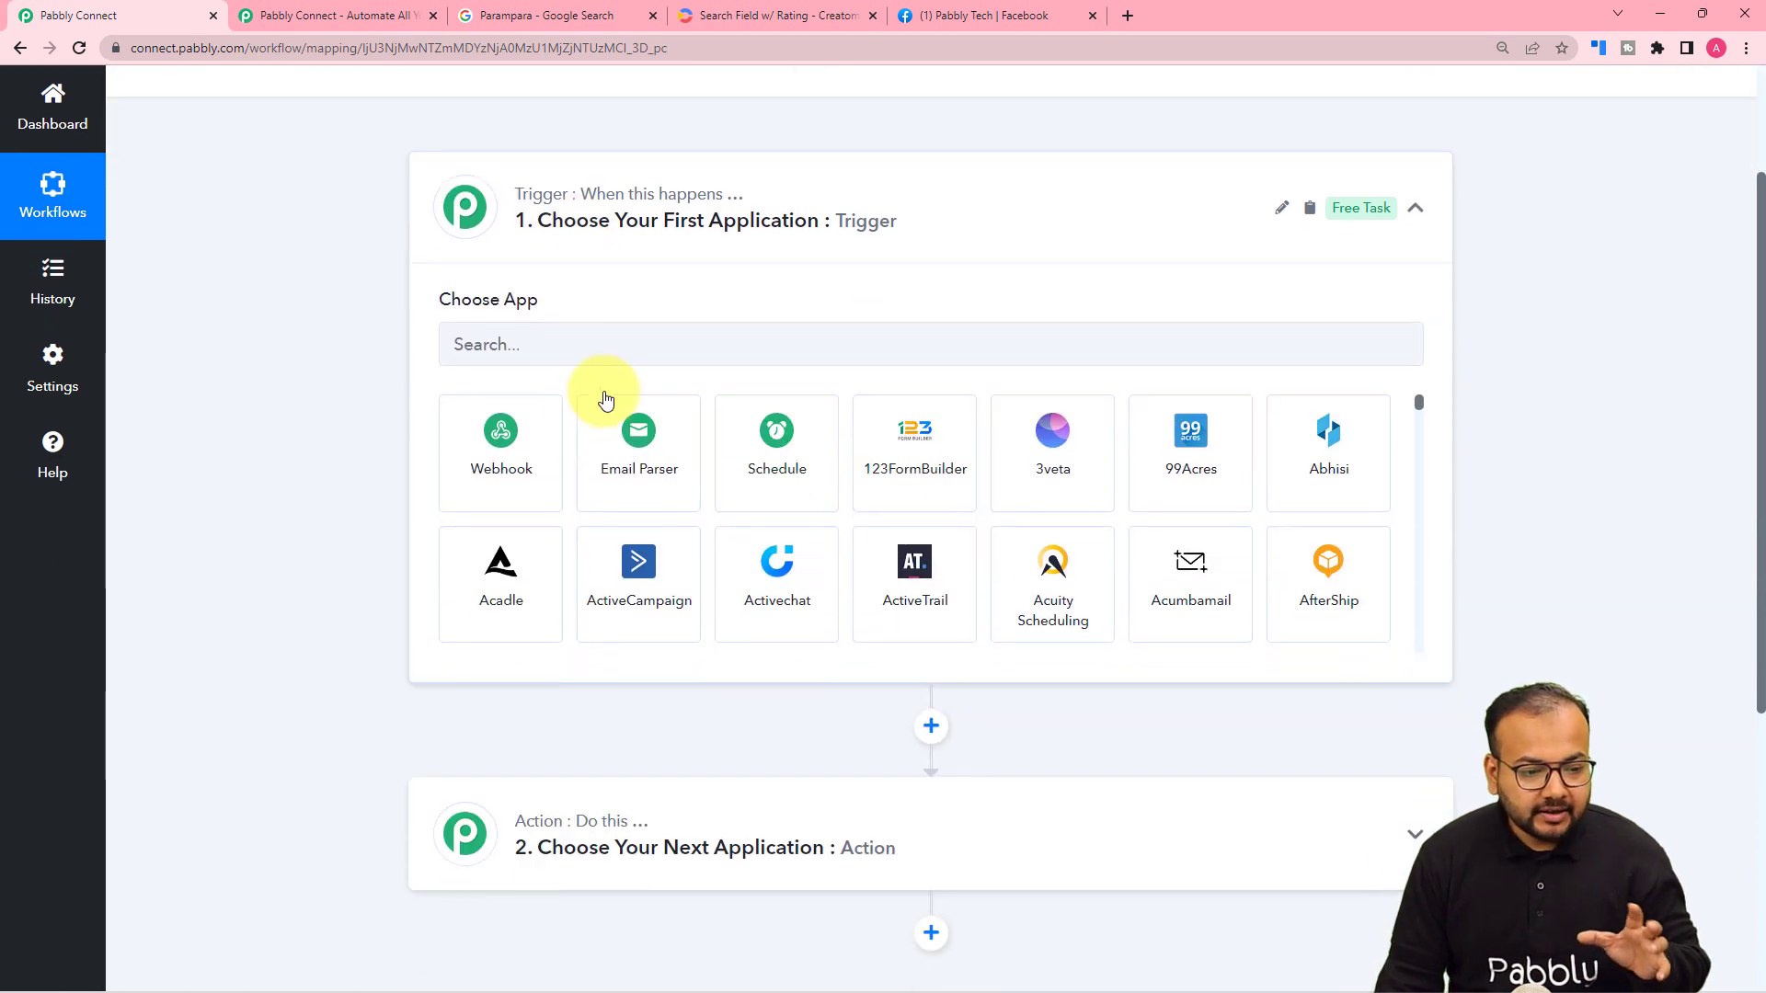
pyautogui.click(541, 340)
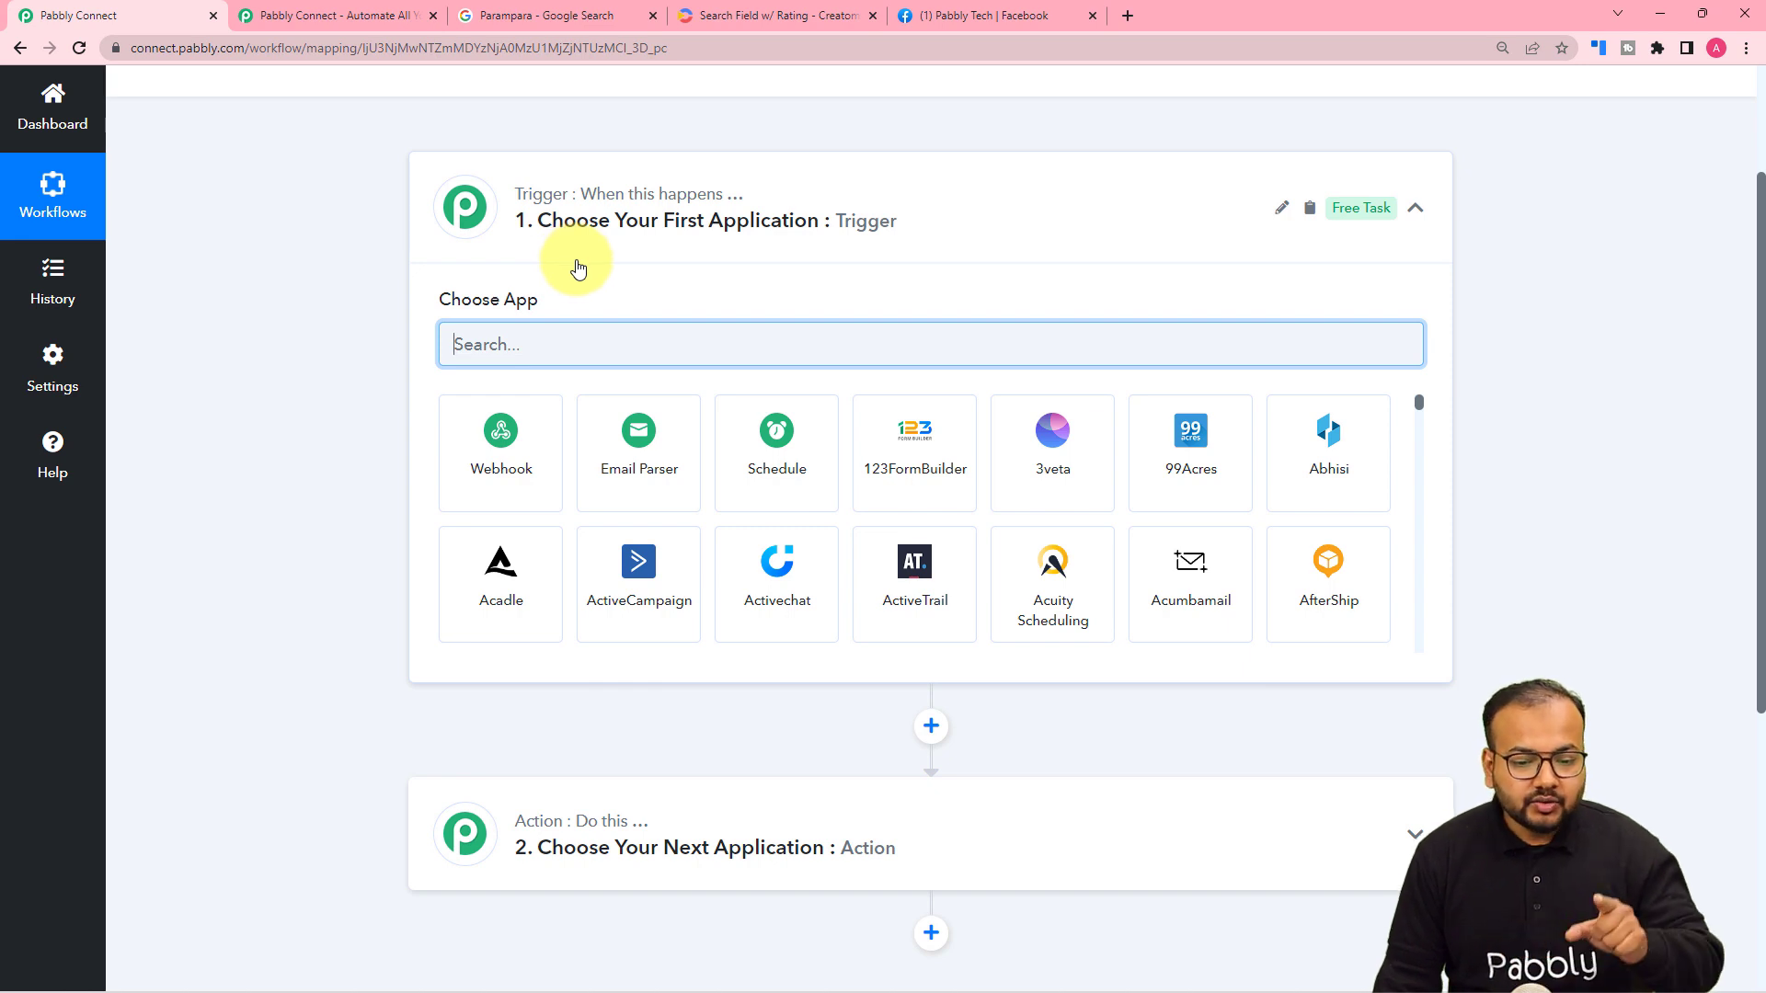
pyautogui.write('goo')
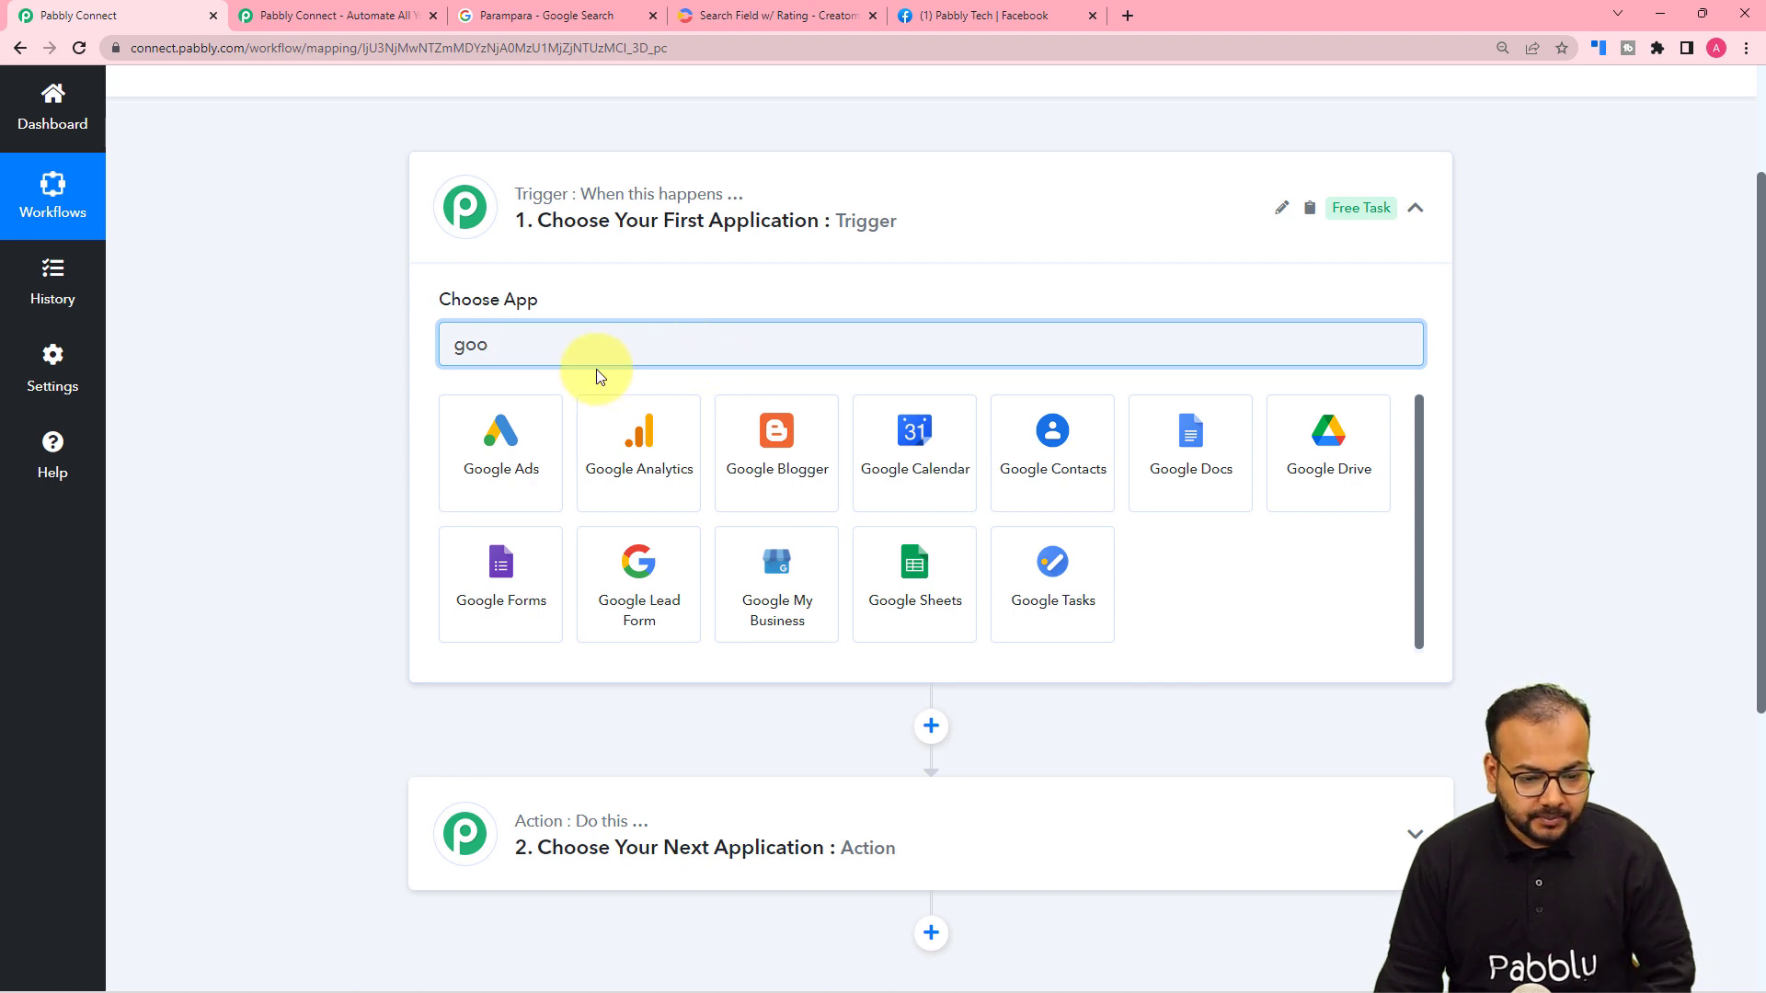
pyautogui.scroll(2, 570, 424)
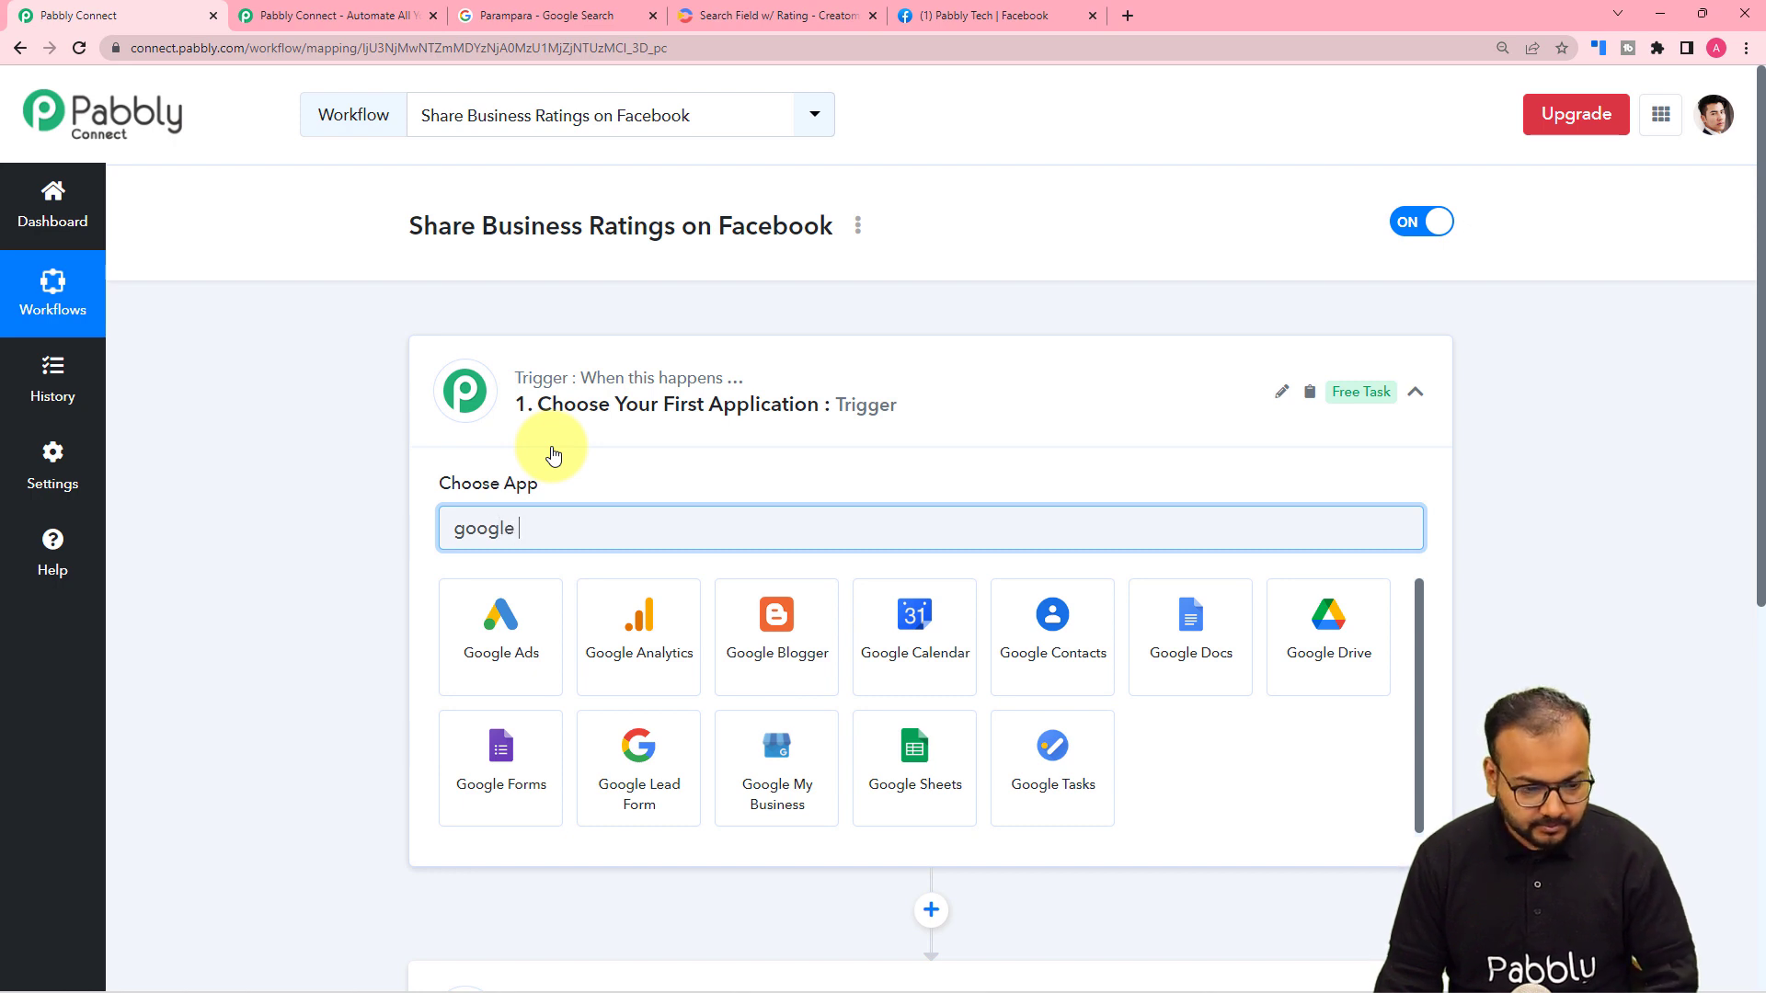
pyautogui.write('m')
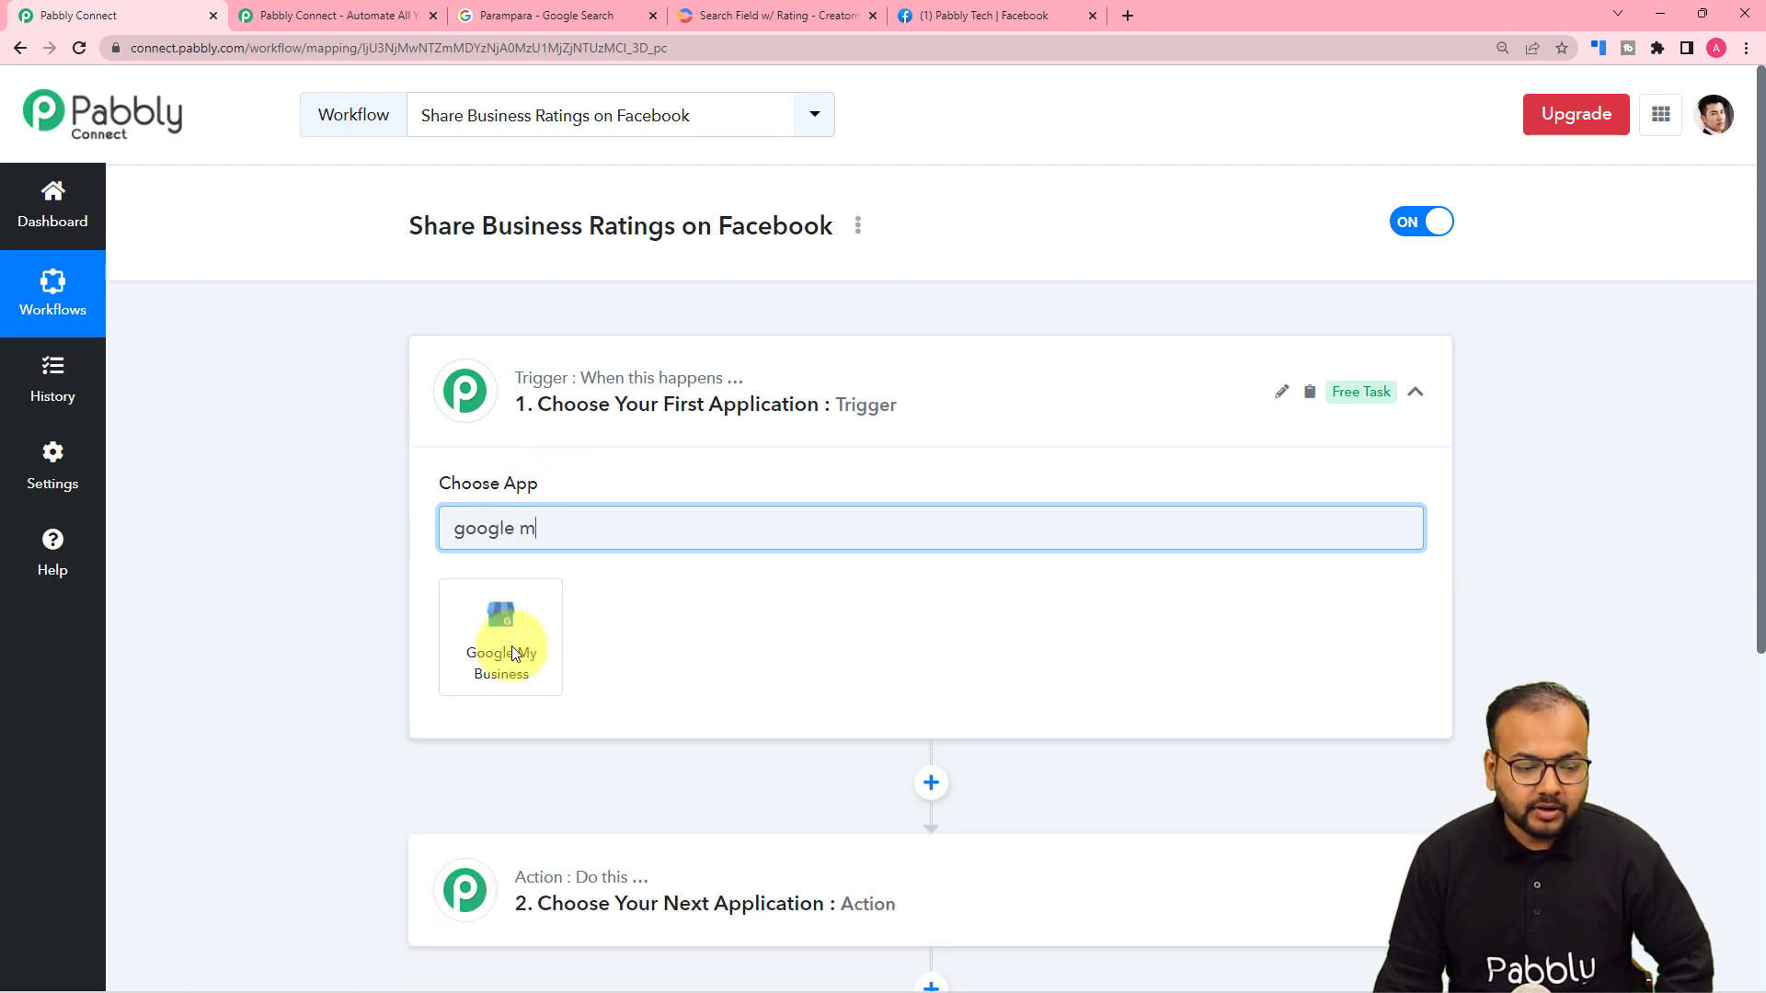
pyautogui.click(462, 669)
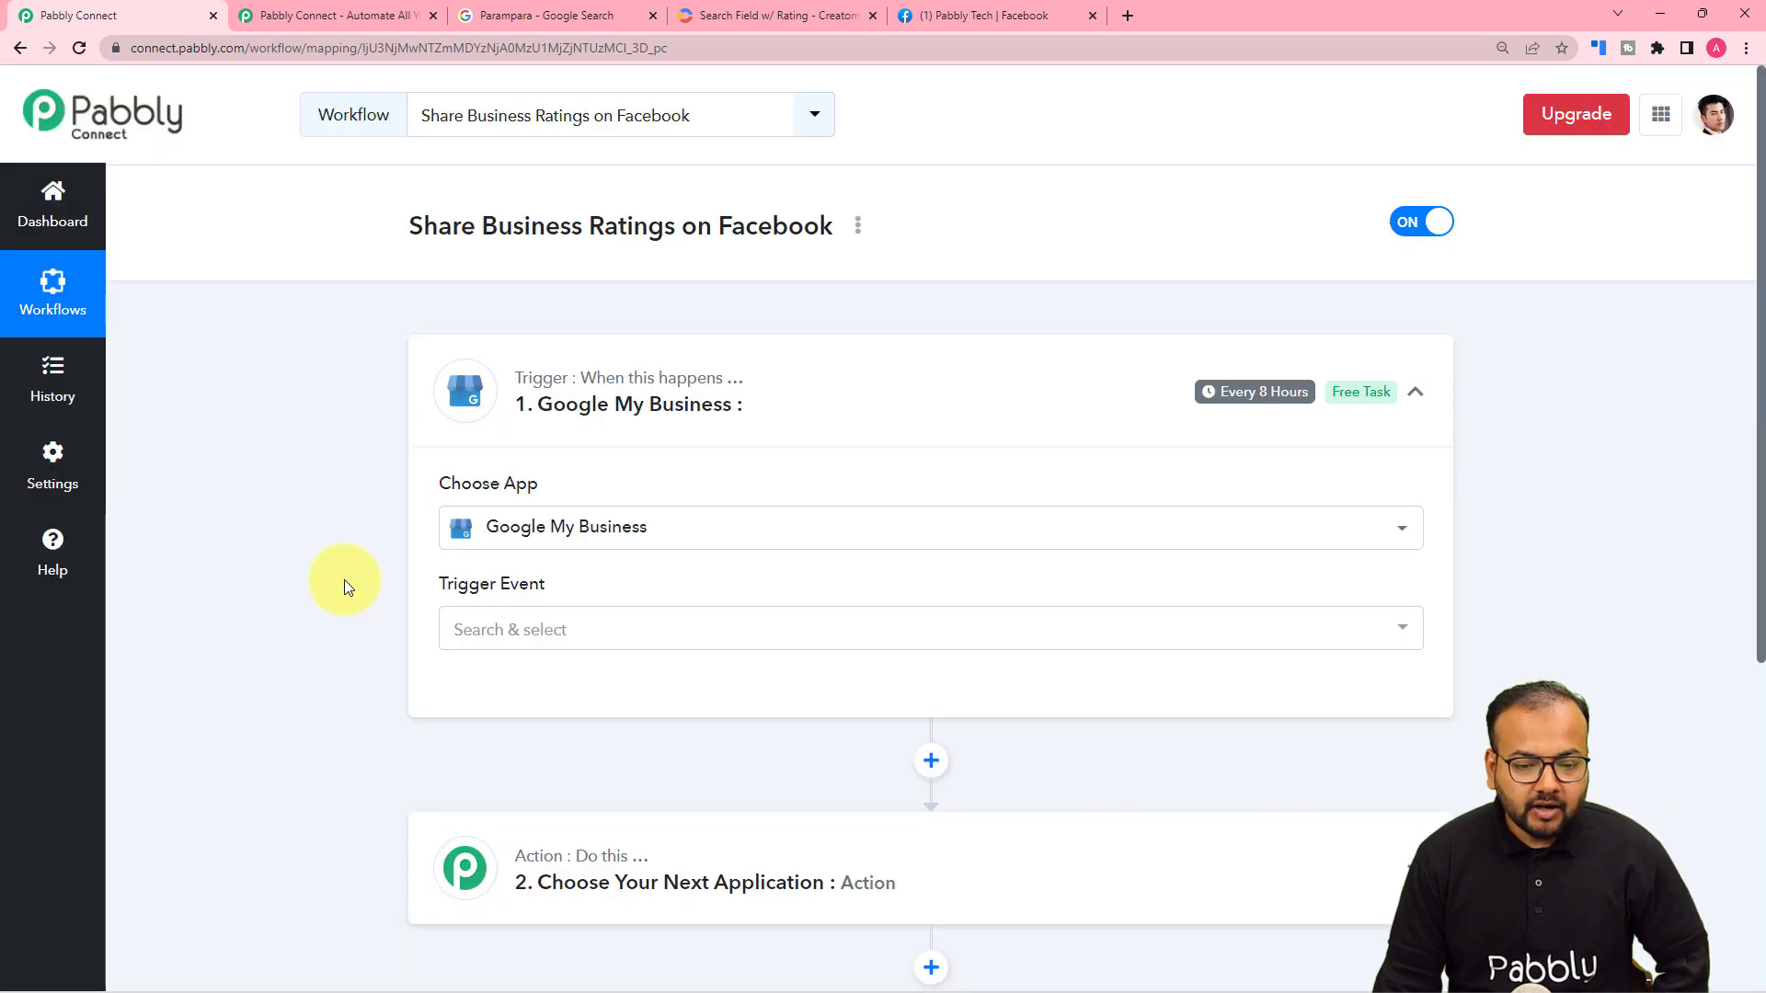
# Set the Google My Business trigger event to New Review.
pyautogui.scroll(-1, 344, 585)
pyautogui.click(583, 550)
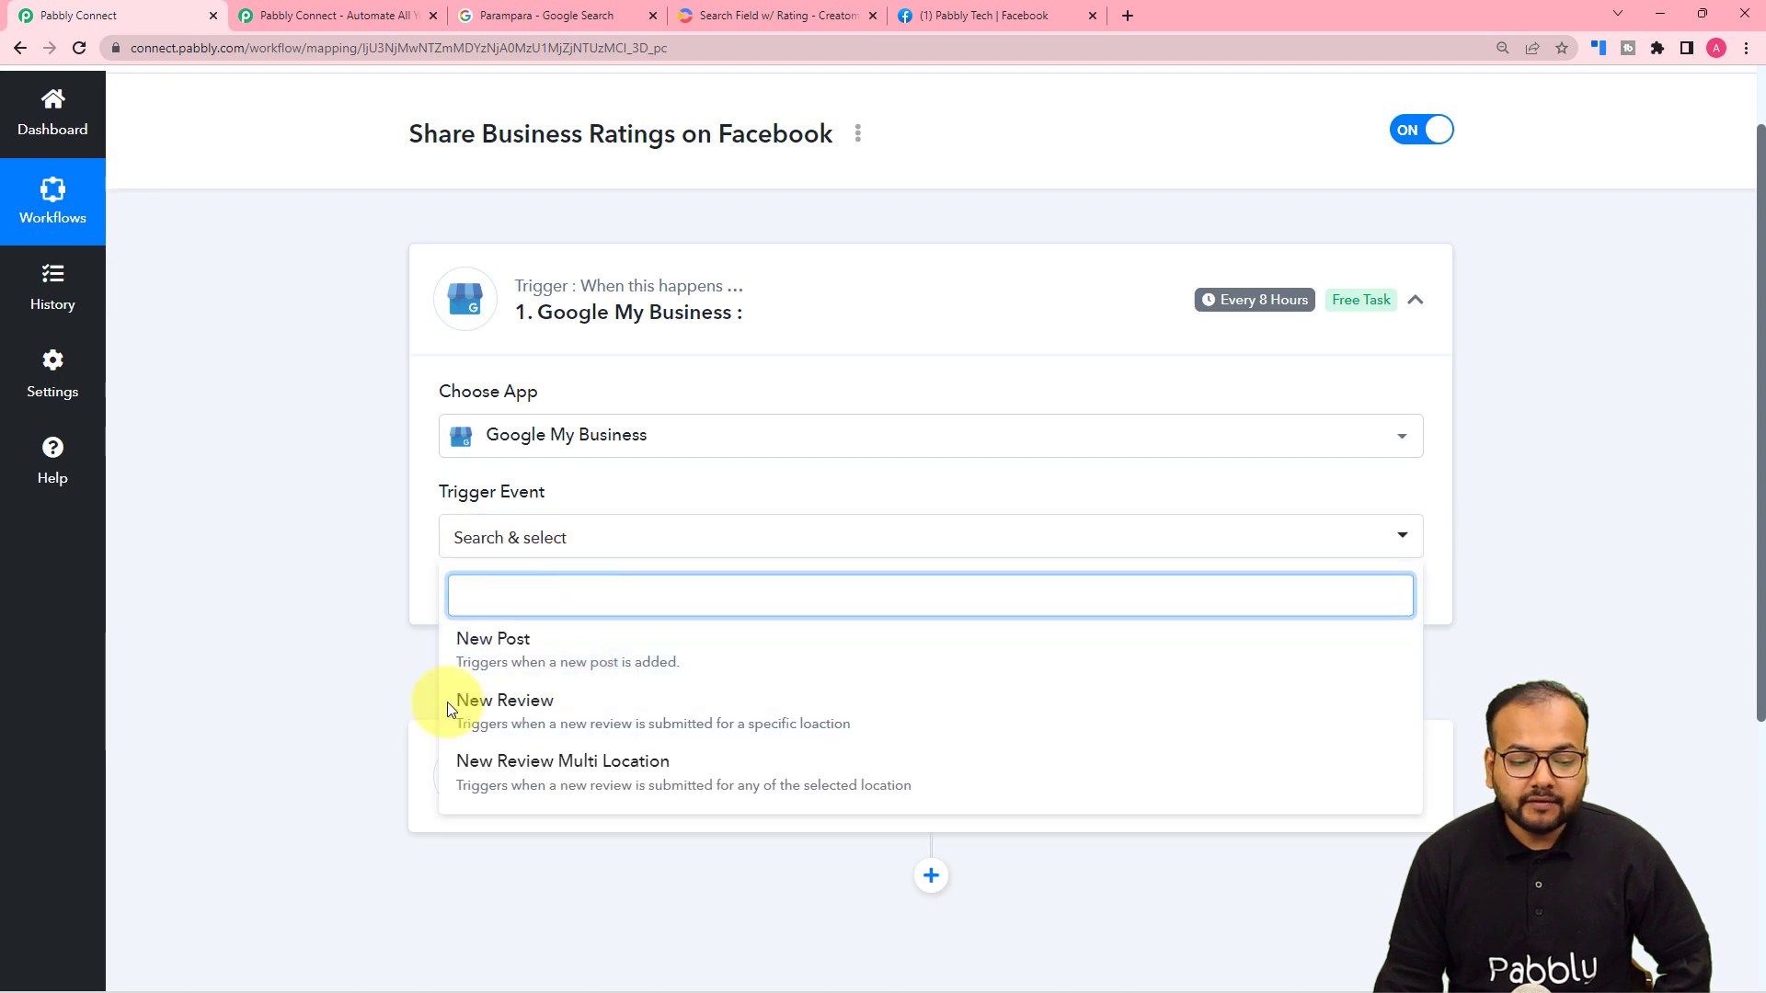
pyautogui.click(506, 706)
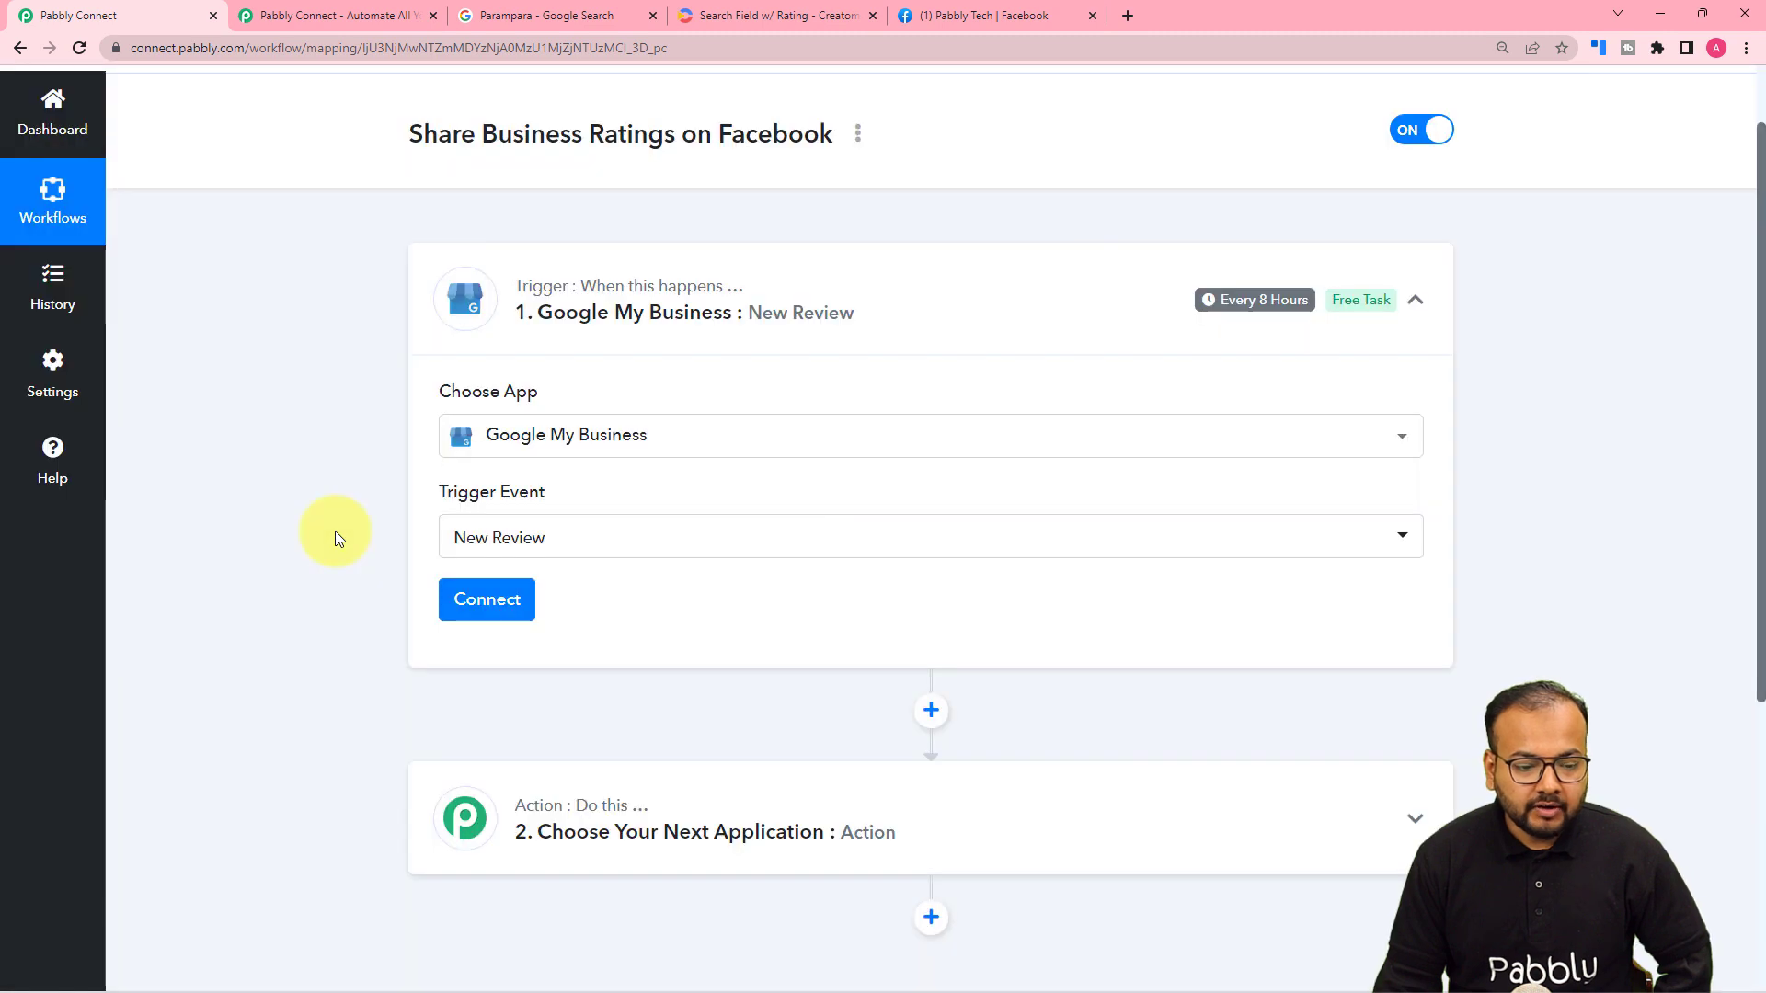
pyautogui.scroll(-2, 335, 532)
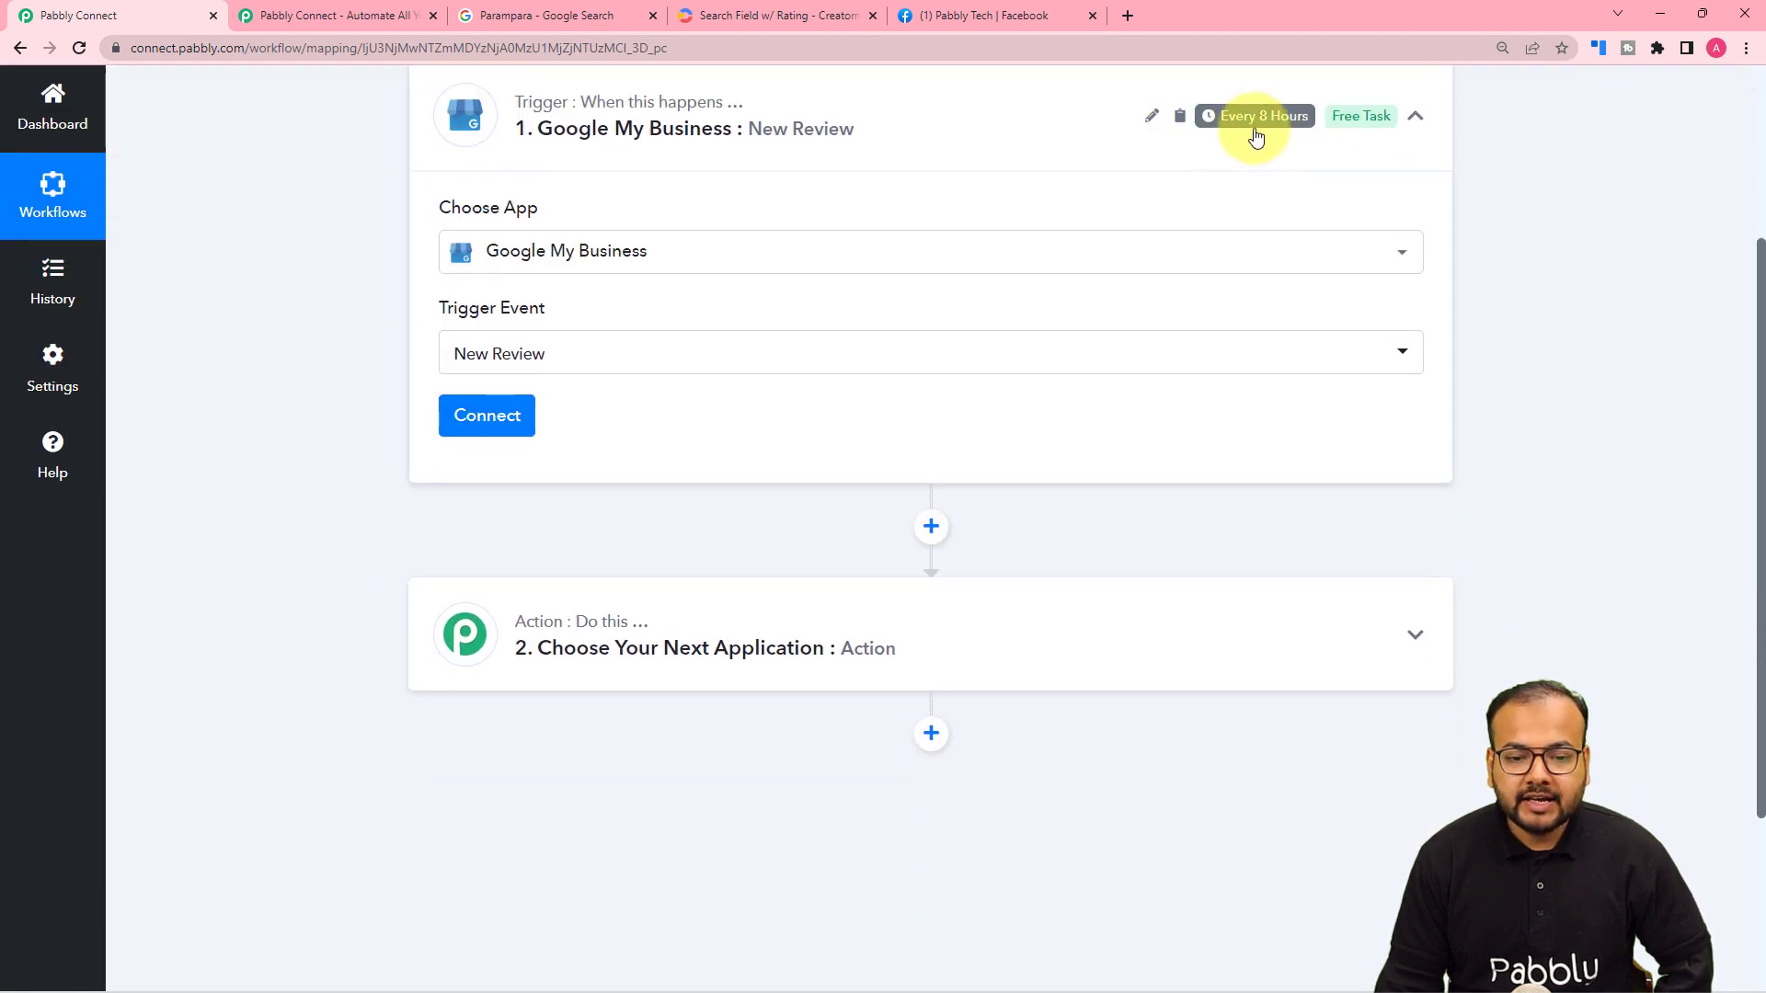
pyautogui.moveTo(1251, 131)
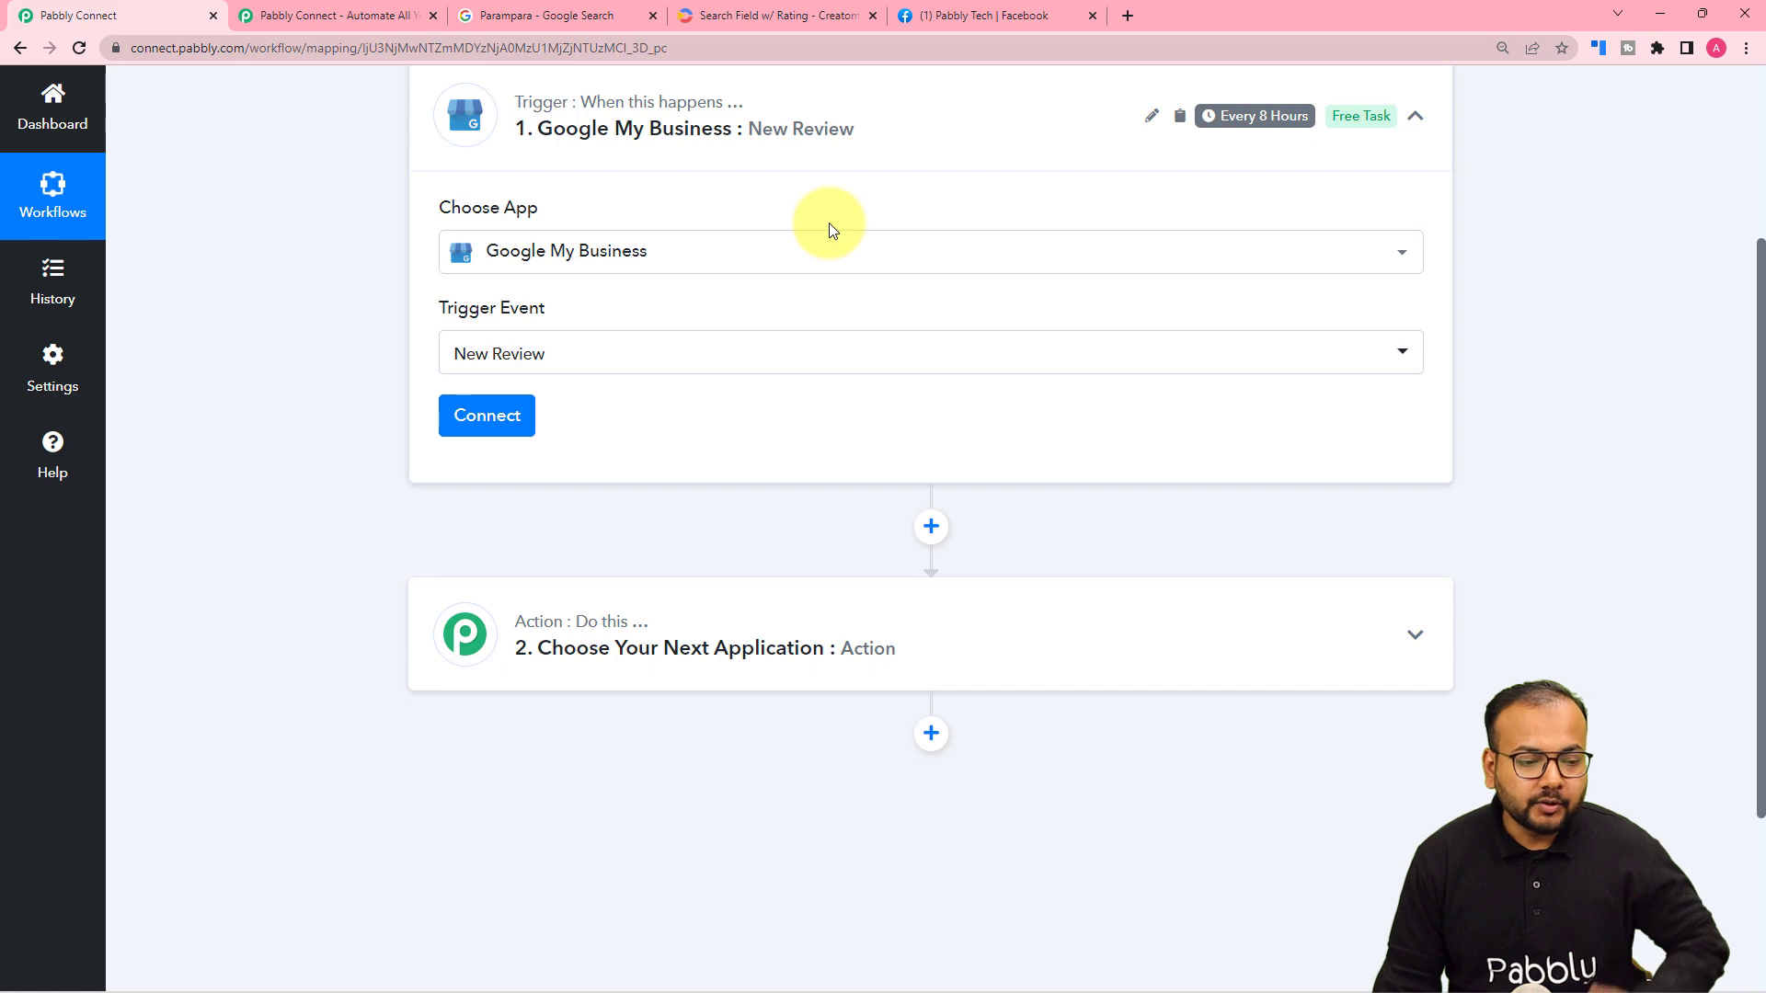
# Add a new Google My Business connection to the trigger, signing in with the business's Google account and granting pabbly.com access.
pyautogui.click(483, 421)
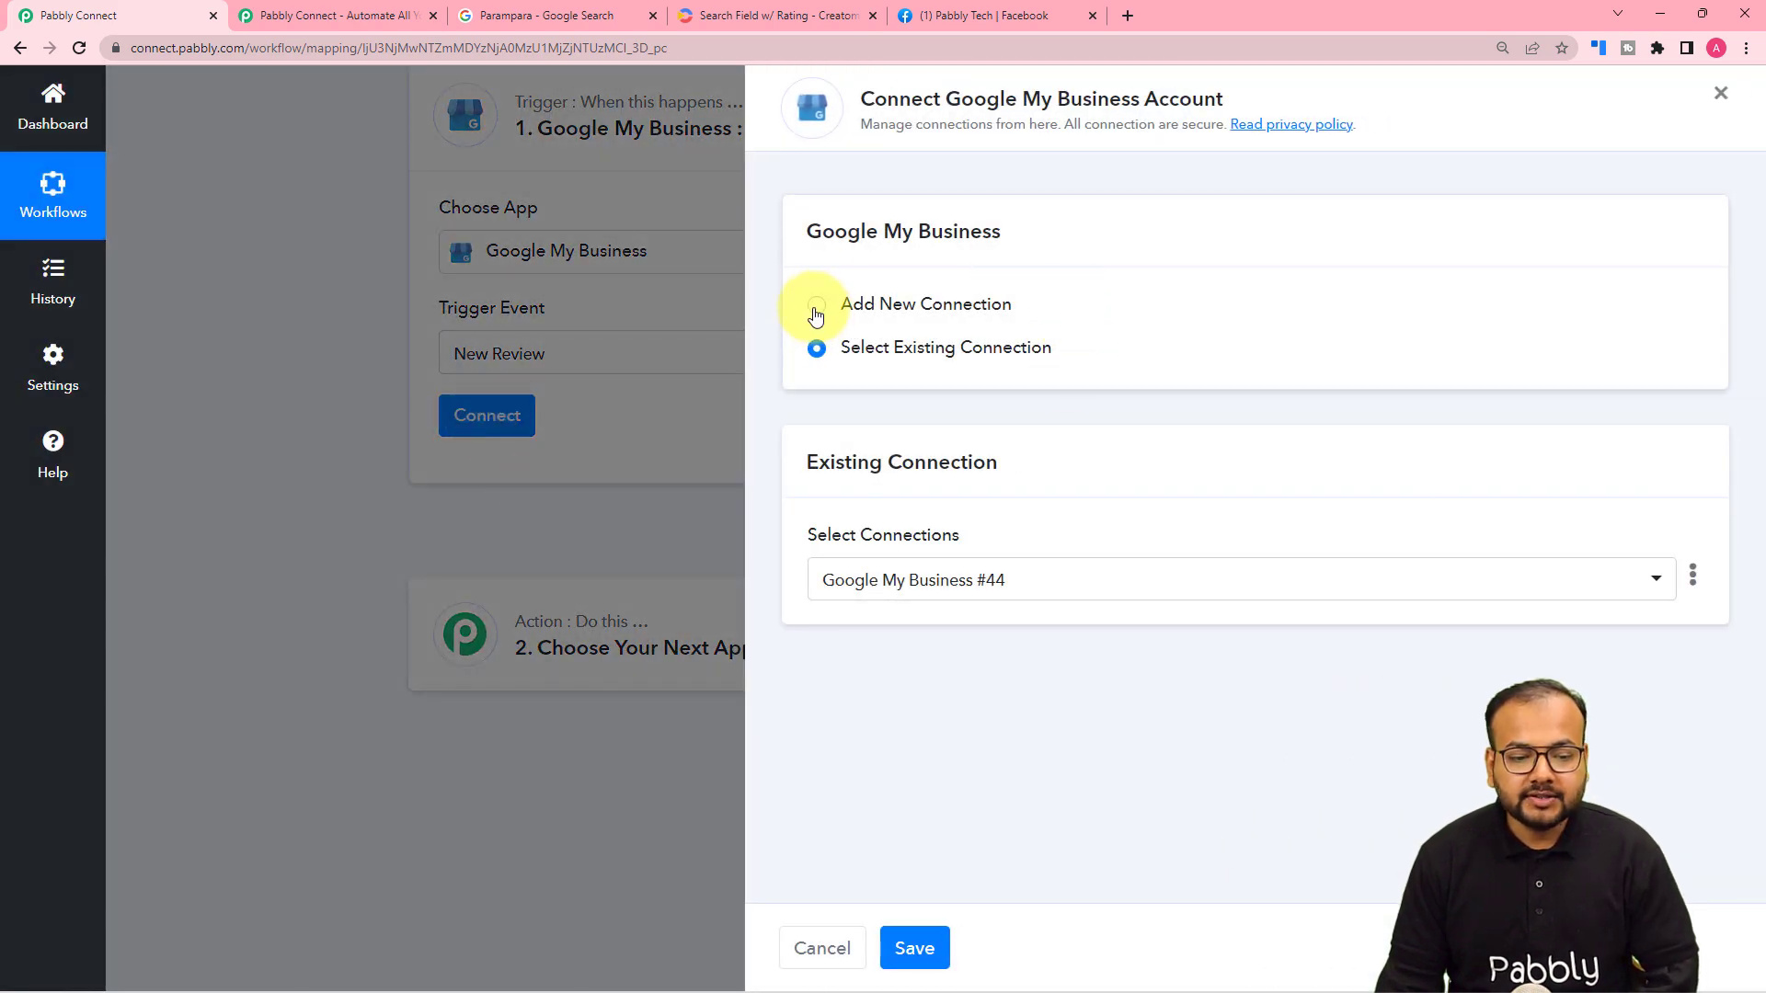
pyautogui.click(816, 313)
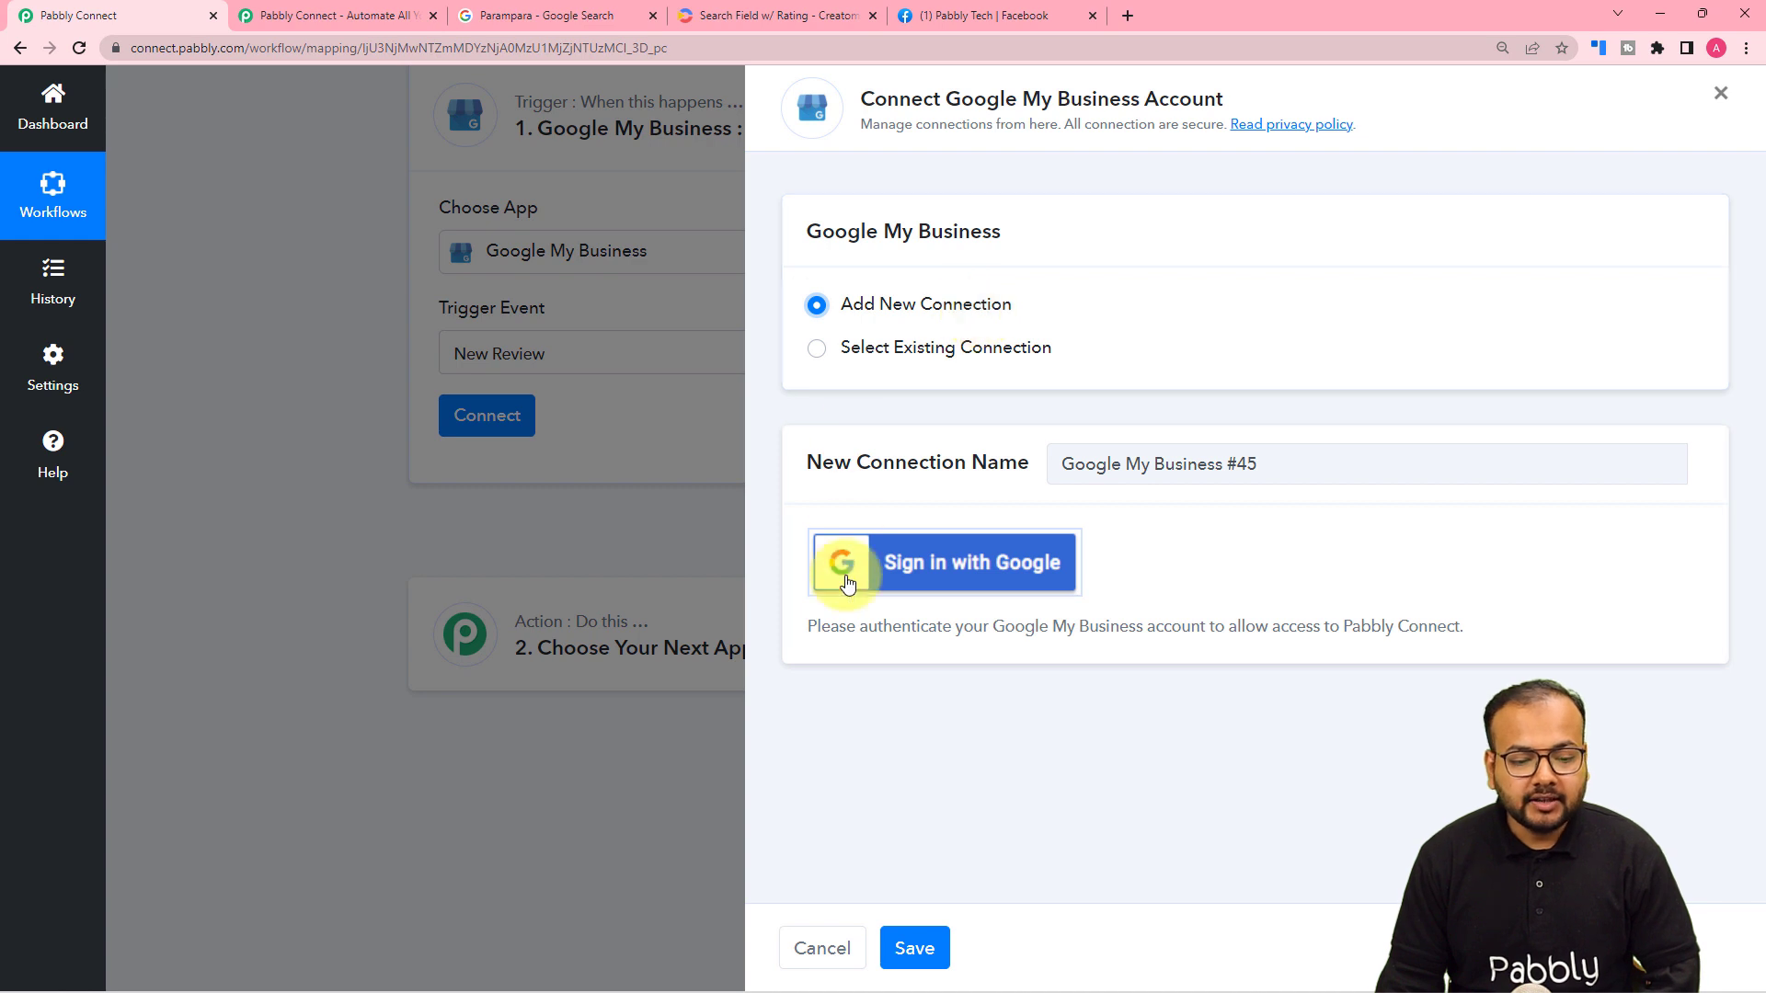
pyautogui.click(915, 567)
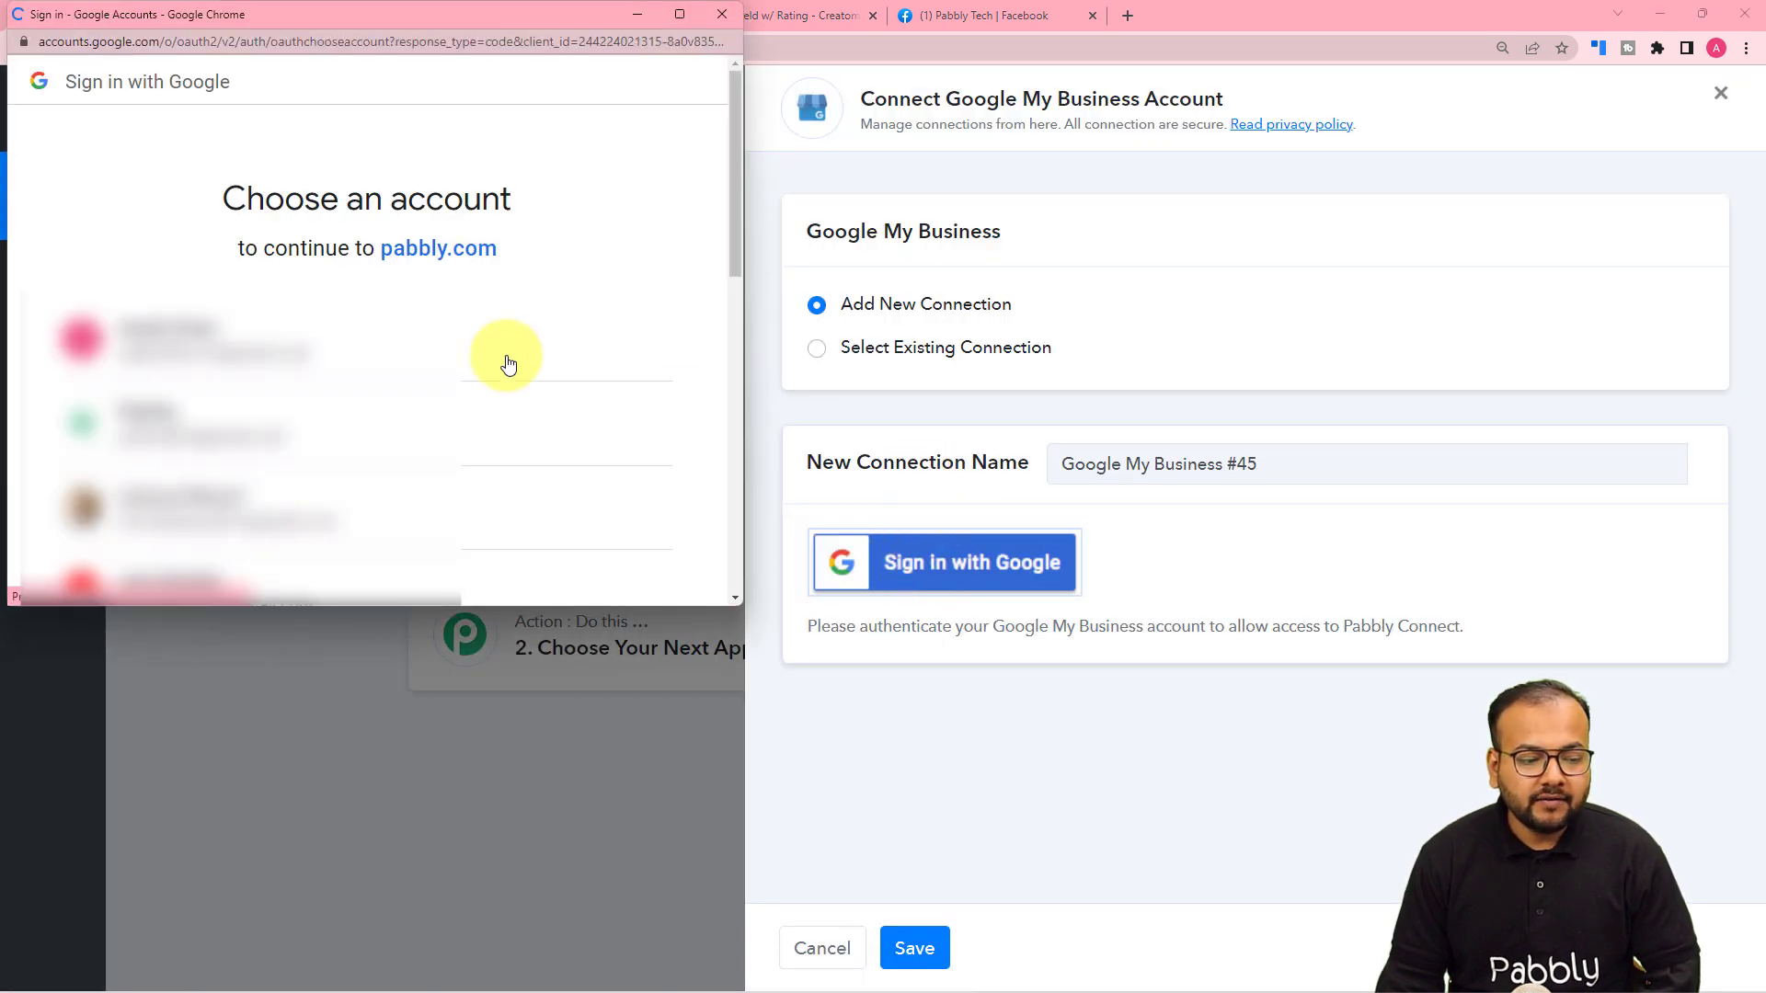
pyautogui.scroll(-5, 285, 303)
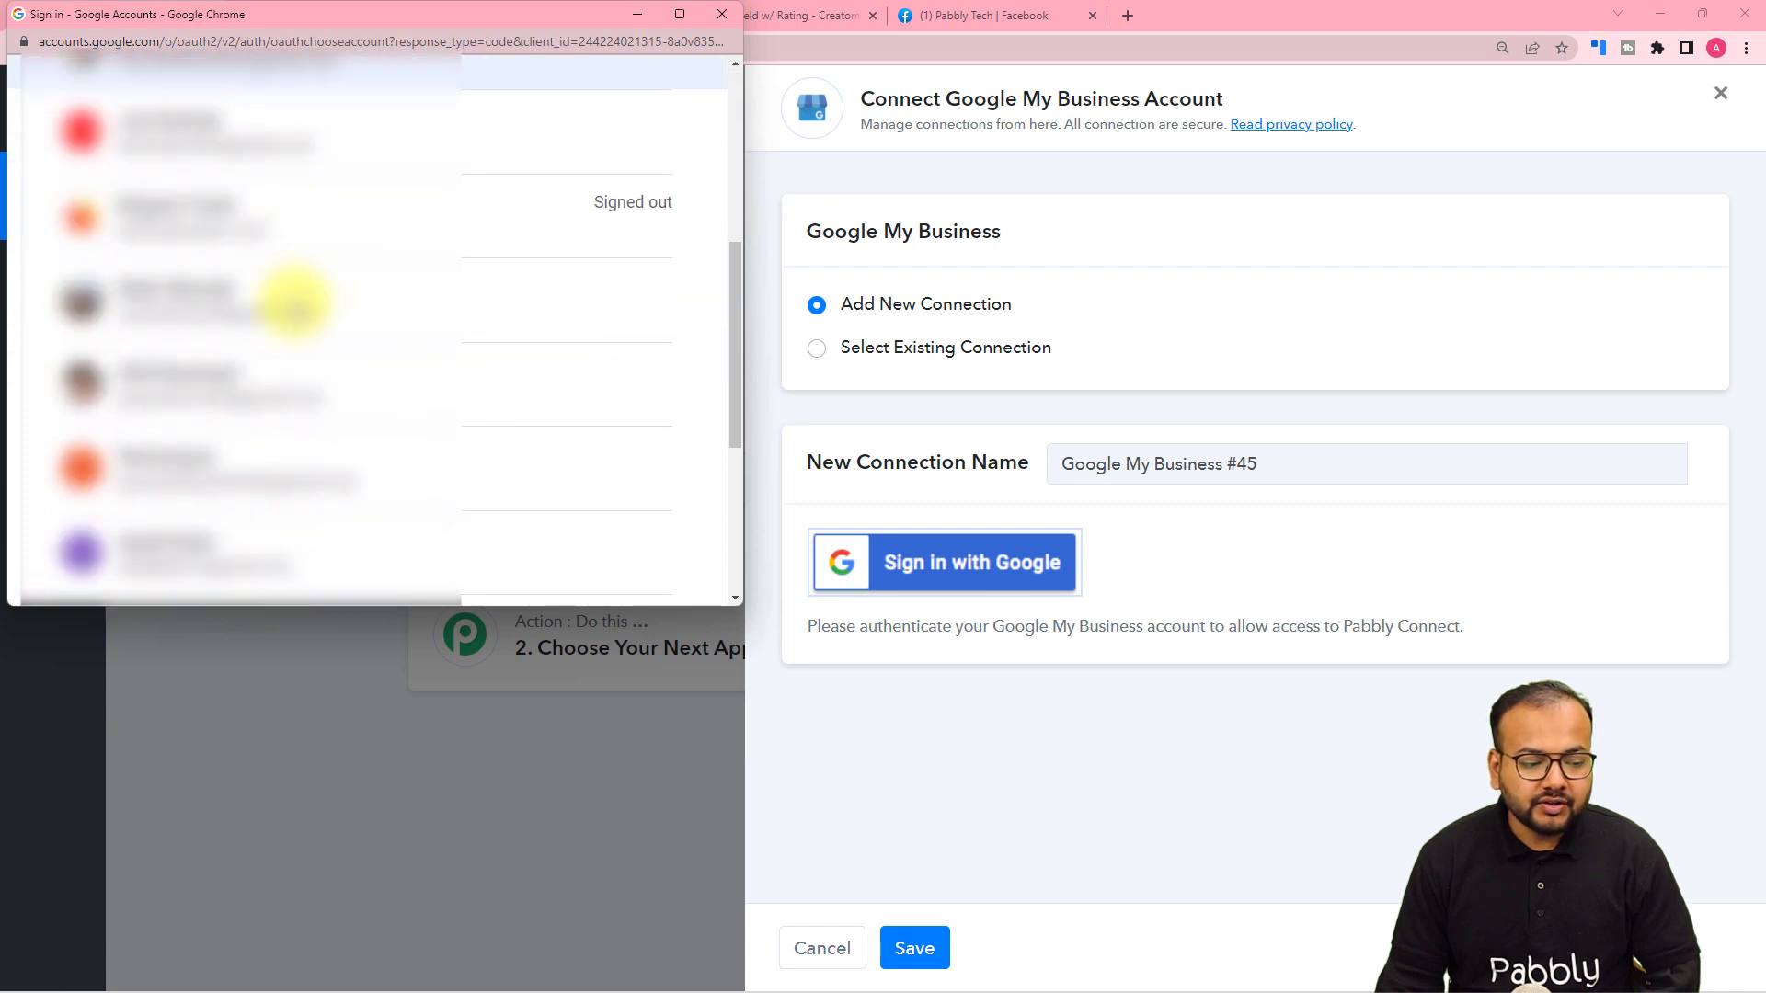
pyautogui.scroll(-2, 294, 301)
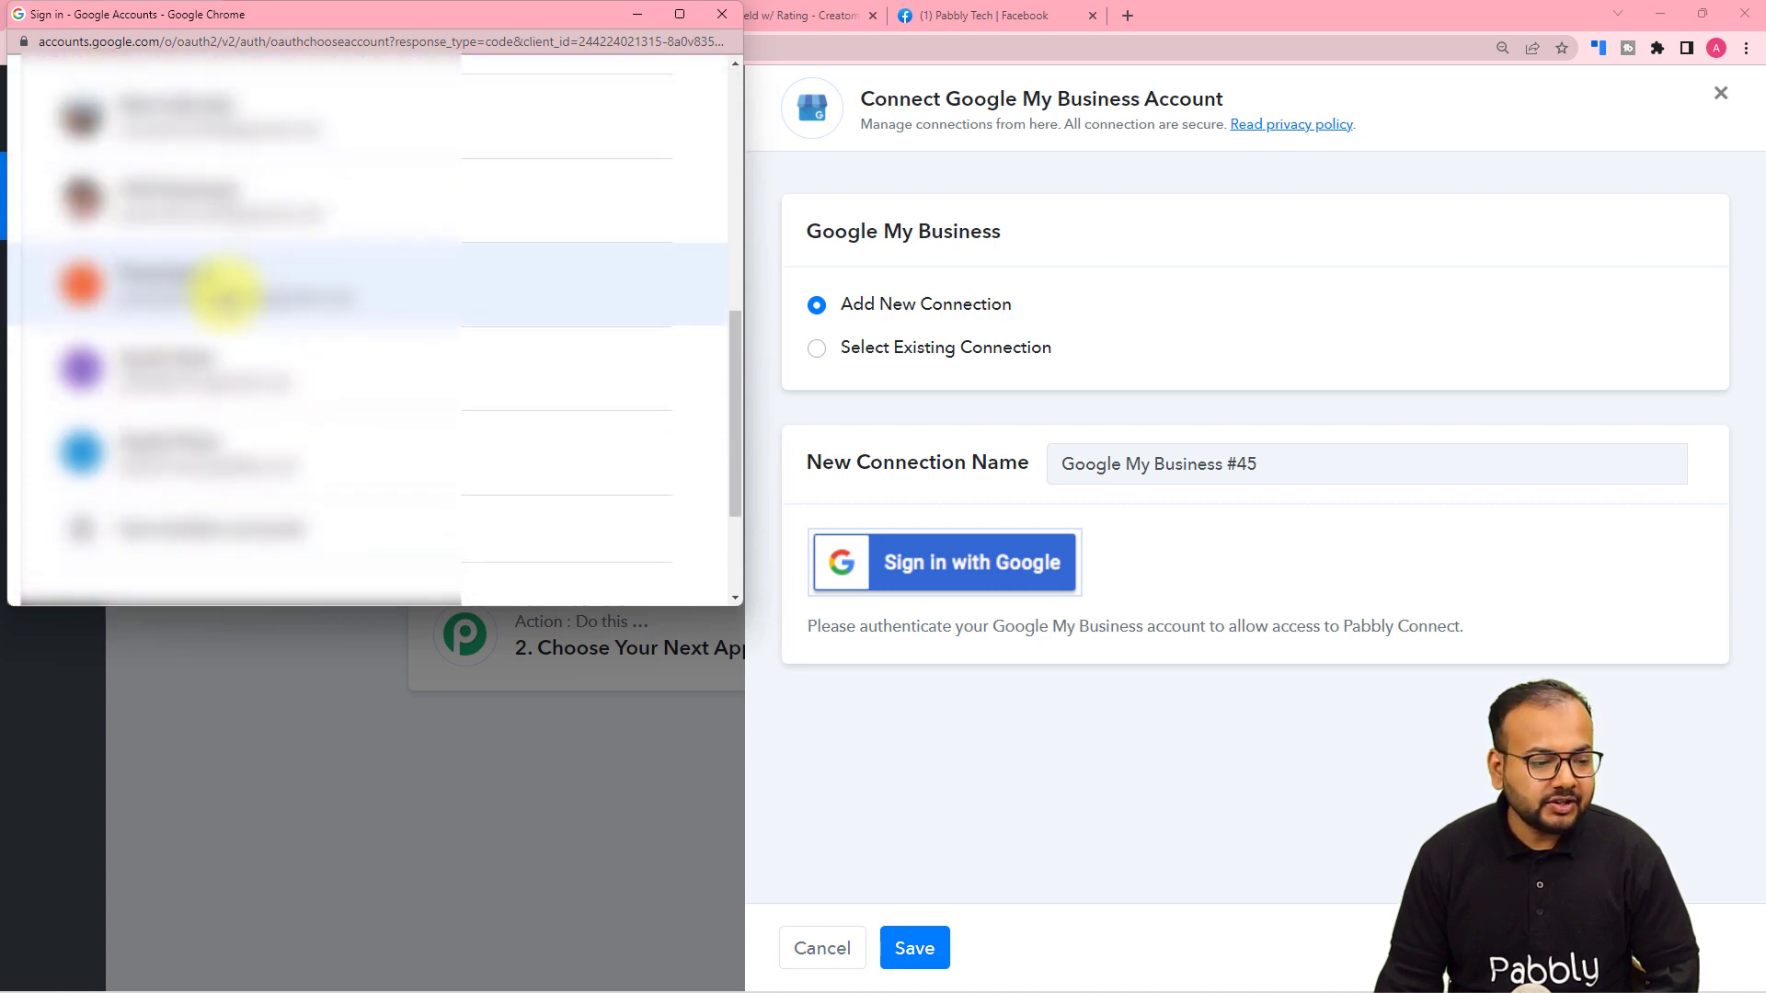
pyautogui.click(224, 295)
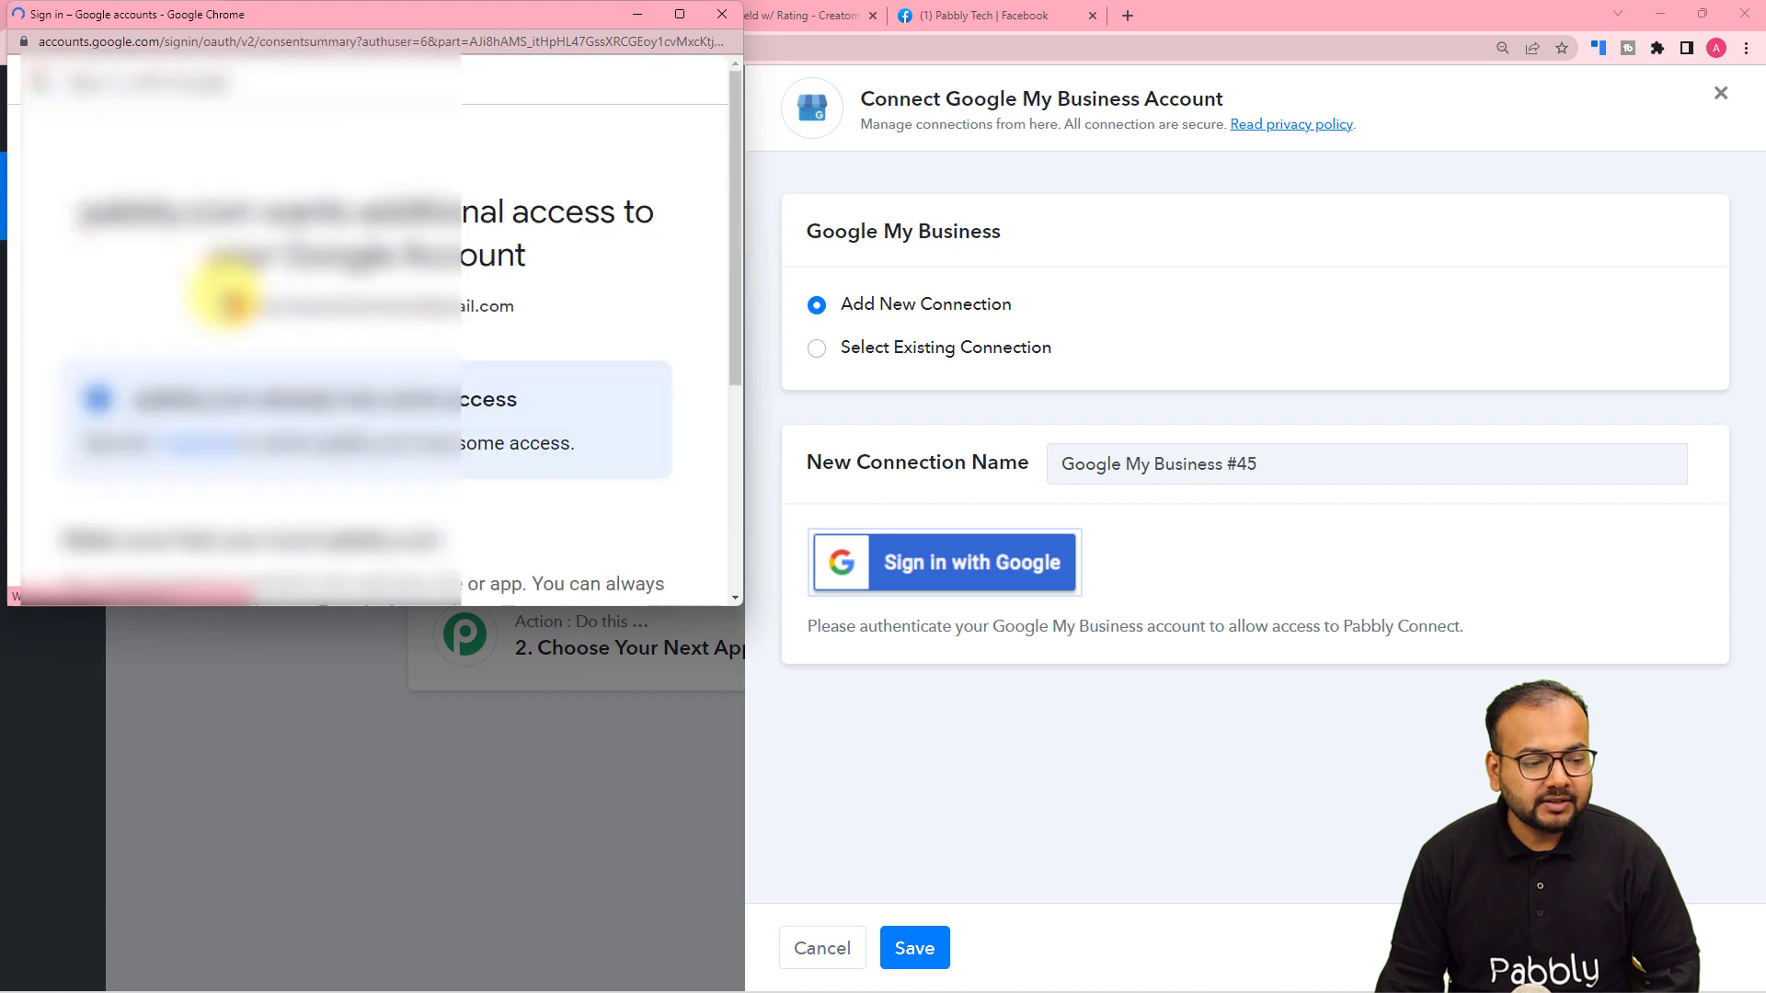
pyautogui.scroll(-2, 227, 304)
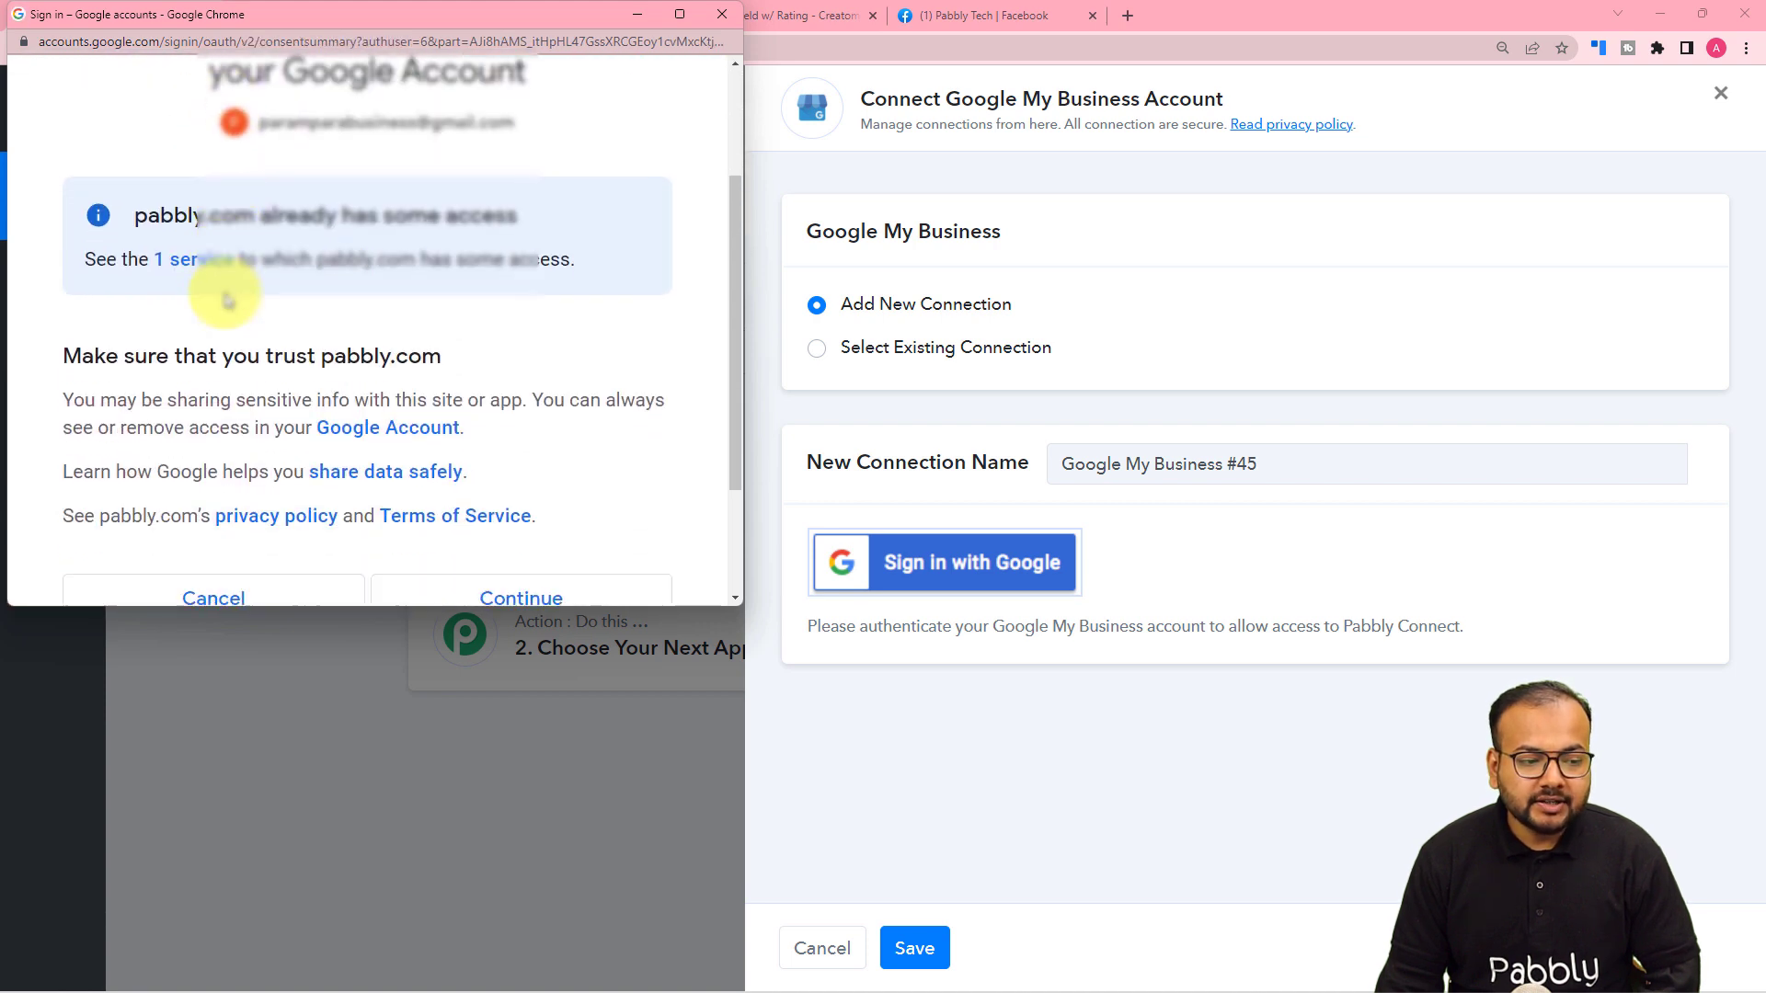
pyautogui.scroll(-1, 227, 299)
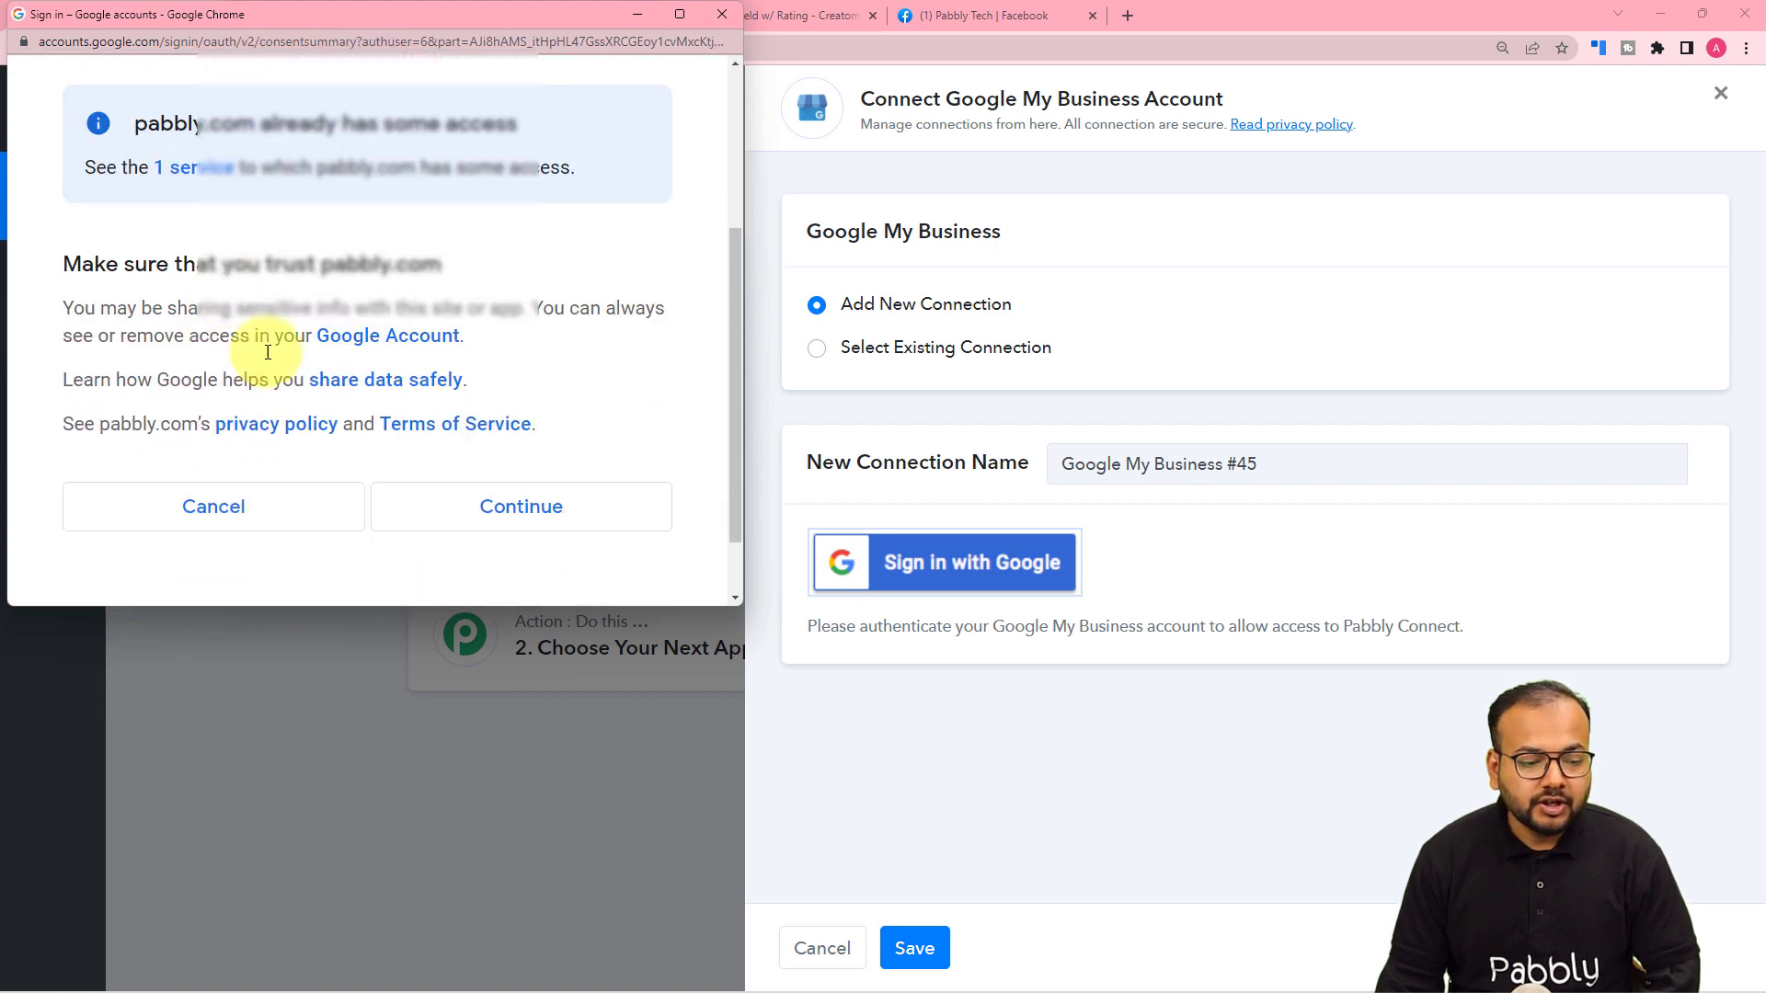
pyautogui.click(417, 509)
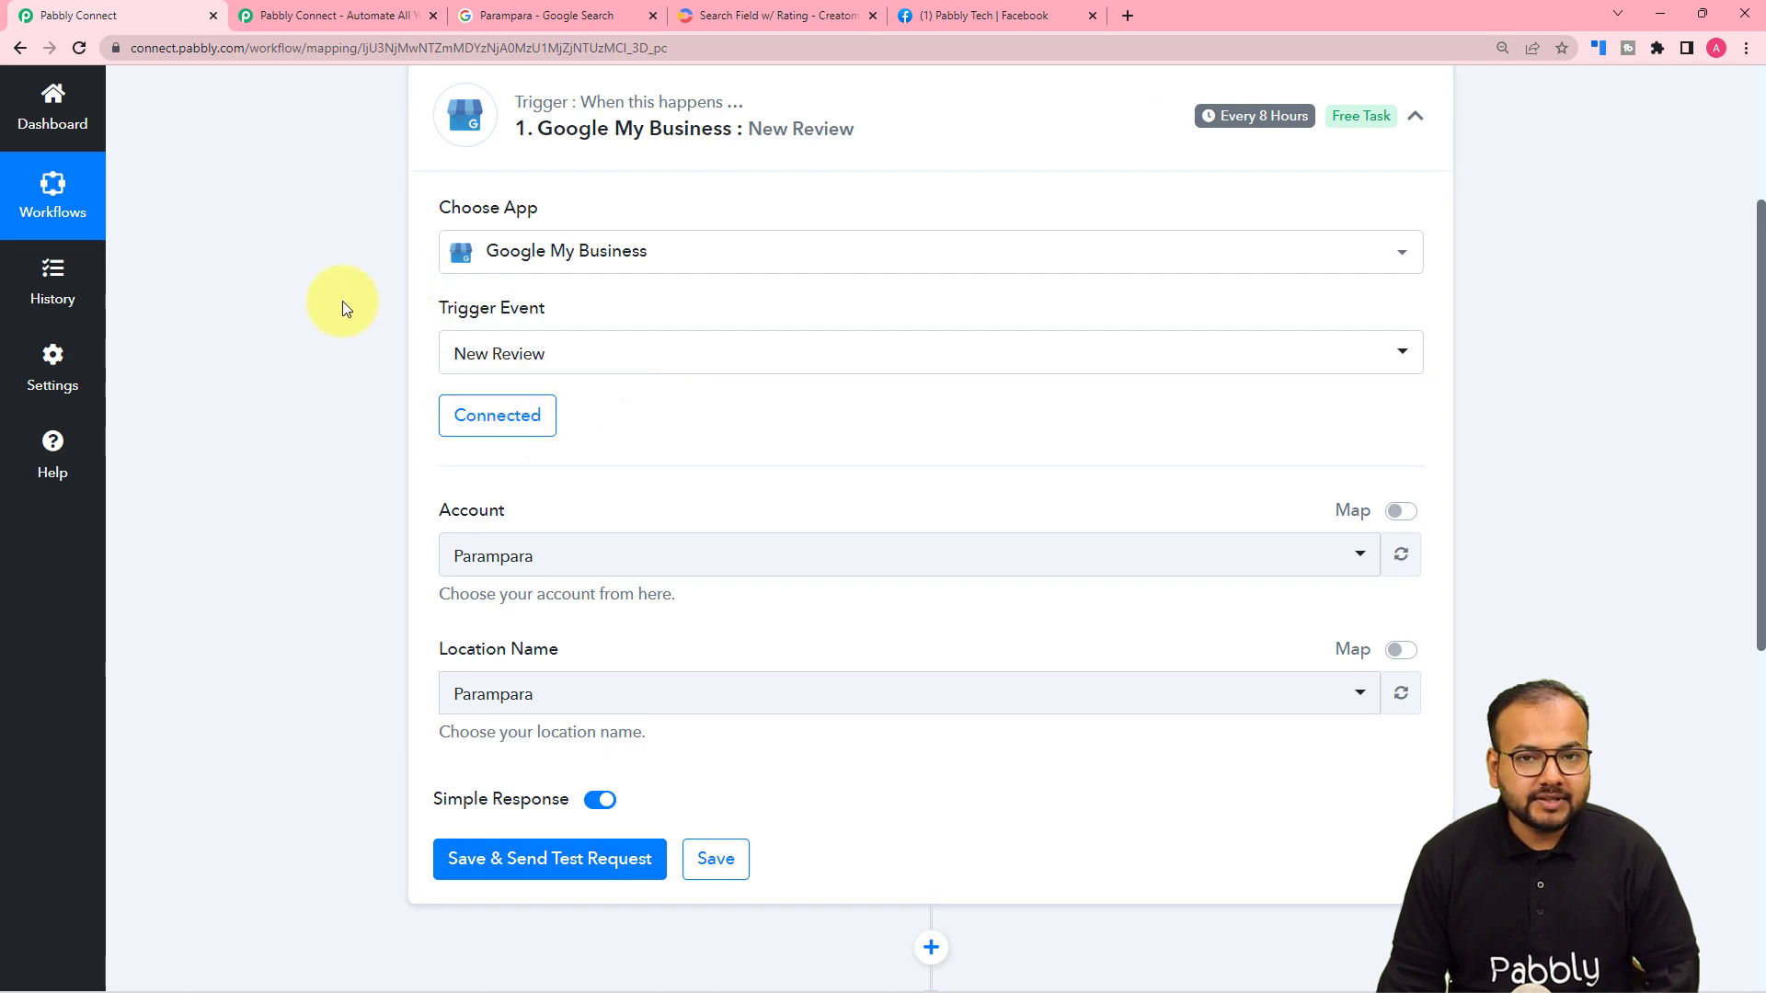
# Check the Parampara business's reviews on Google Search and return to the workflow's trigger settings.
pyautogui.scroll(-1, 346, 308)
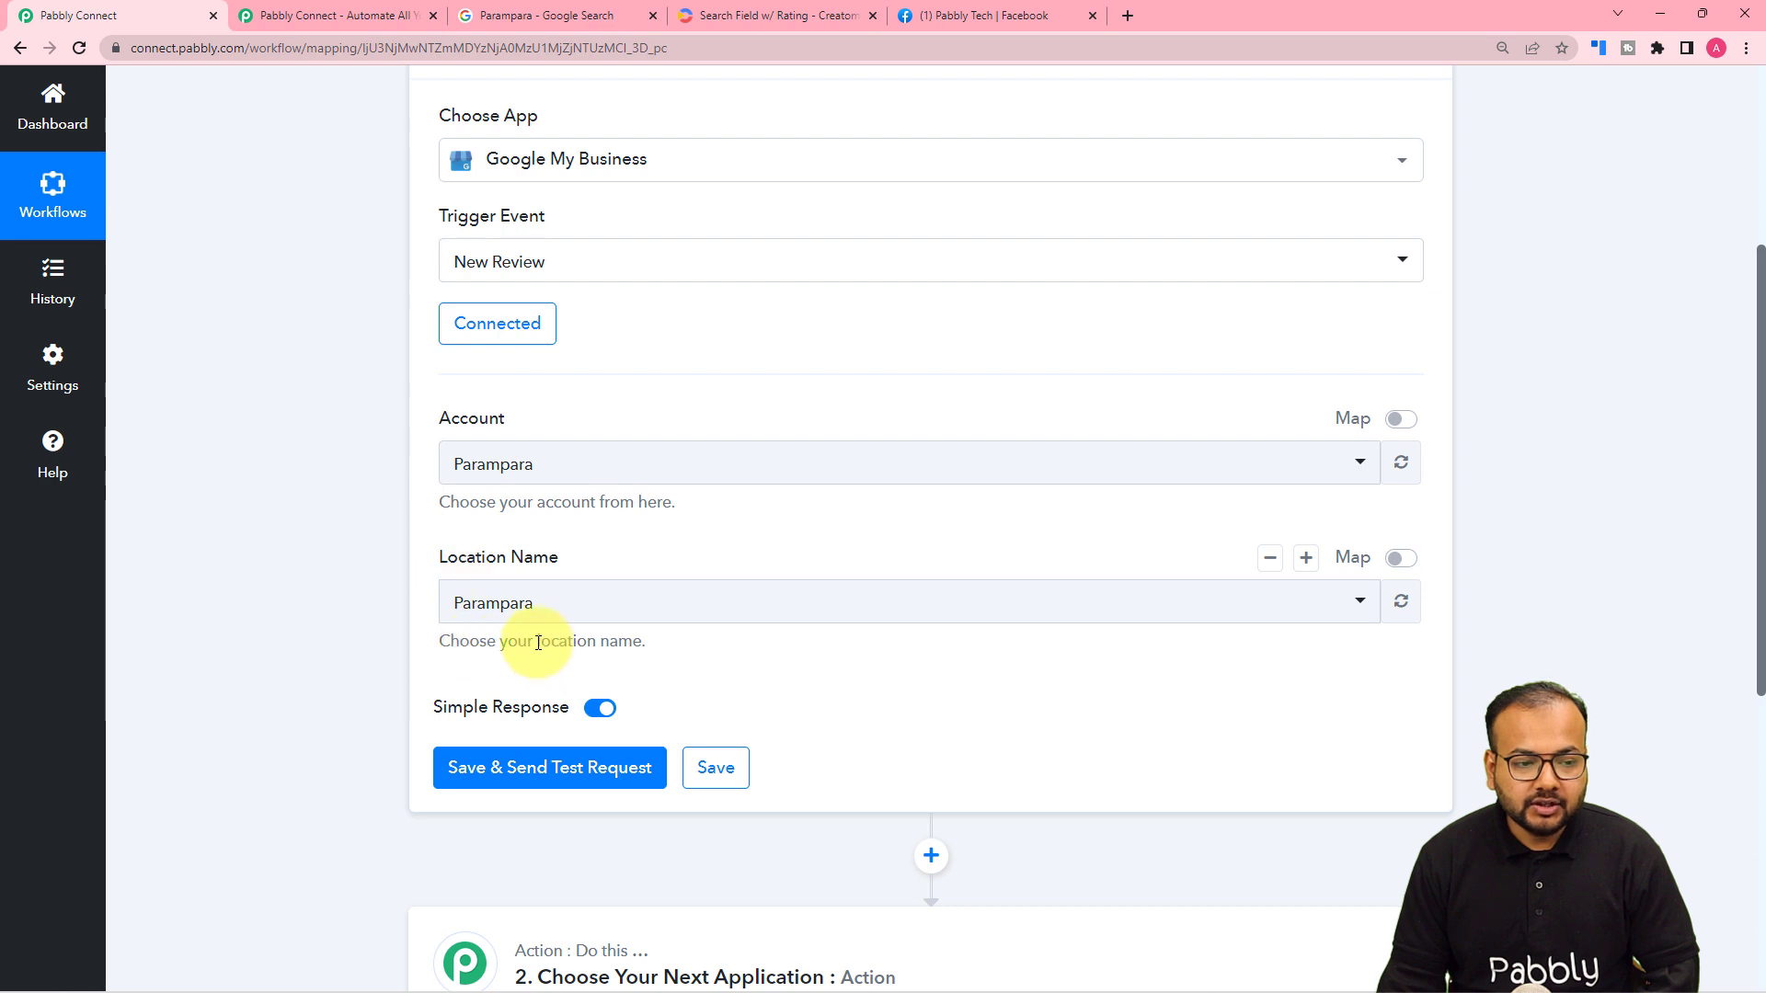
pyautogui.click(495, 19)
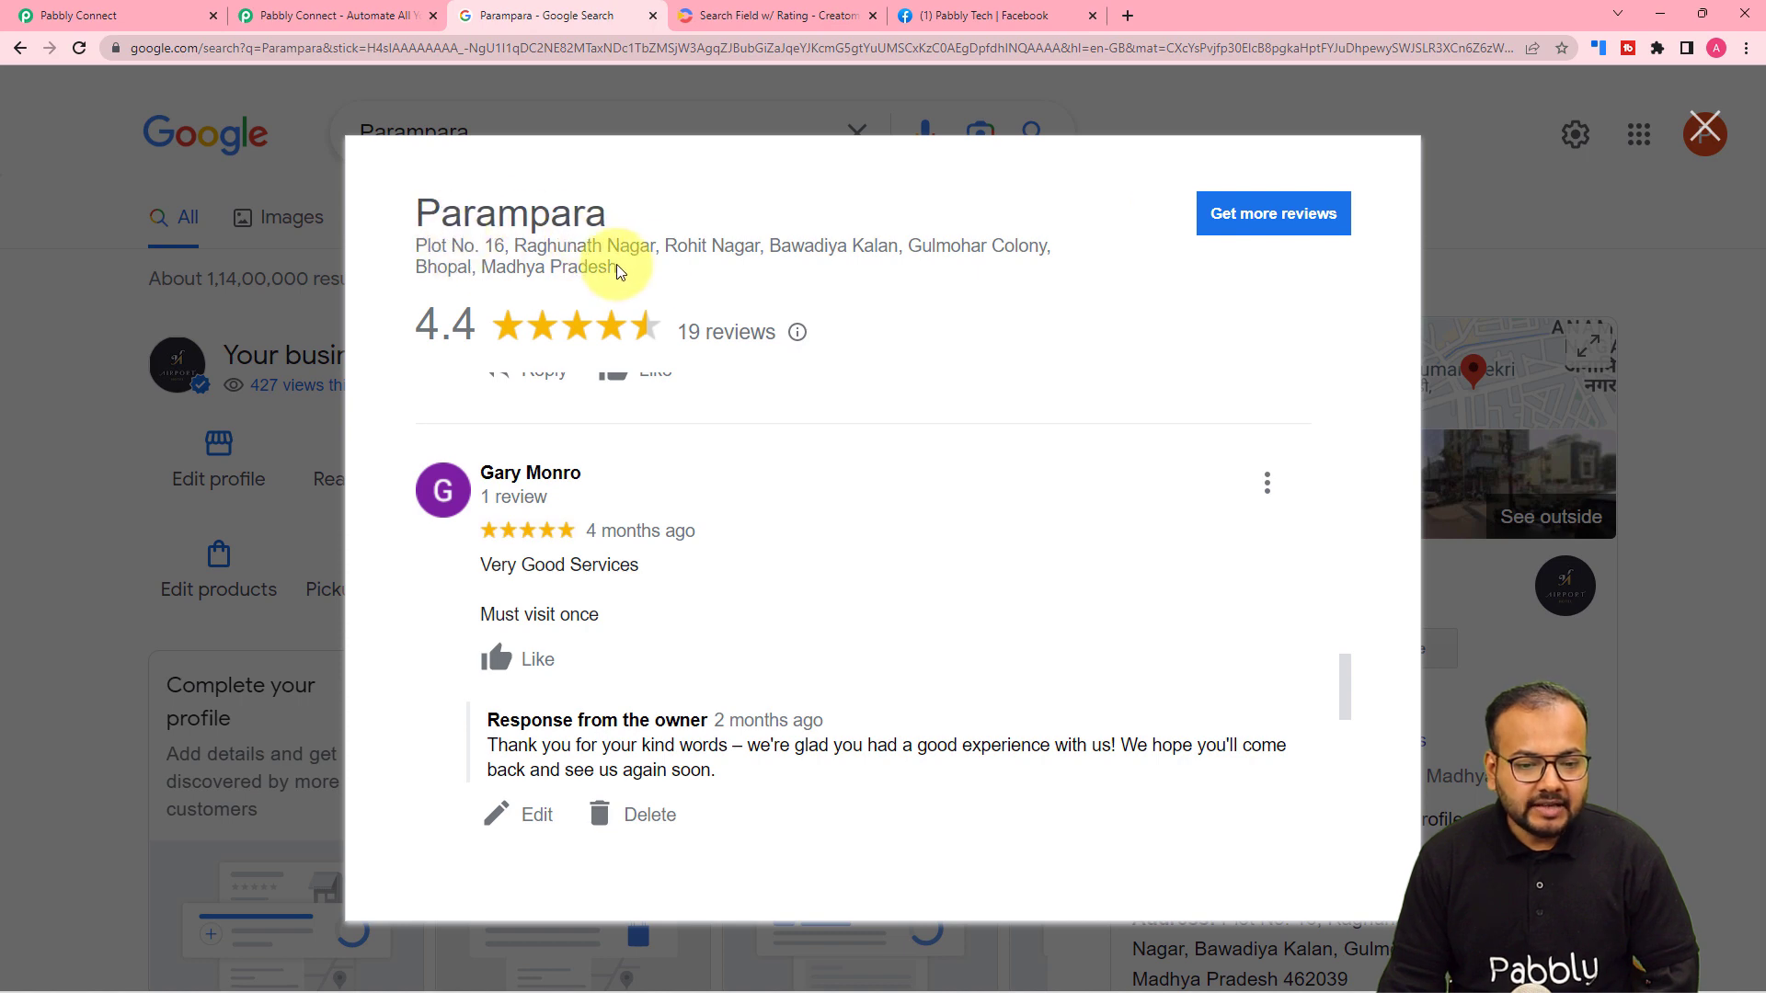
pyautogui.click(130, 7)
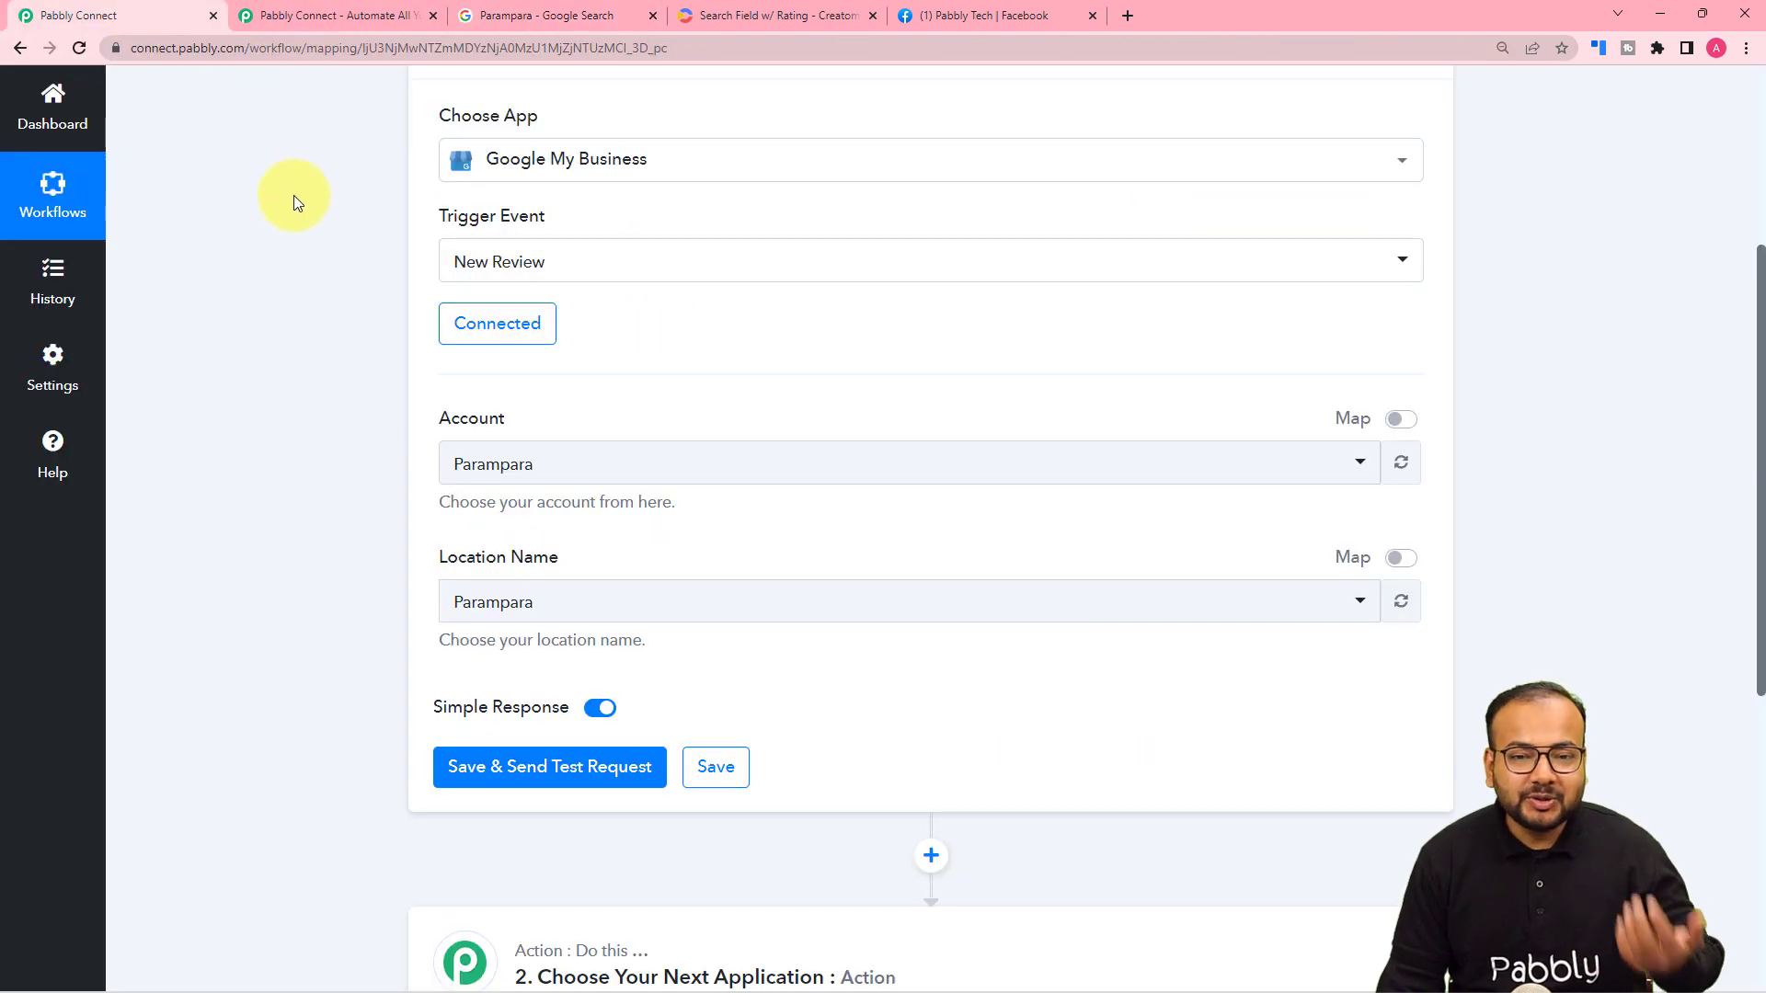
pyautogui.scroll(-1, 313, 311)
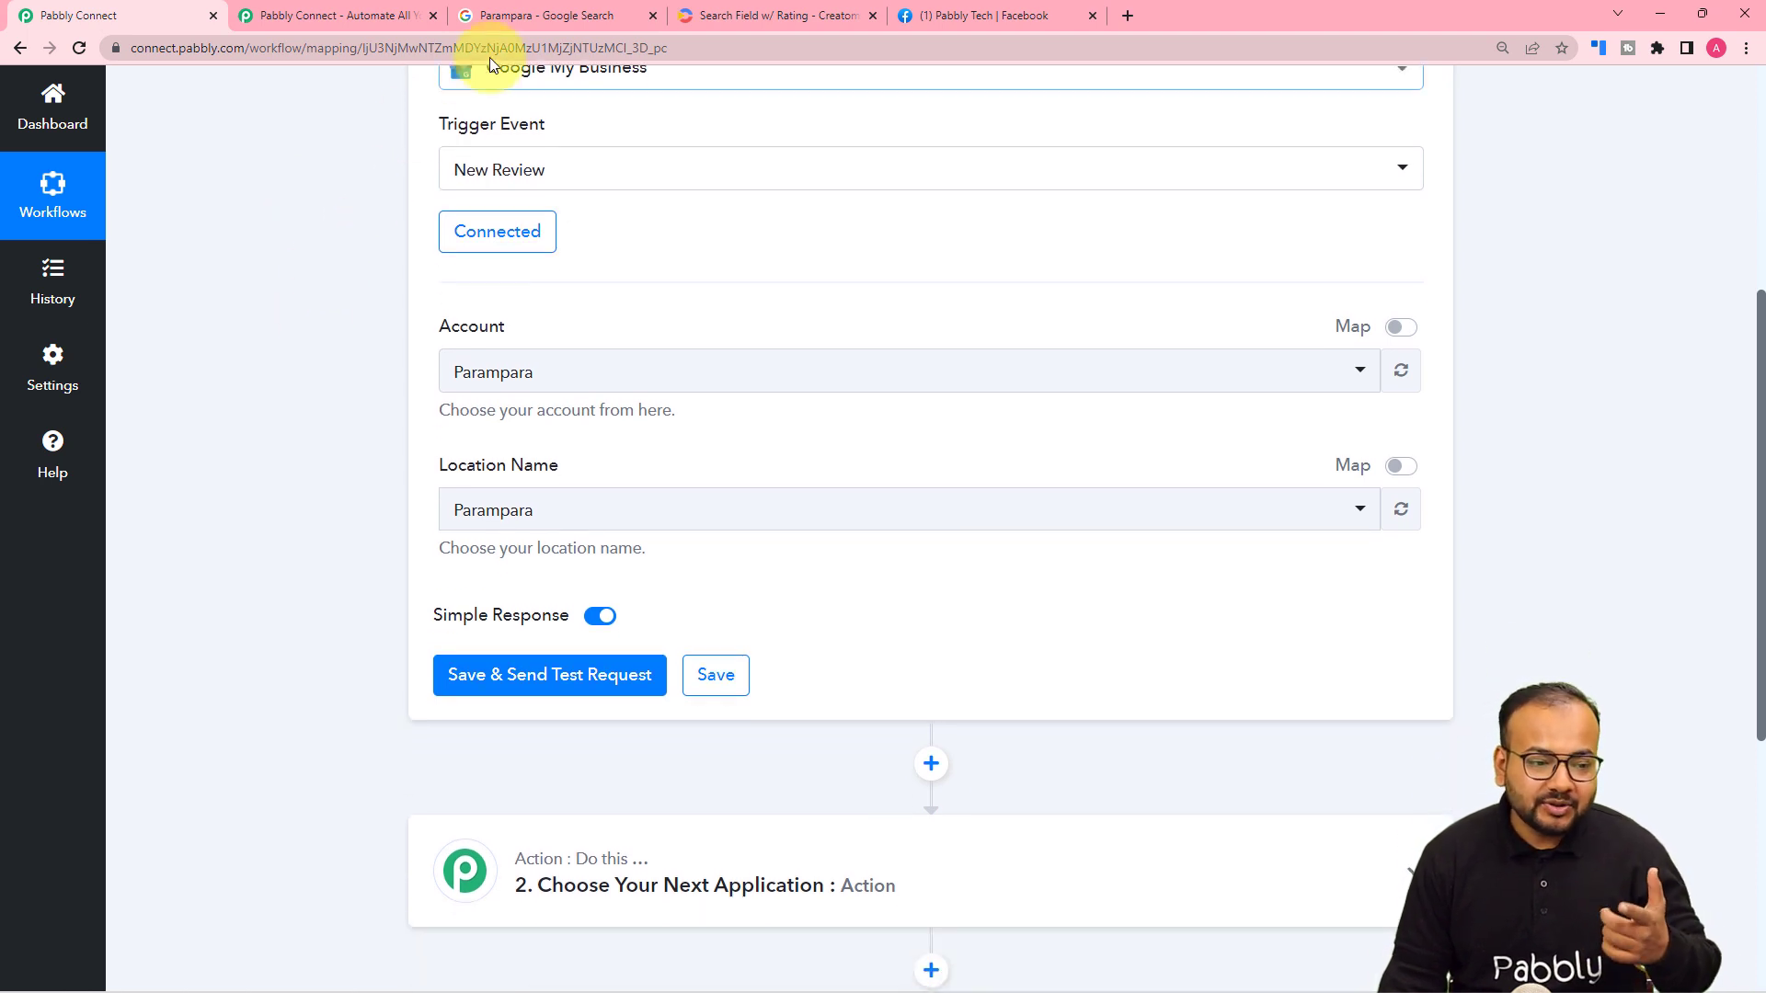
pyautogui.click(515, 15)
pyautogui.click(50, 16)
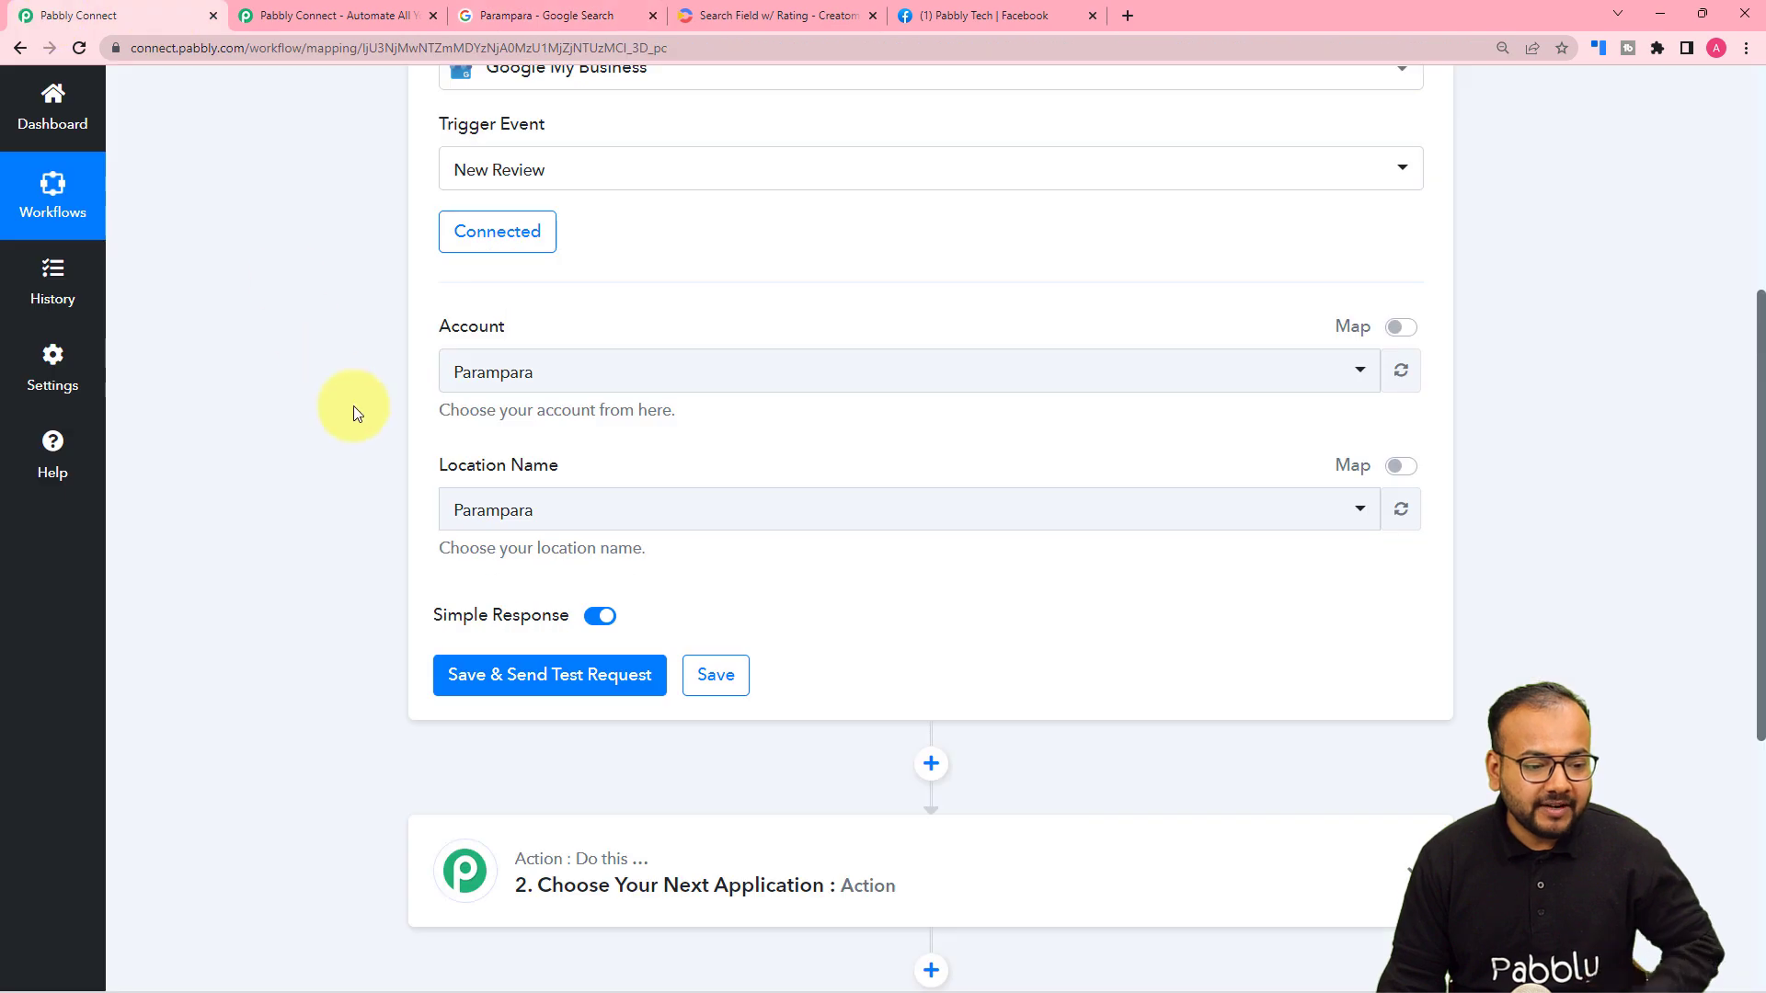
# Select Parampara as the trigger's Google My Business account.
pyautogui.click(515, 373)
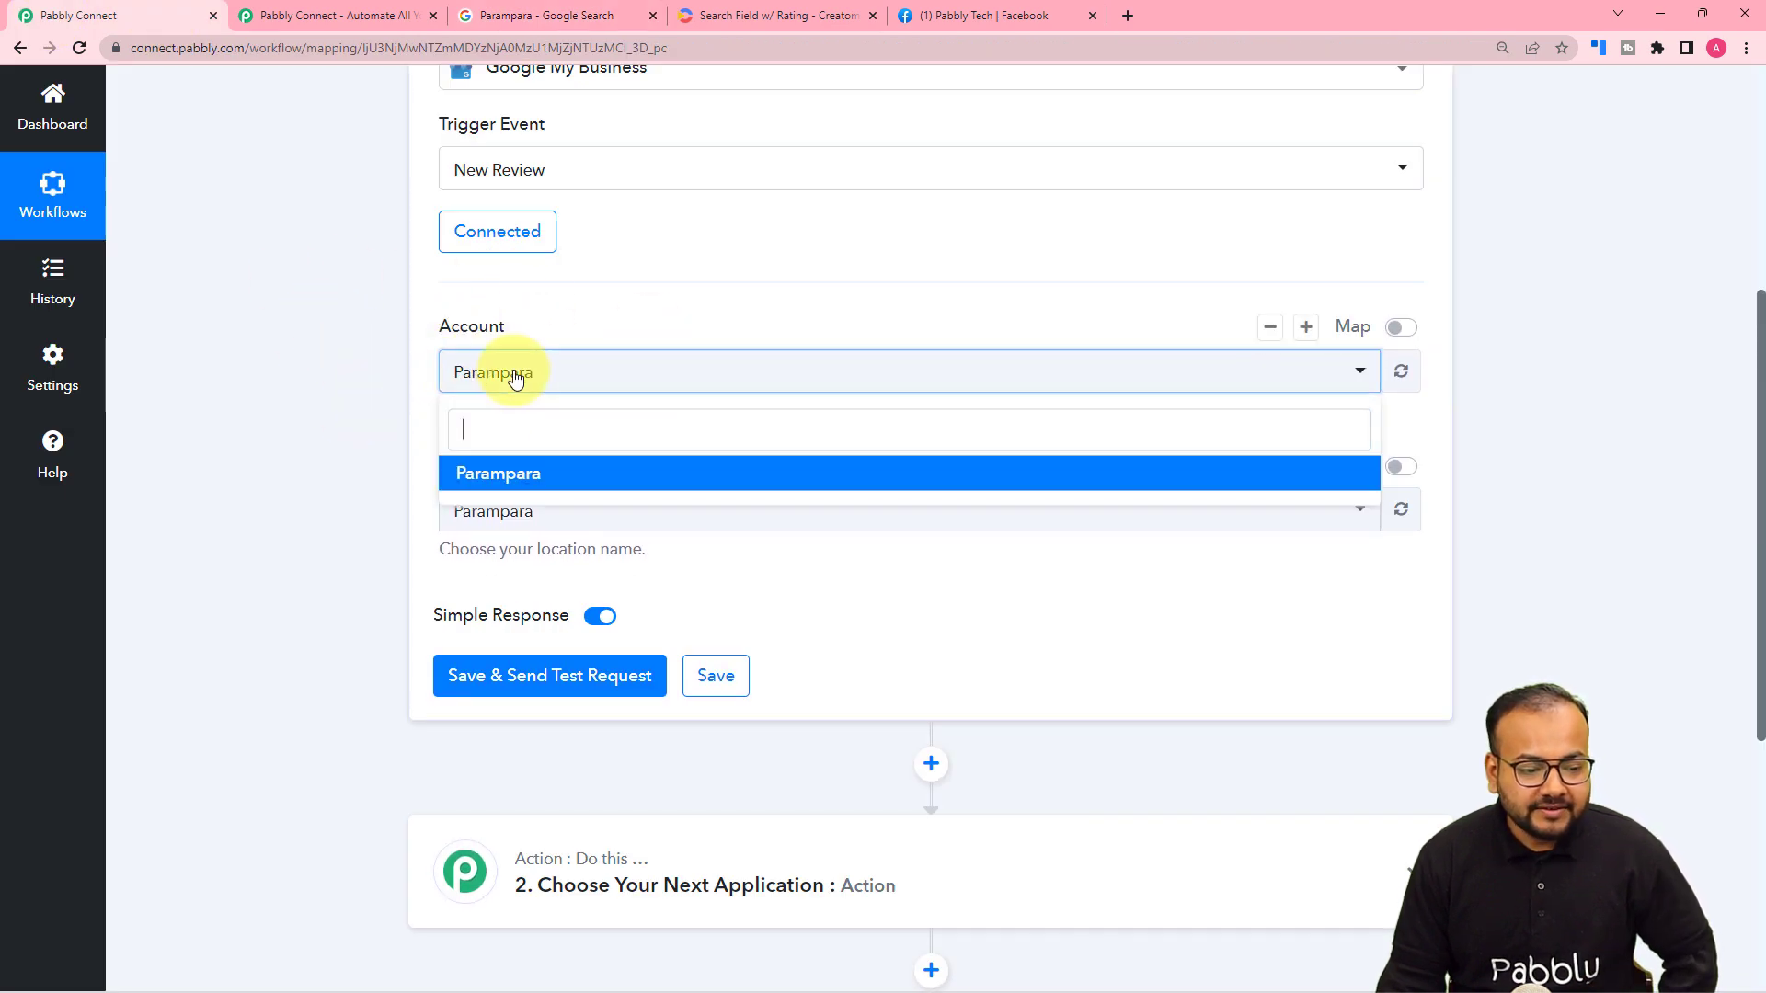
pyautogui.click(464, 473)
pyautogui.scroll(-2, 414, 409)
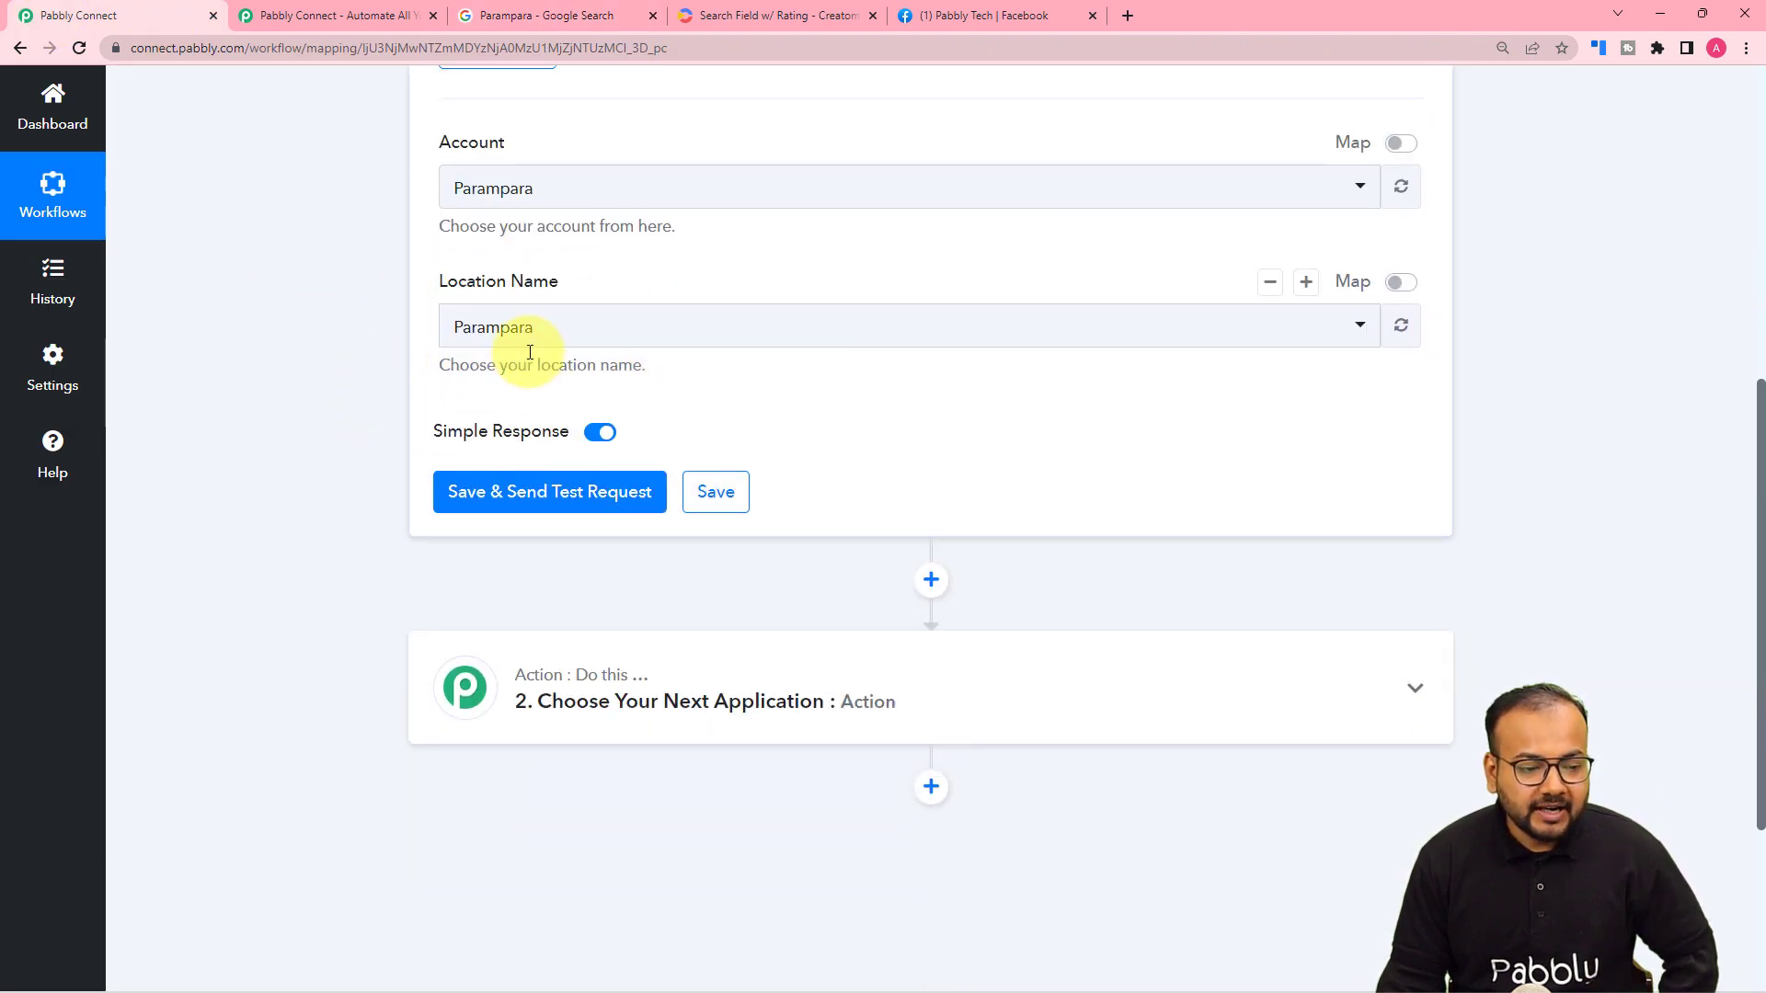
pyautogui.scroll(-2, 324, 399)
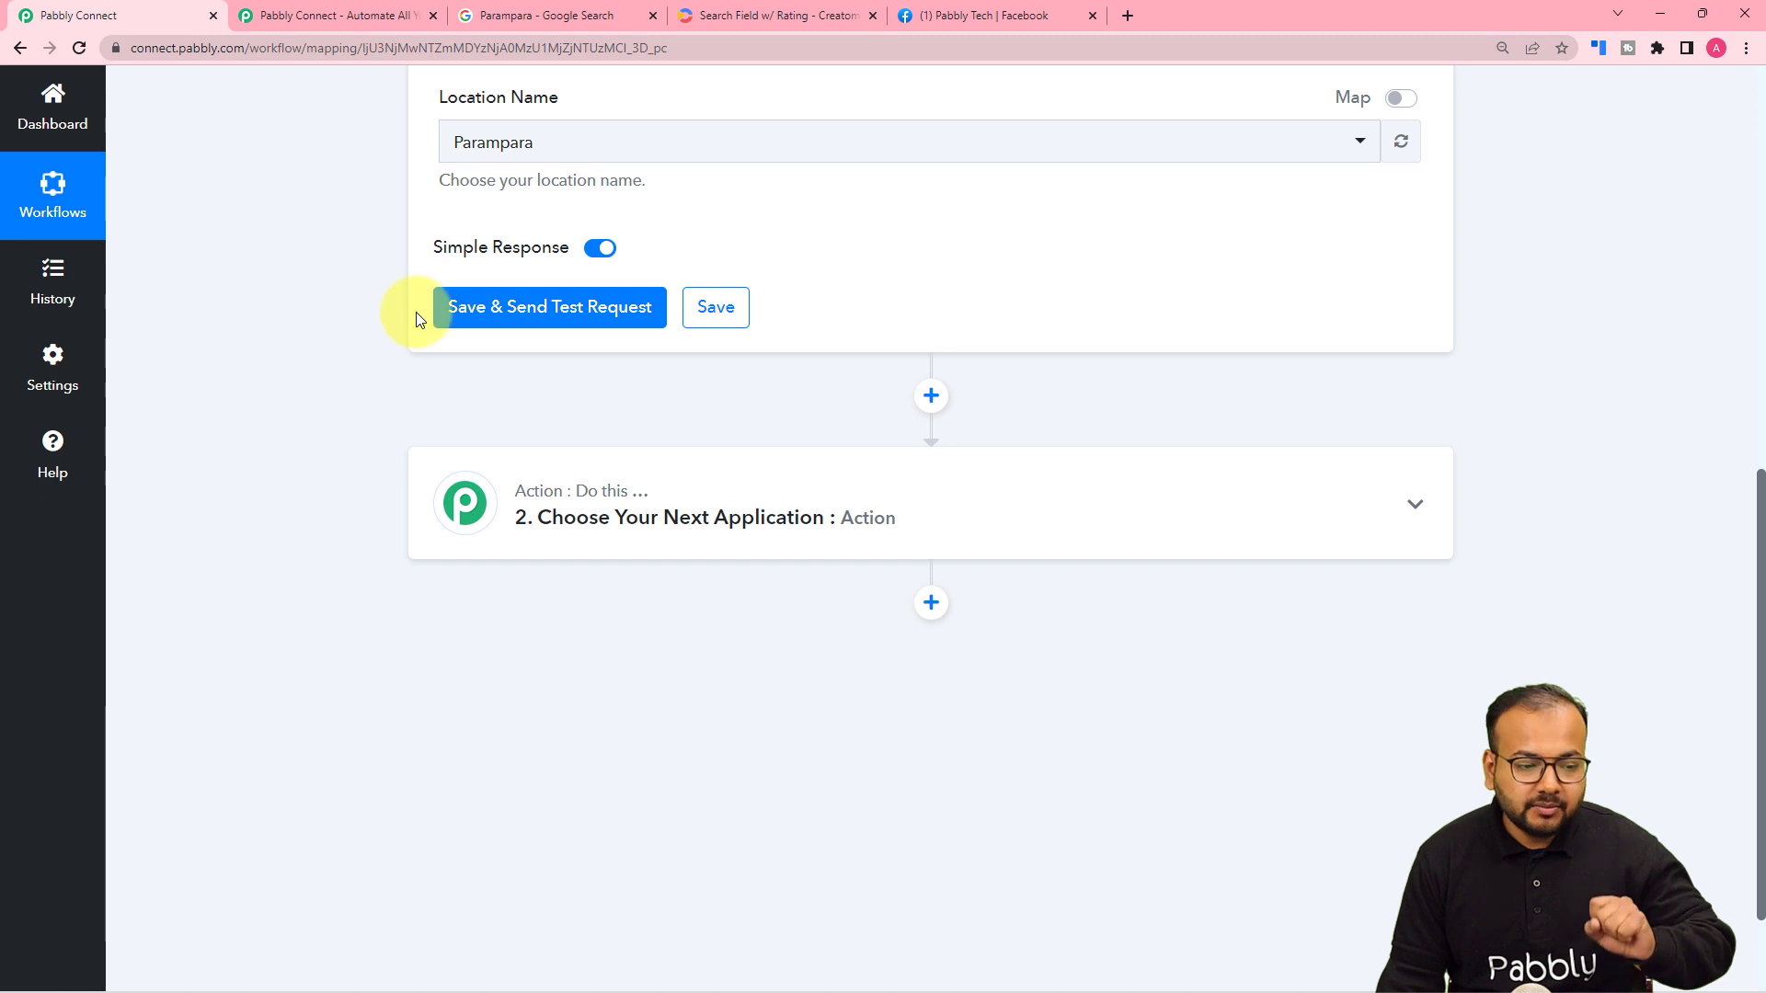
# Save the Google My Business trigger, send a test request, and enlarge the Comment value in the received response.
pyautogui.click(461, 315)
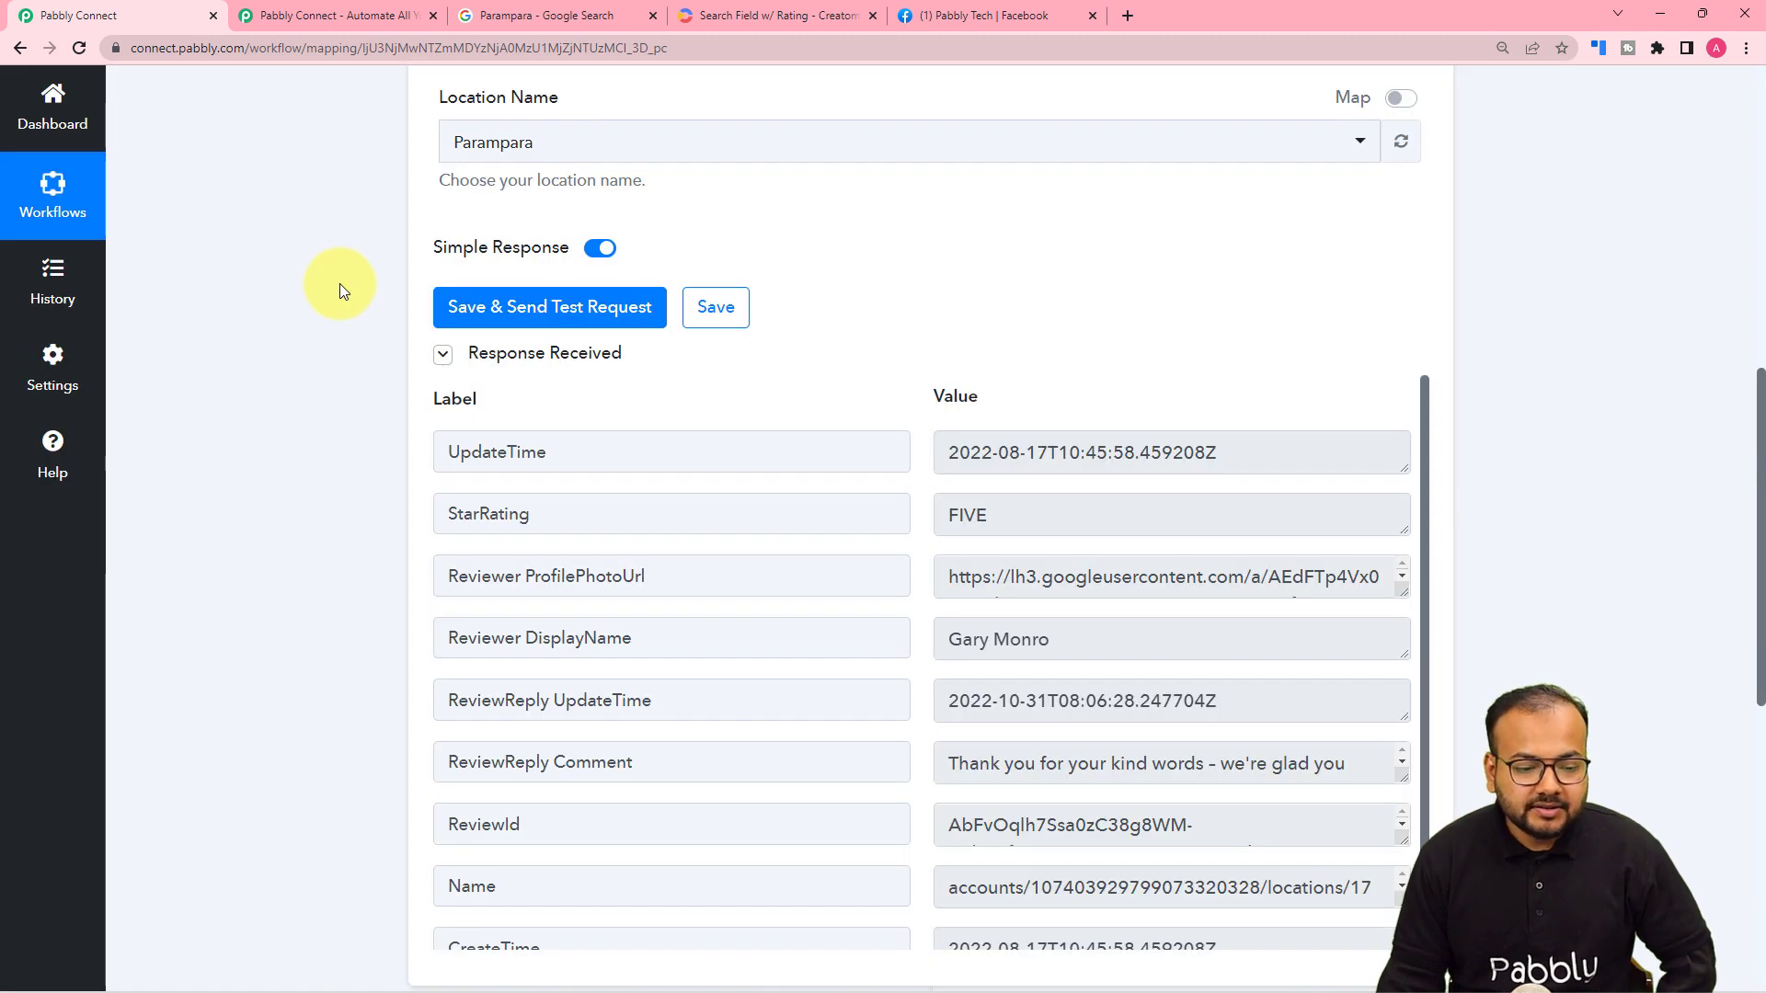
pyautogui.scroll(-2, 340, 283)
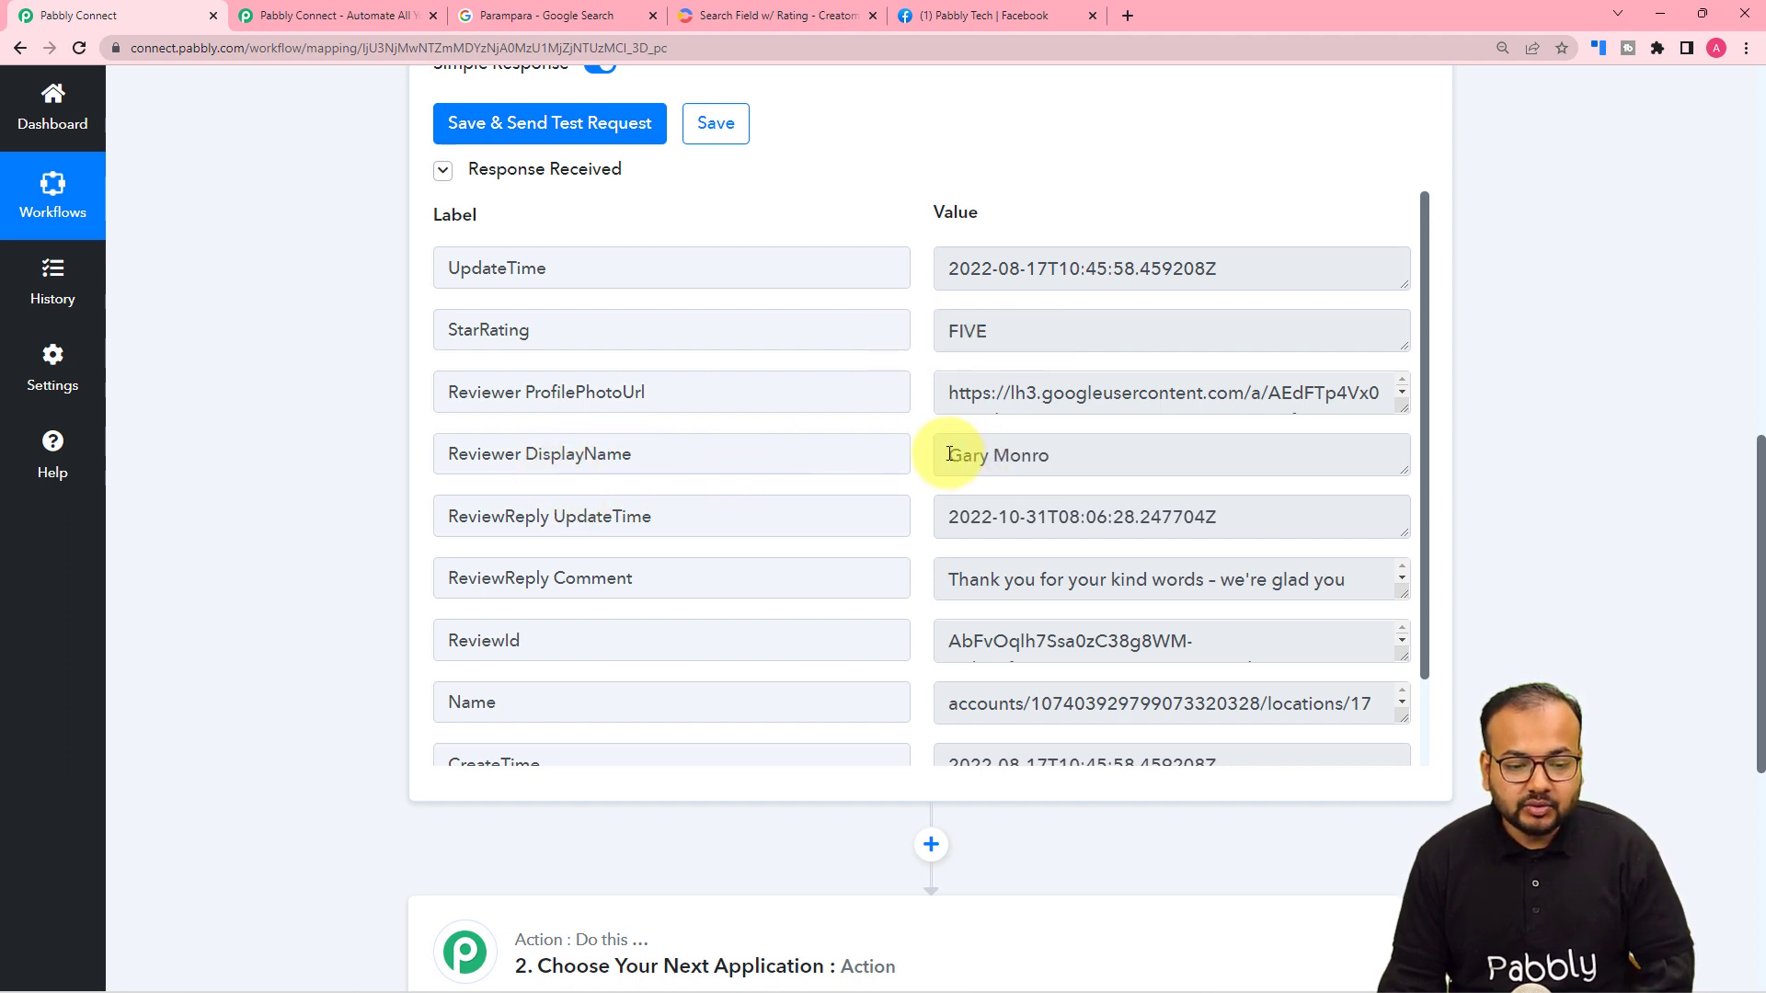
pyautogui.scroll(-1, 736, 514)
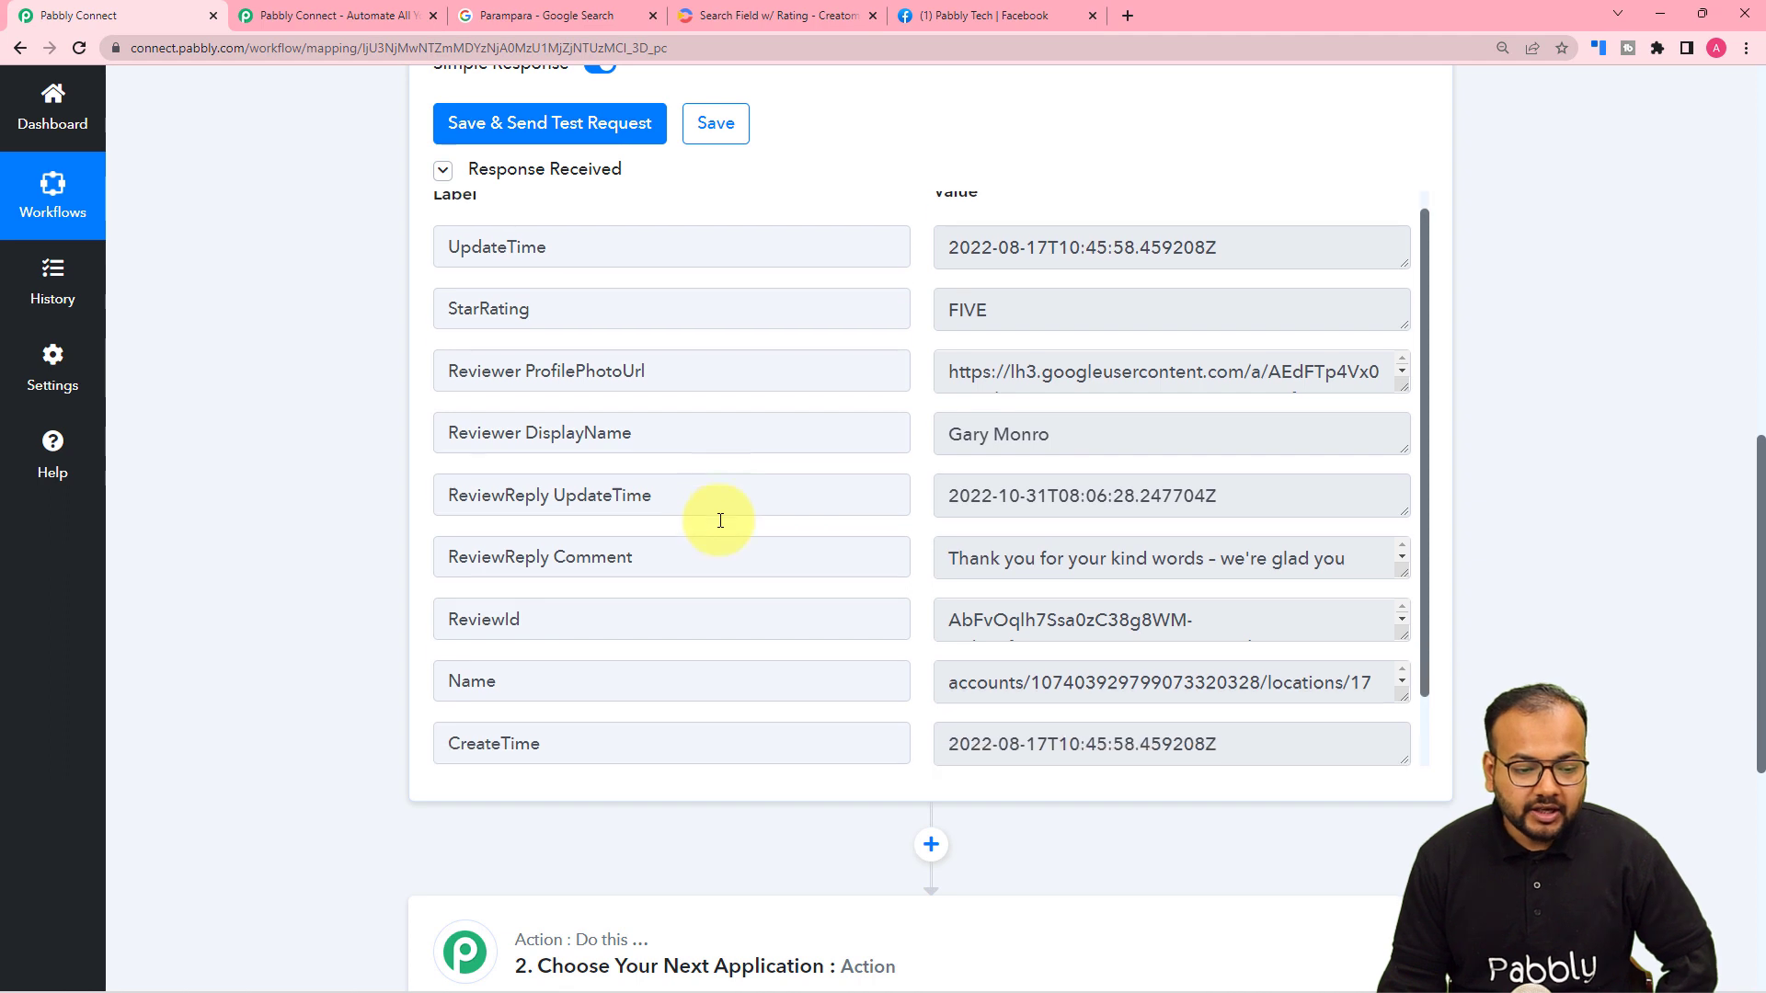
pyautogui.scroll(-2, 636, 498)
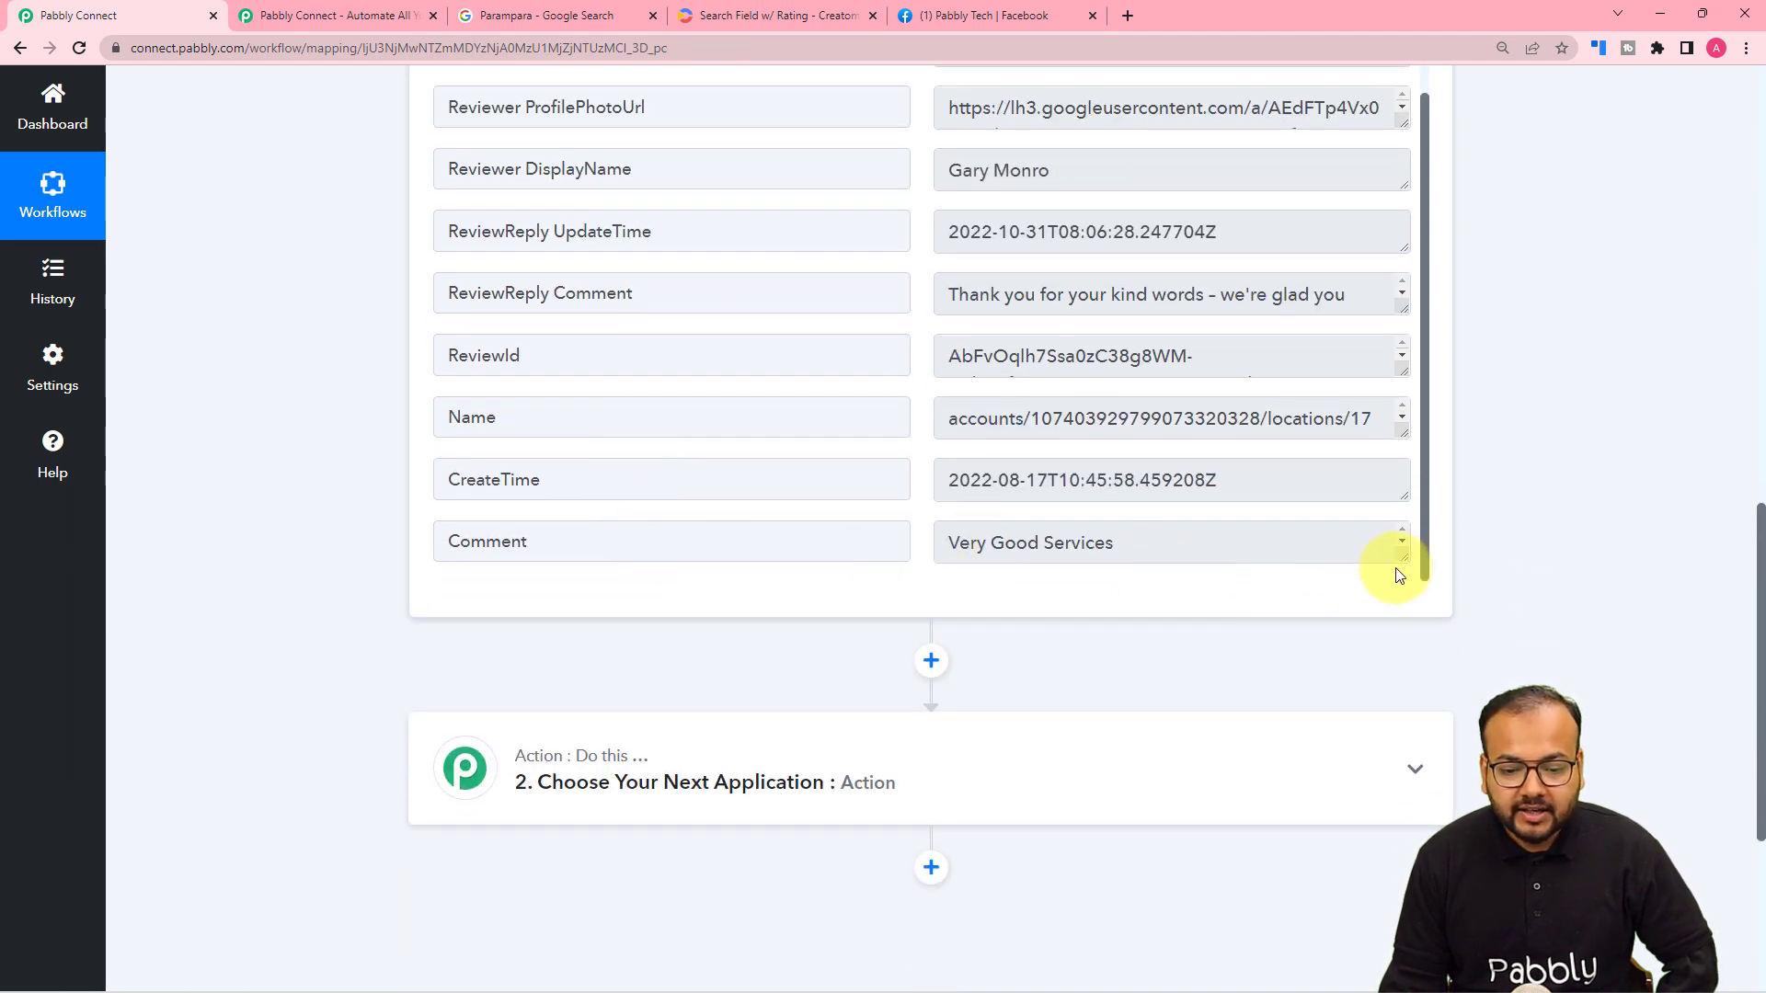
pyautogui.moveTo(1396, 556); pyautogui.dragTo(1167, 591)
pyautogui.scroll(-1, 1023, 548)
pyautogui.scroll(-1, 1022, 548)
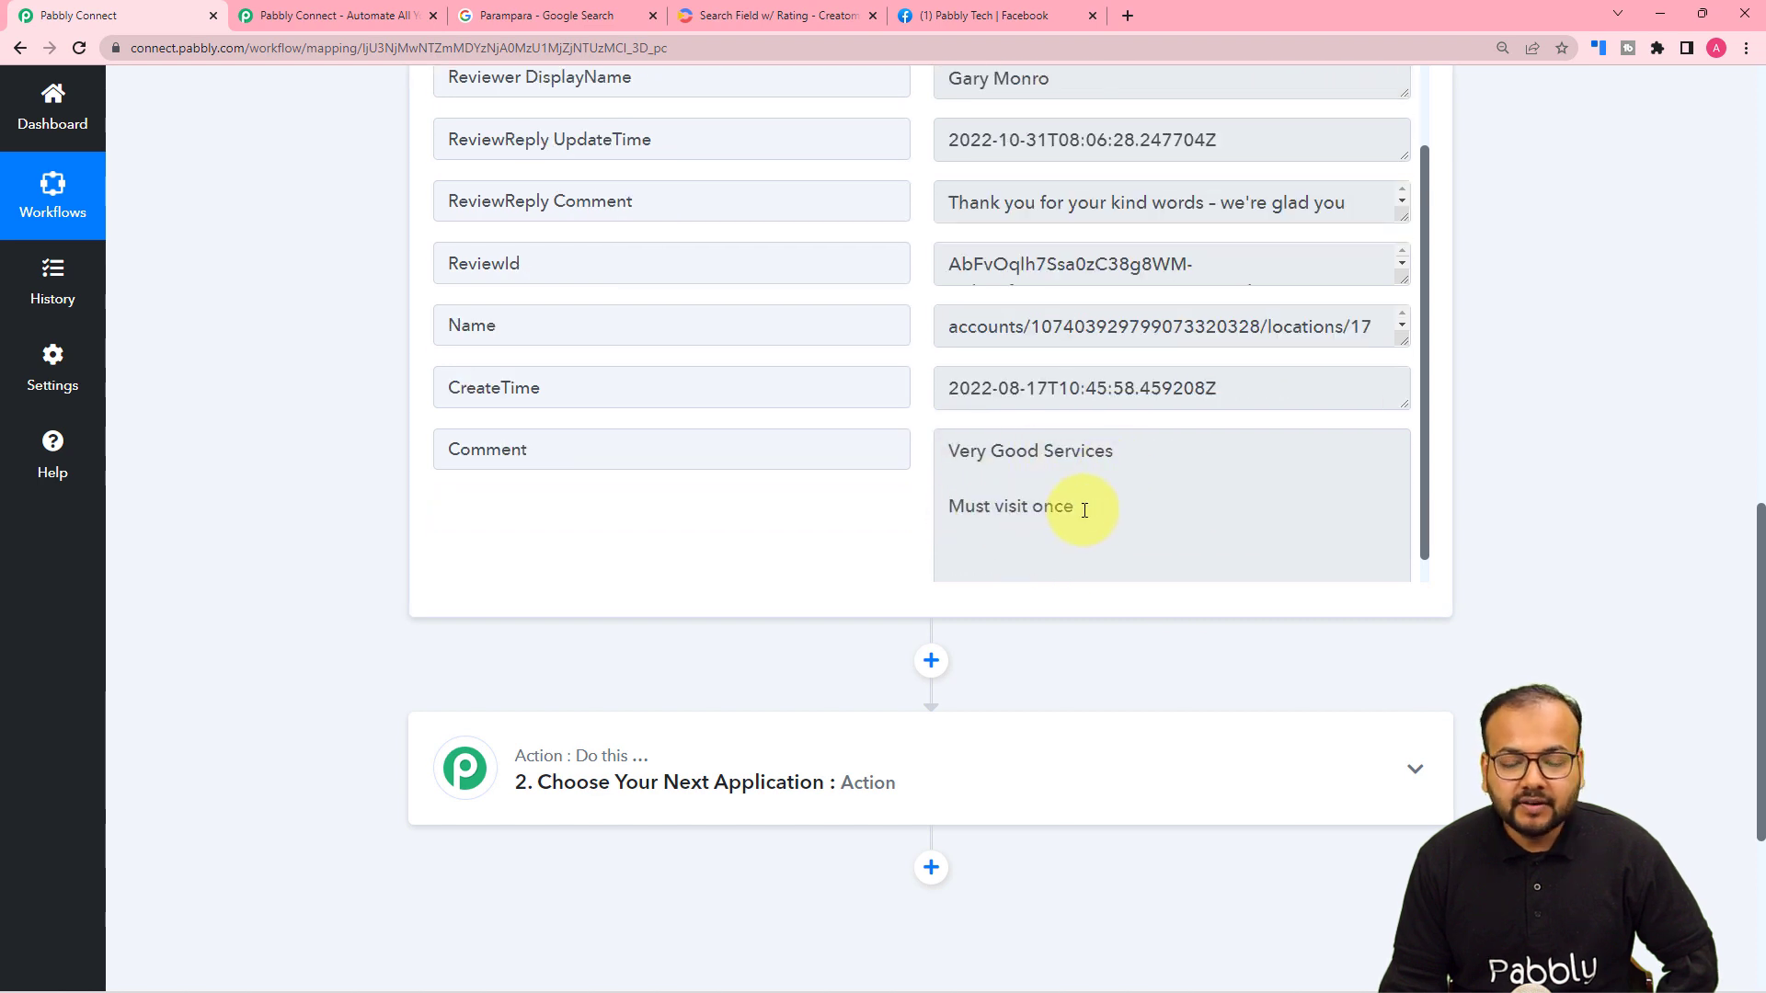
# Enlarge the ReviewReply Comment value and compare the received review with the original on Parampara's Google Search page.
pyautogui.scroll(3, 1085, 510)
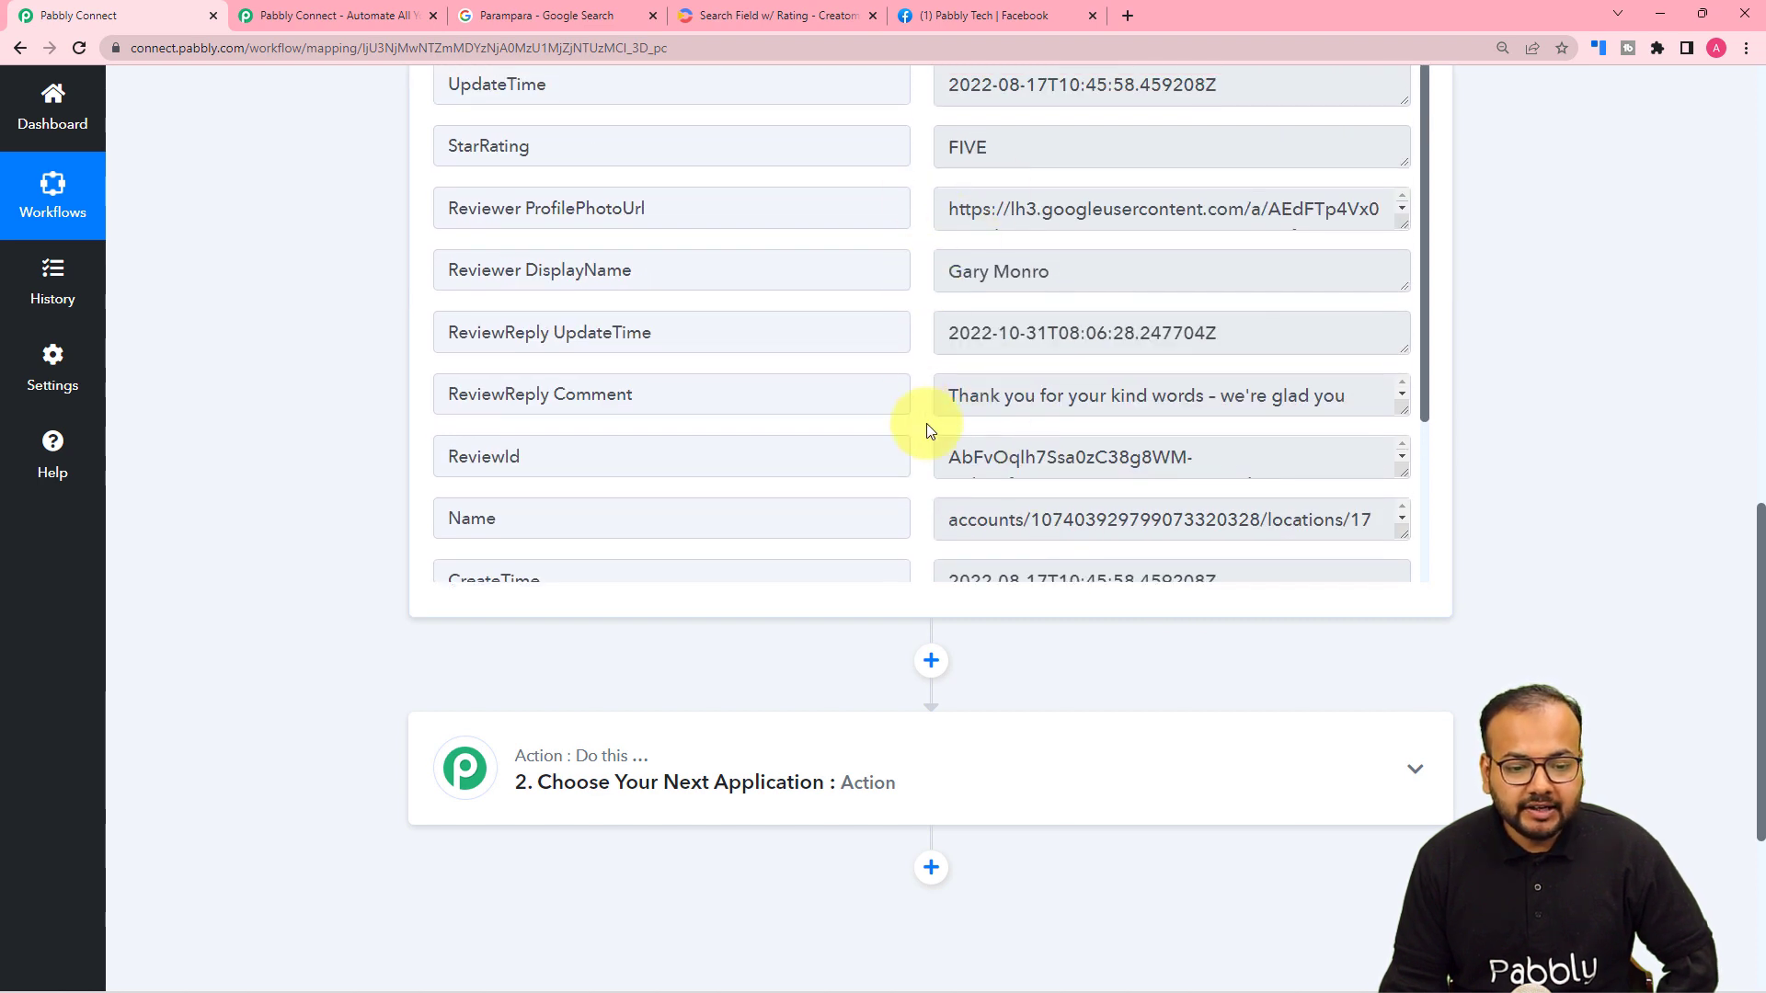
pyautogui.moveTo(1404, 426); pyautogui.dragTo(1410, 520)
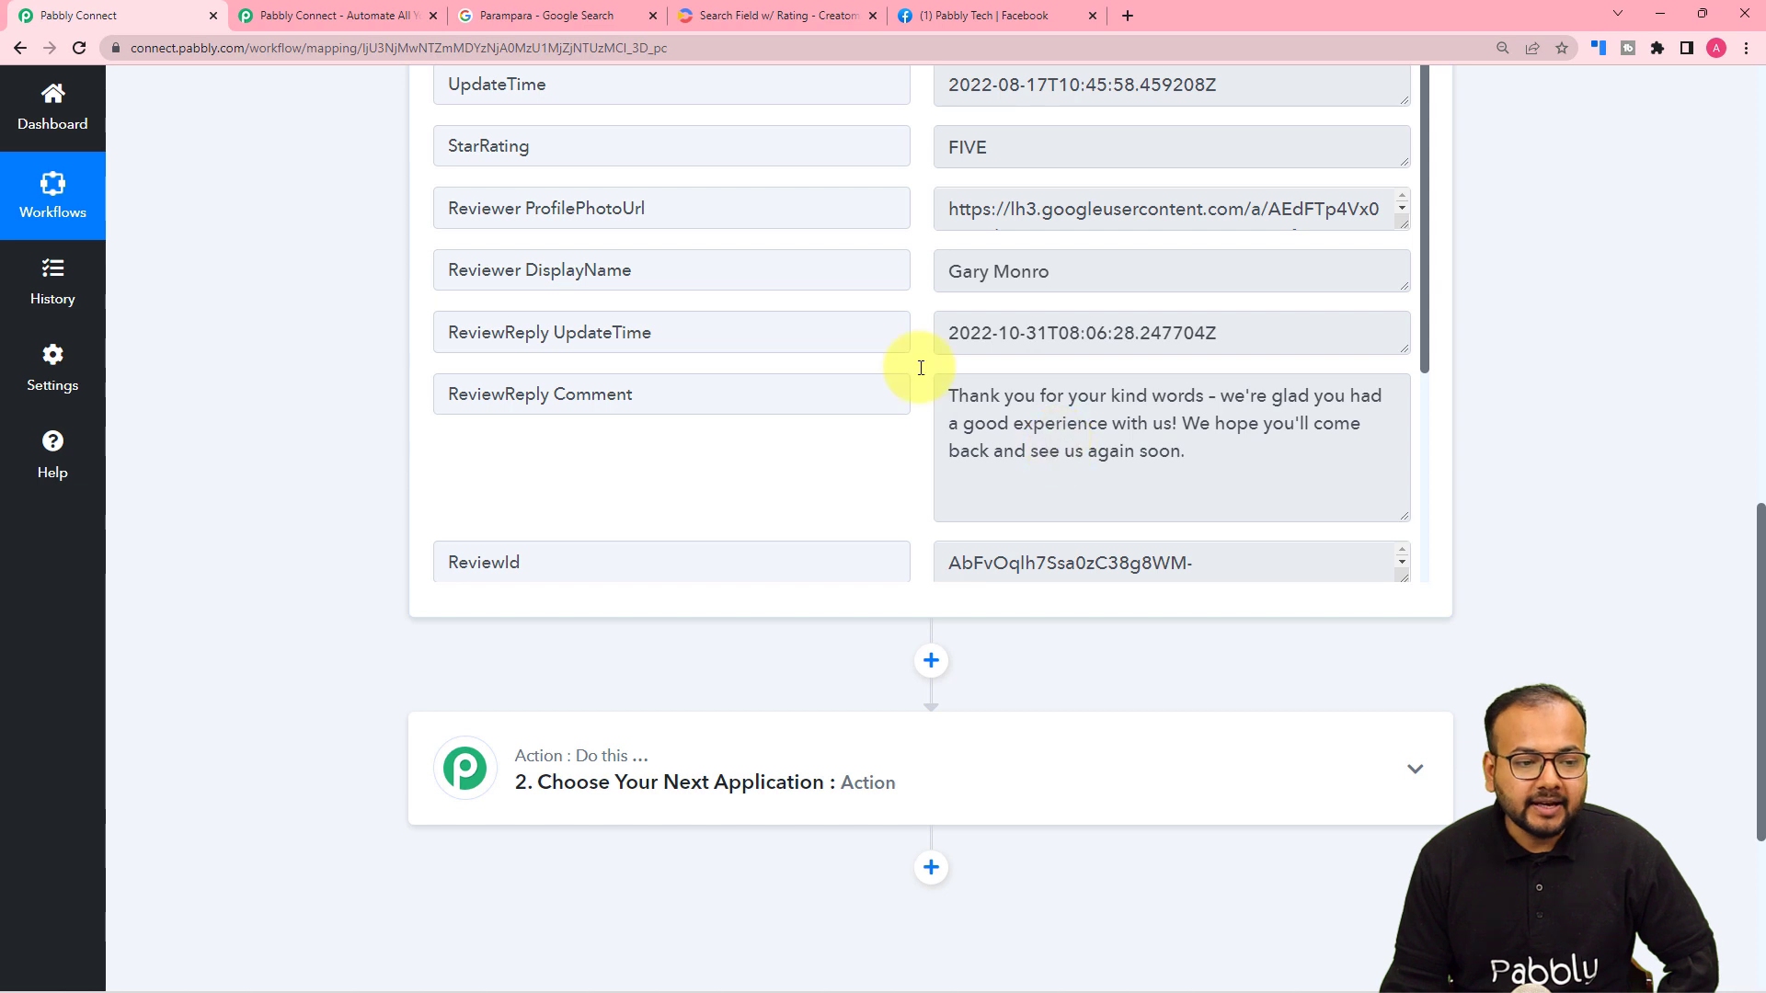
pyautogui.click(528, 20)
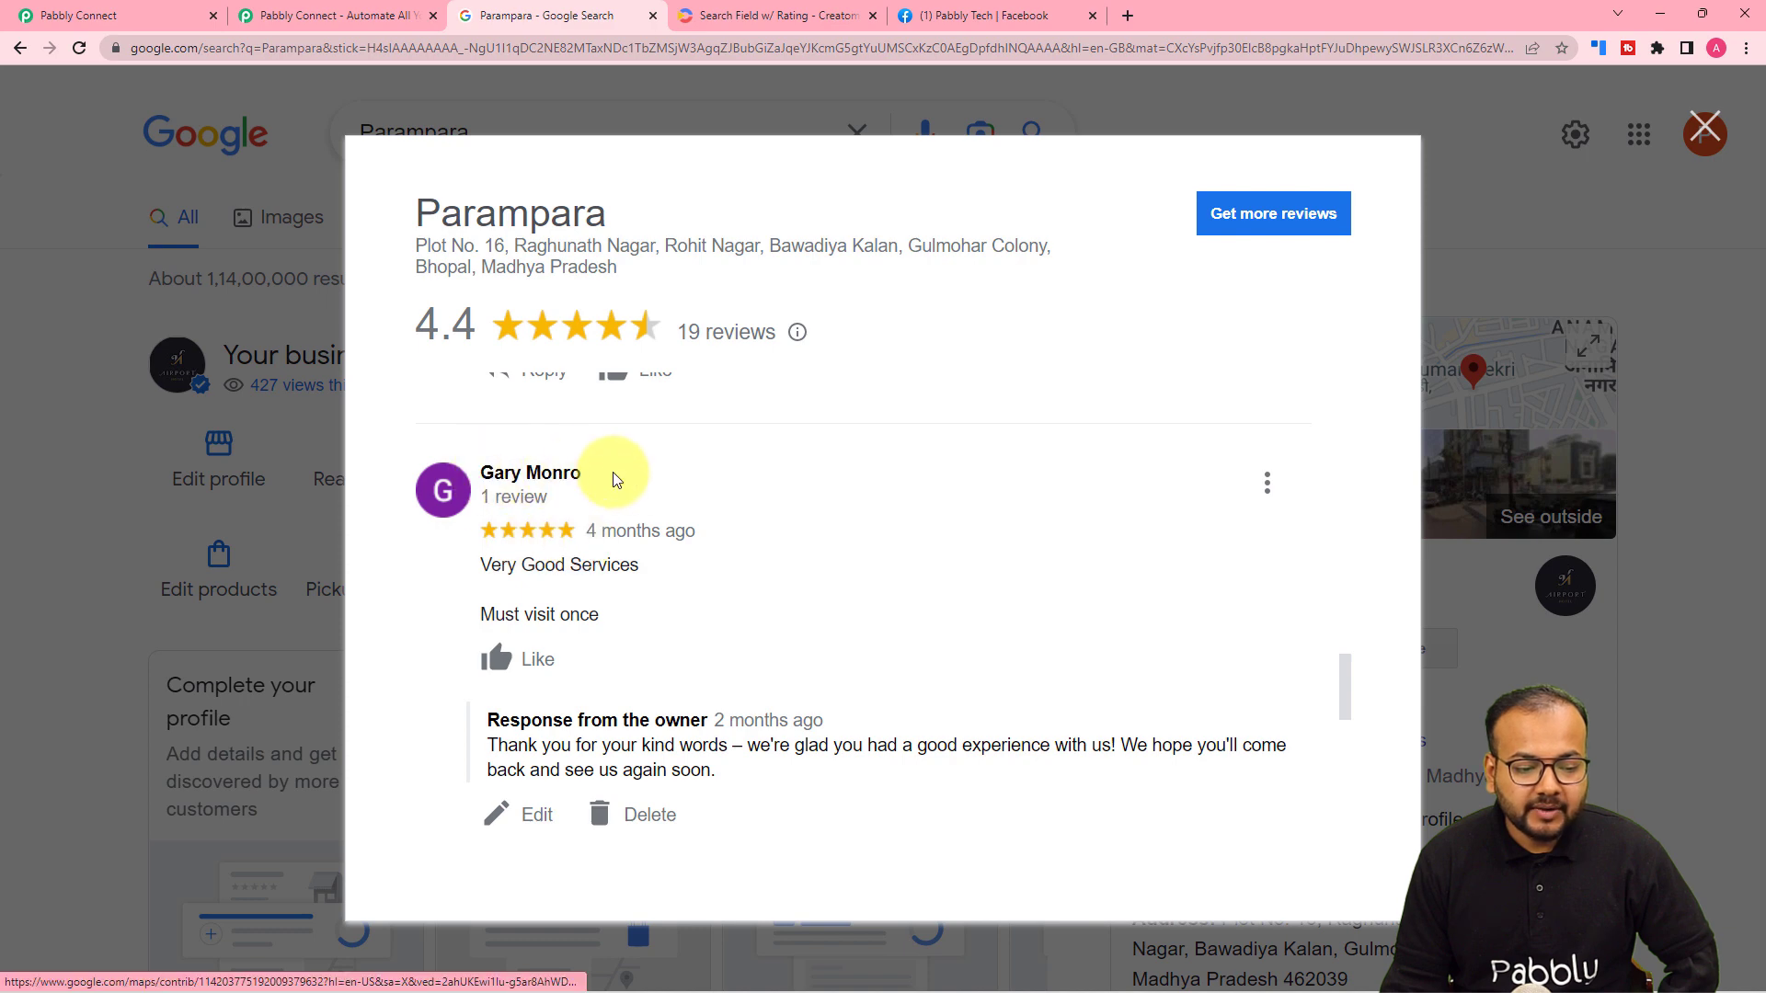
pyautogui.click(114, 20)
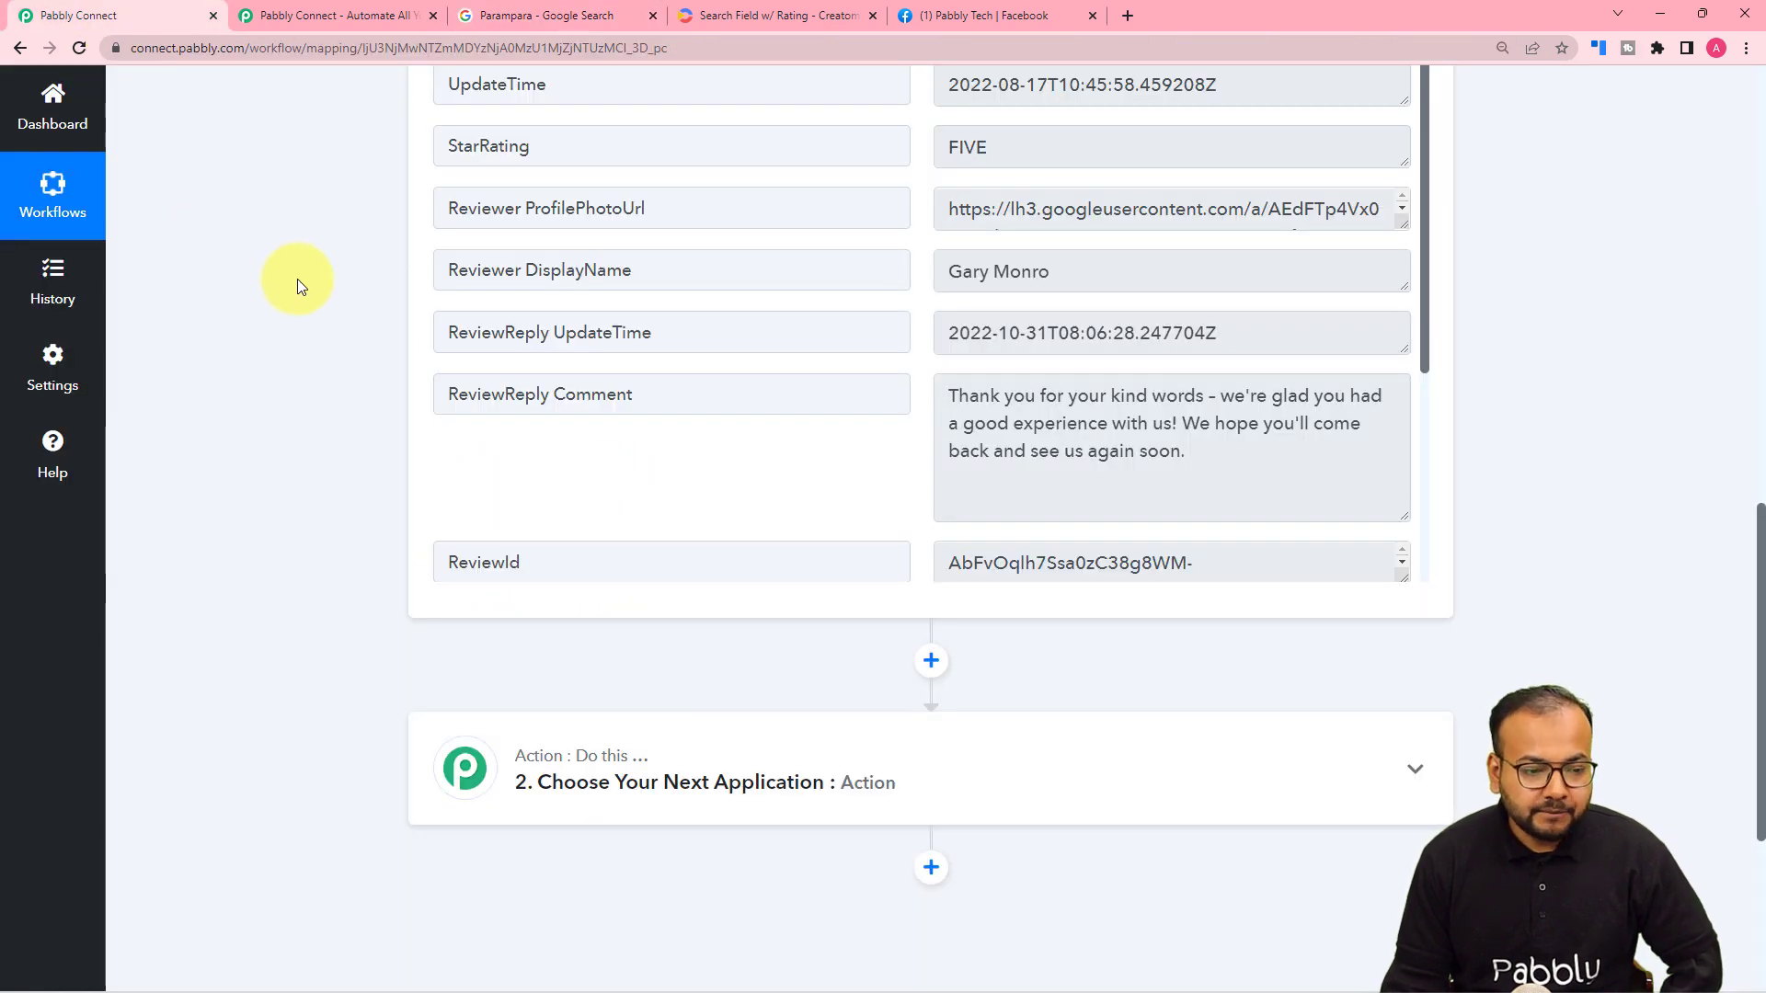
# Choose Filter by Pabbly as the app for the workflow's action step 2.
pyautogui.scroll(-1, 296, 279)
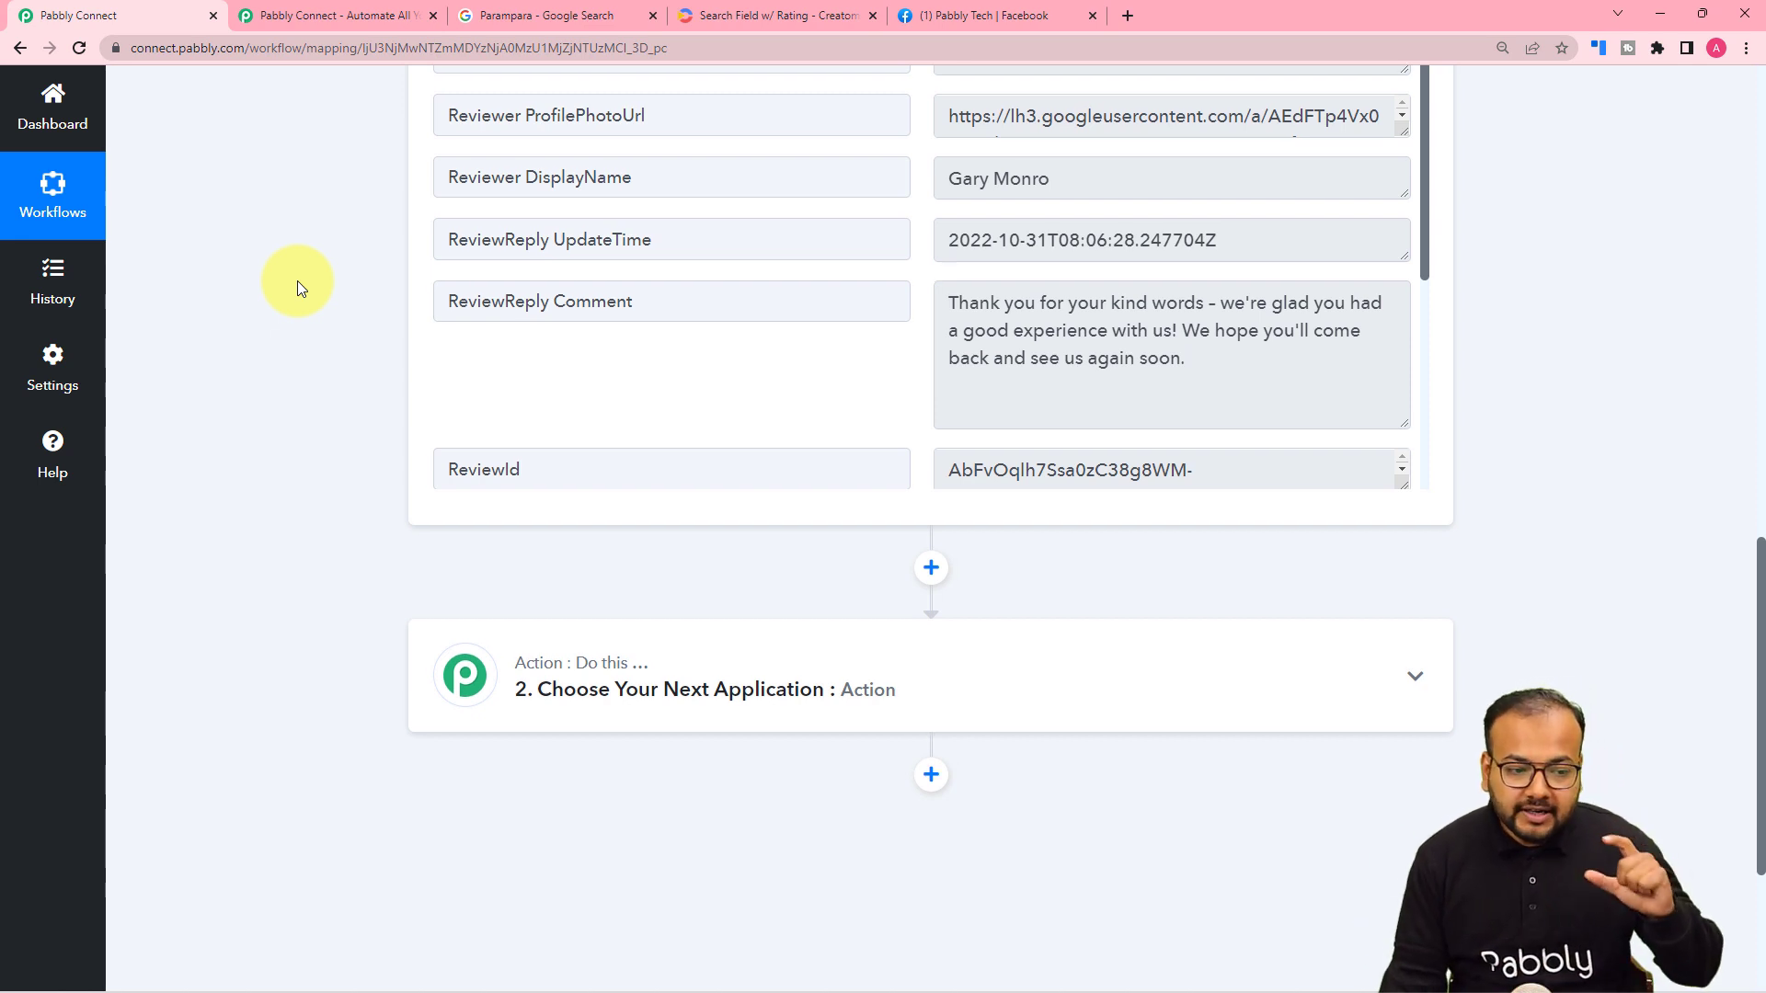
pyautogui.scroll(-1, 296, 279)
pyautogui.scroll(-2, 296, 279)
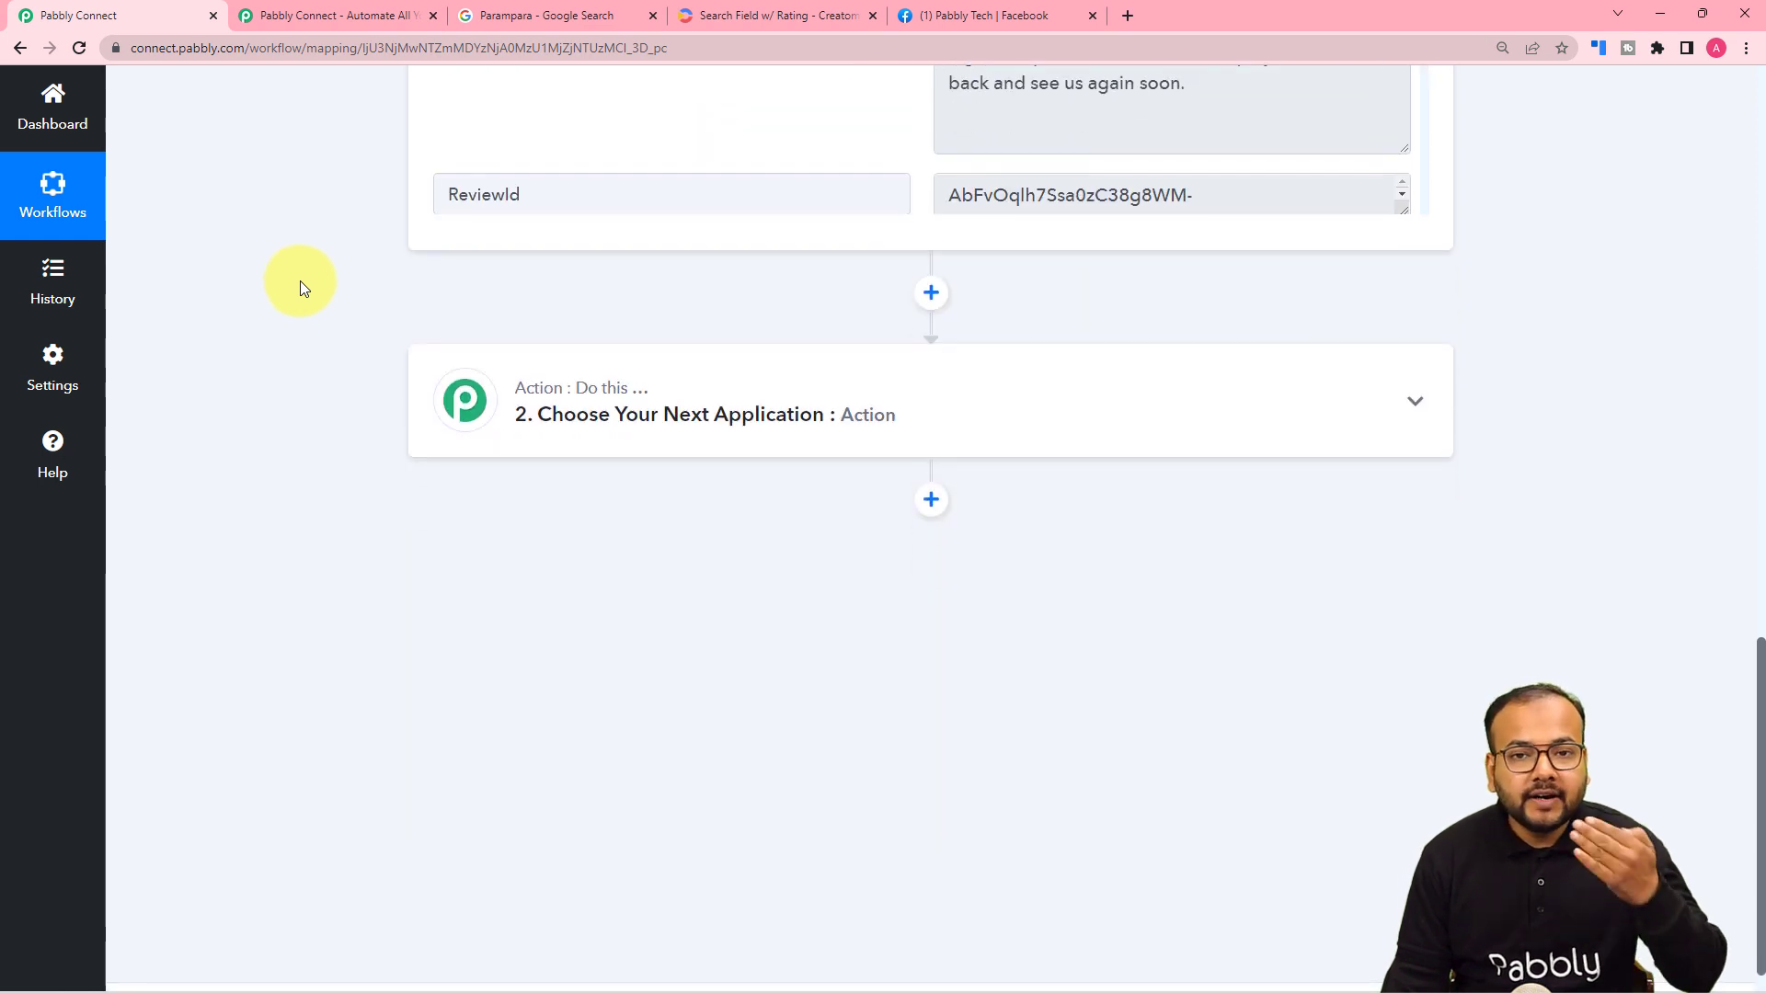
pyautogui.click(593, 426)
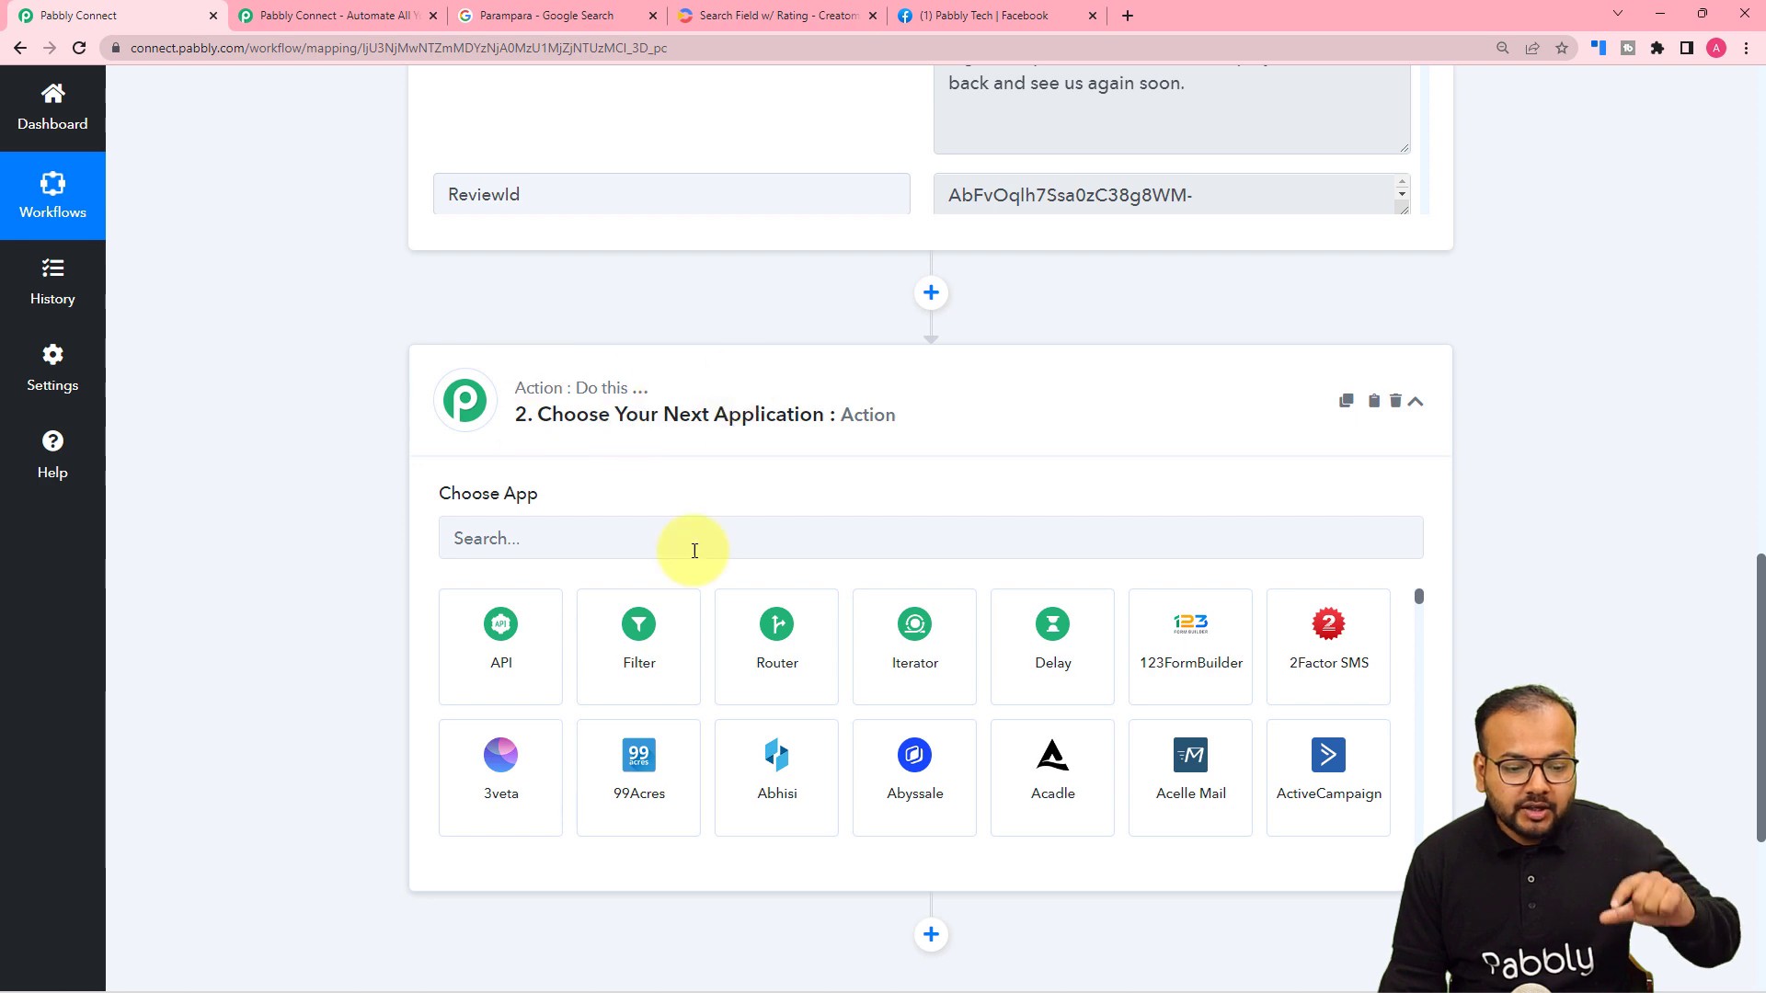
pyautogui.click(633, 661)
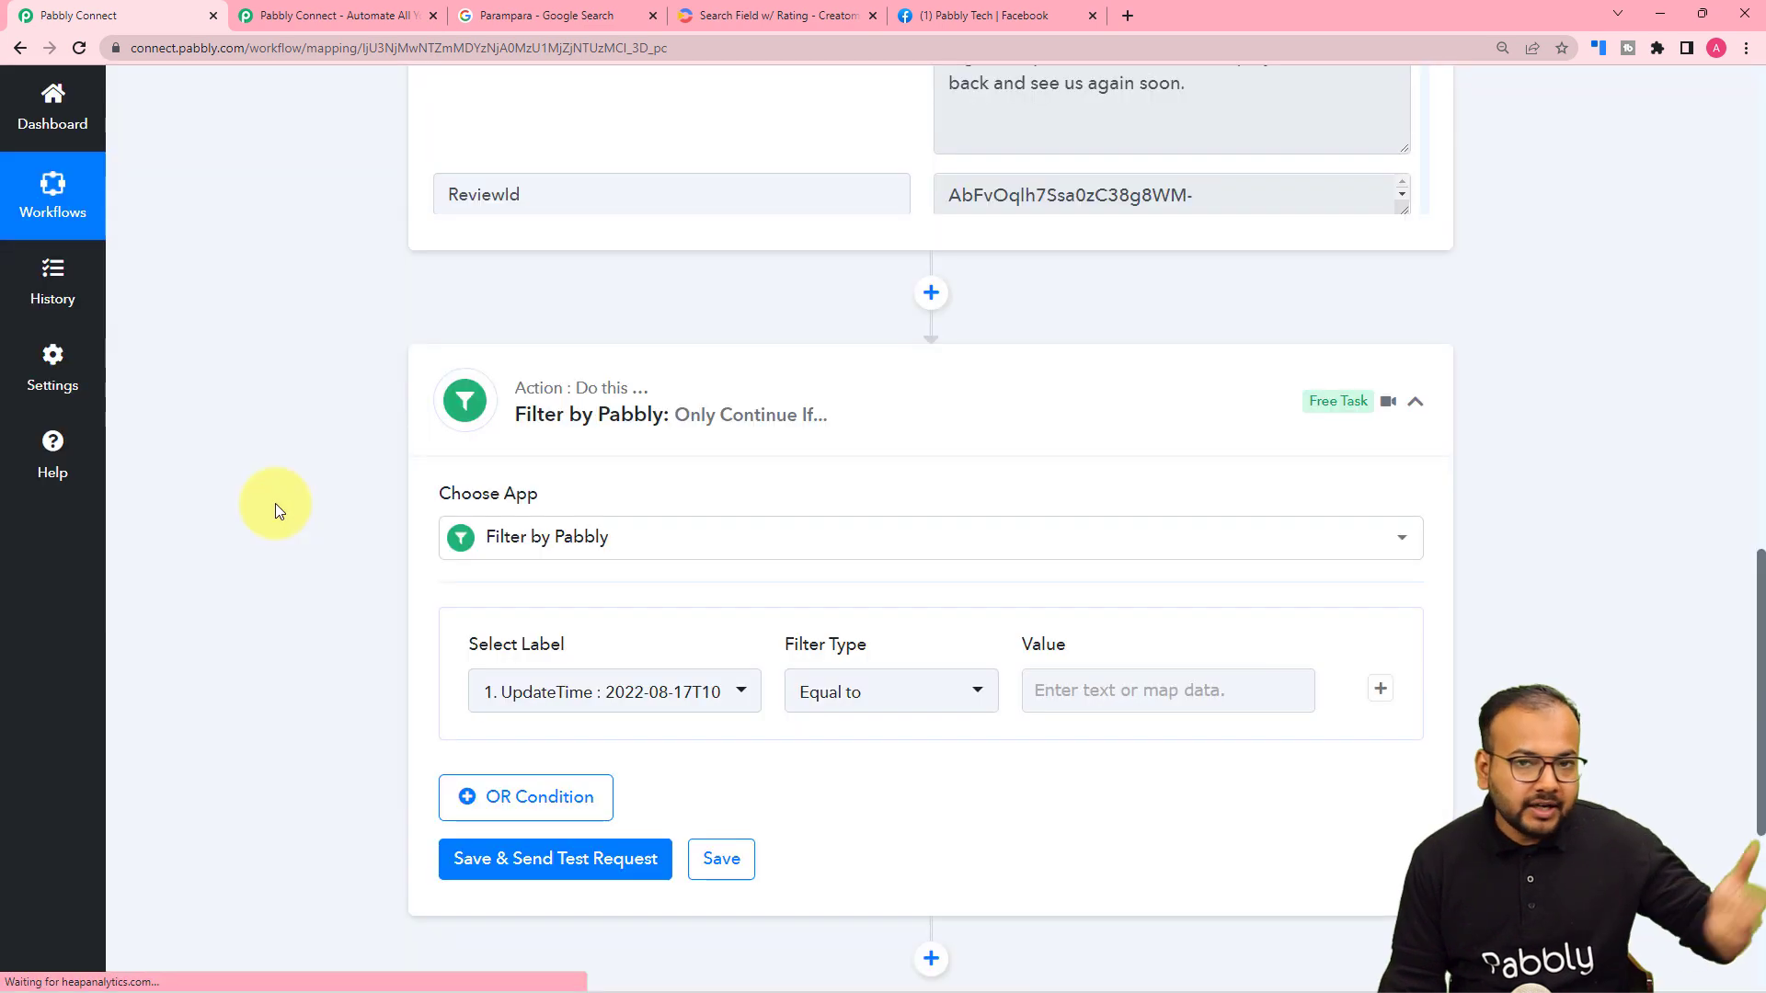
# Select StarRating from the Google My Business trigger data as the filter condition's label.
pyautogui.scroll(-4, 274, 504)
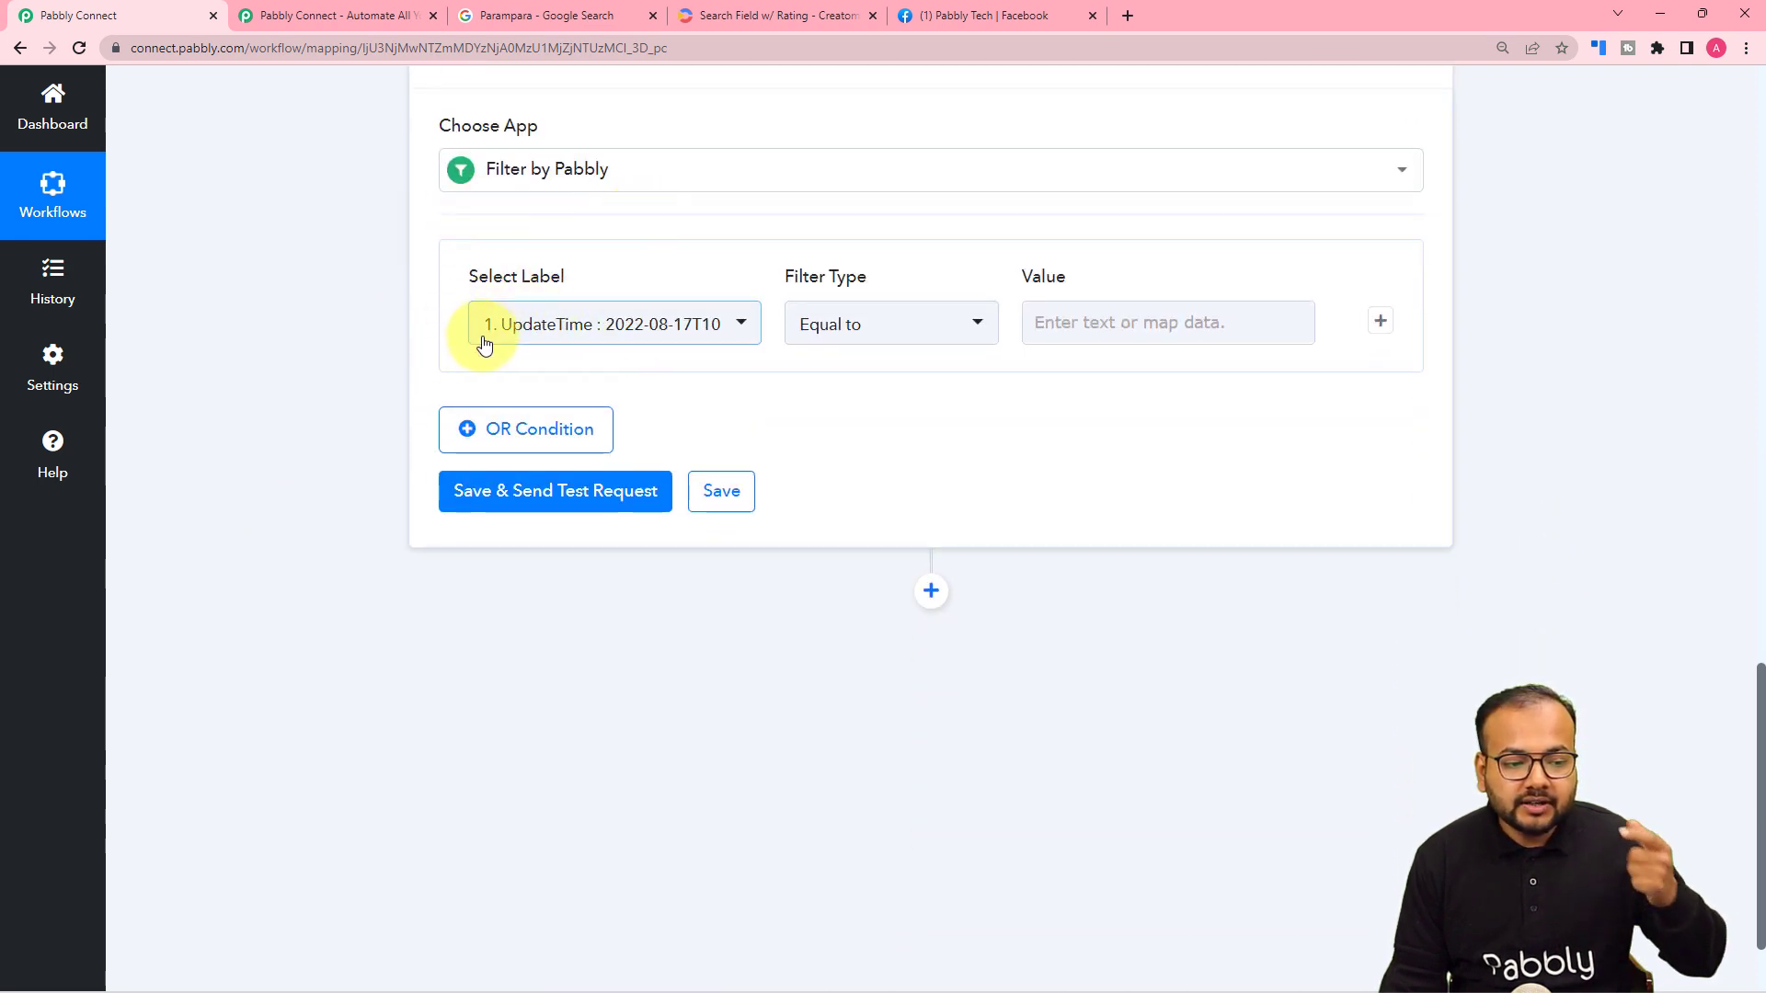
pyautogui.click(538, 340)
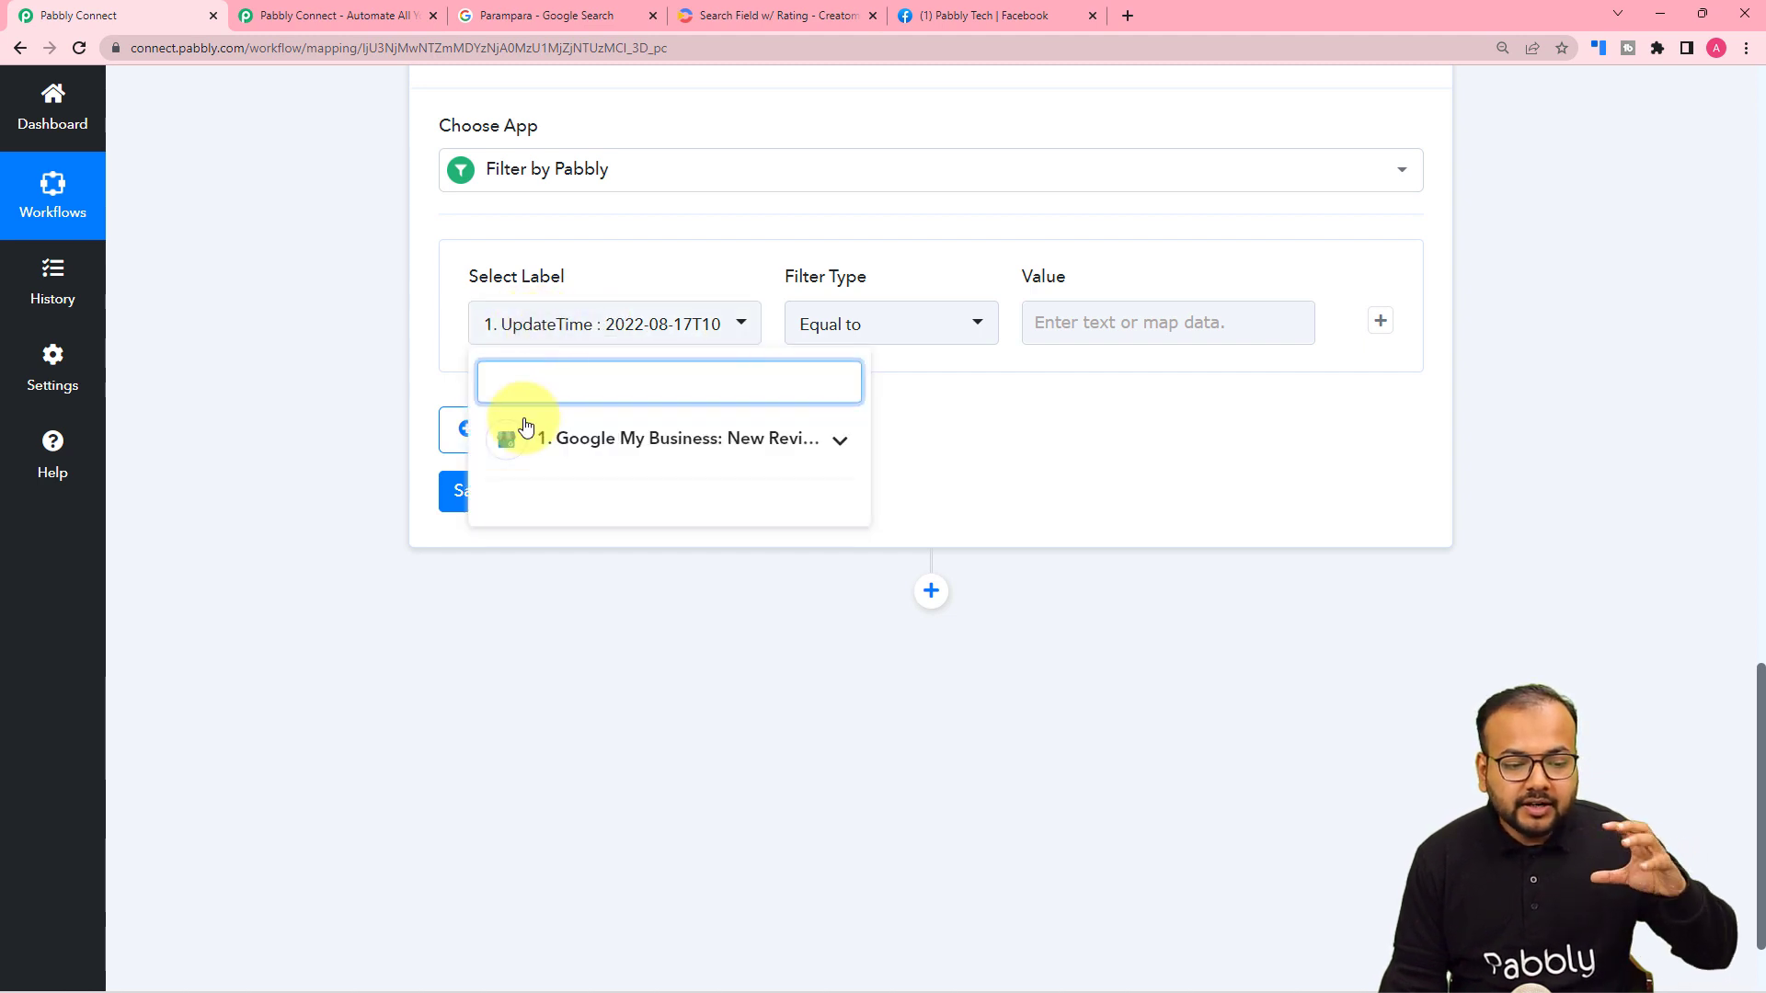
pyautogui.click(736, 471)
pyautogui.scroll(-1, 705, 593)
pyautogui.scroll(1, 705, 593)
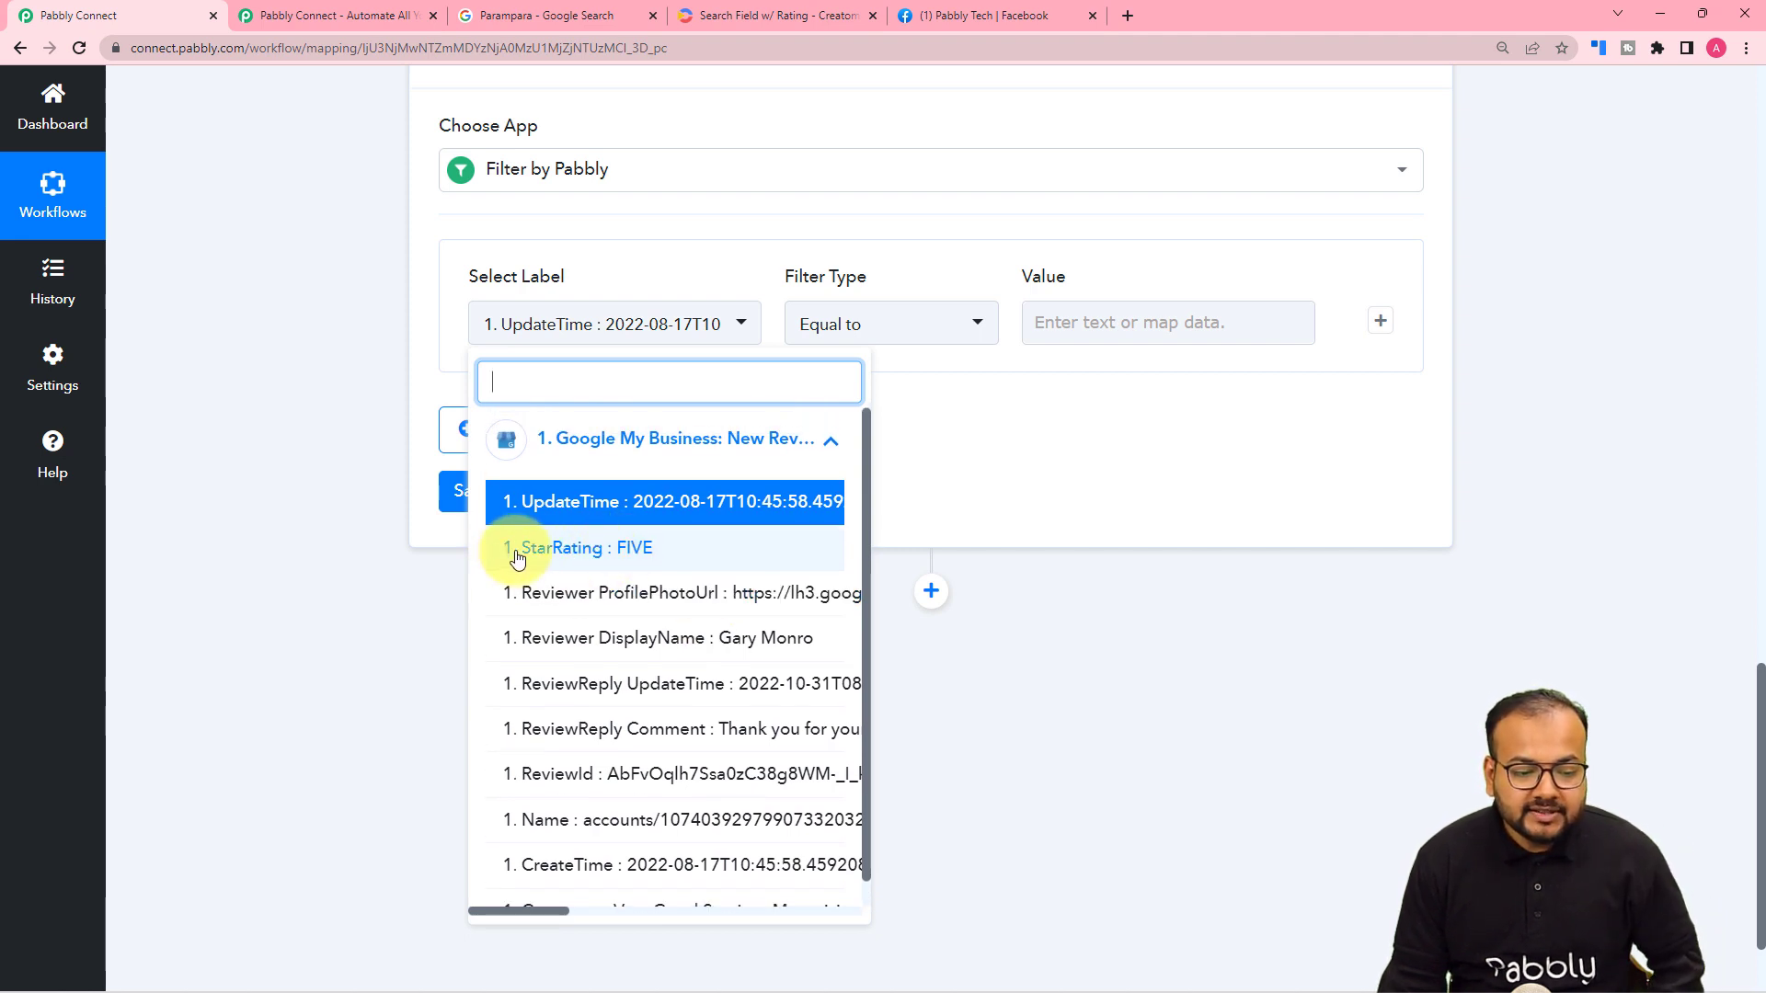
pyautogui.scroll(2, 443, 354)
pyautogui.scroll(10, 443, 354)
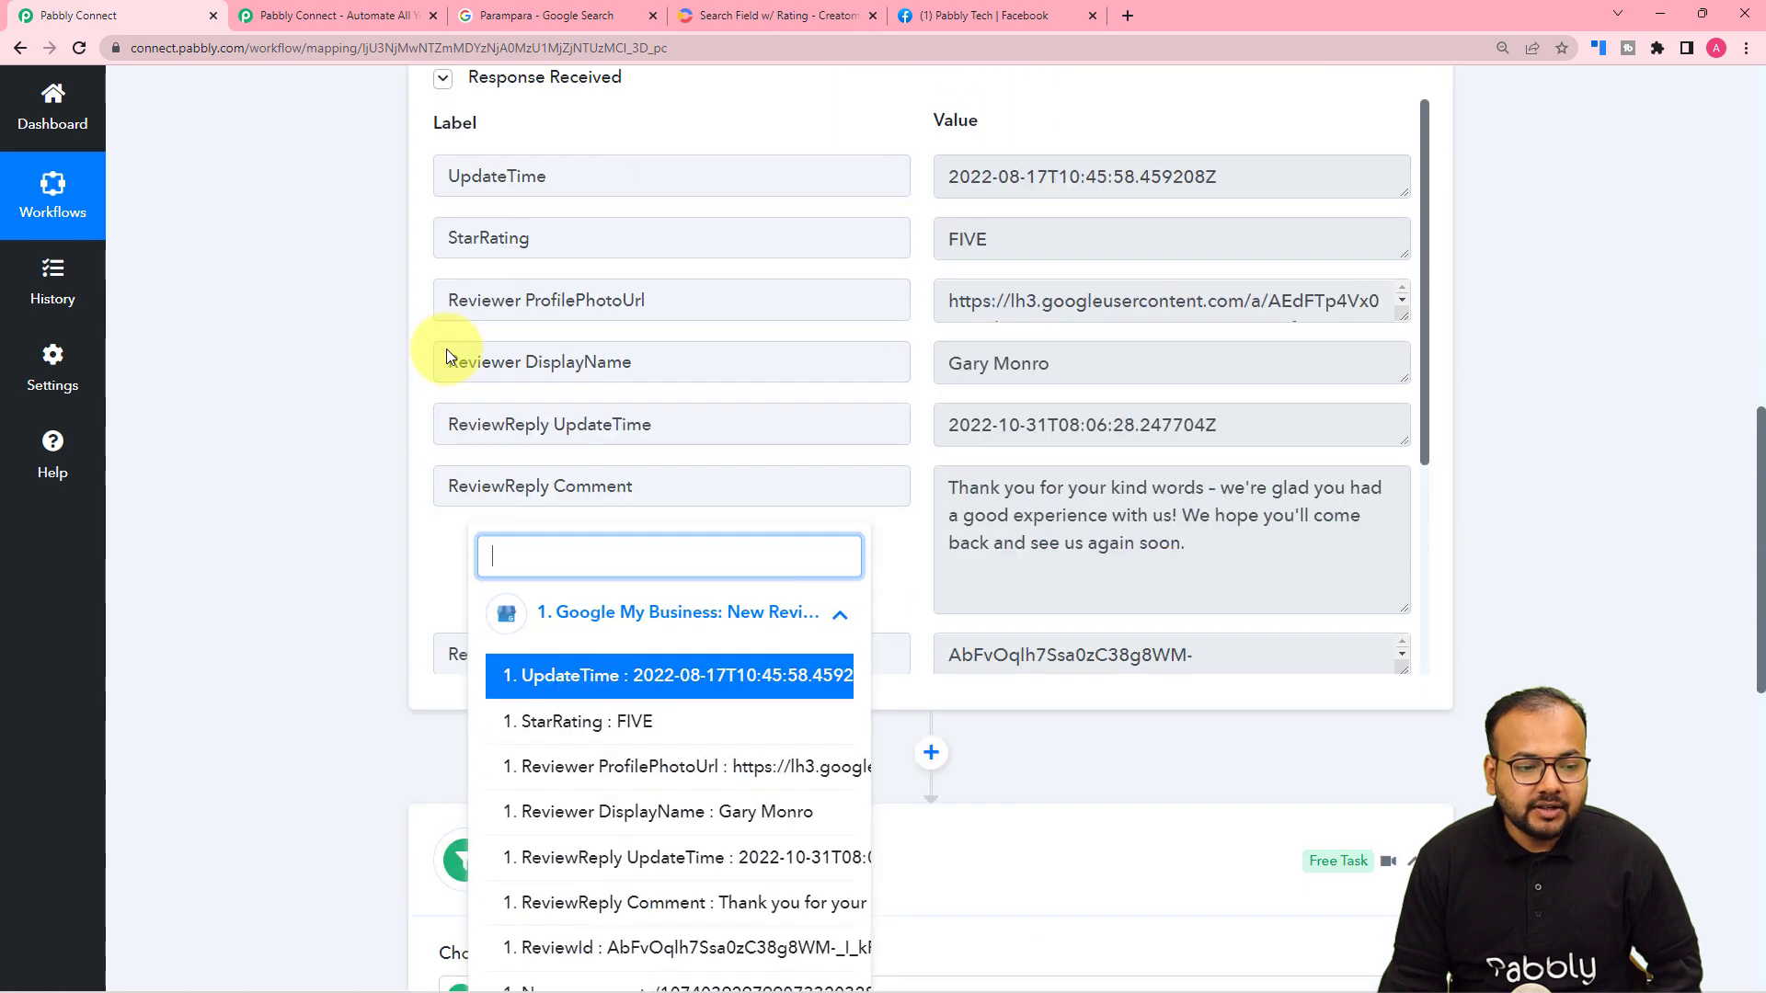
pyautogui.click(232, 381)
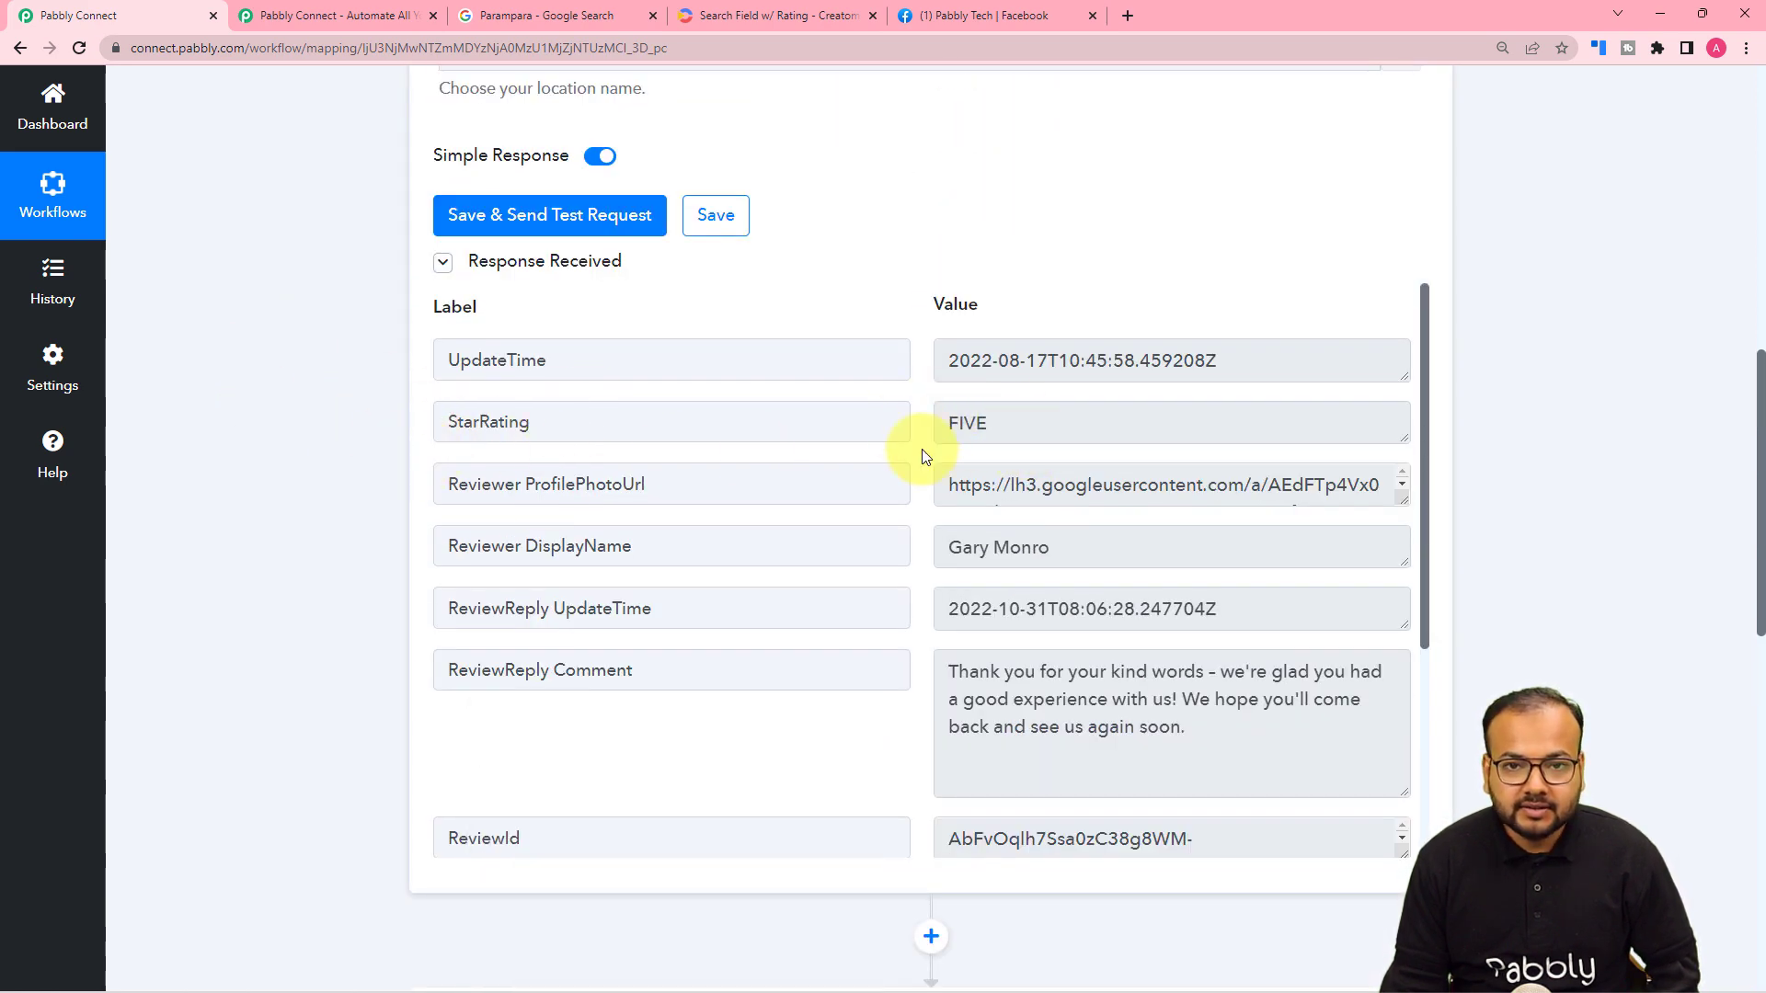
pyautogui.scroll(-5, 345, 471)
pyautogui.scroll(-5, 344, 471)
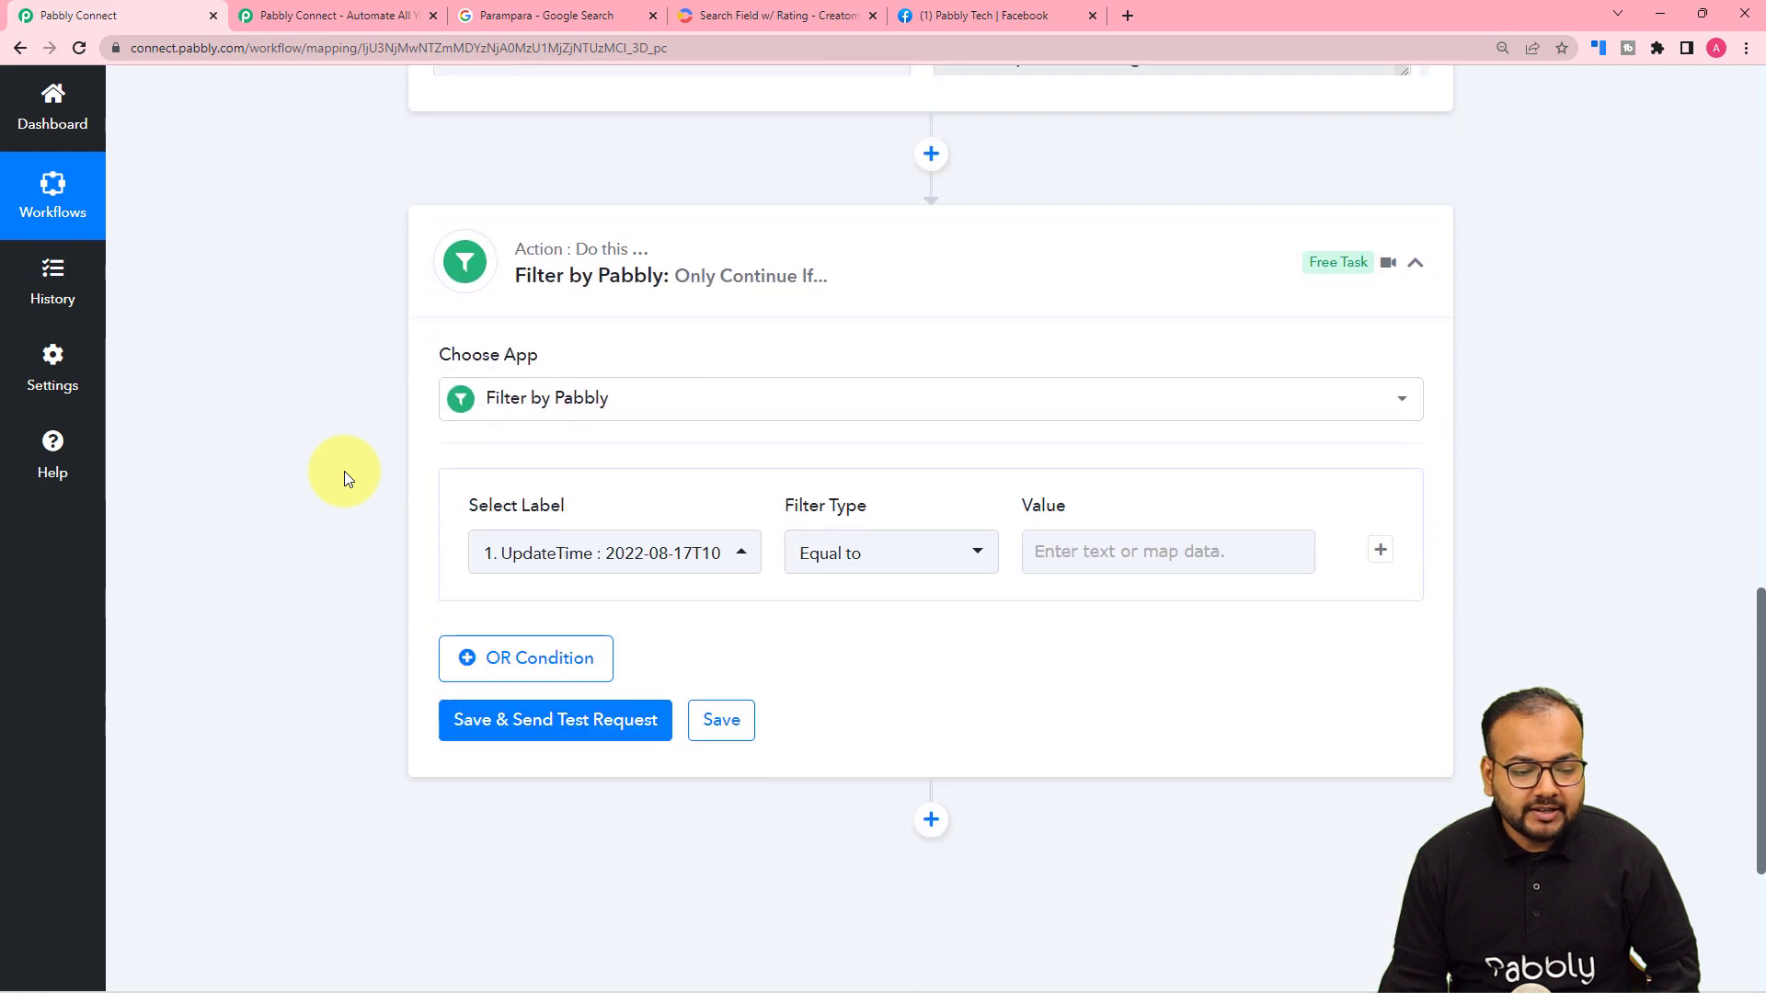
pyautogui.click(619, 322)
pyautogui.click(541, 550)
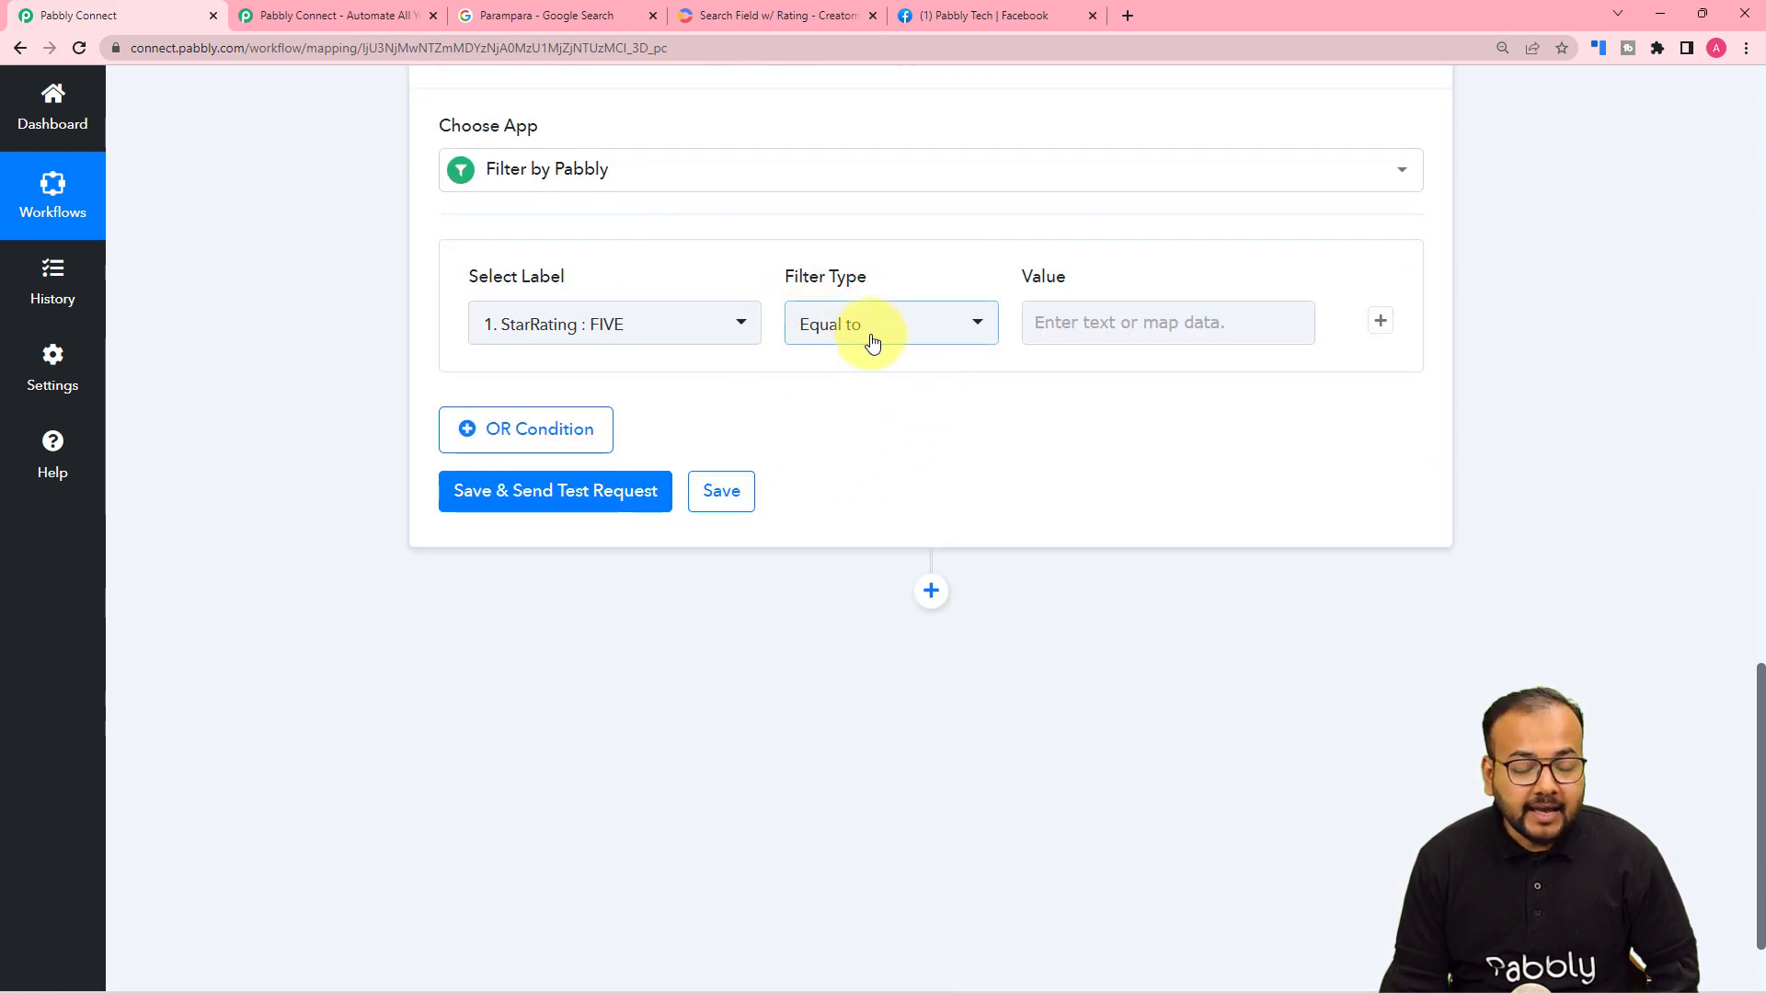
# Set the filter condition's value to FIVE and check it against the StarRating in the trigger response.
pyautogui.click(1085, 332)
pyautogui.write('FIVE')
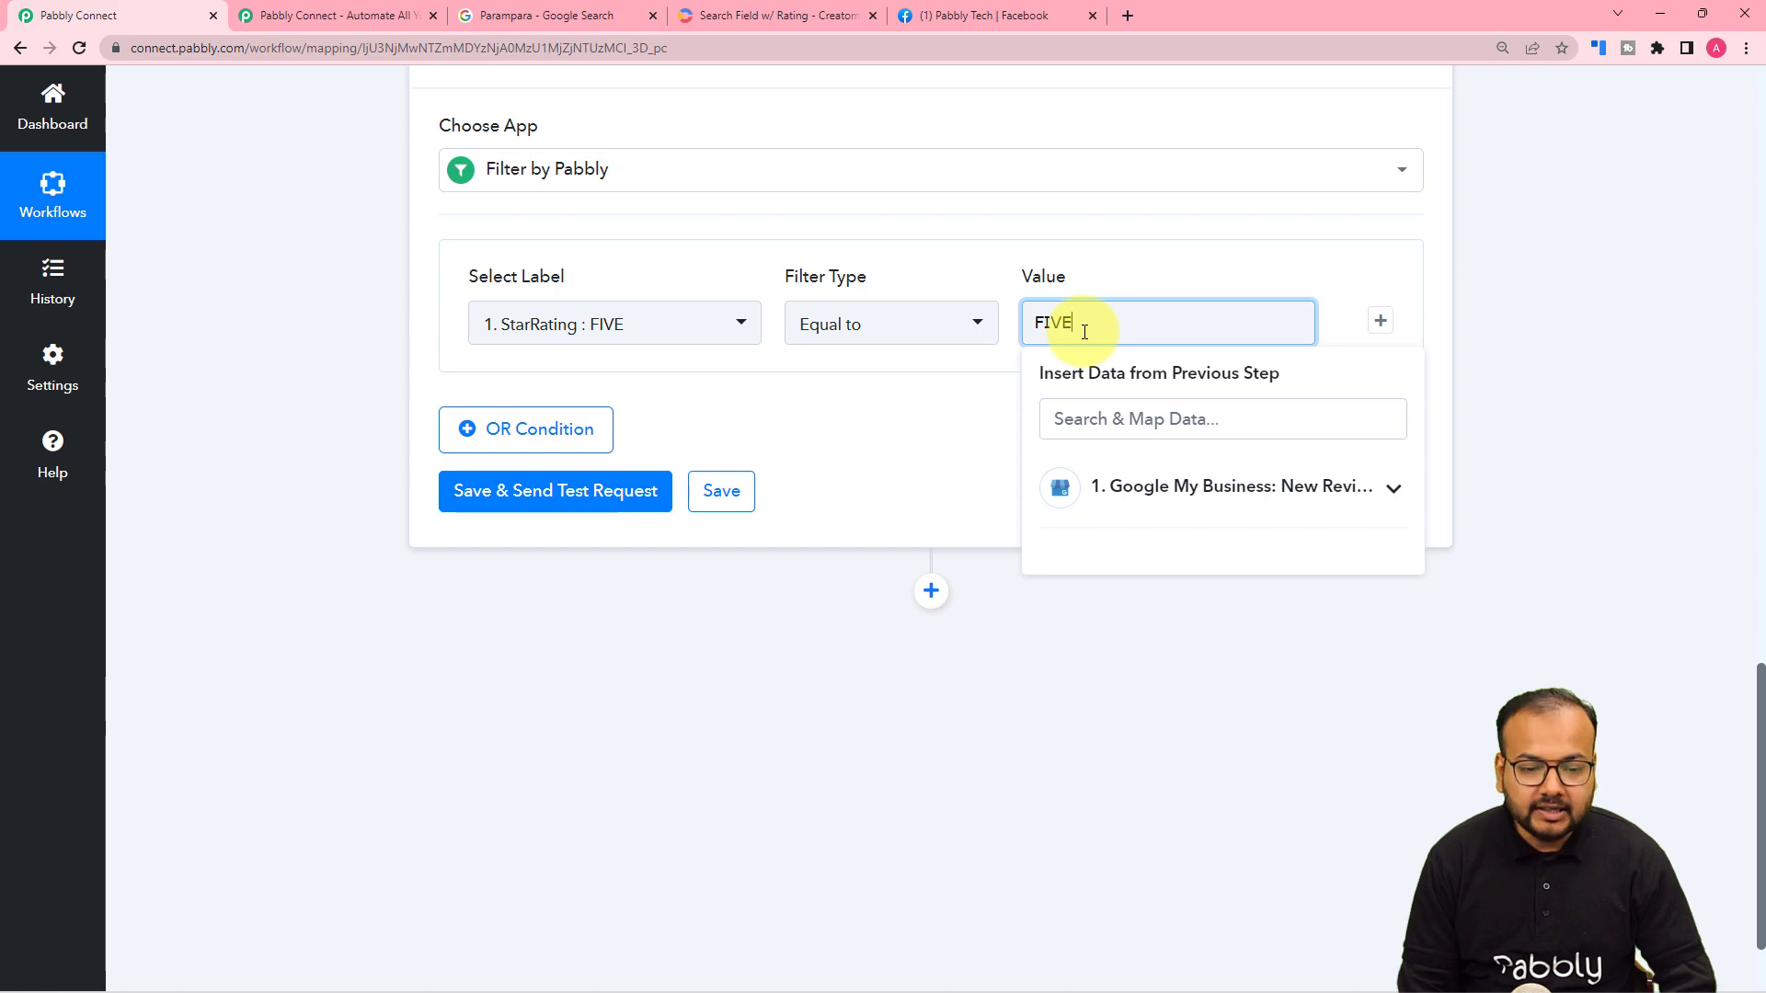
pyautogui.click(978, 398)
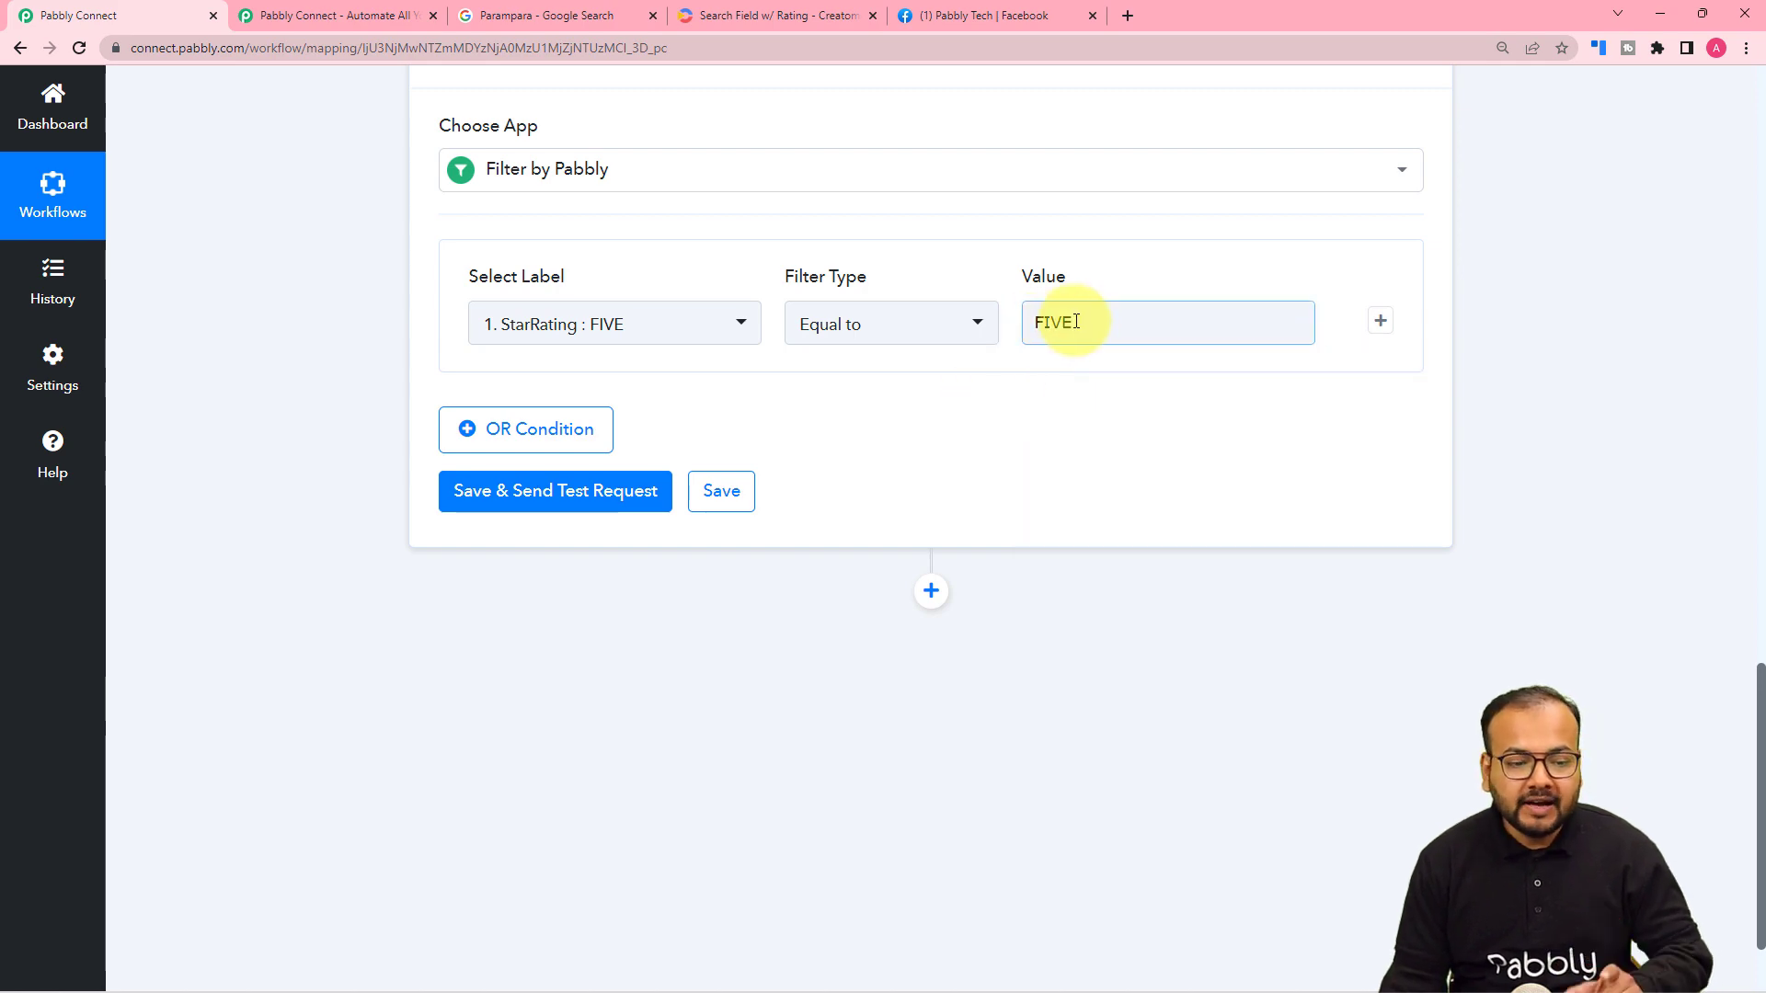
pyautogui.scroll(2, 1058, 319)
pyautogui.scroll(12, 1075, 324)
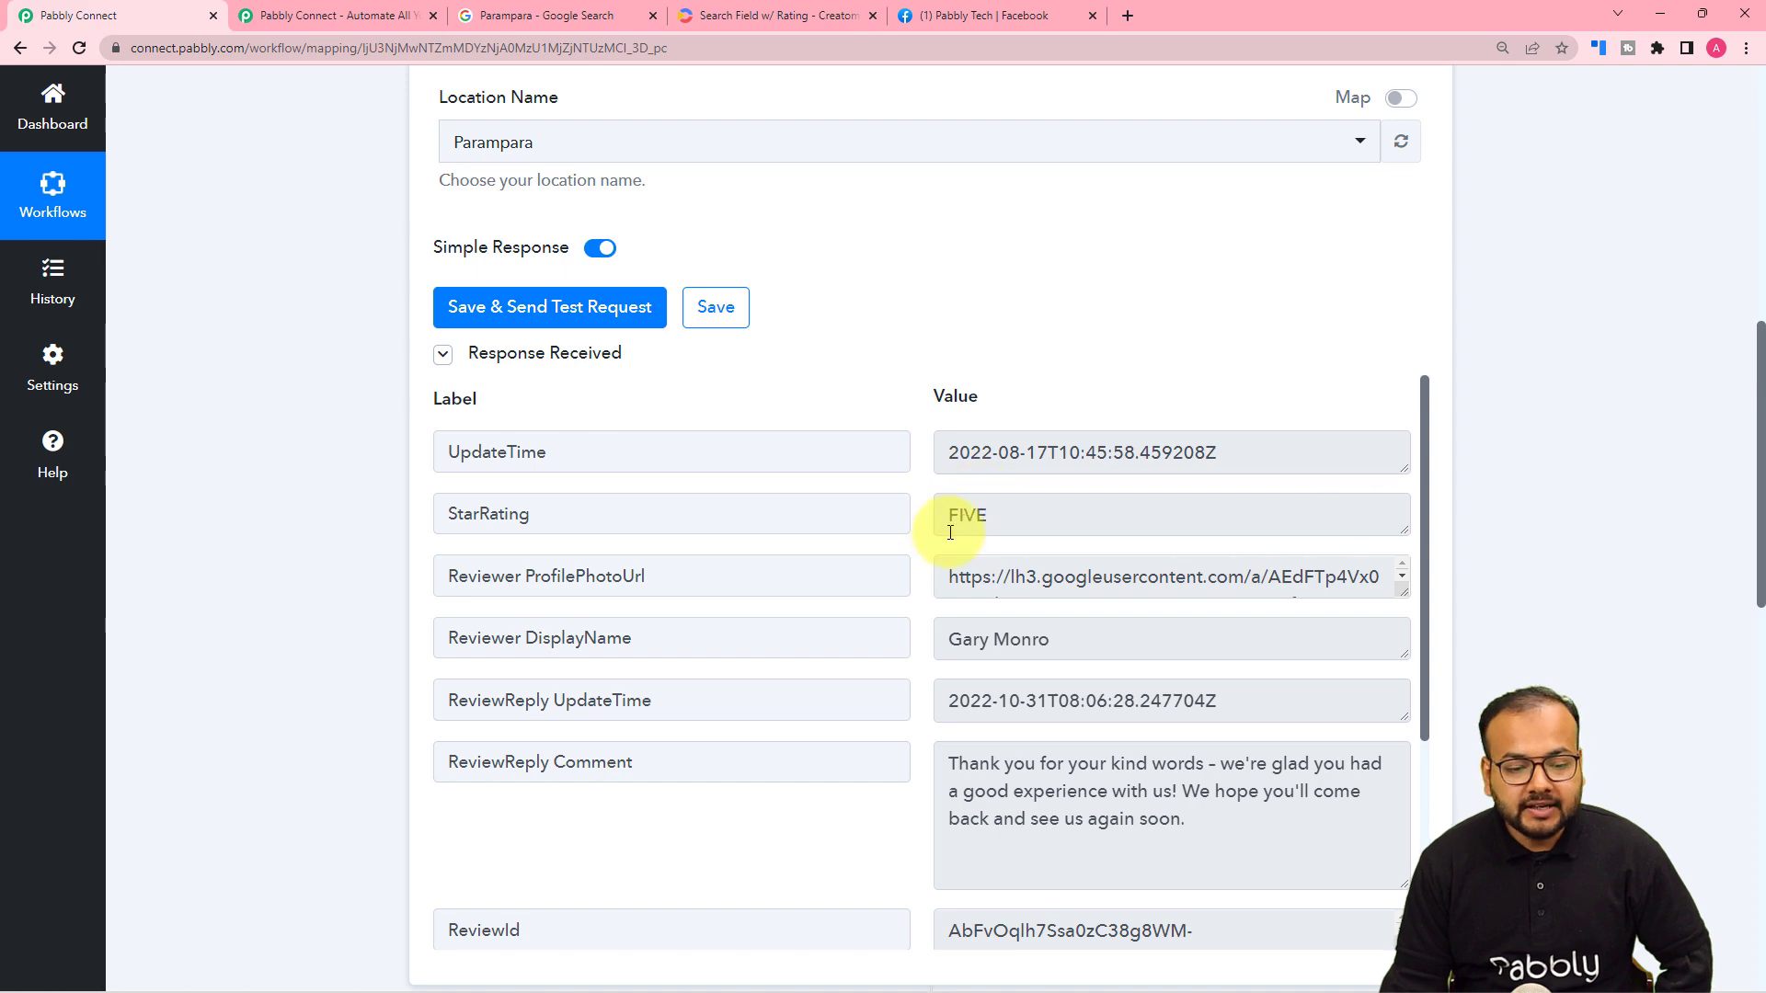
pyautogui.scroll(-8, 1542, 471)
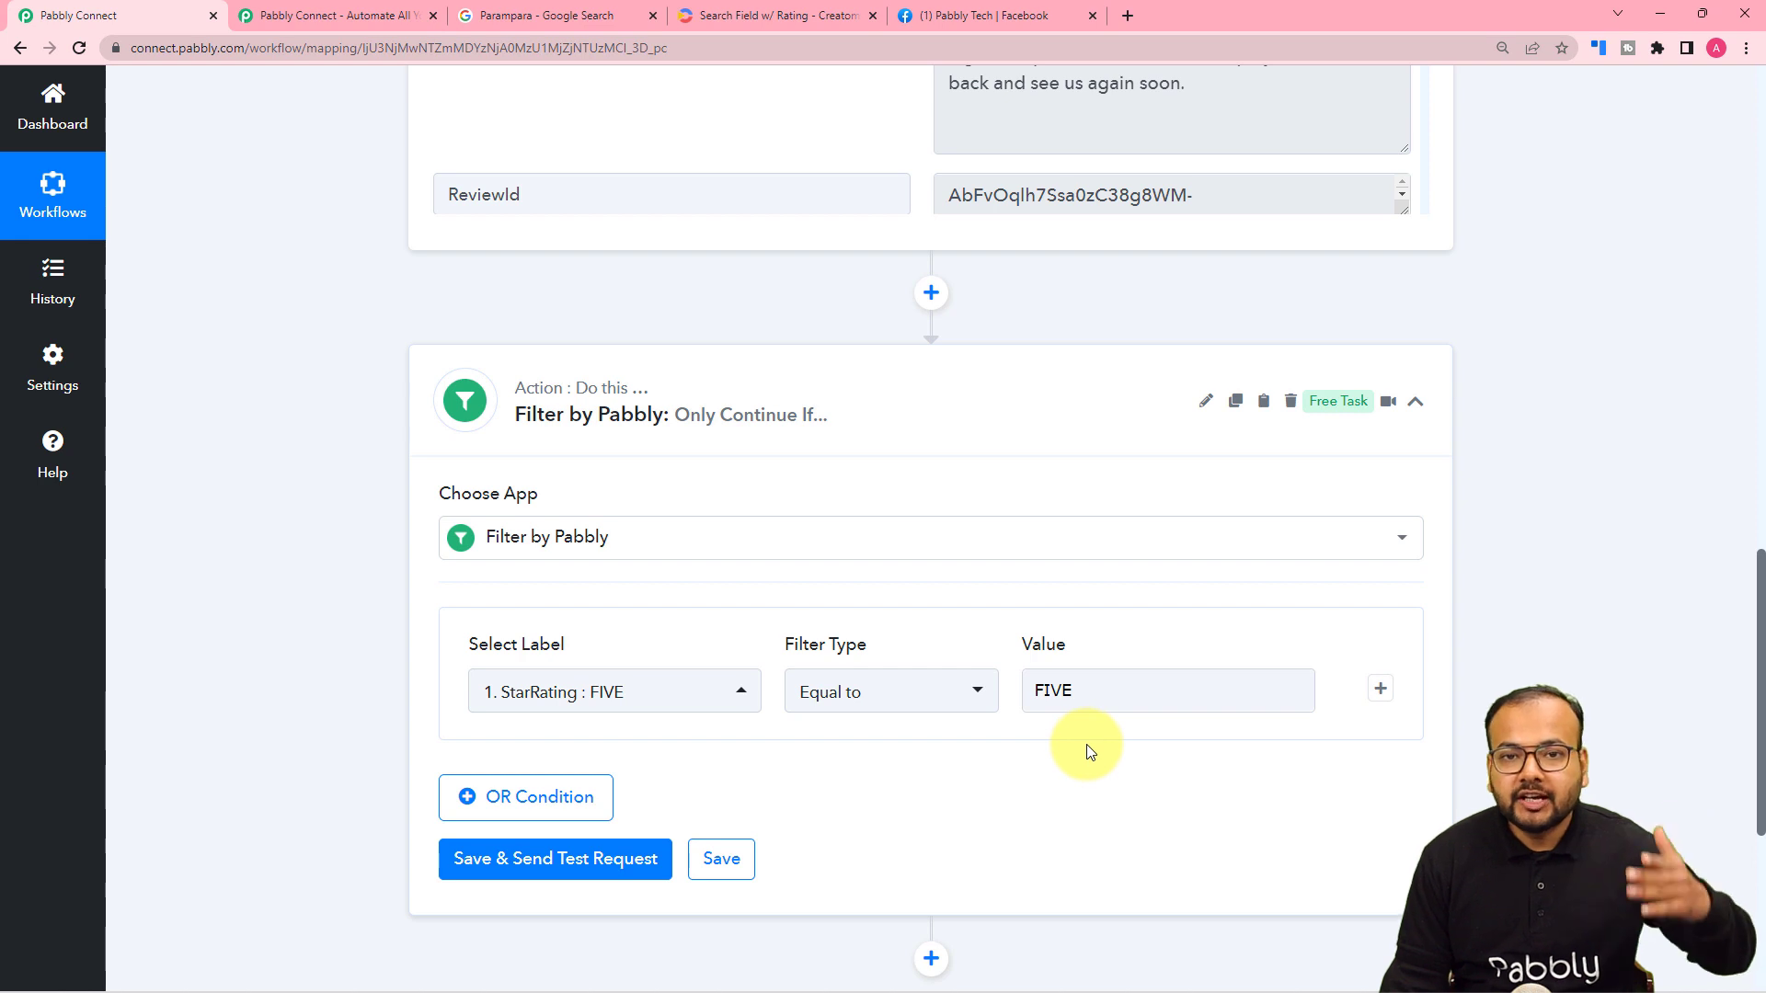
# Save the filter condition, send a test request, and review the filter's response.
pyautogui.scroll(-2, 1089, 751)
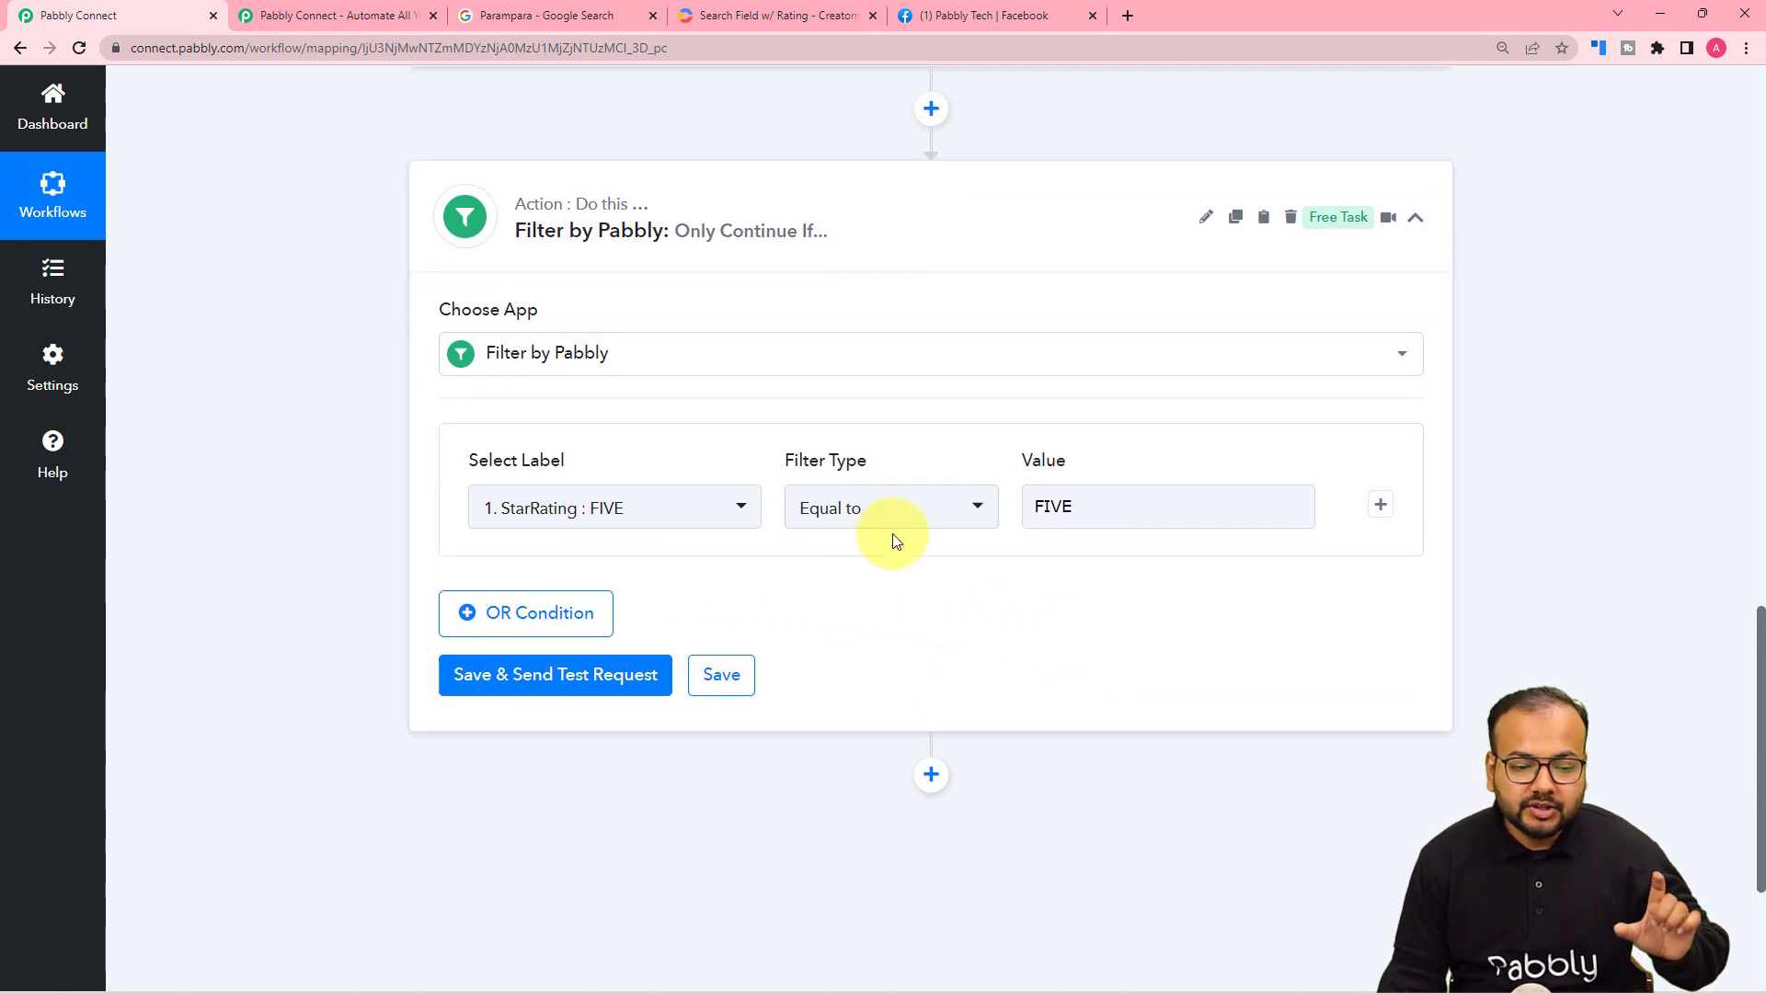
pyautogui.scroll(-3, 252, 561)
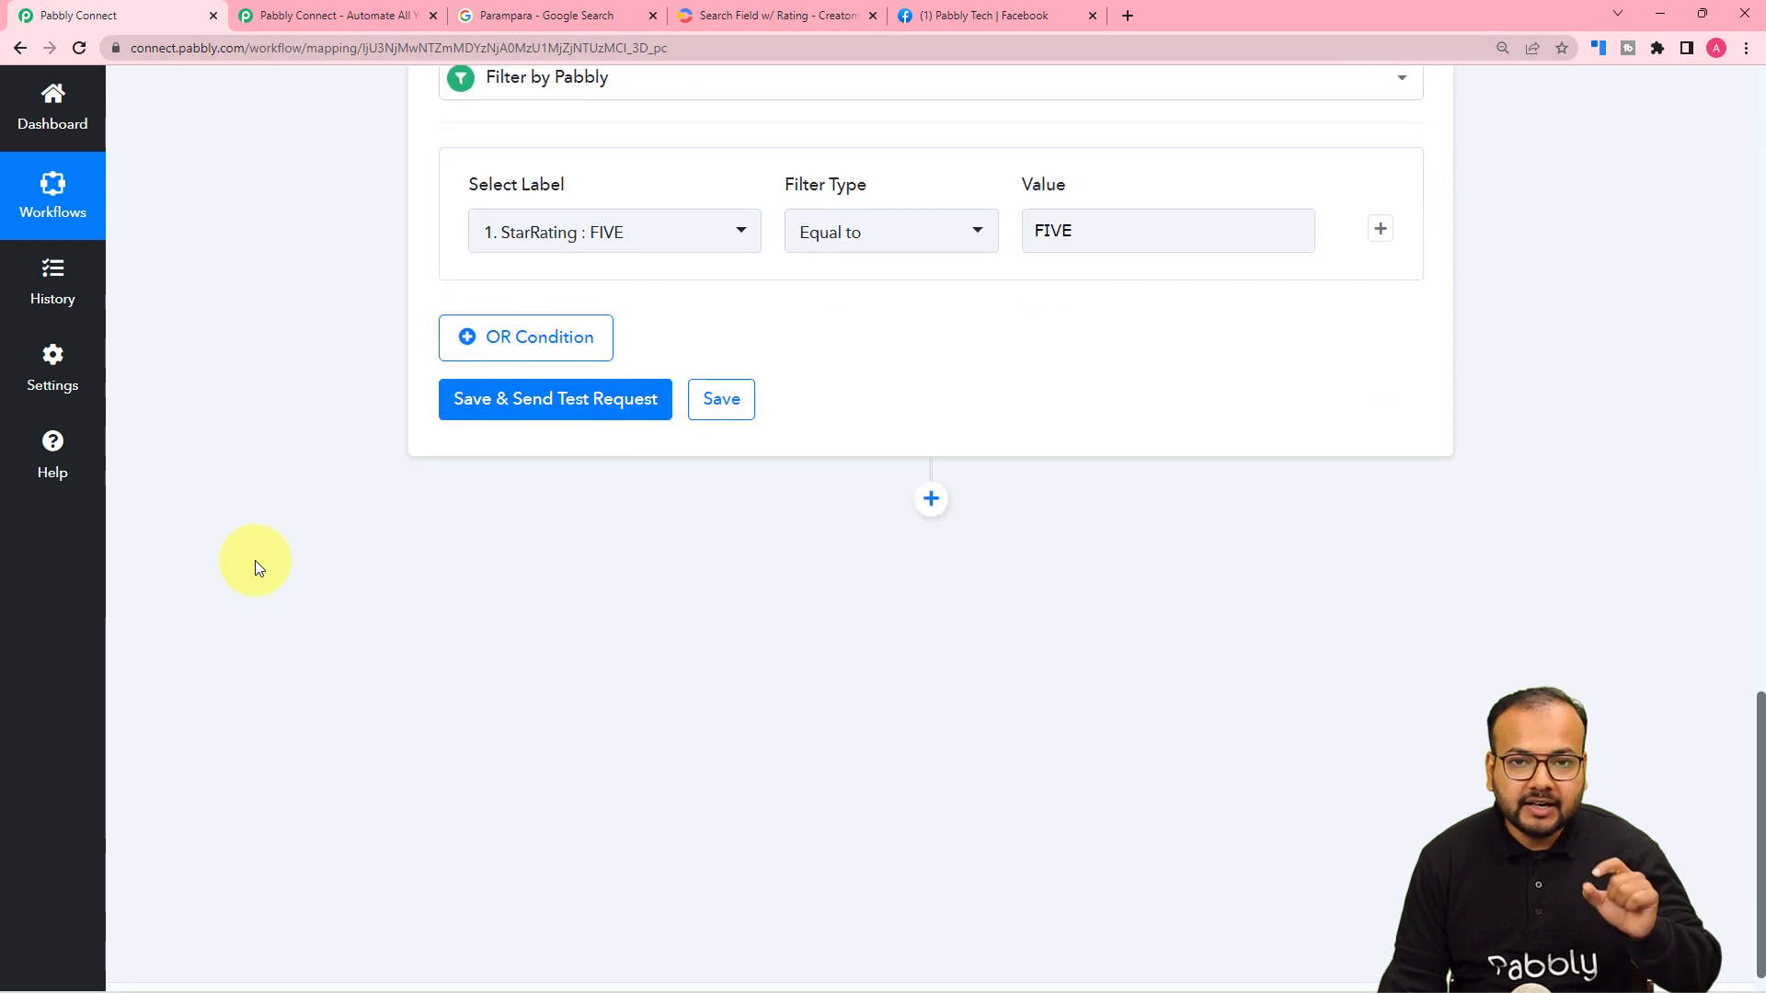
pyautogui.click(509, 398)
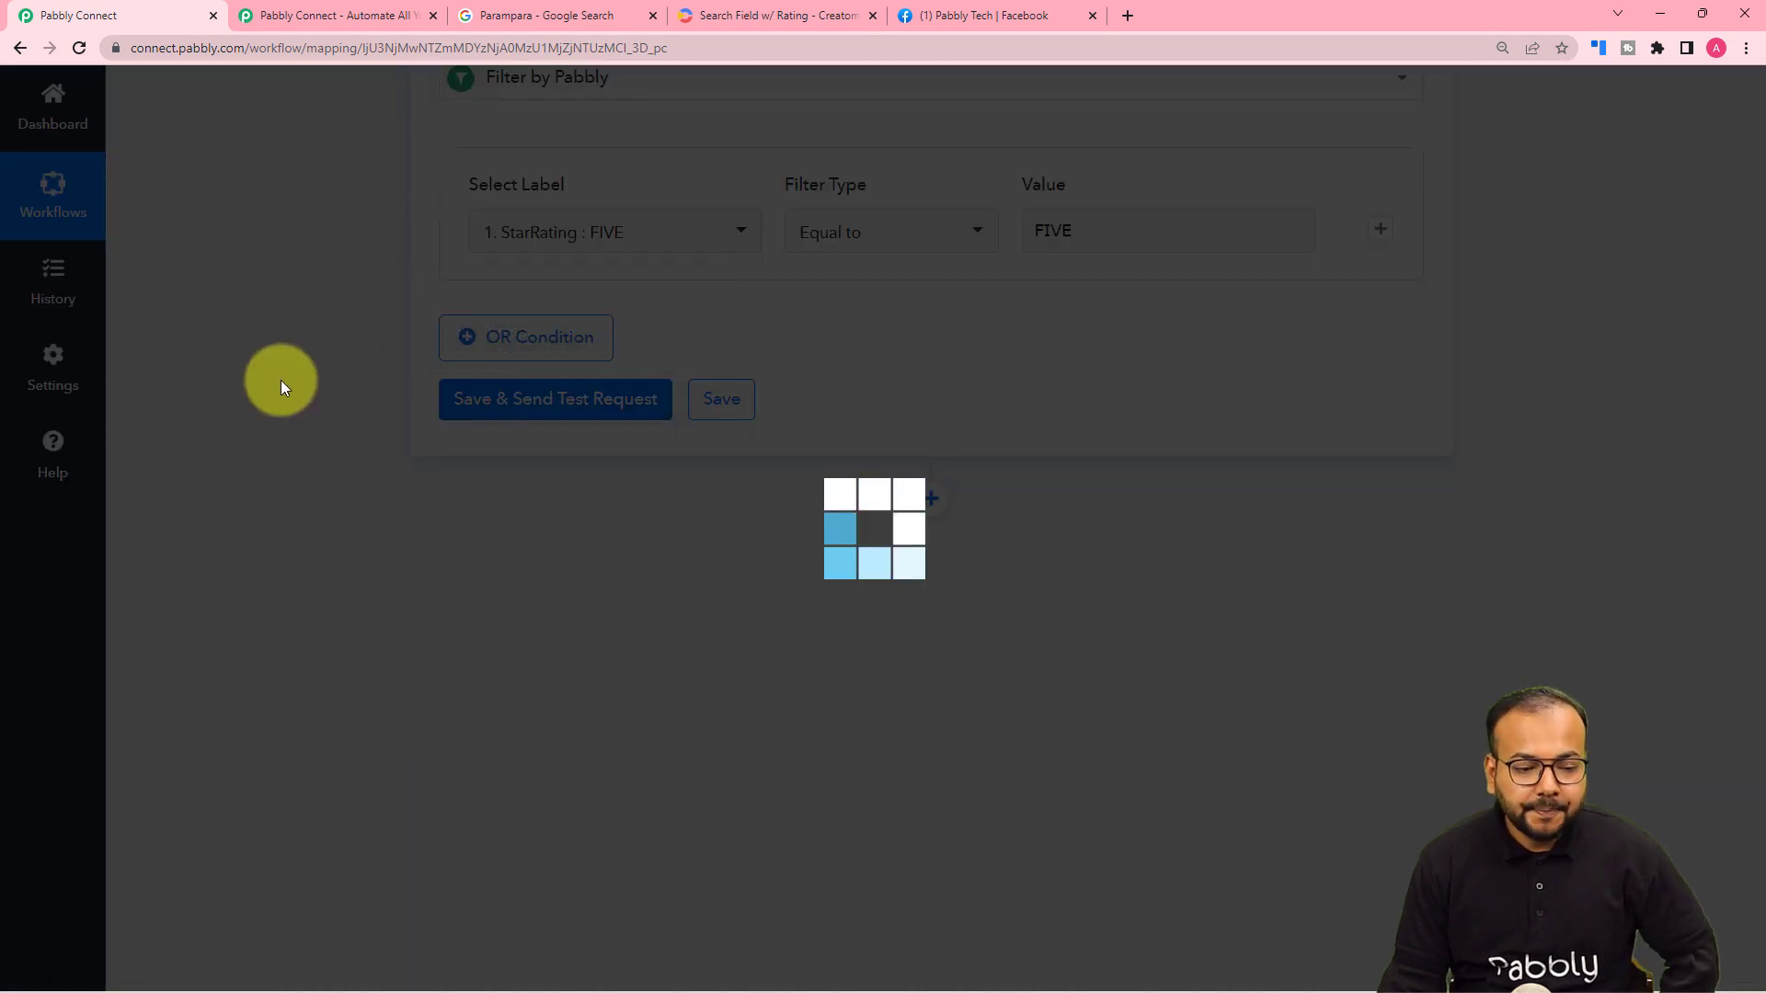
pyautogui.scroll(-3, 280, 379)
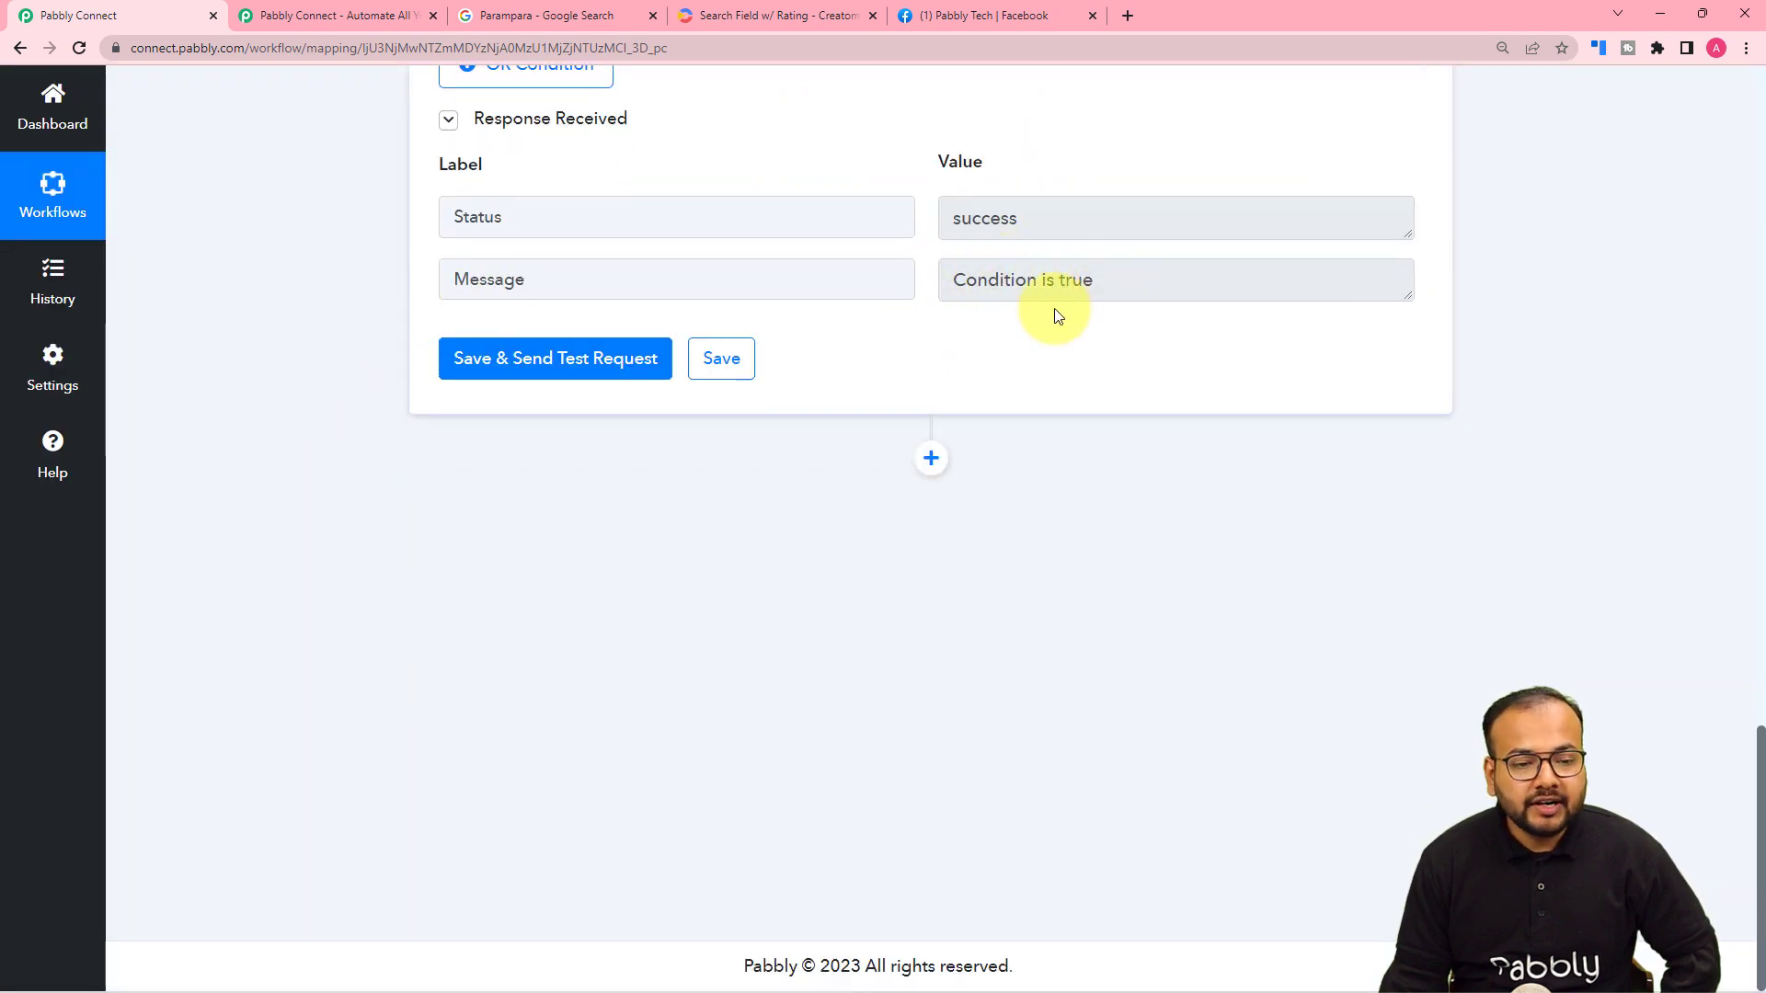
pyautogui.scroll(2, 669, 172)
pyautogui.scroll(-2, 1018, 223)
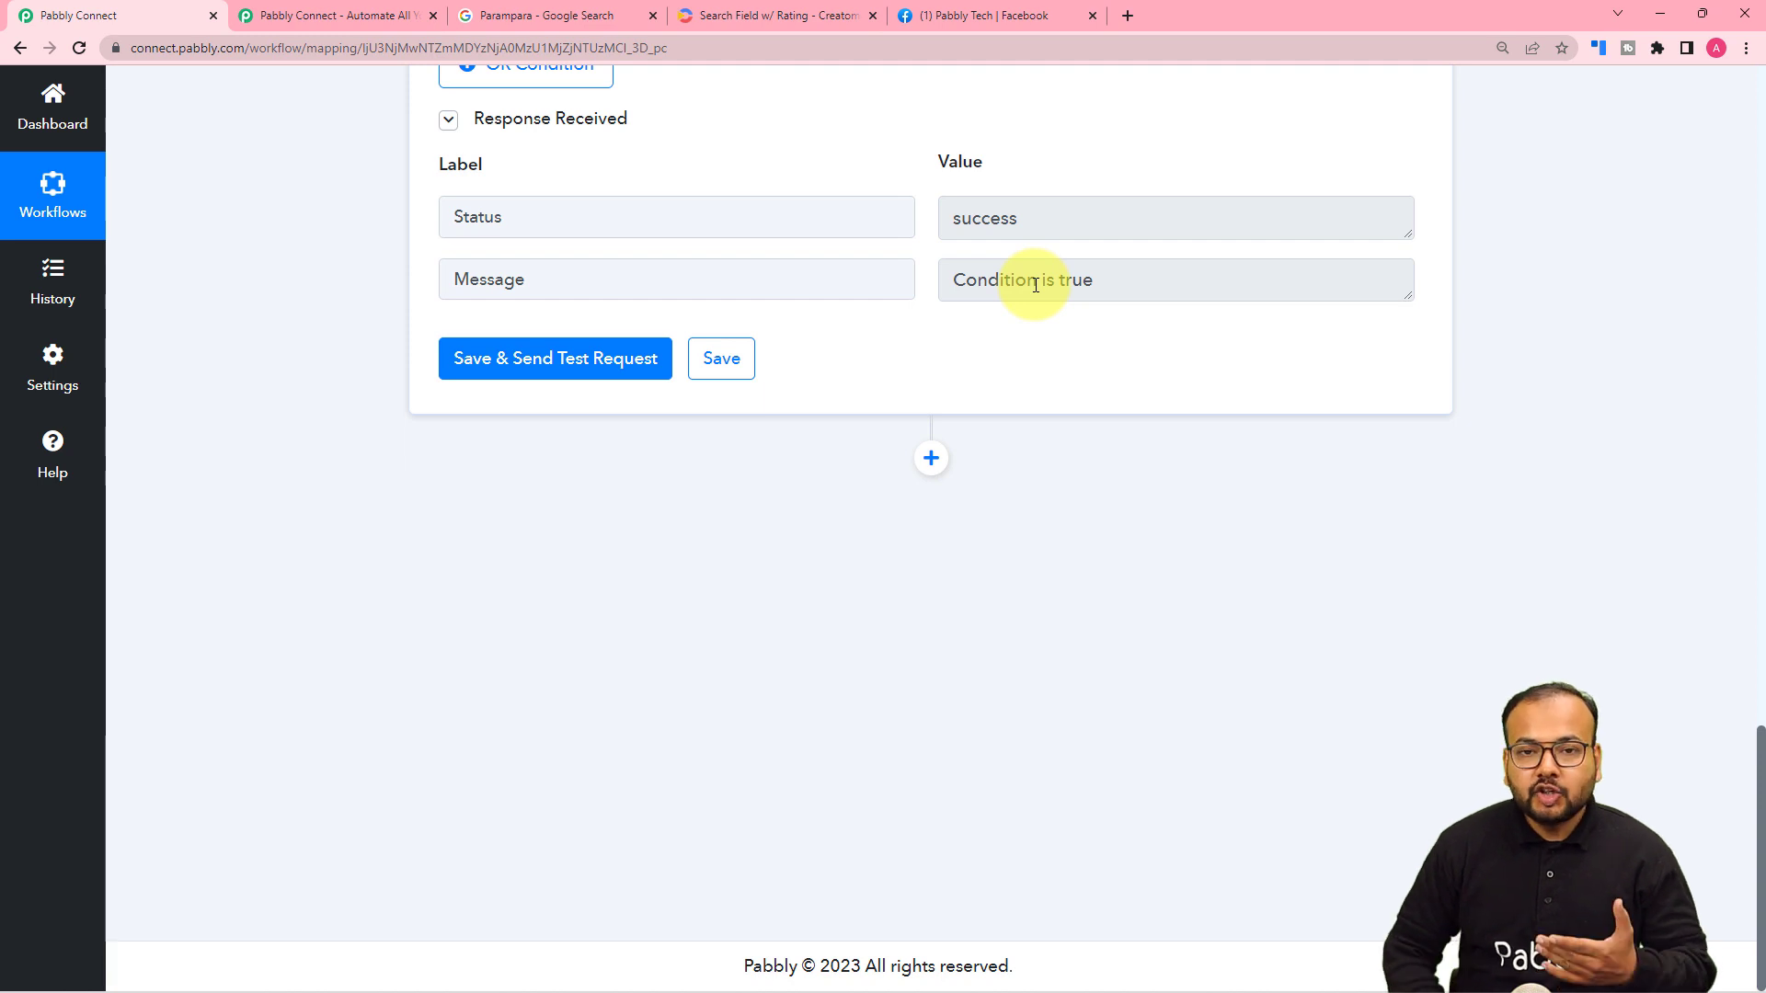
# Check the Search Field w/ Rating template in Creatomate and add a Creatomate action after the workflow's filter.
pyautogui.click(782, 16)
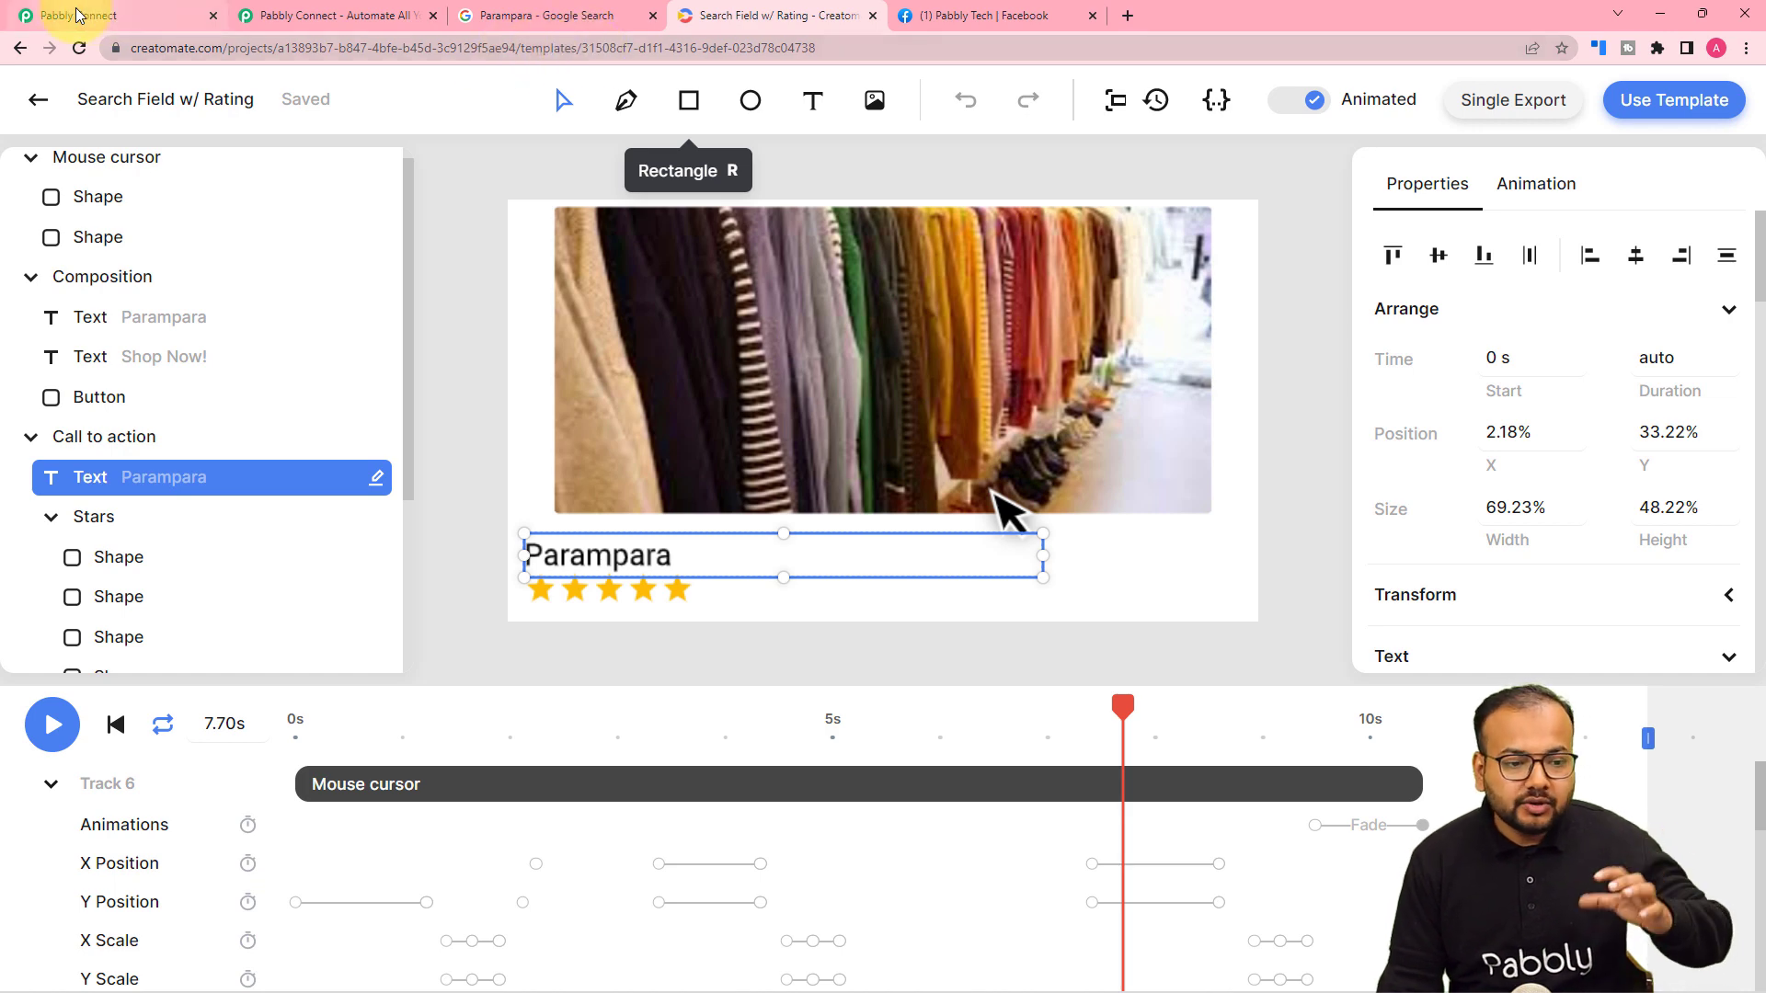
pyautogui.click(136, 16)
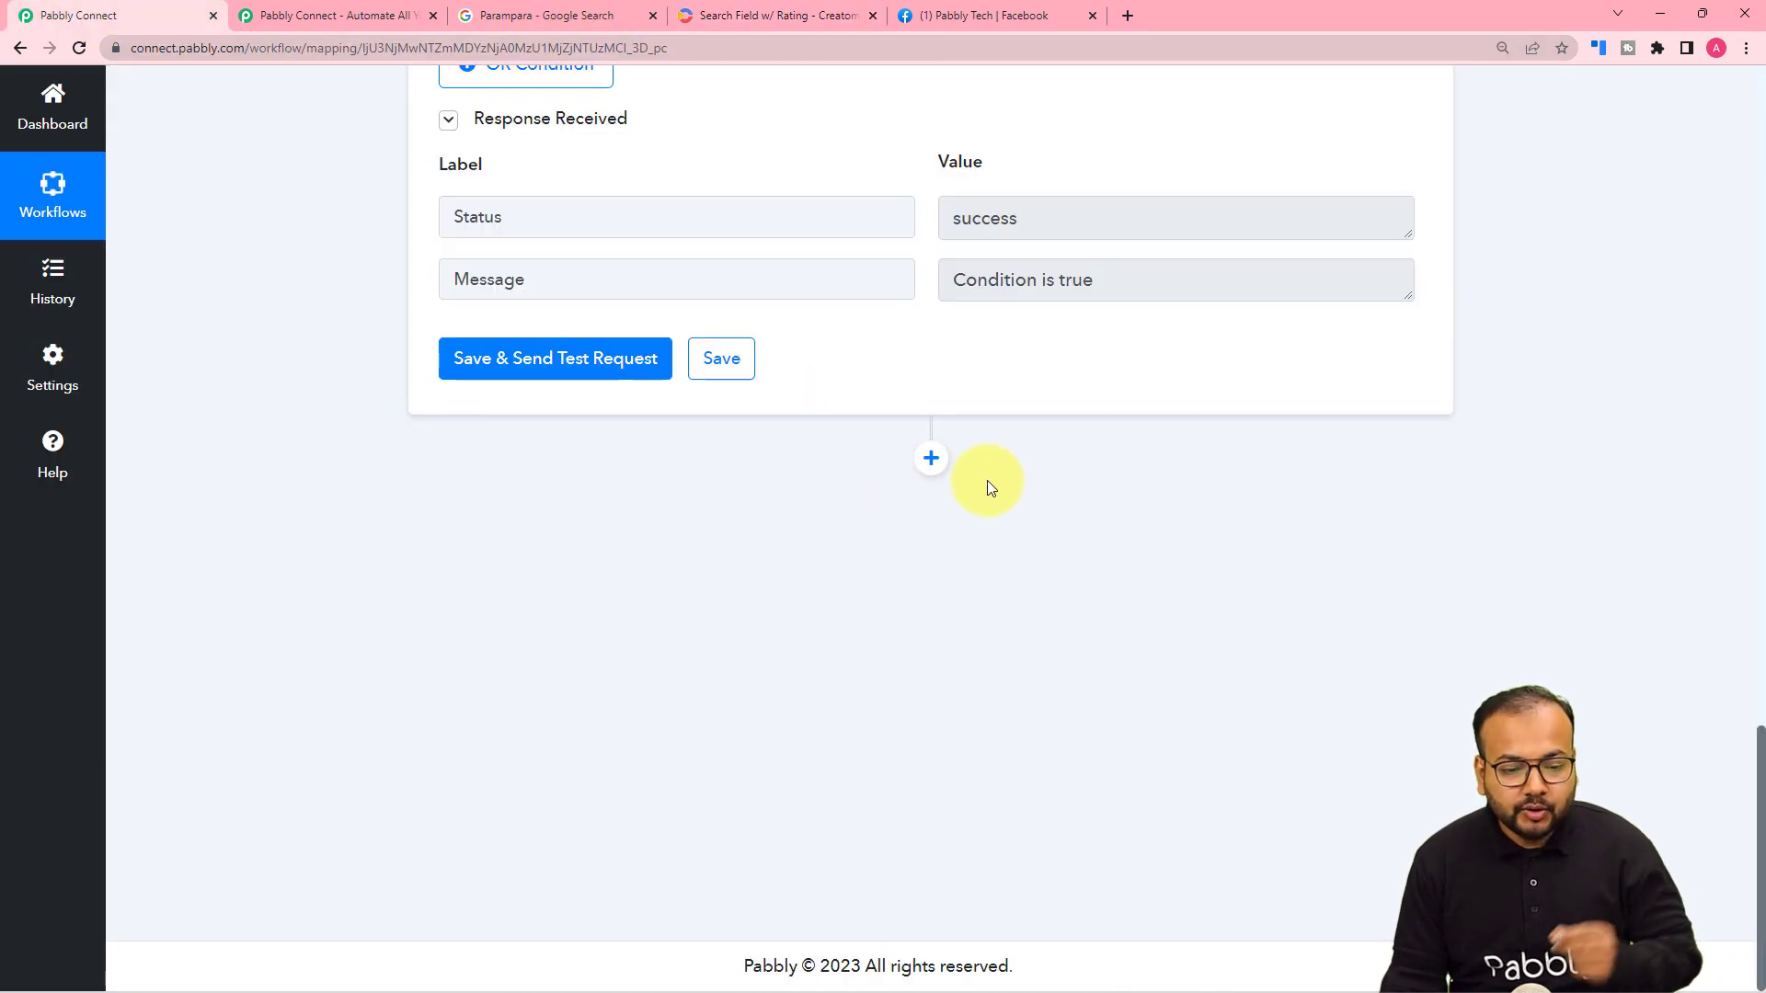
pyautogui.click(934, 467)
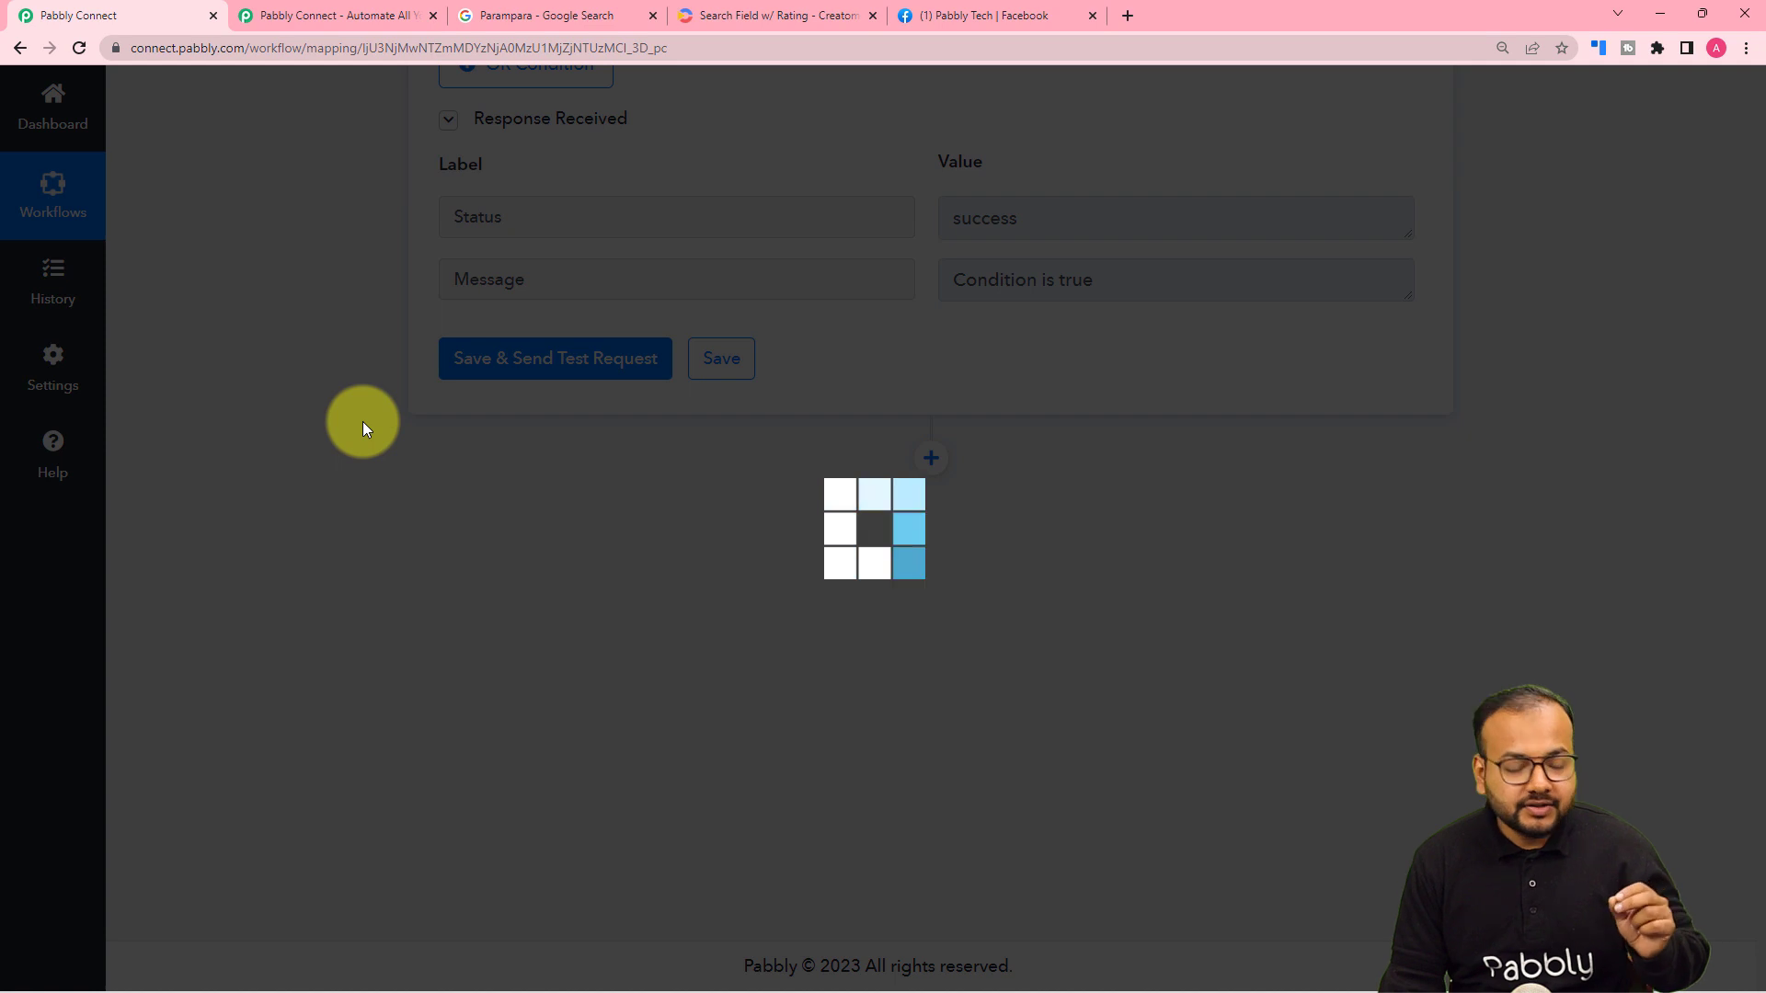
pyautogui.scroll(-3, 346, 433)
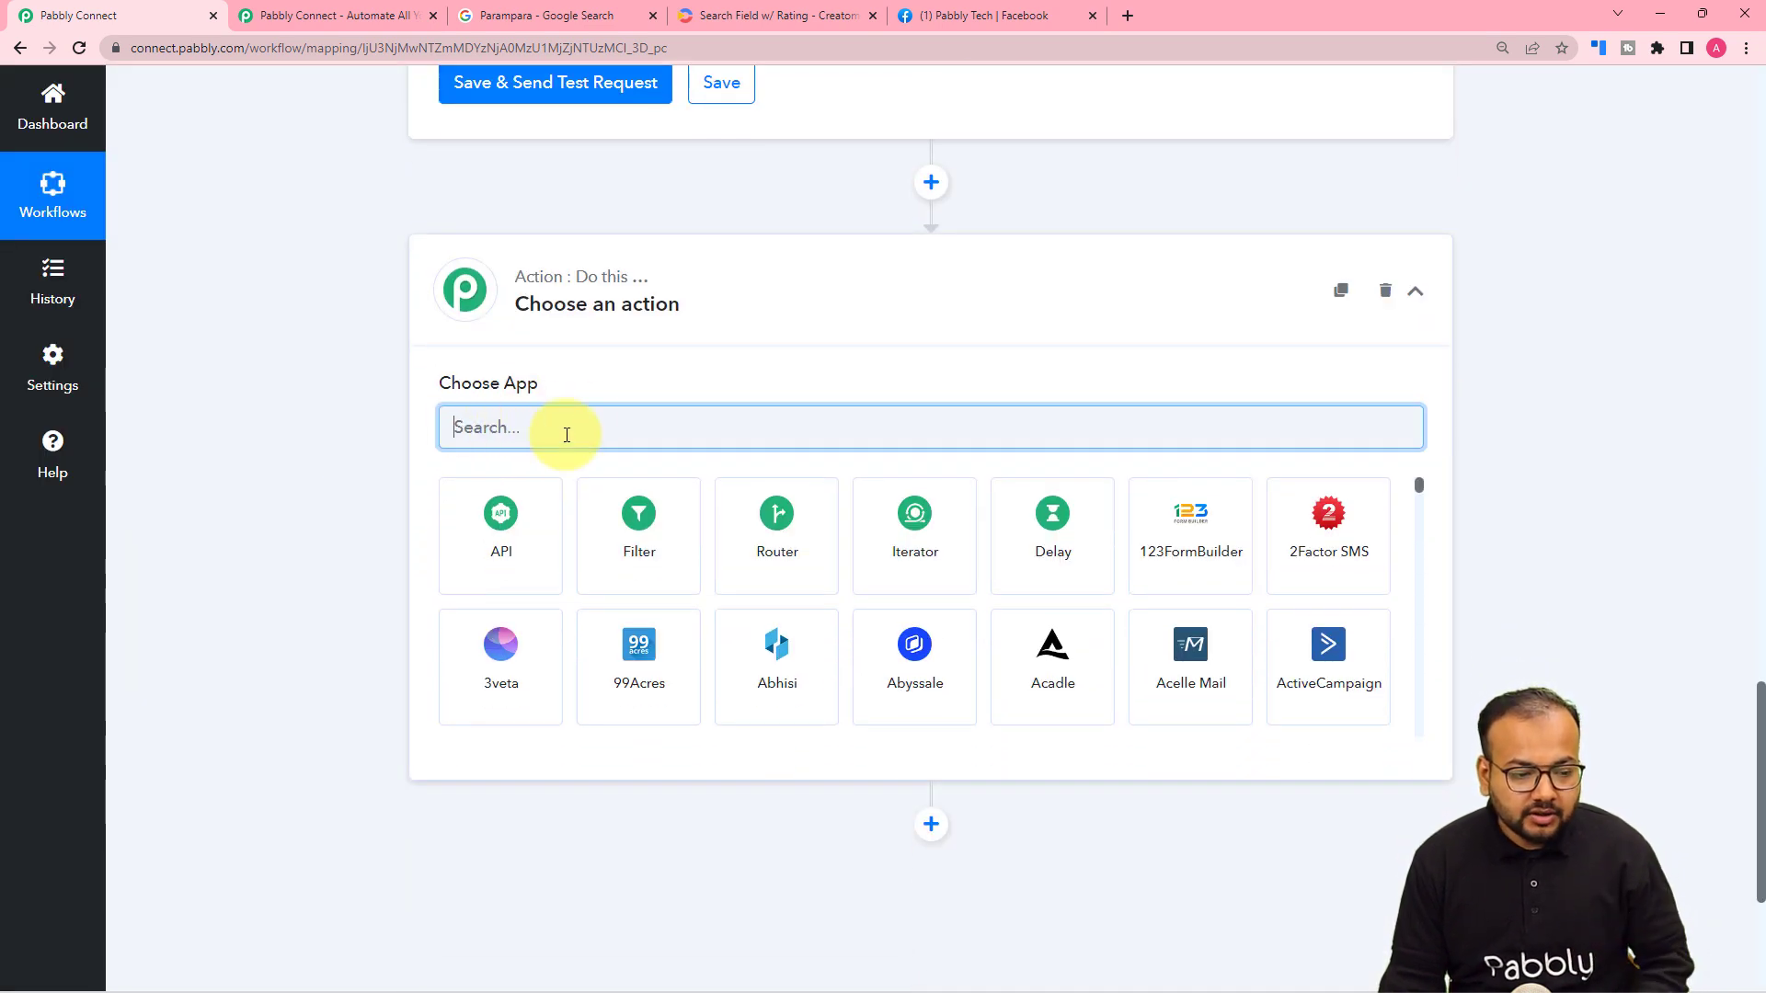
pyautogui.write('crea')
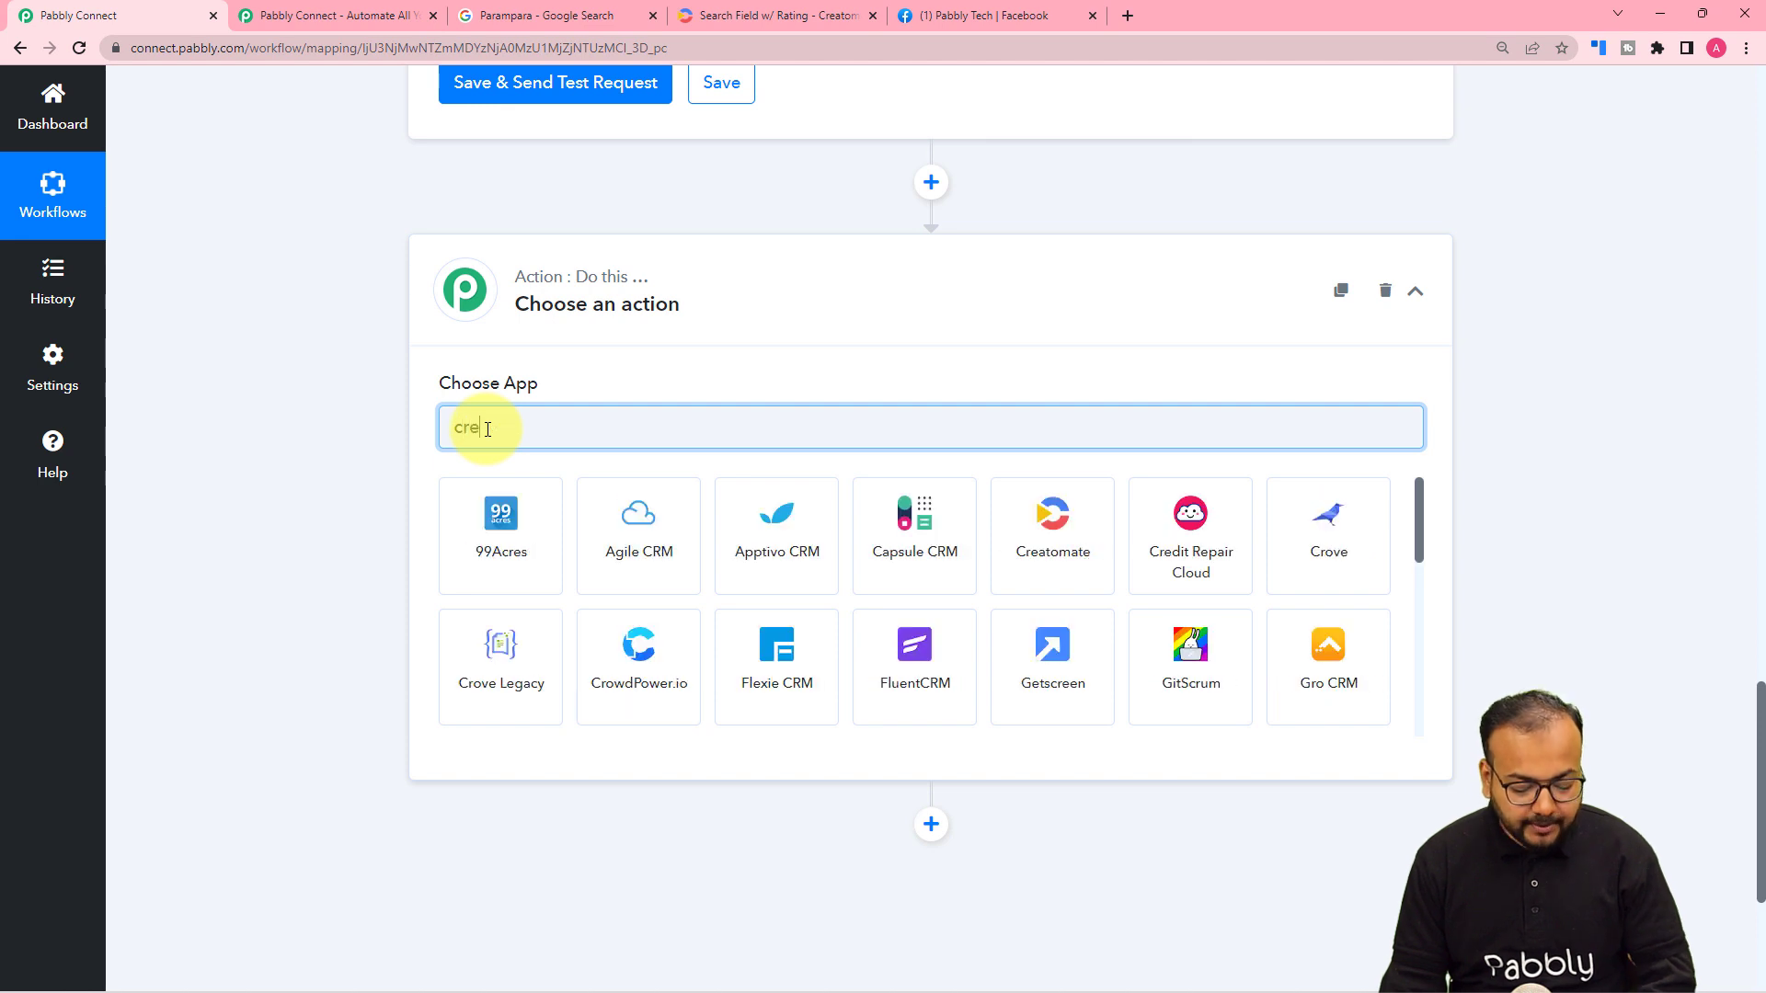
pyautogui.click(469, 539)
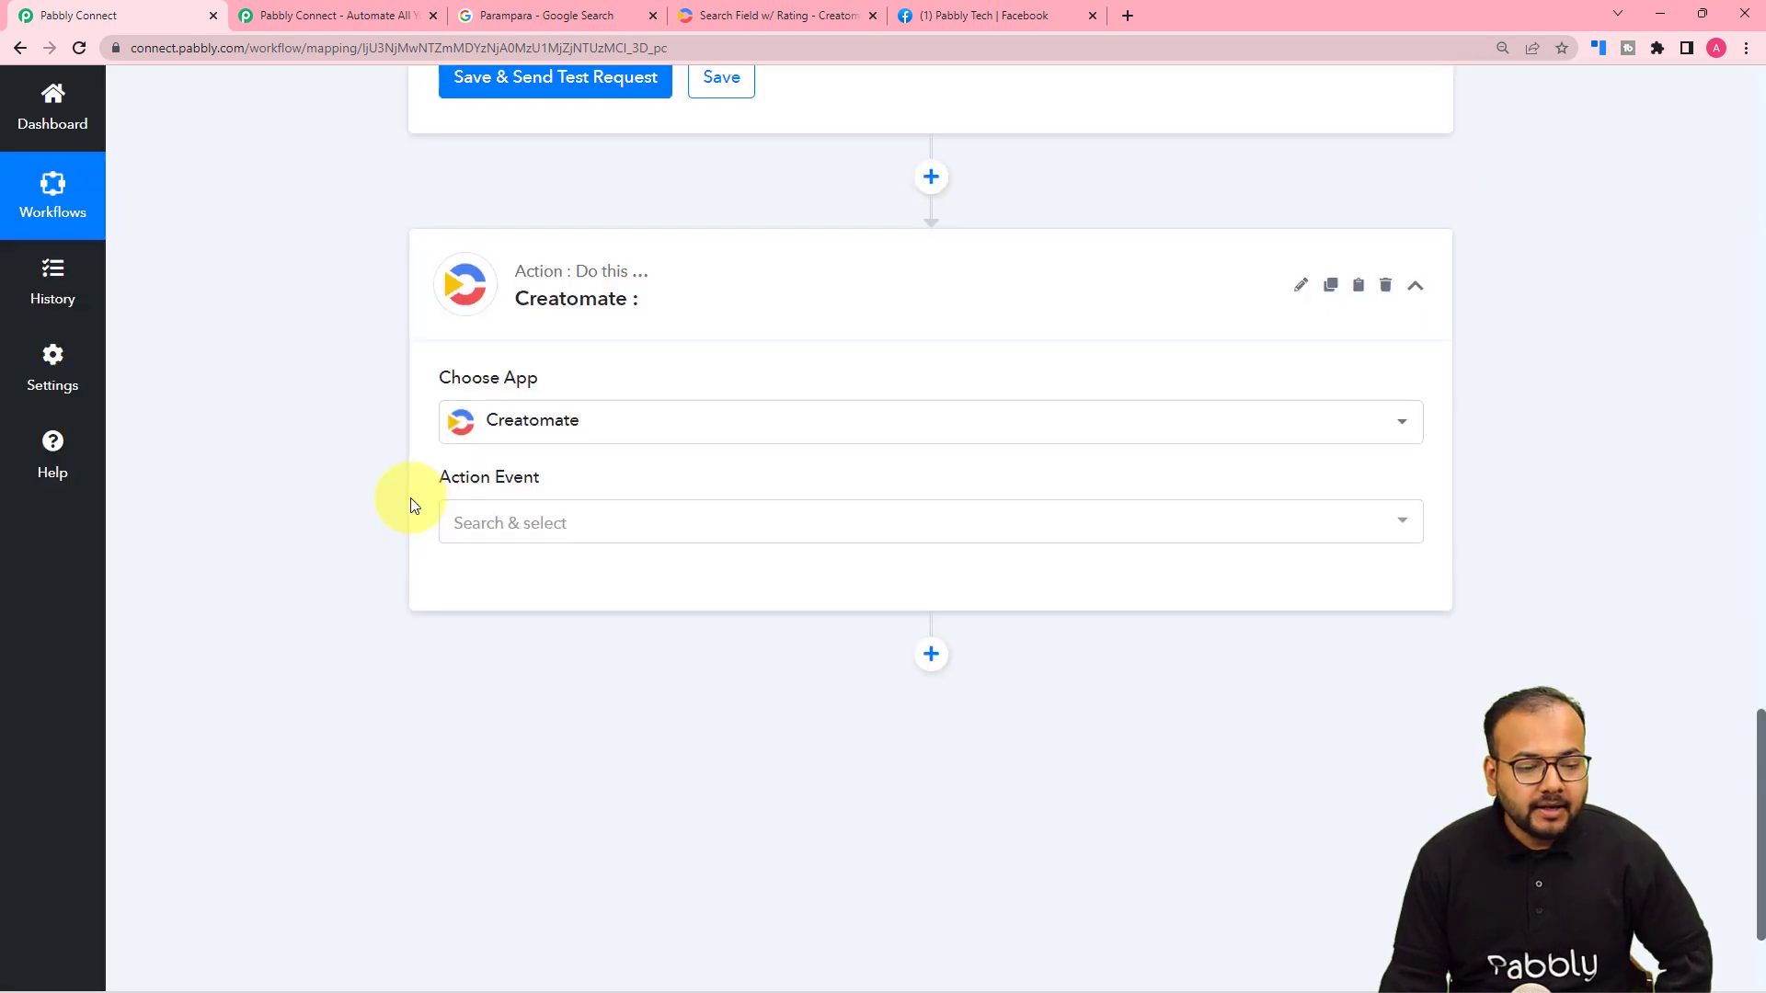
# Set the Creatomate action event to Create Single Render and start adding a new connection.
pyautogui.scroll(-2, 410, 498)
pyautogui.click(555, 359)
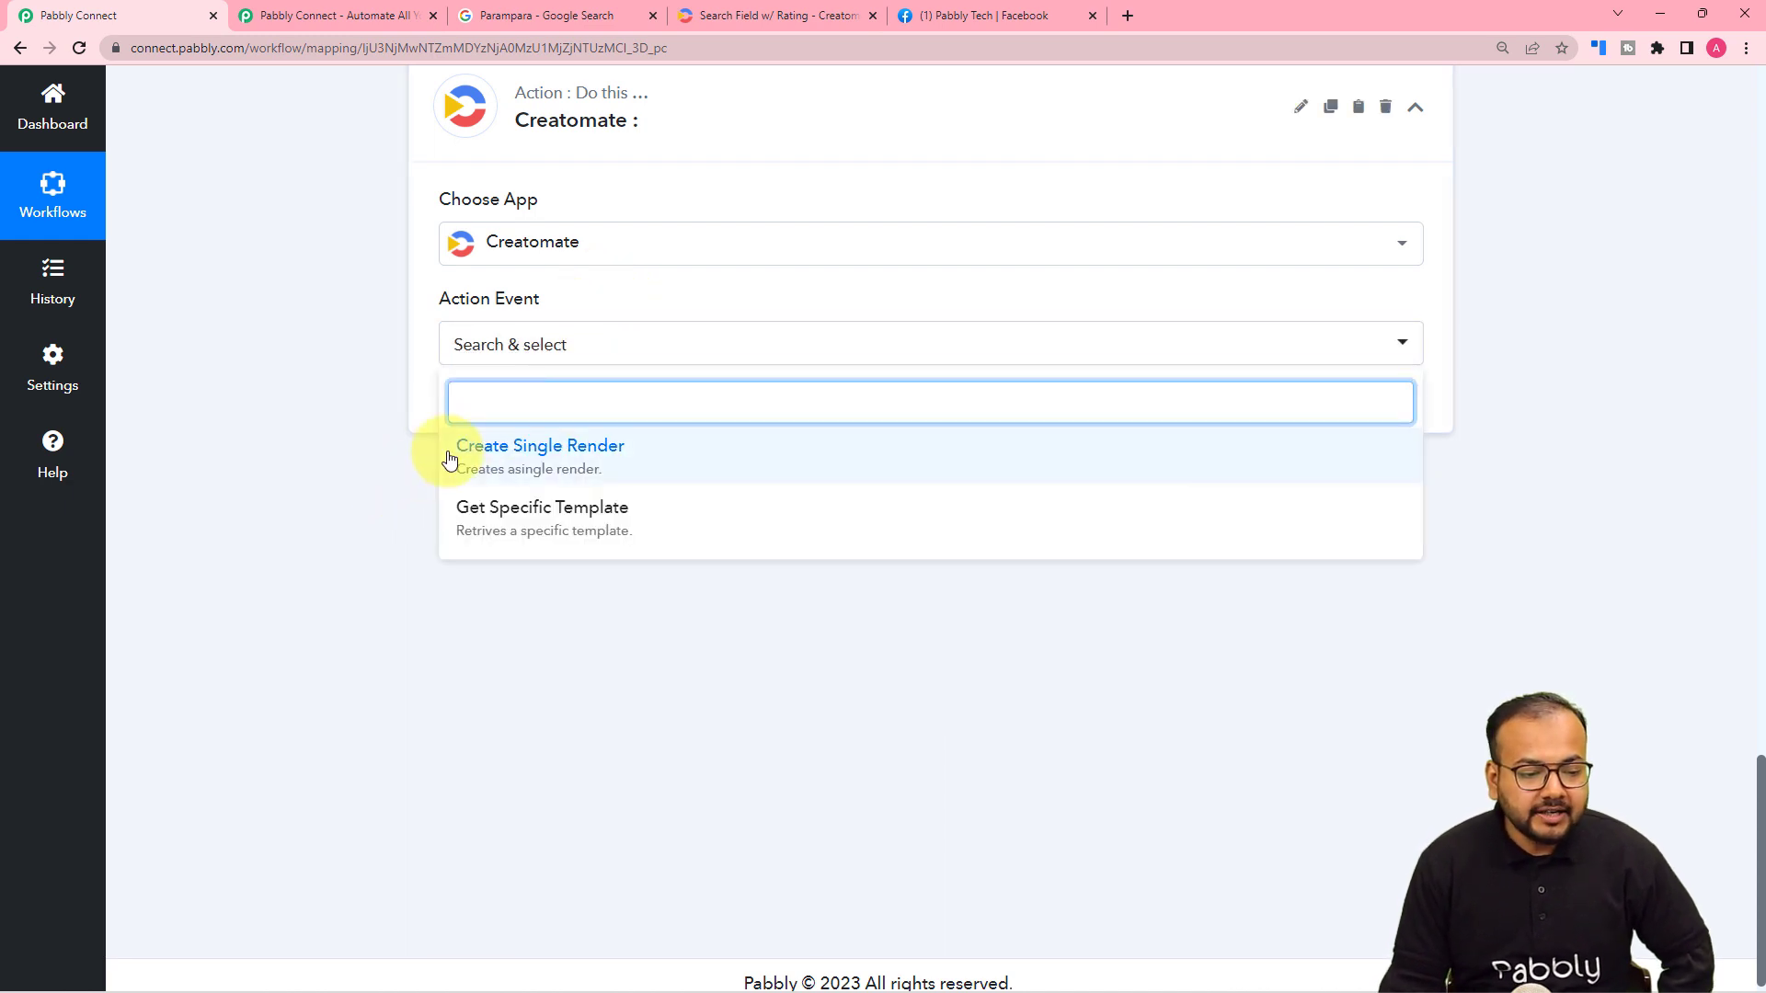
pyautogui.click(500, 462)
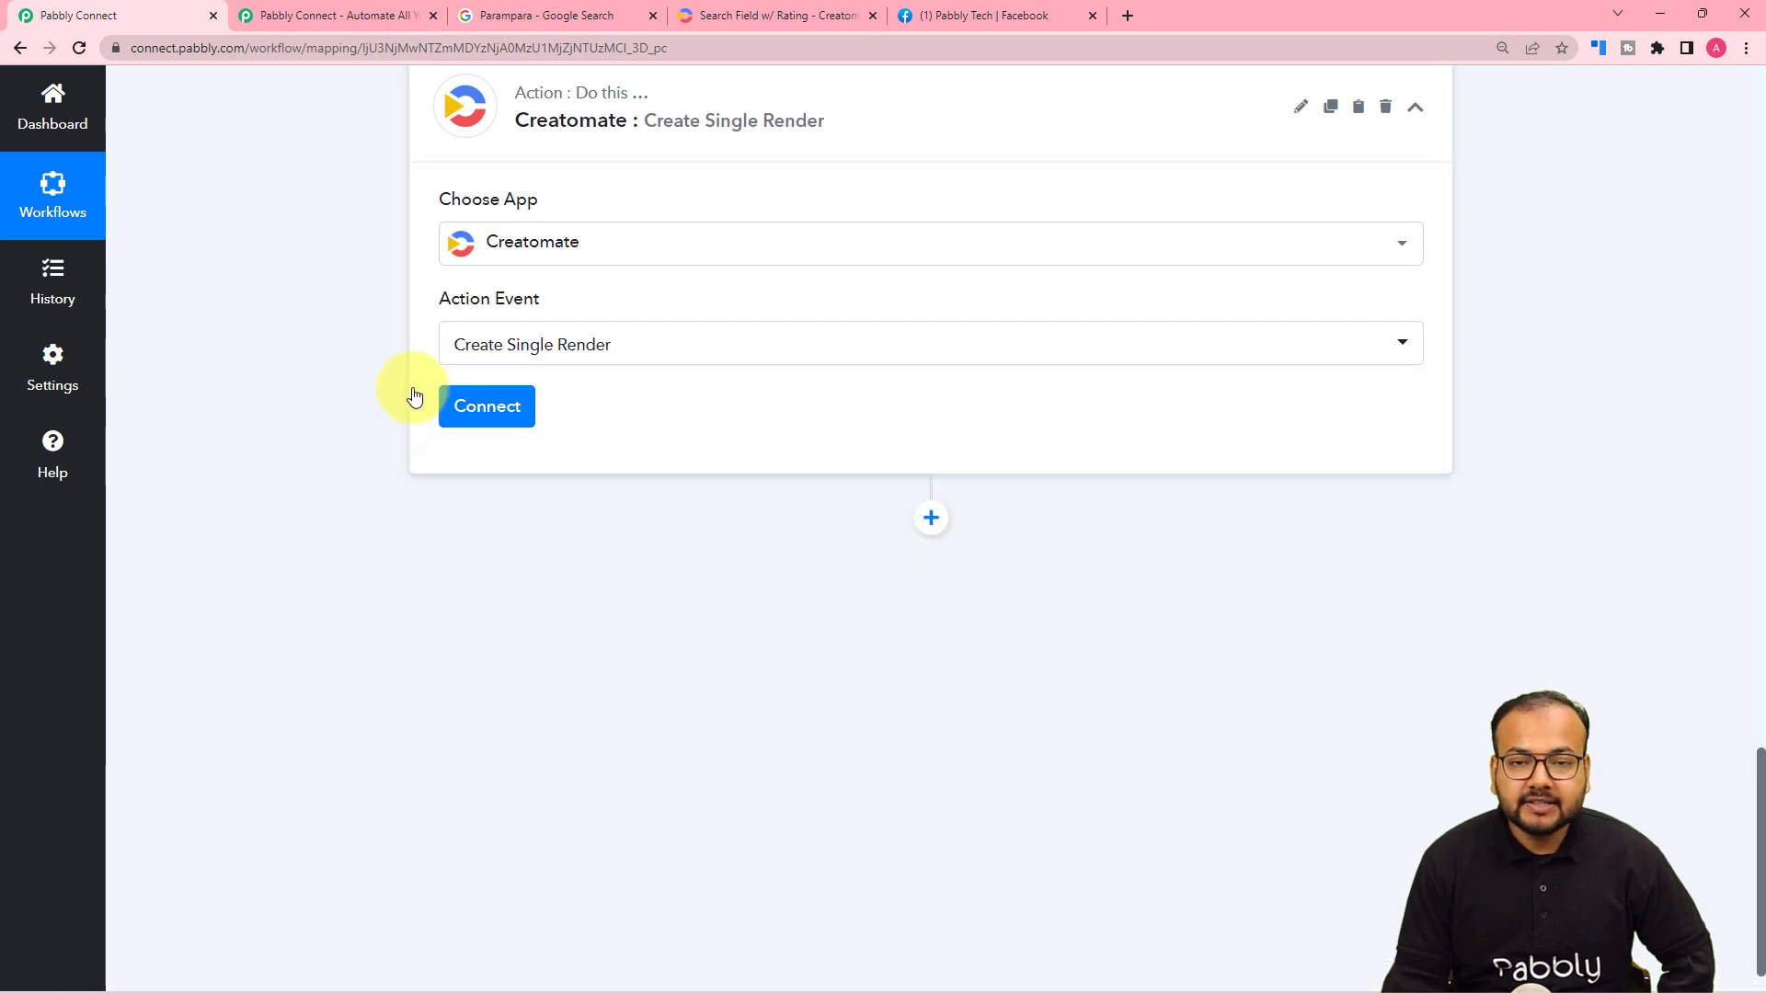
pyautogui.click(466, 407)
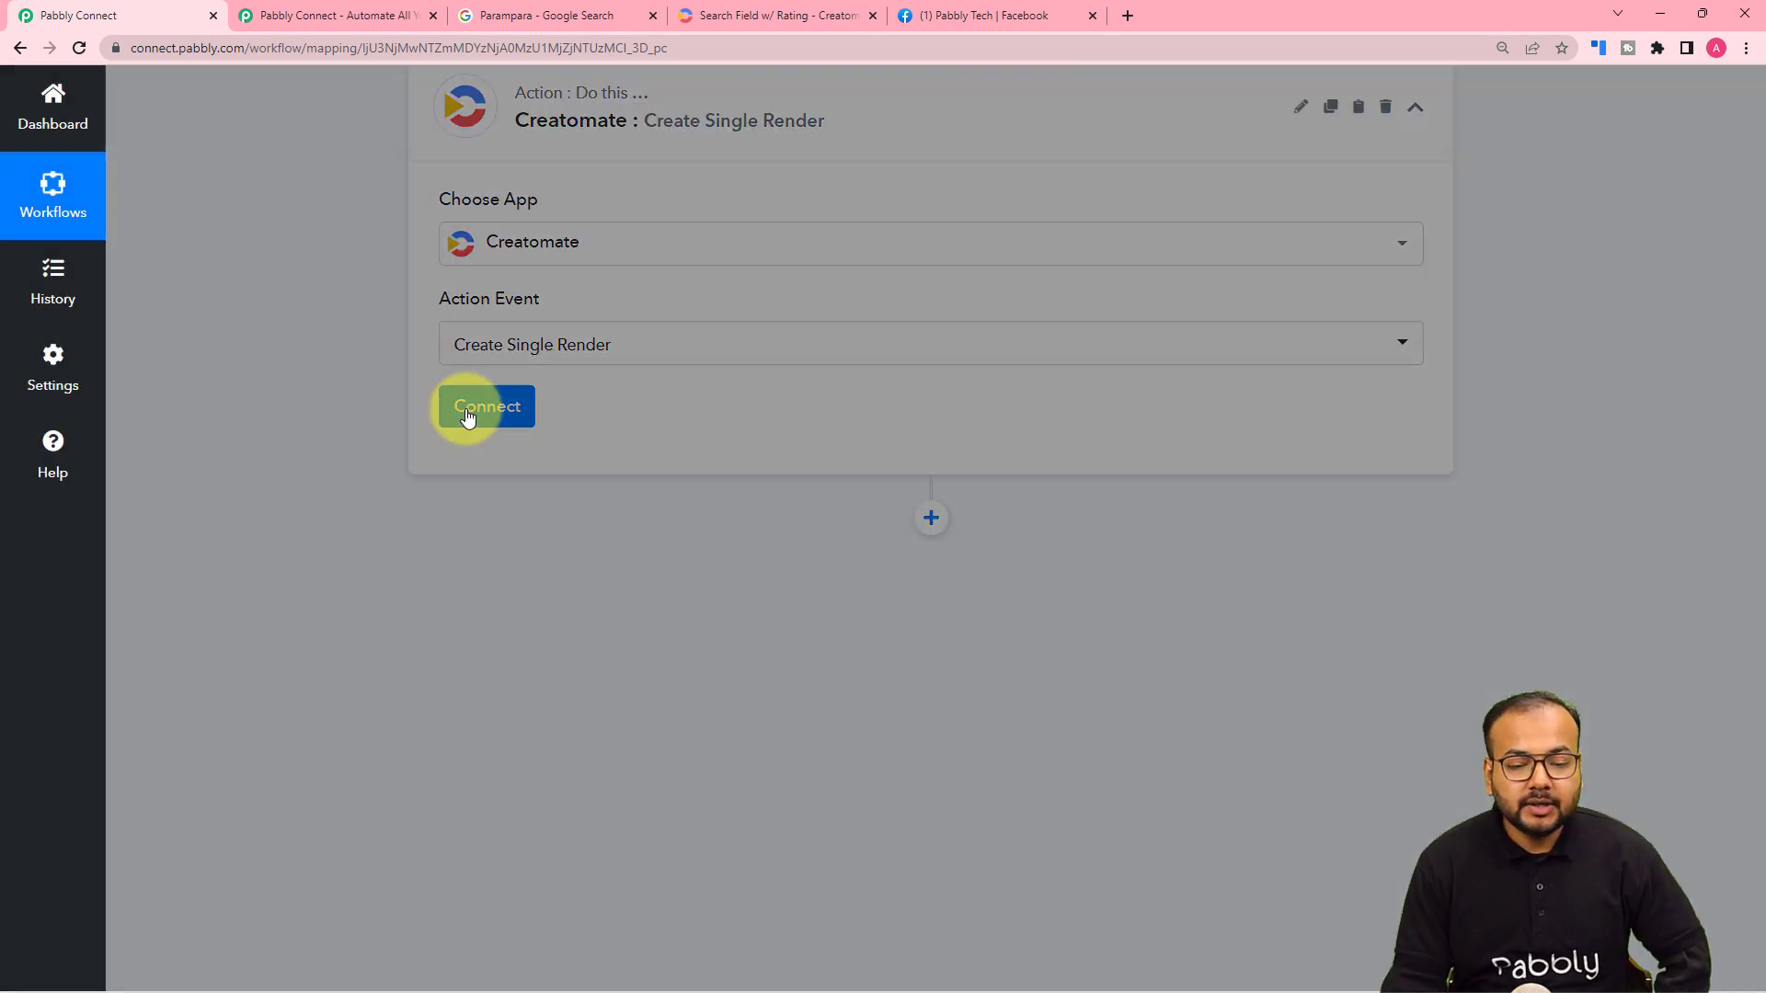
pyautogui.click(815, 306)
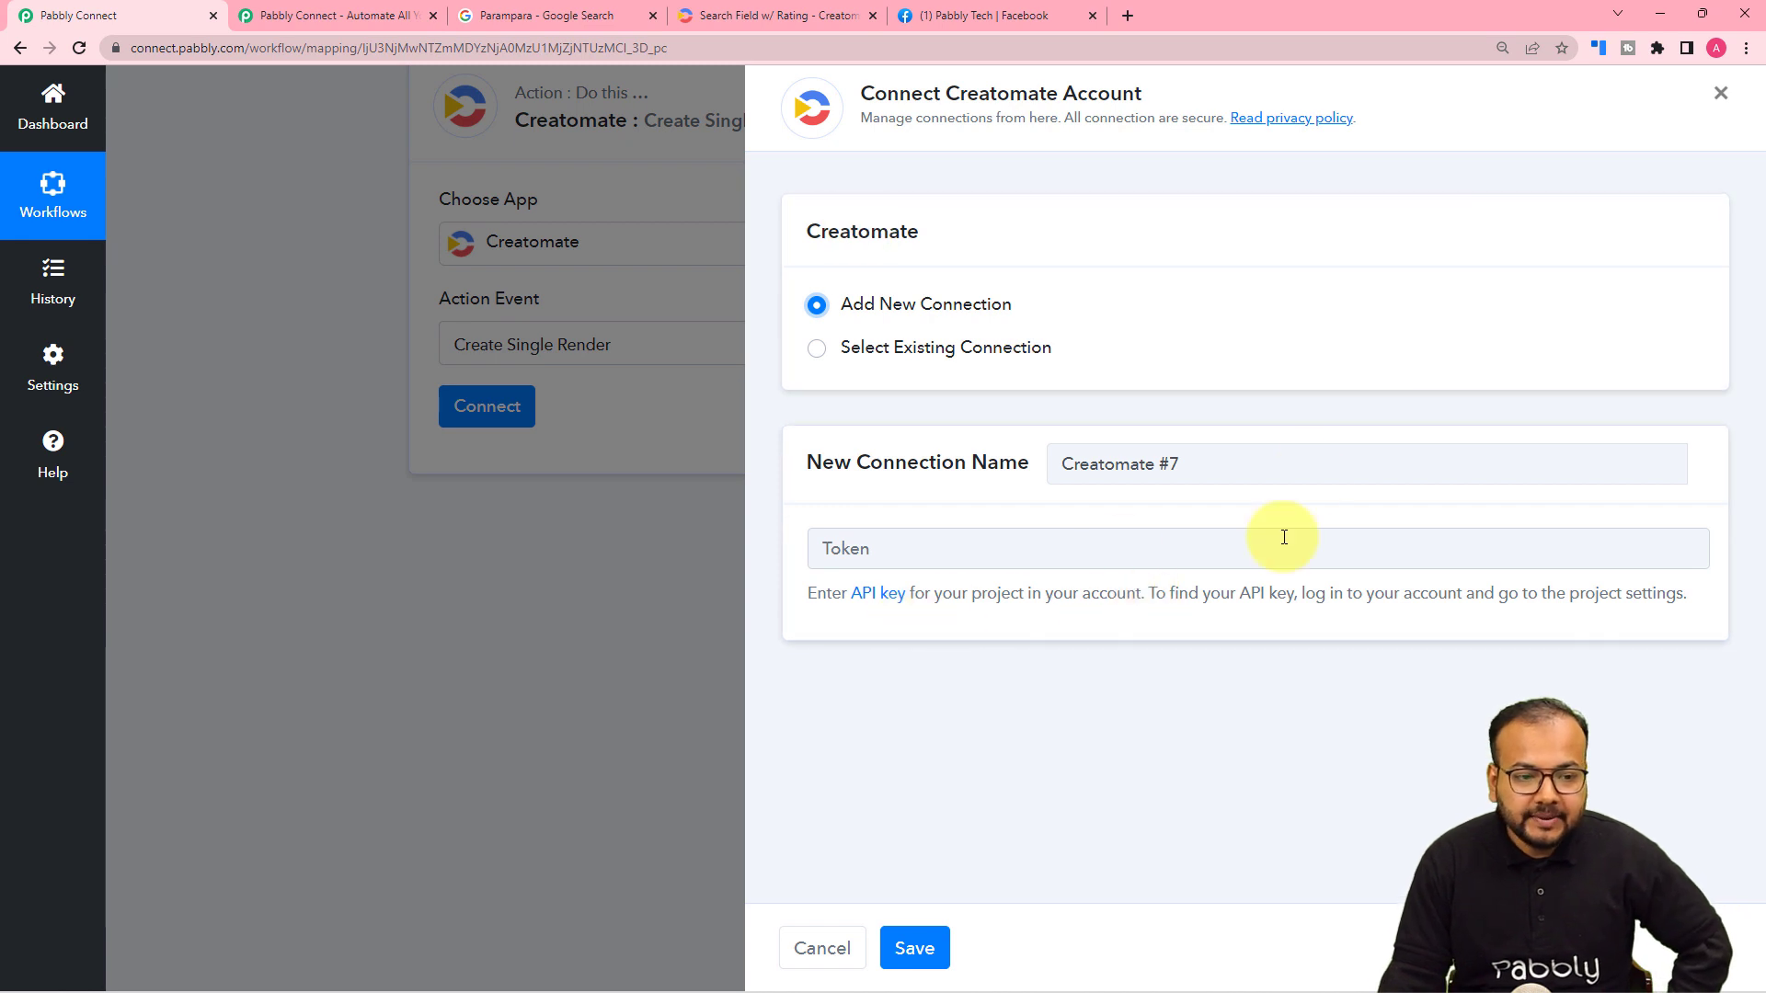
# Switch to Creatomate, open the project settings from the templates overview, and reveal and copy the project's API key.
pyautogui.click(741, 22)
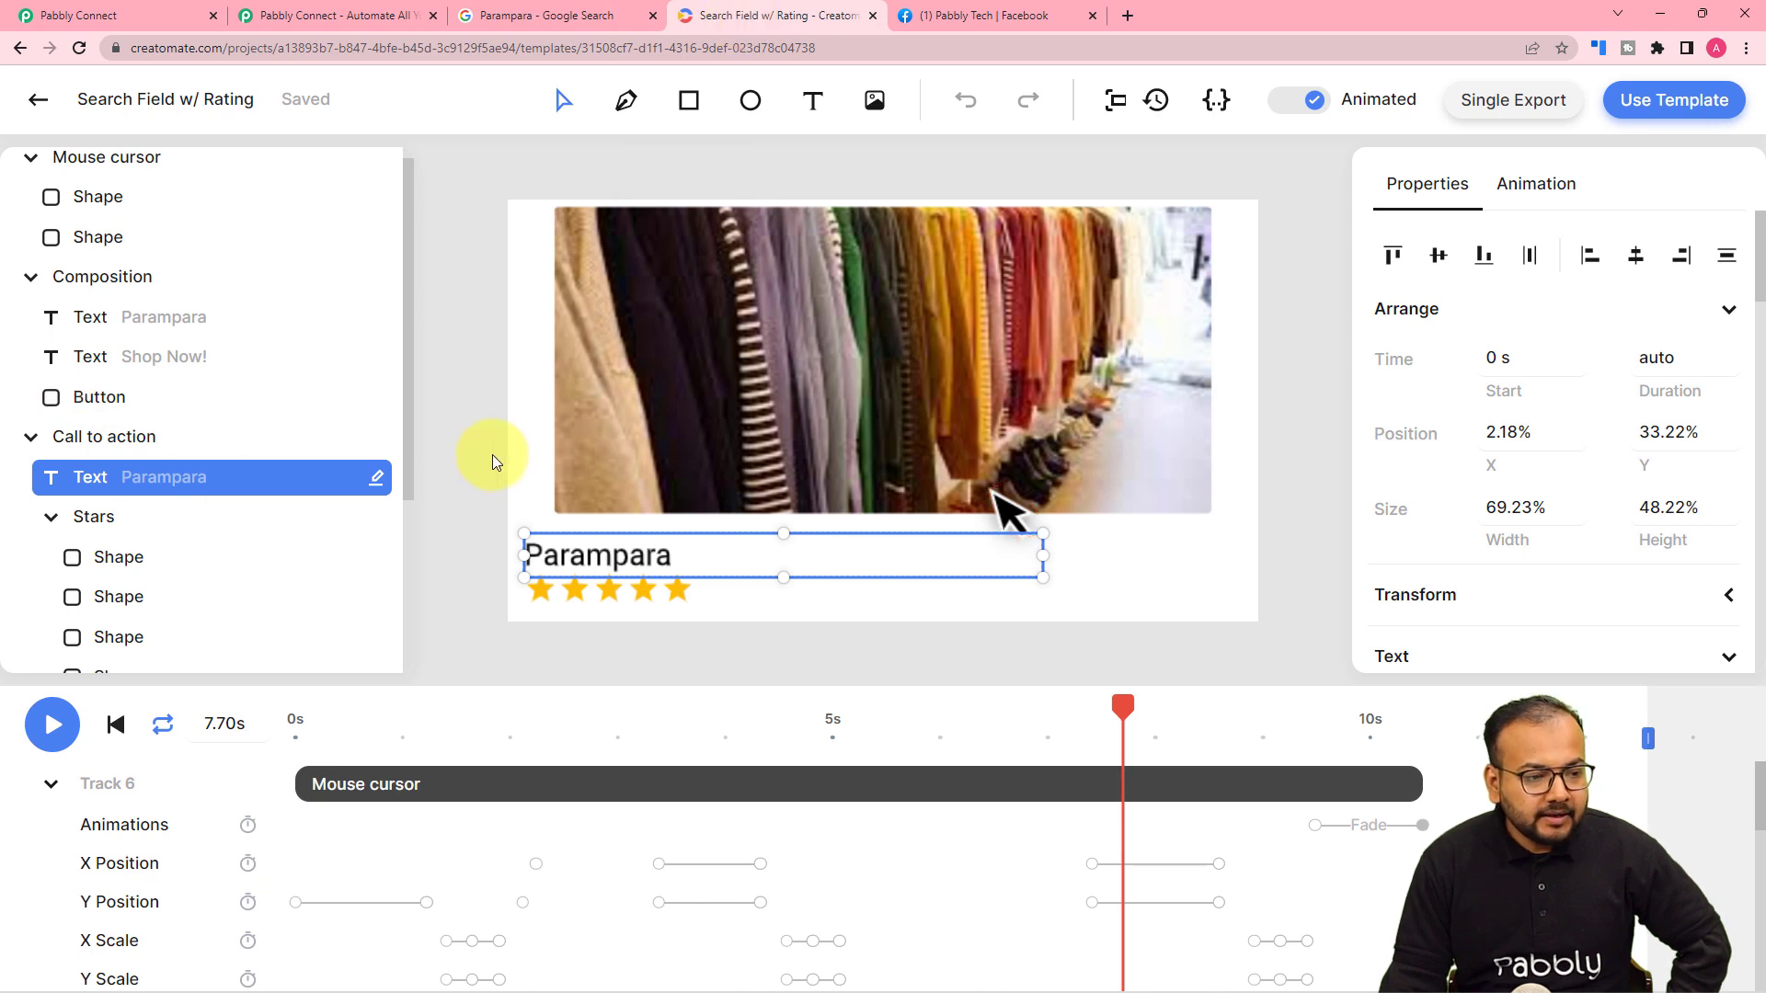
pyautogui.click(38, 100)
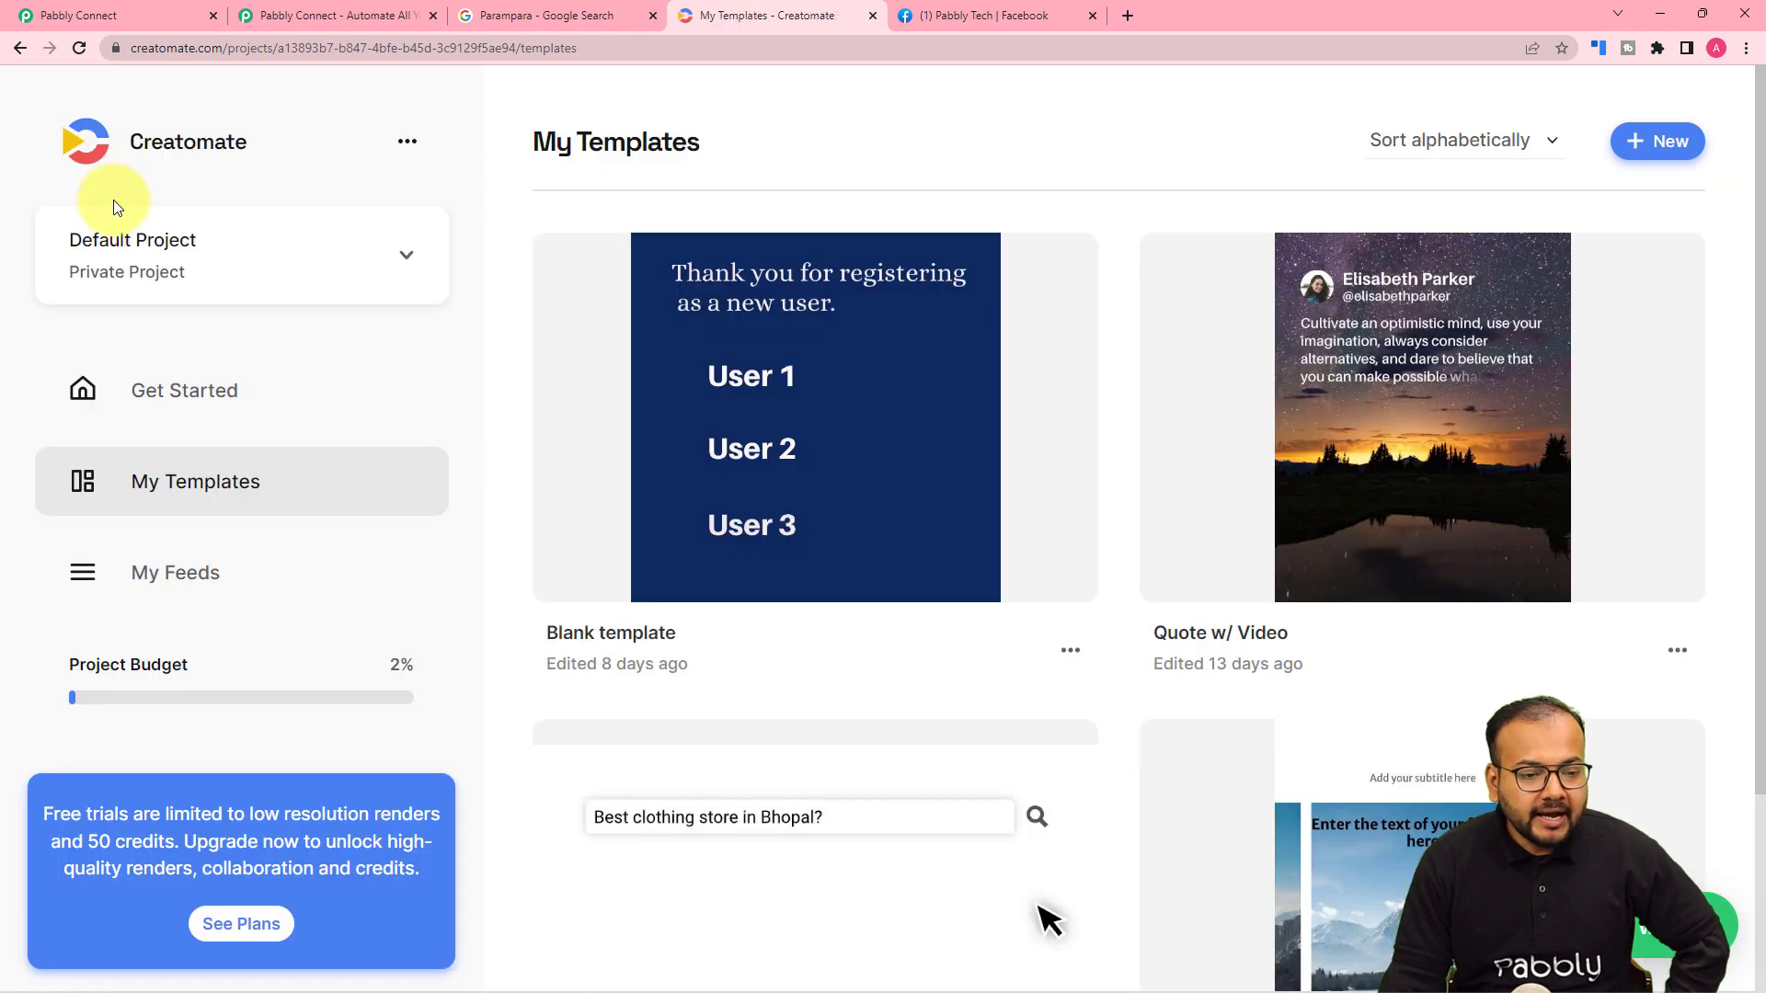
pyautogui.click(405, 145)
pyautogui.click(436, 262)
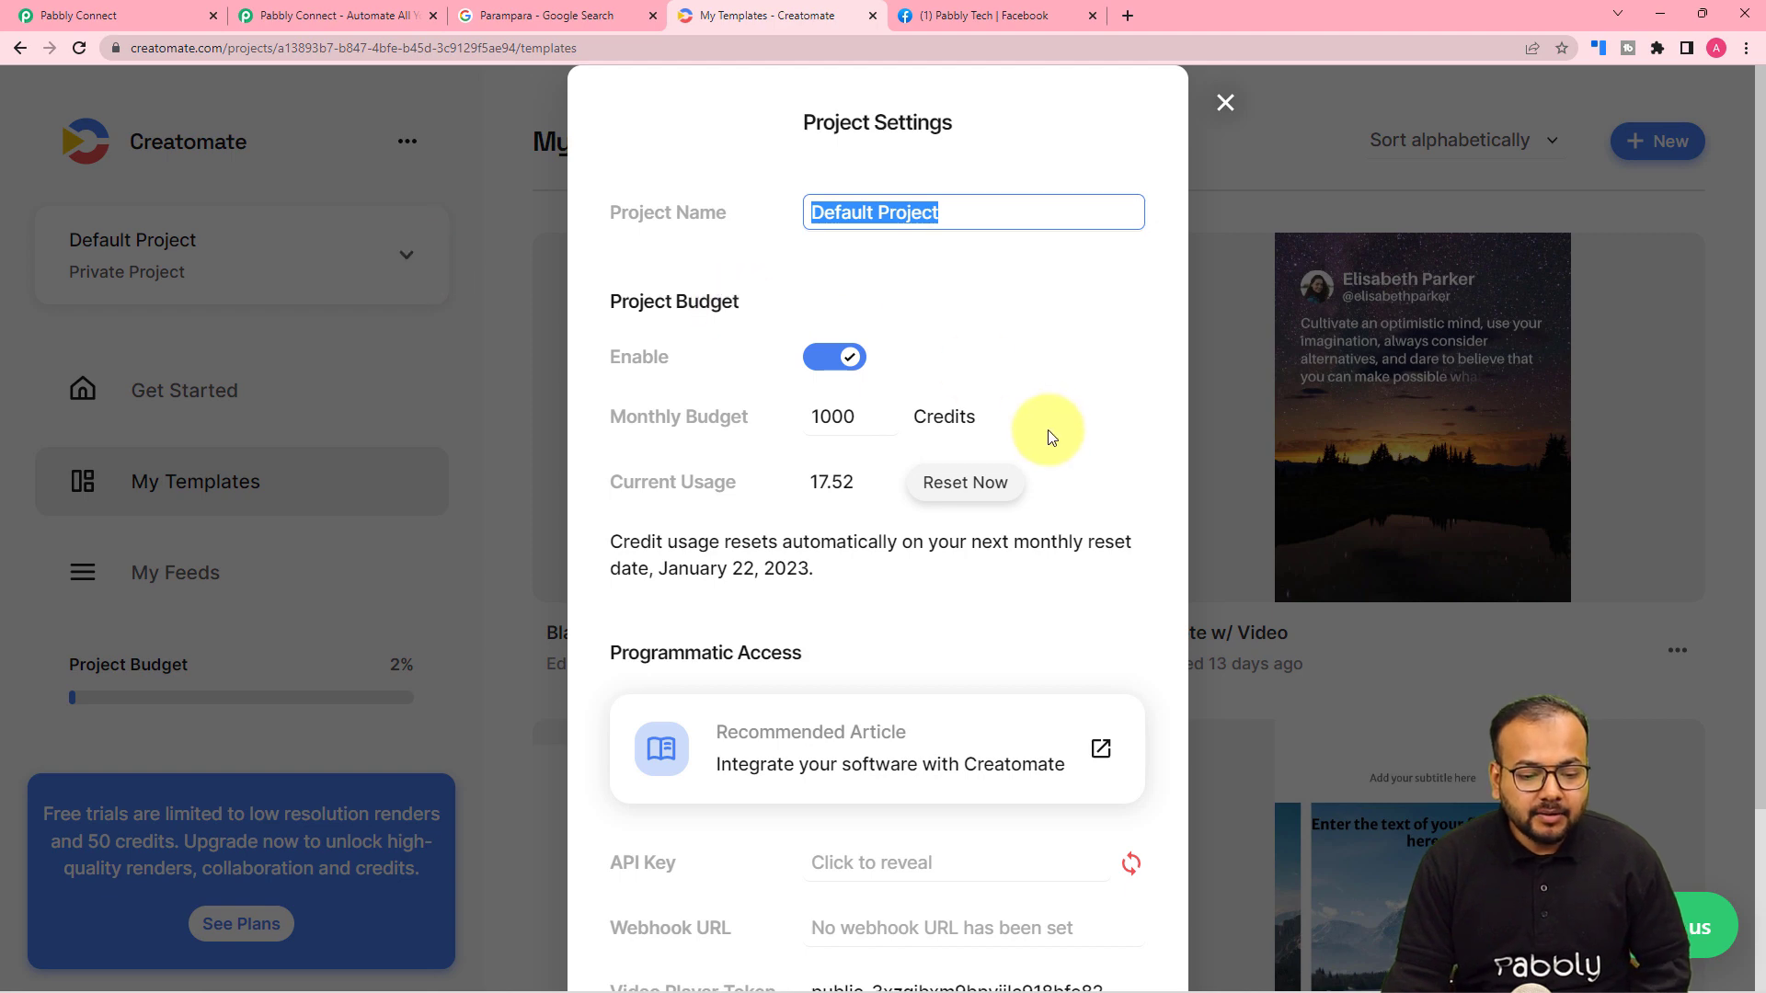
pyautogui.scroll(-2, 1048, 434)
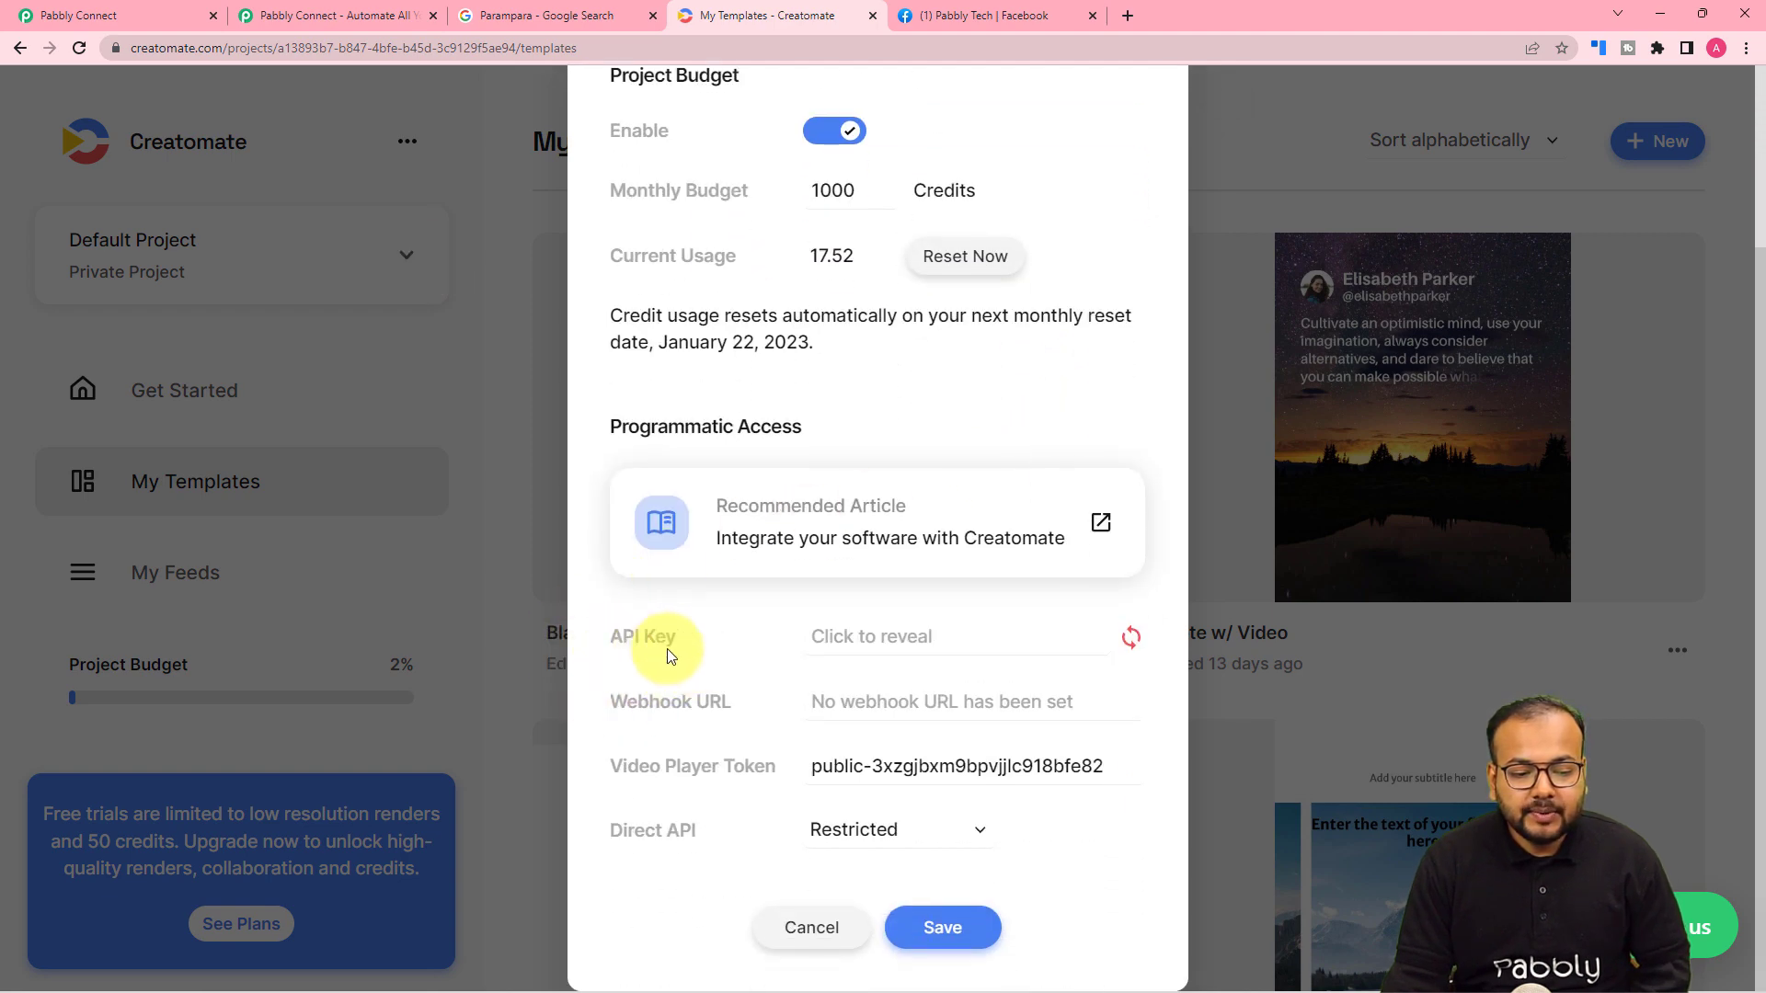
pyautogui.click(855, 637)
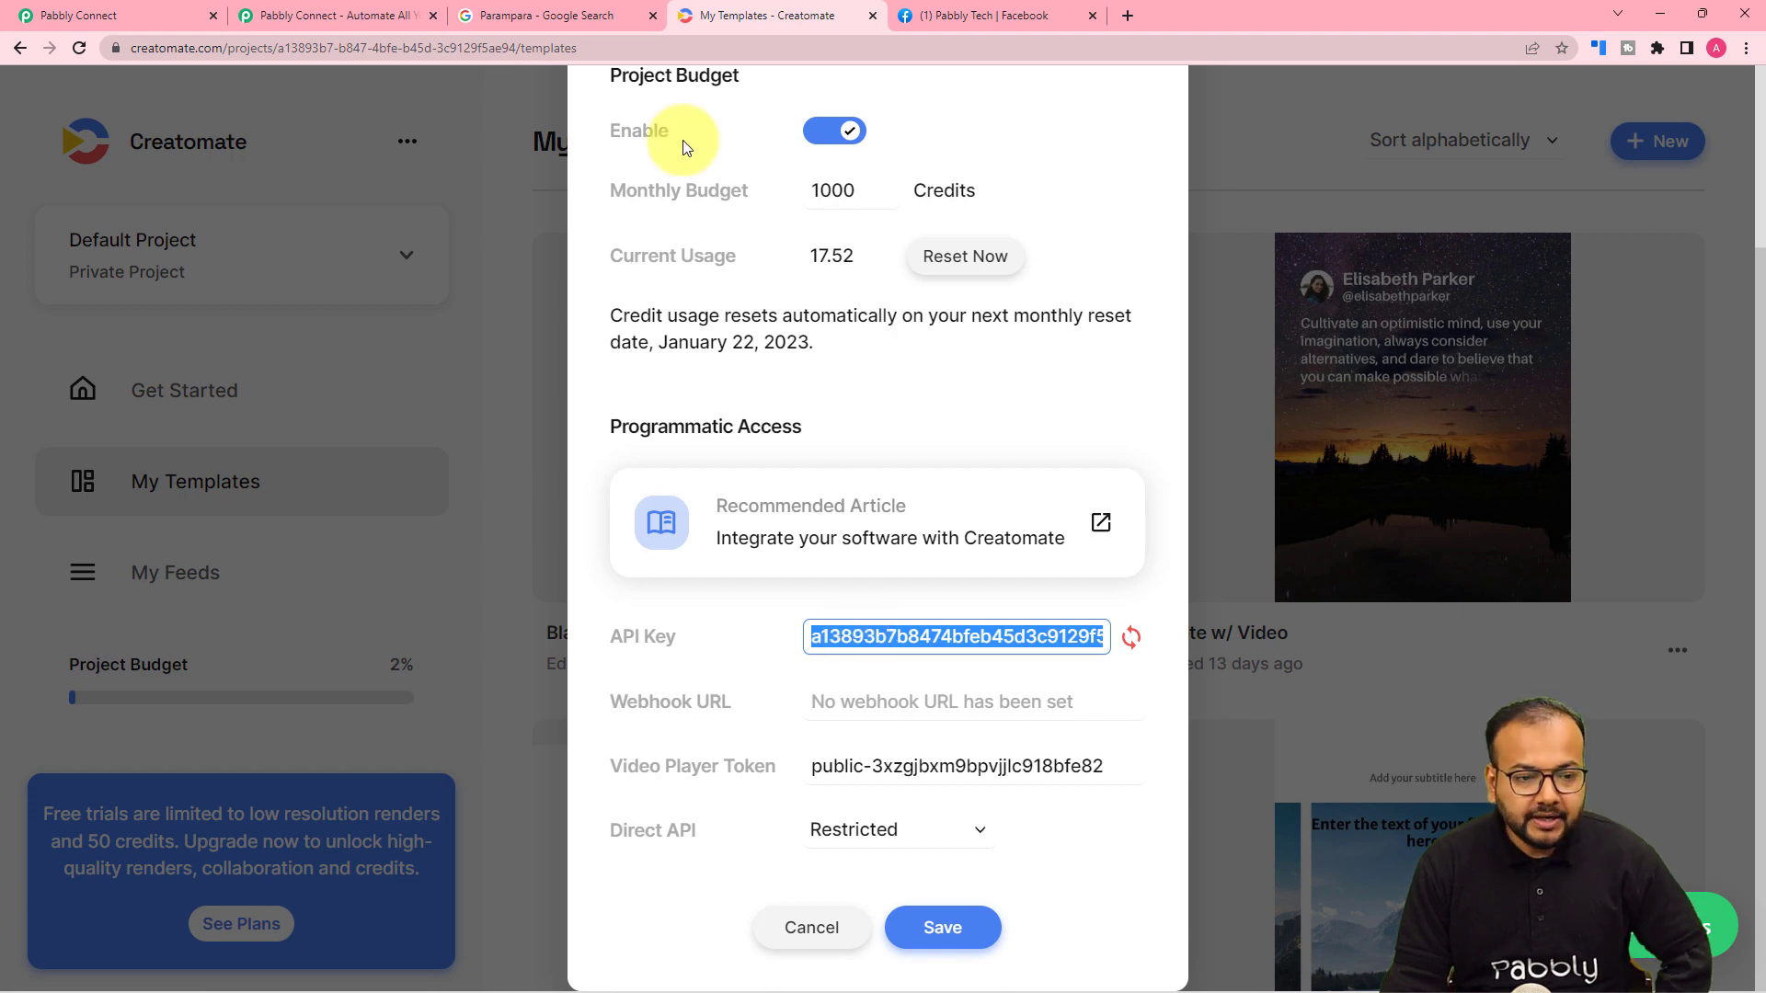
# Return to Pabbly Connect, paste the API key as the new Creatomate connection's token, and save the connection.
pyautogui.click(345, 15)
pyautogui.click(138, 9)
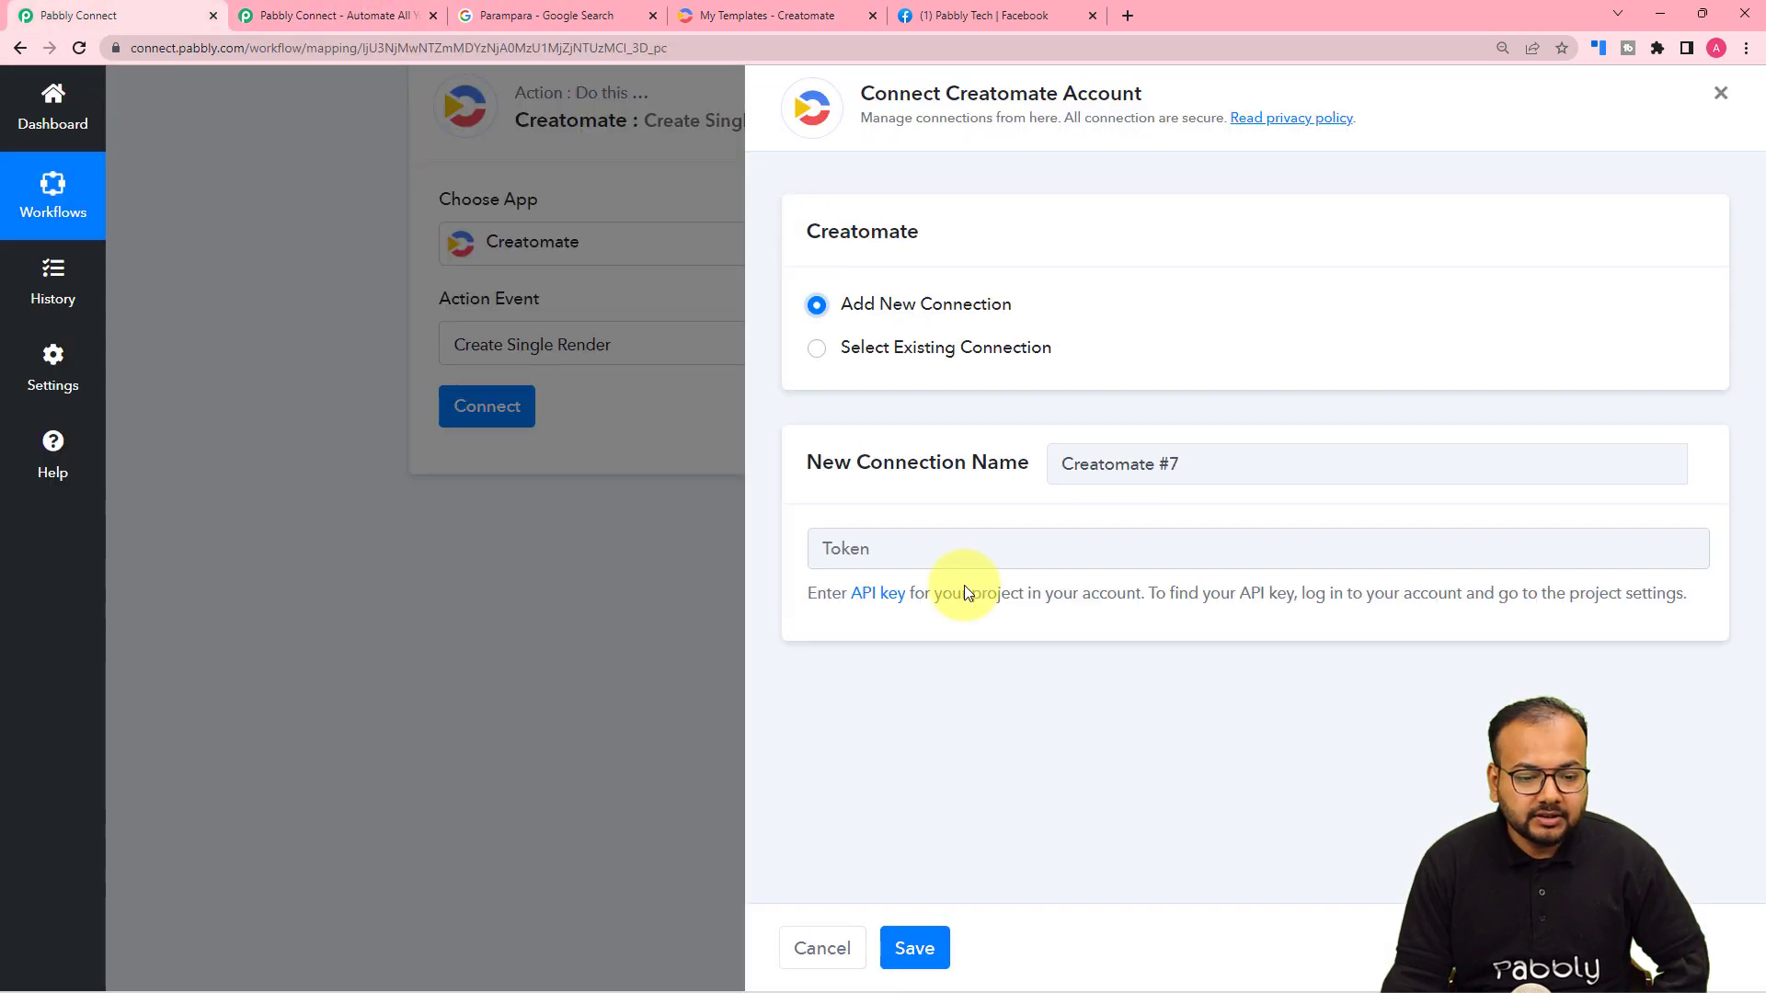
pyautogui.rightClick(949, 556)
pyautogui.click(979, 707)
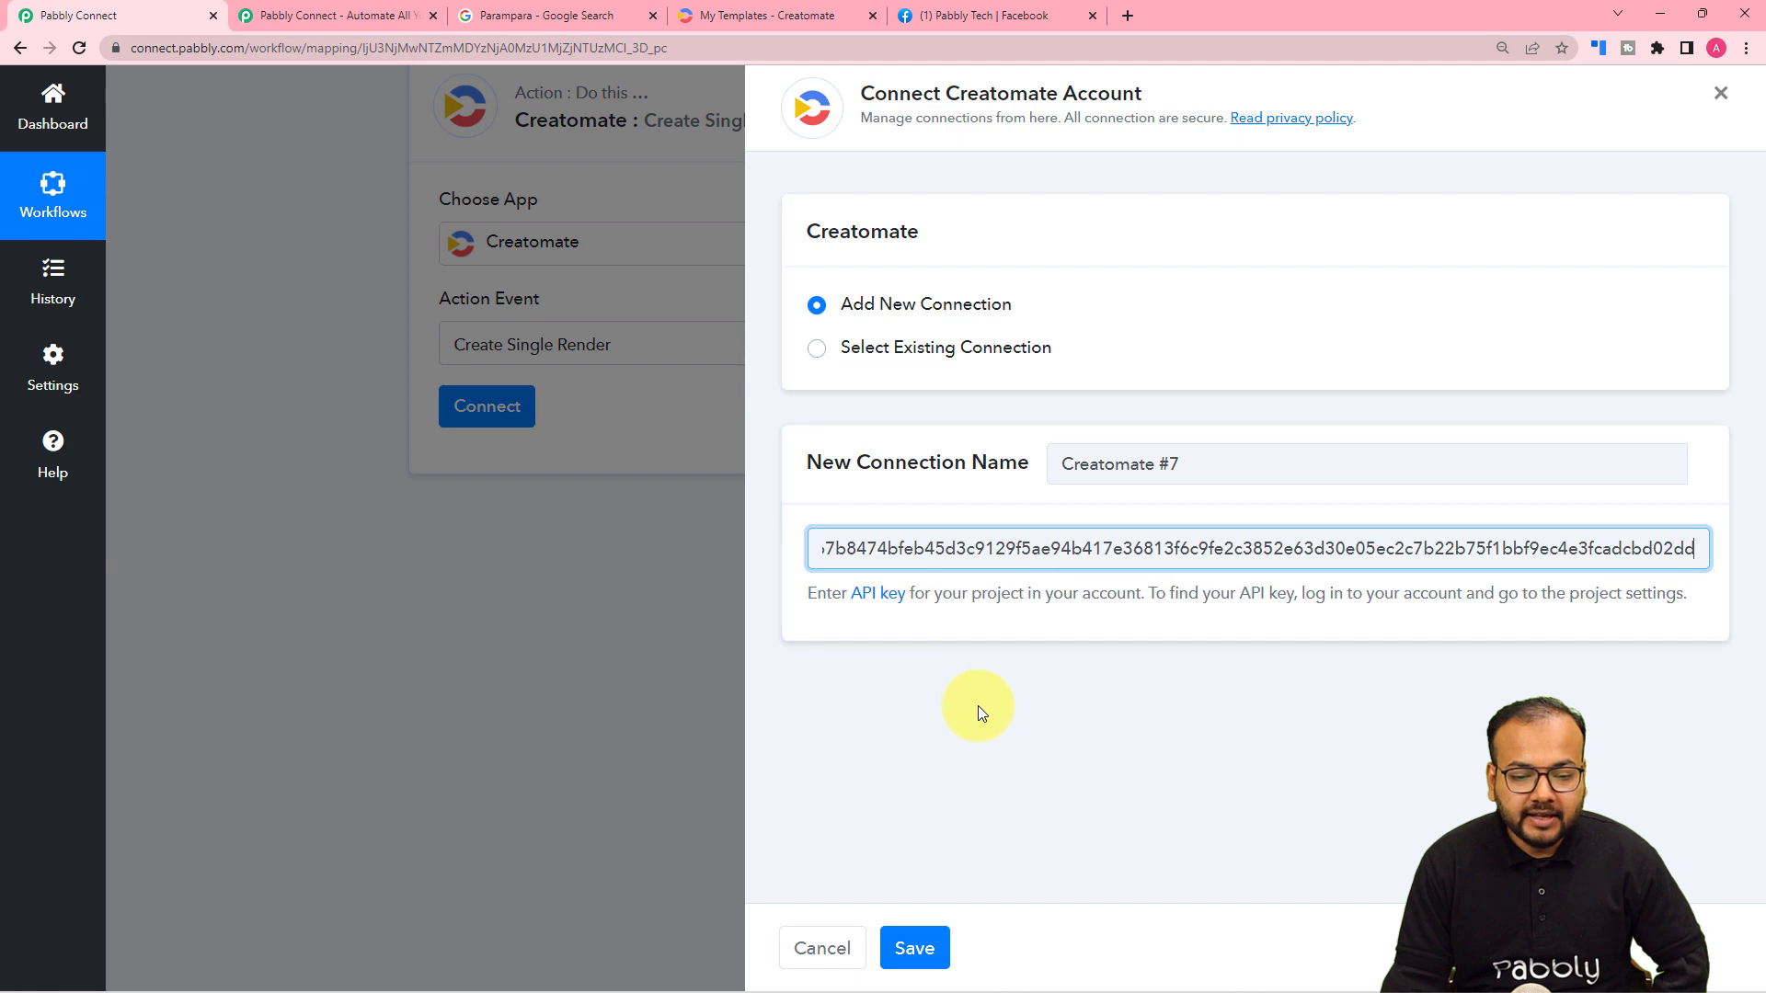
pyautogui.click(916, 948)
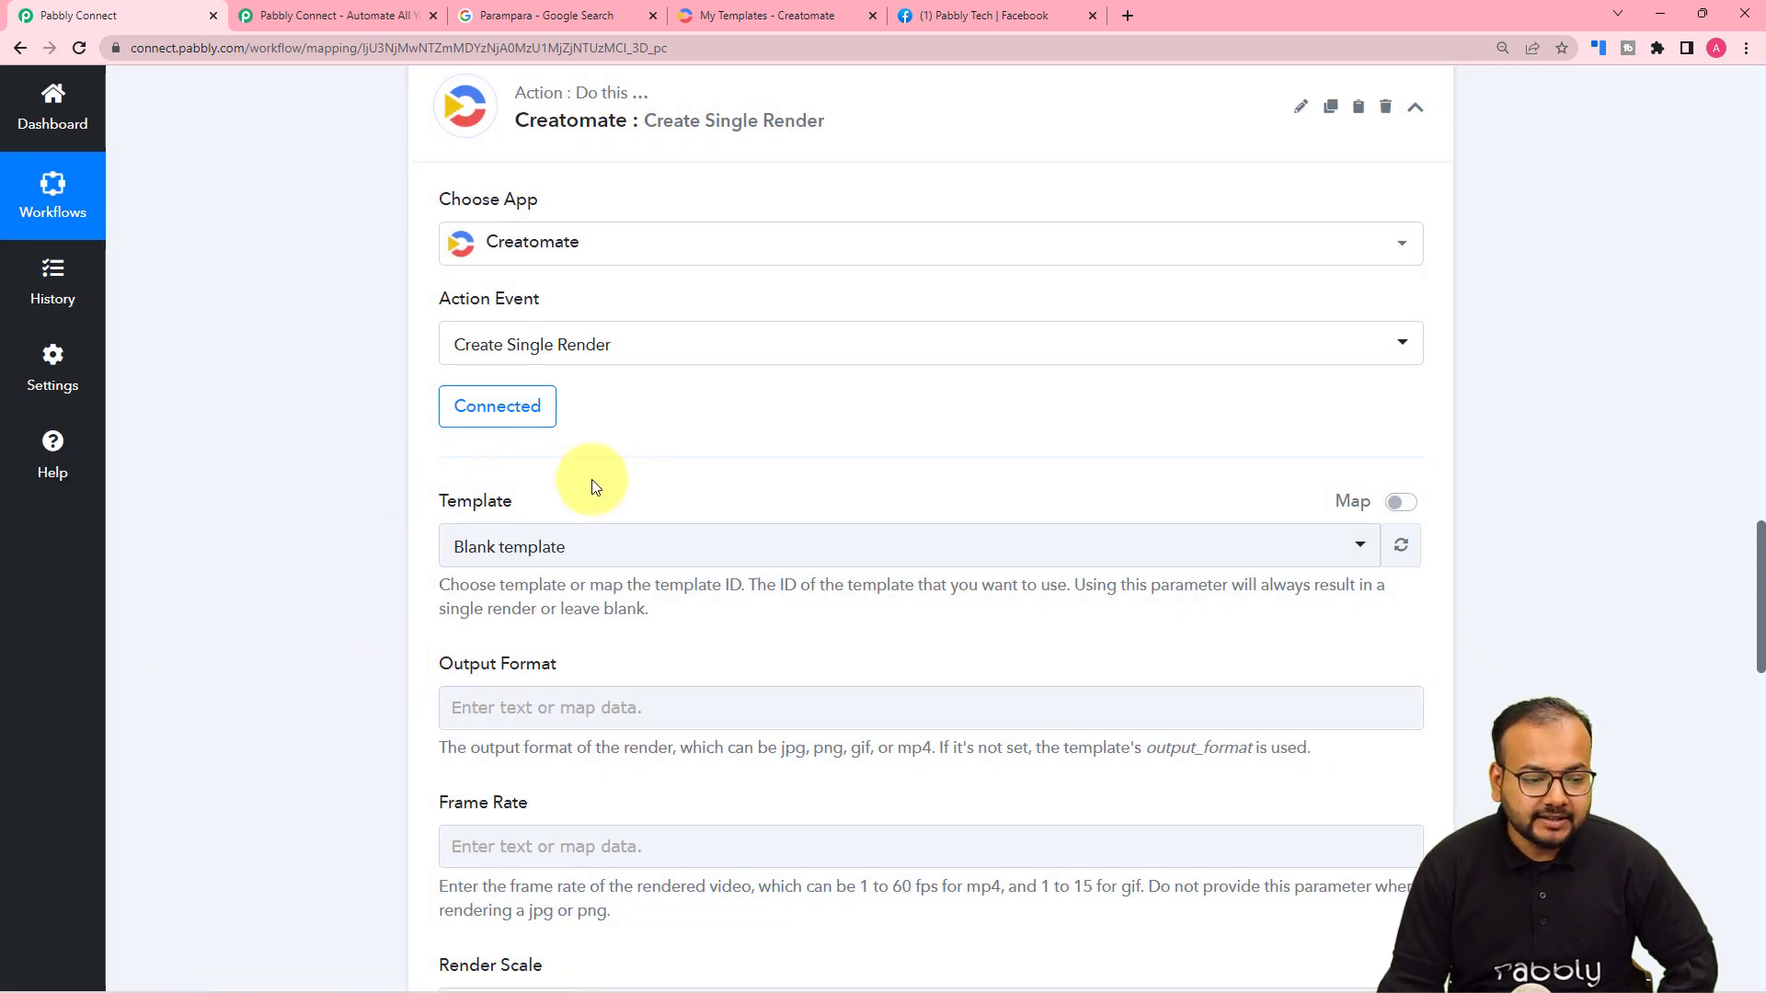
# Check the action's template setting, then in Creatomate save the project settings and open the Search Field w/ Rating template.
pyautogui.scroll(-4, 319, 489)
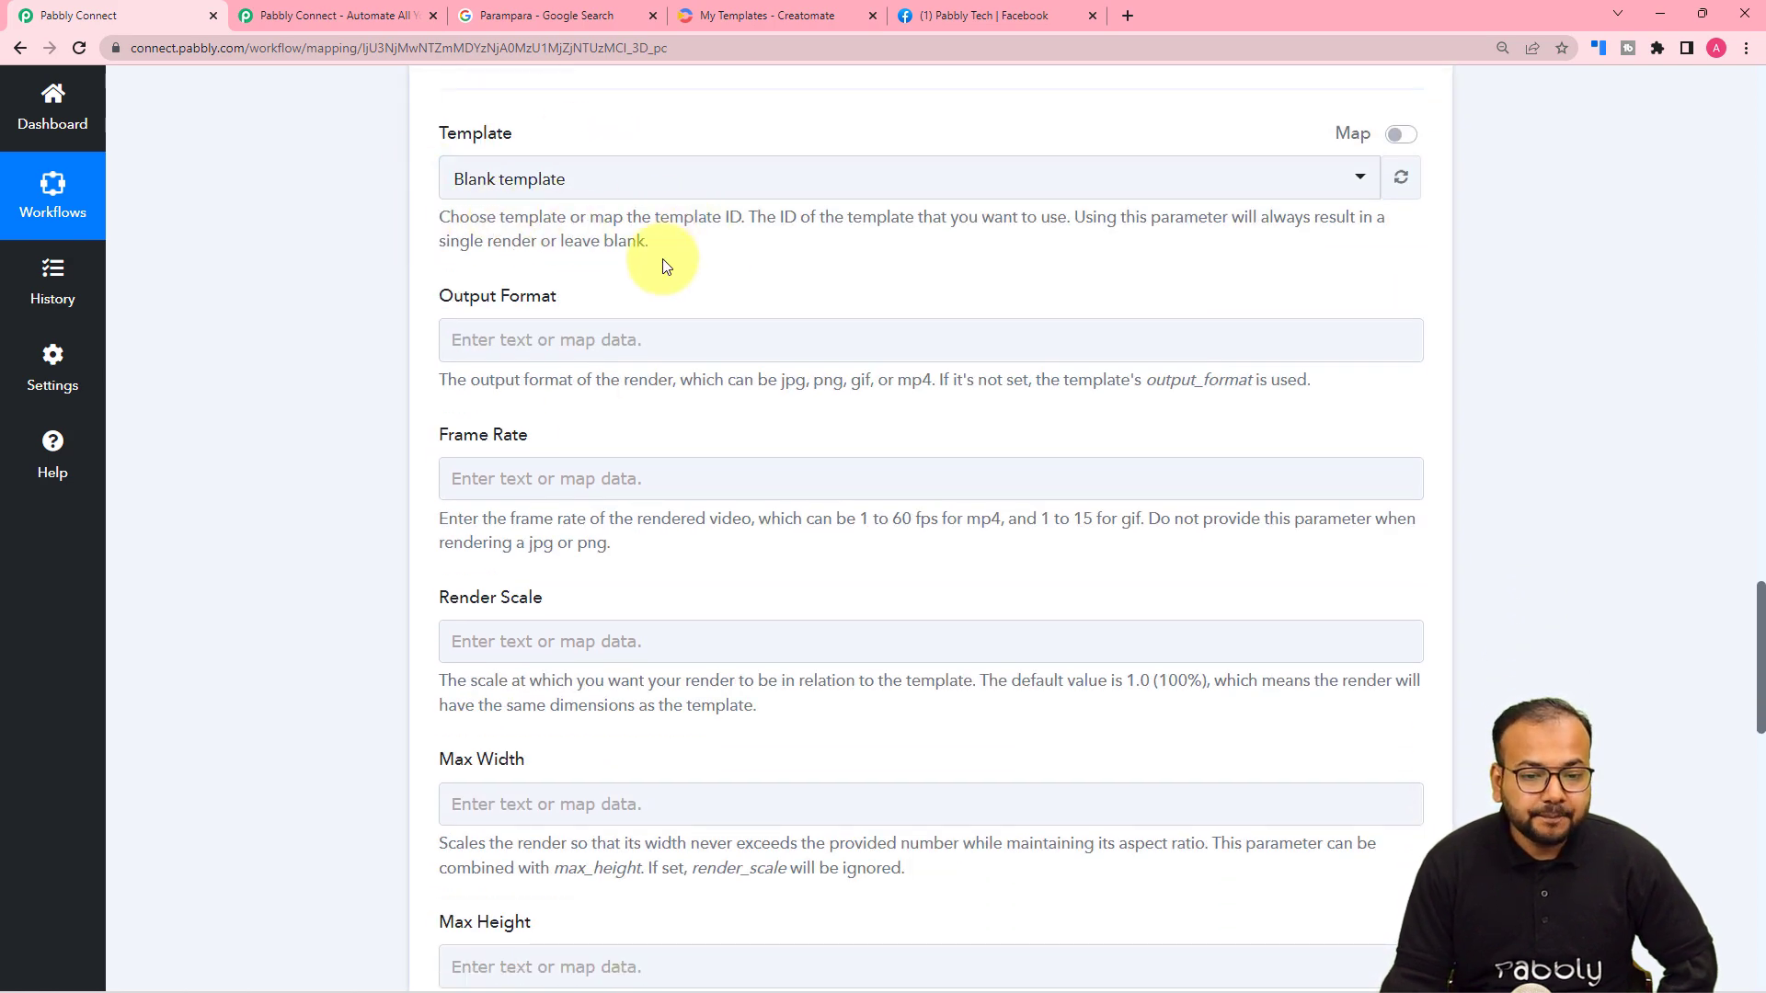
pyautogui.scroll(1, 389, 296)
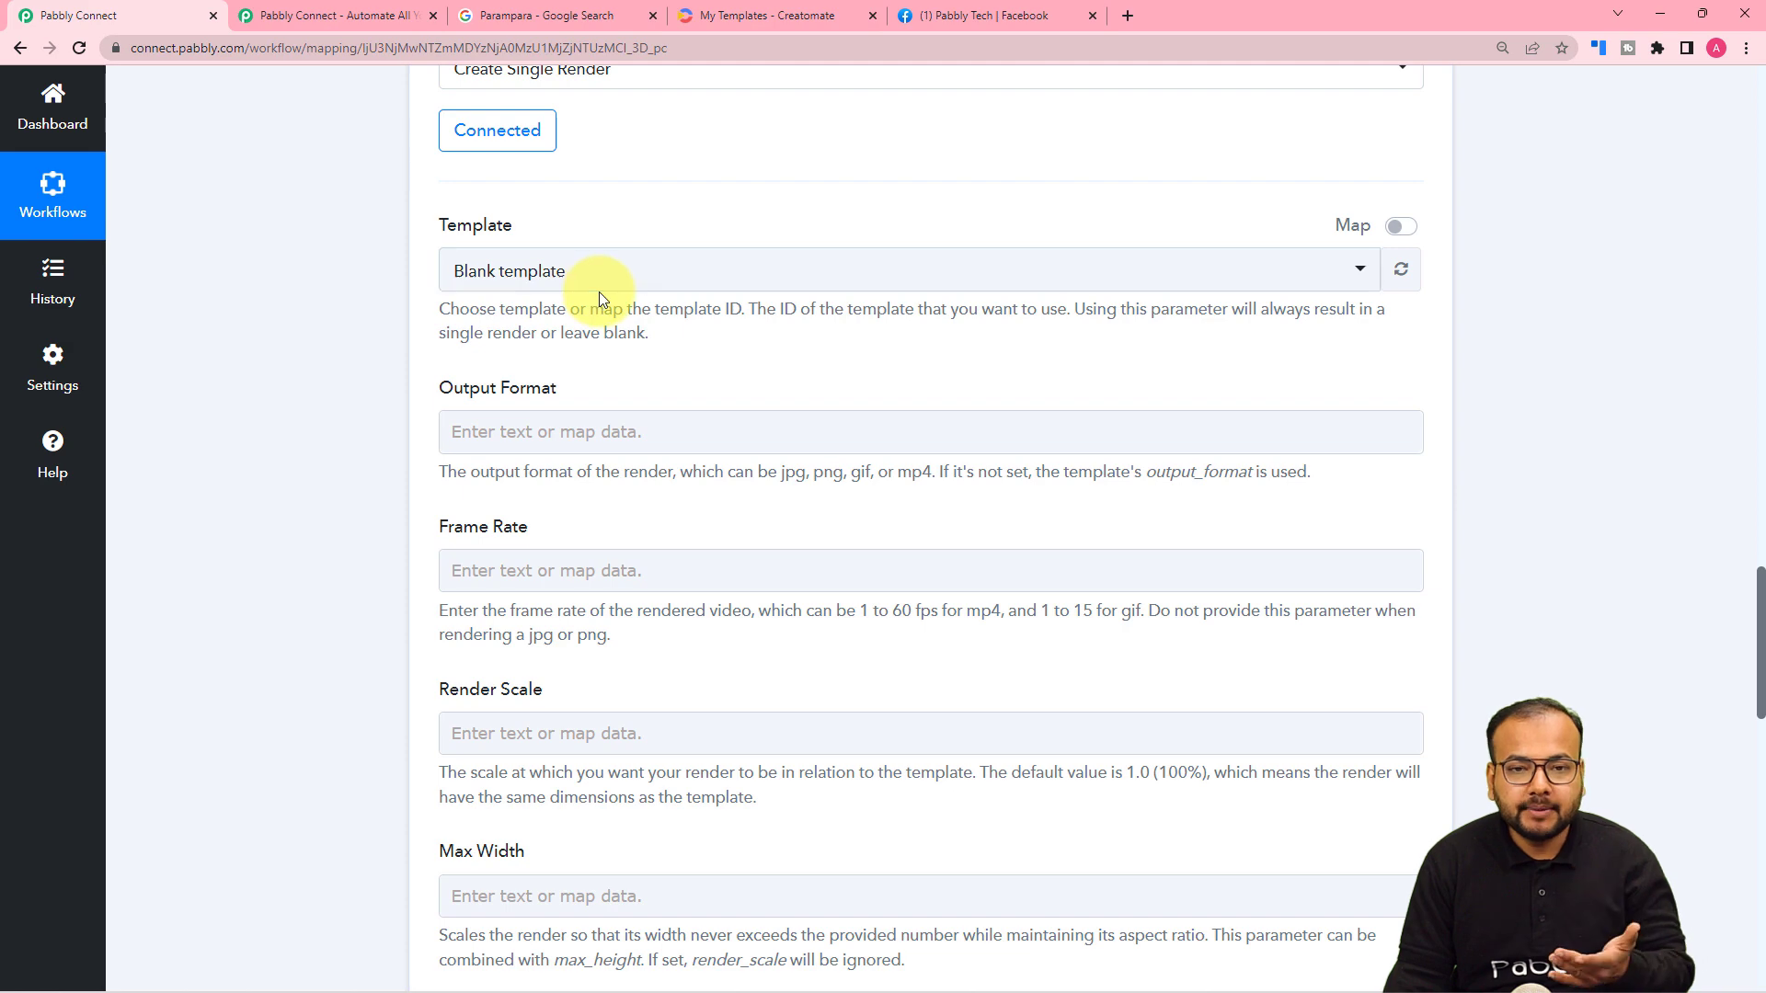
pyautogui.click(736, 7)
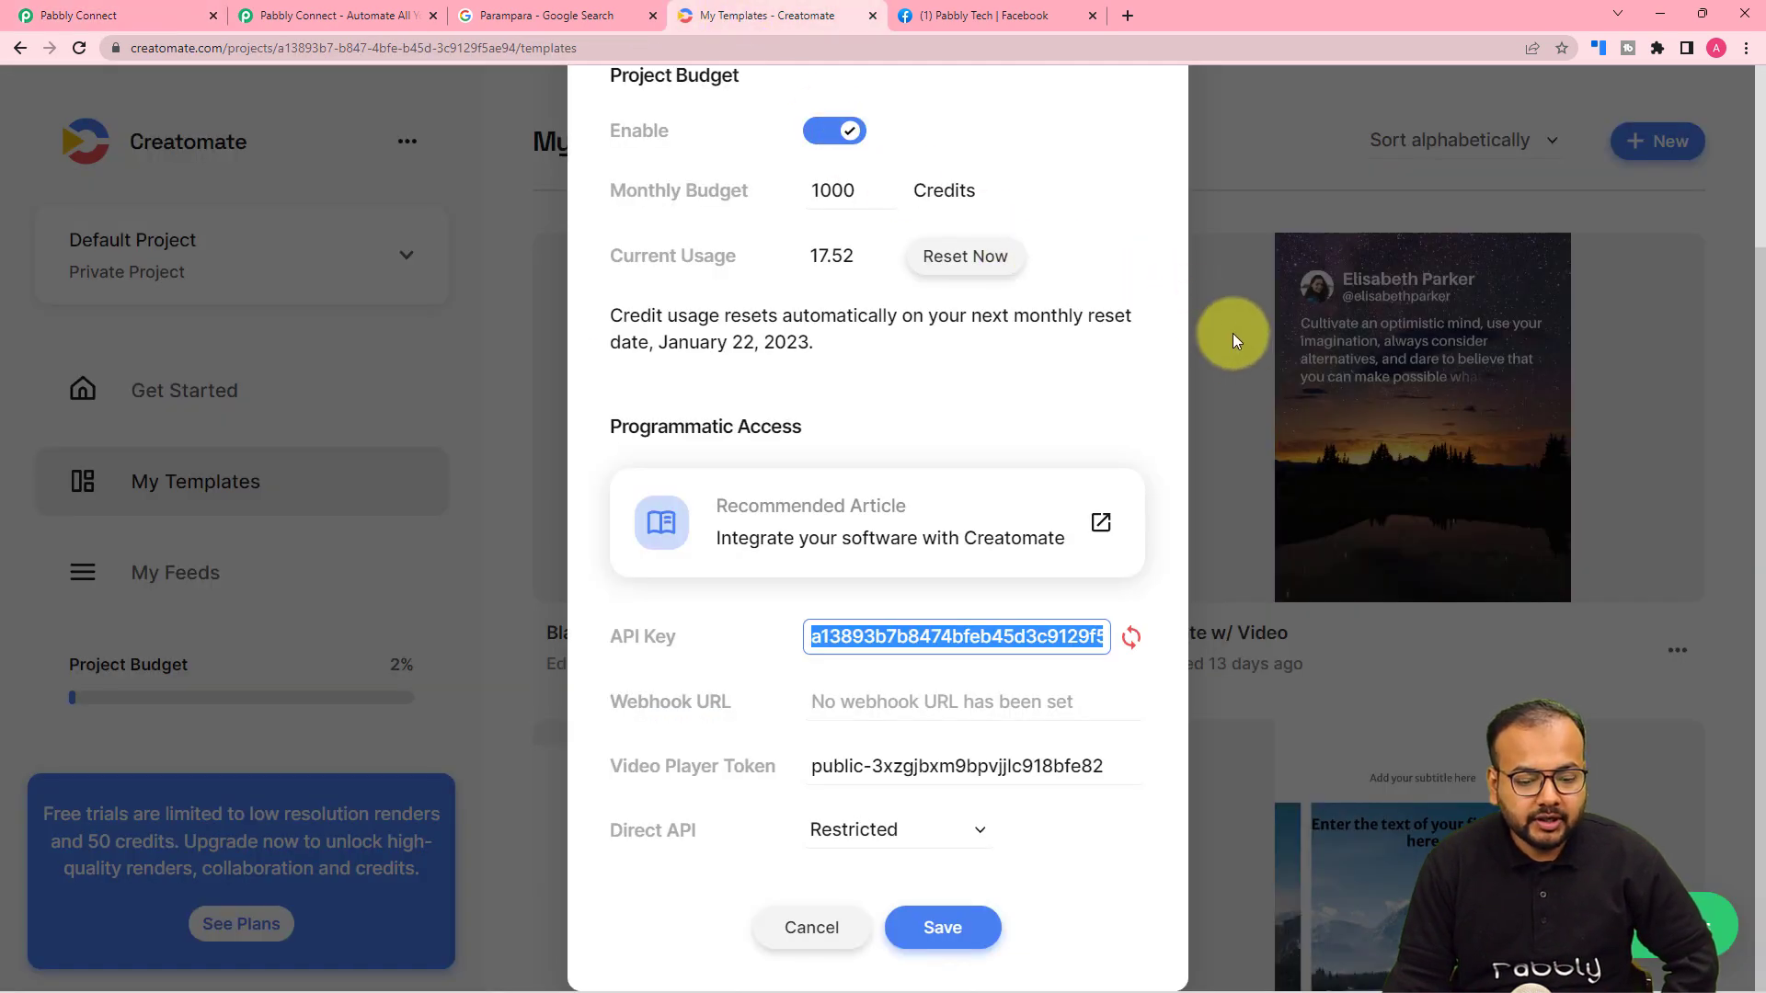
pyautogui.click(948, 925)
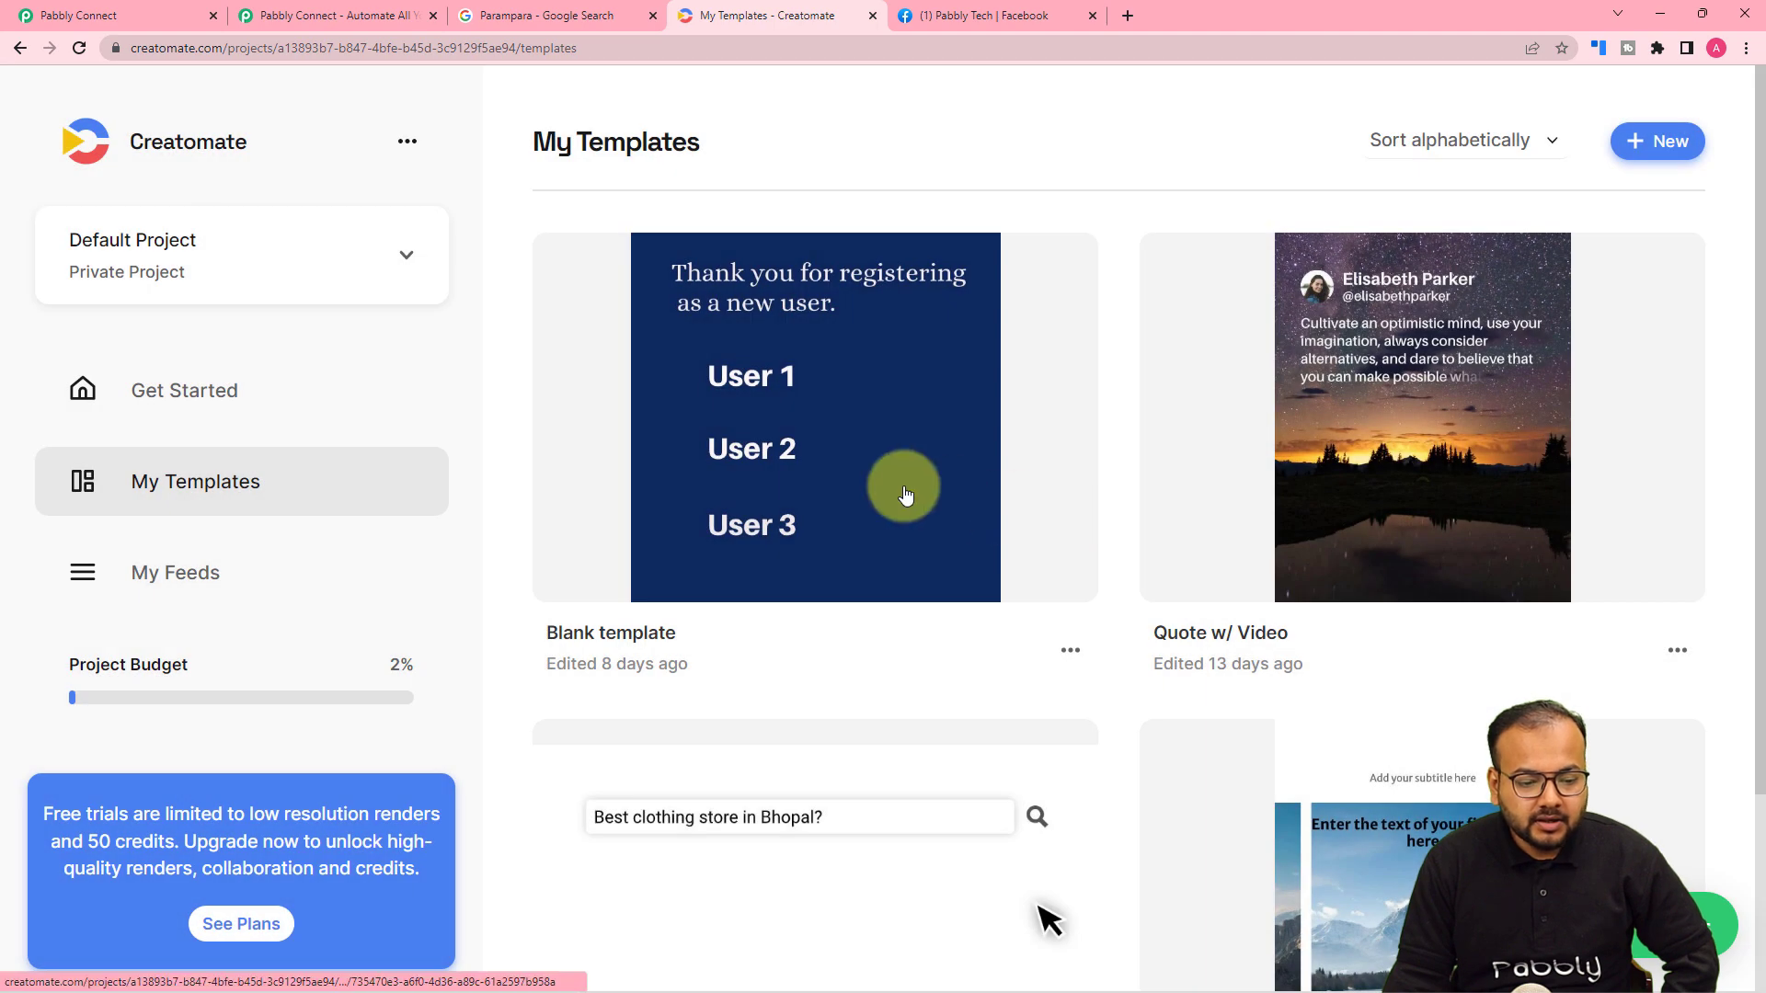
pyautogui.scroll(-1, 828, 534)
pyautogui.scroll(-2, 828, 533)
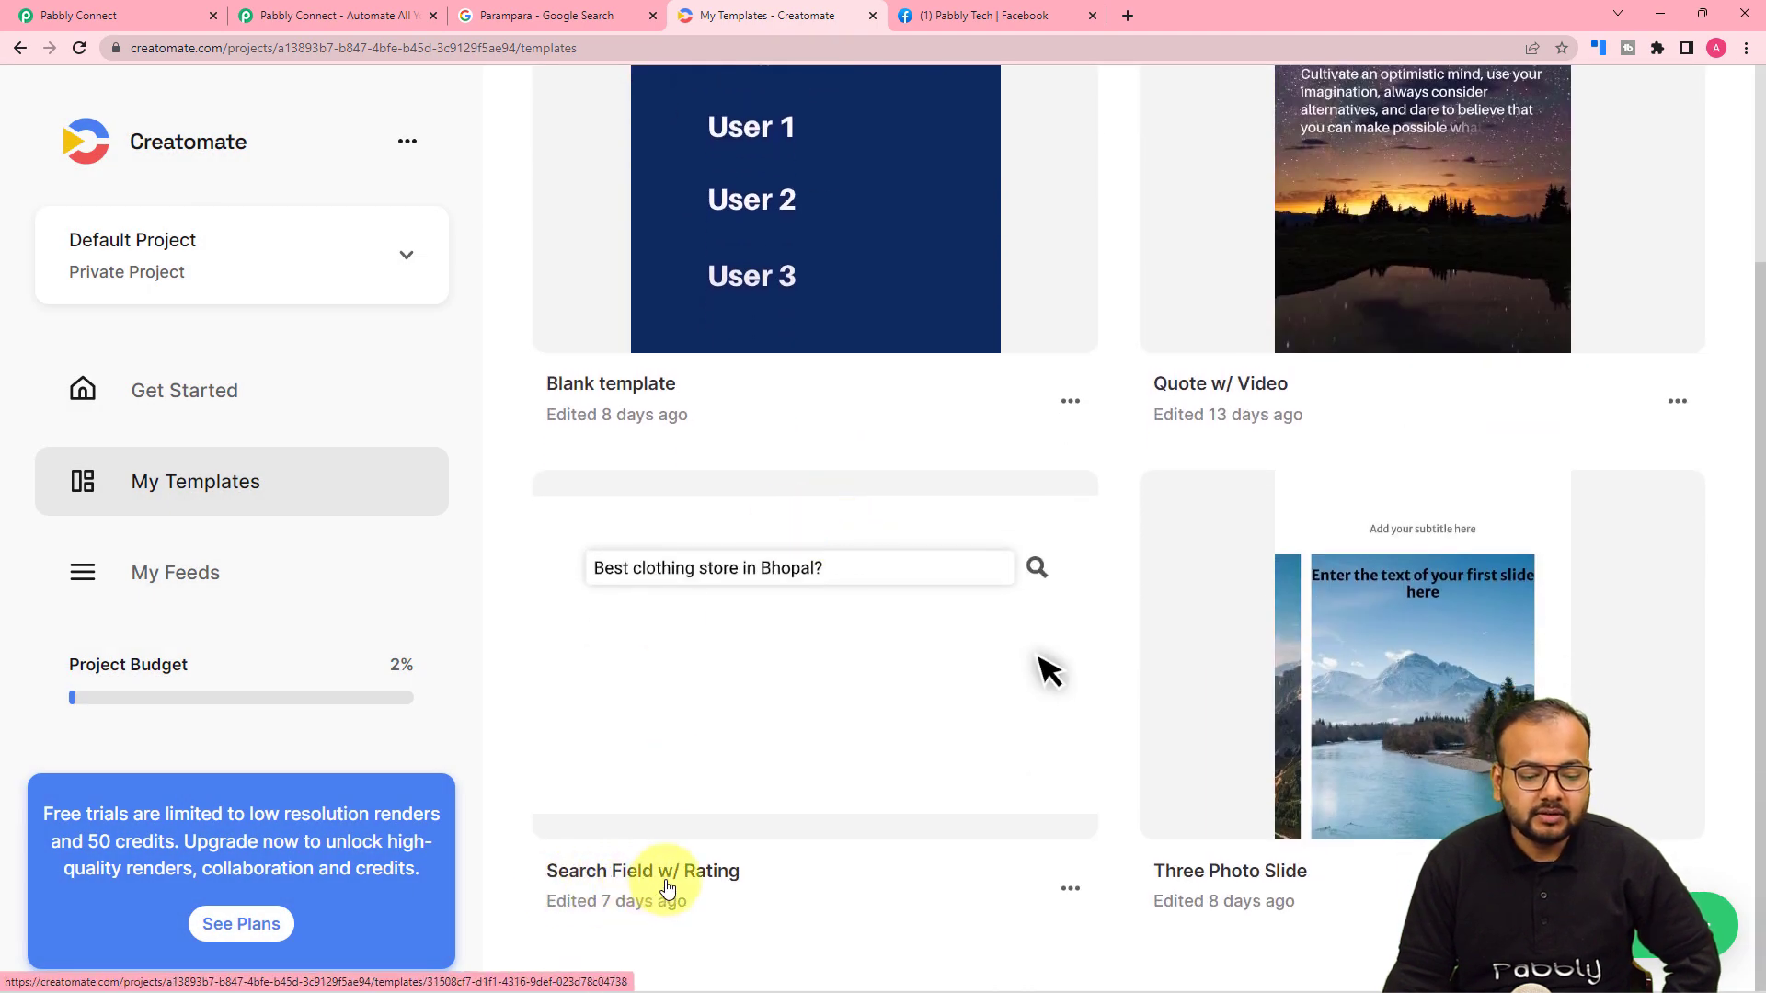
pyautogui.click(760, 769)
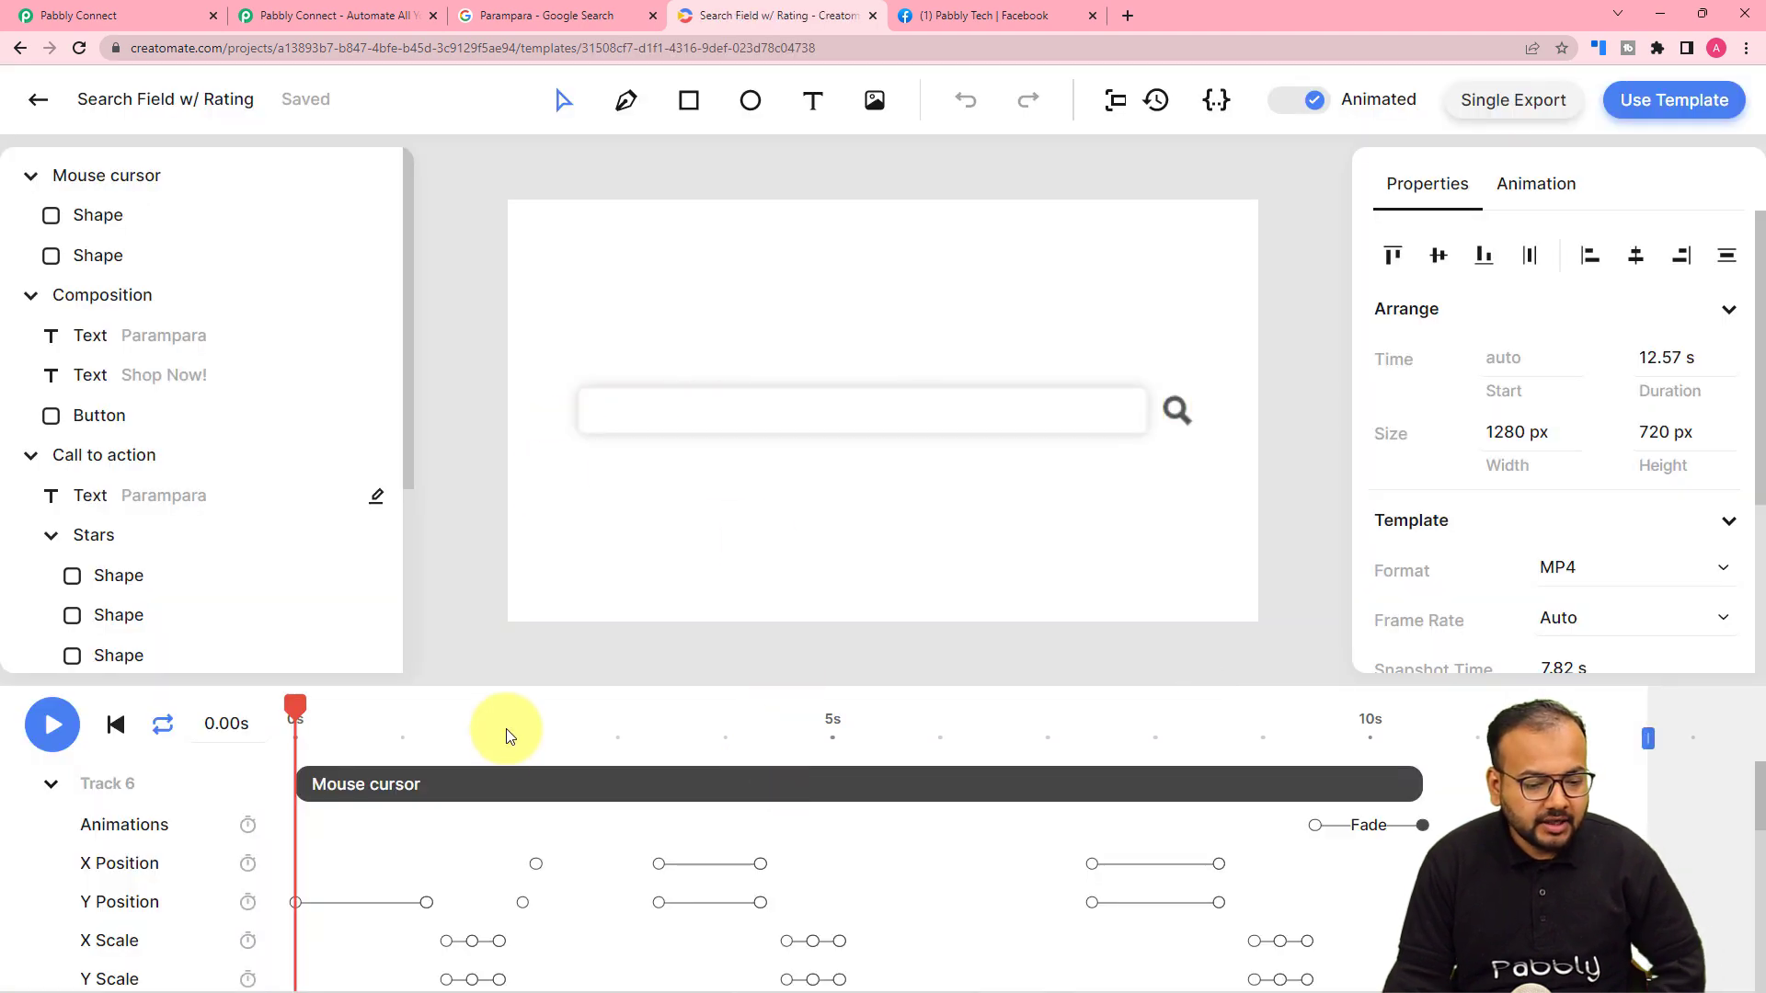
# Play the Search Field w/ Rating template's animation, pausing to examine the store name, star rating and Shop Now! button.
pyautogui.press('space')
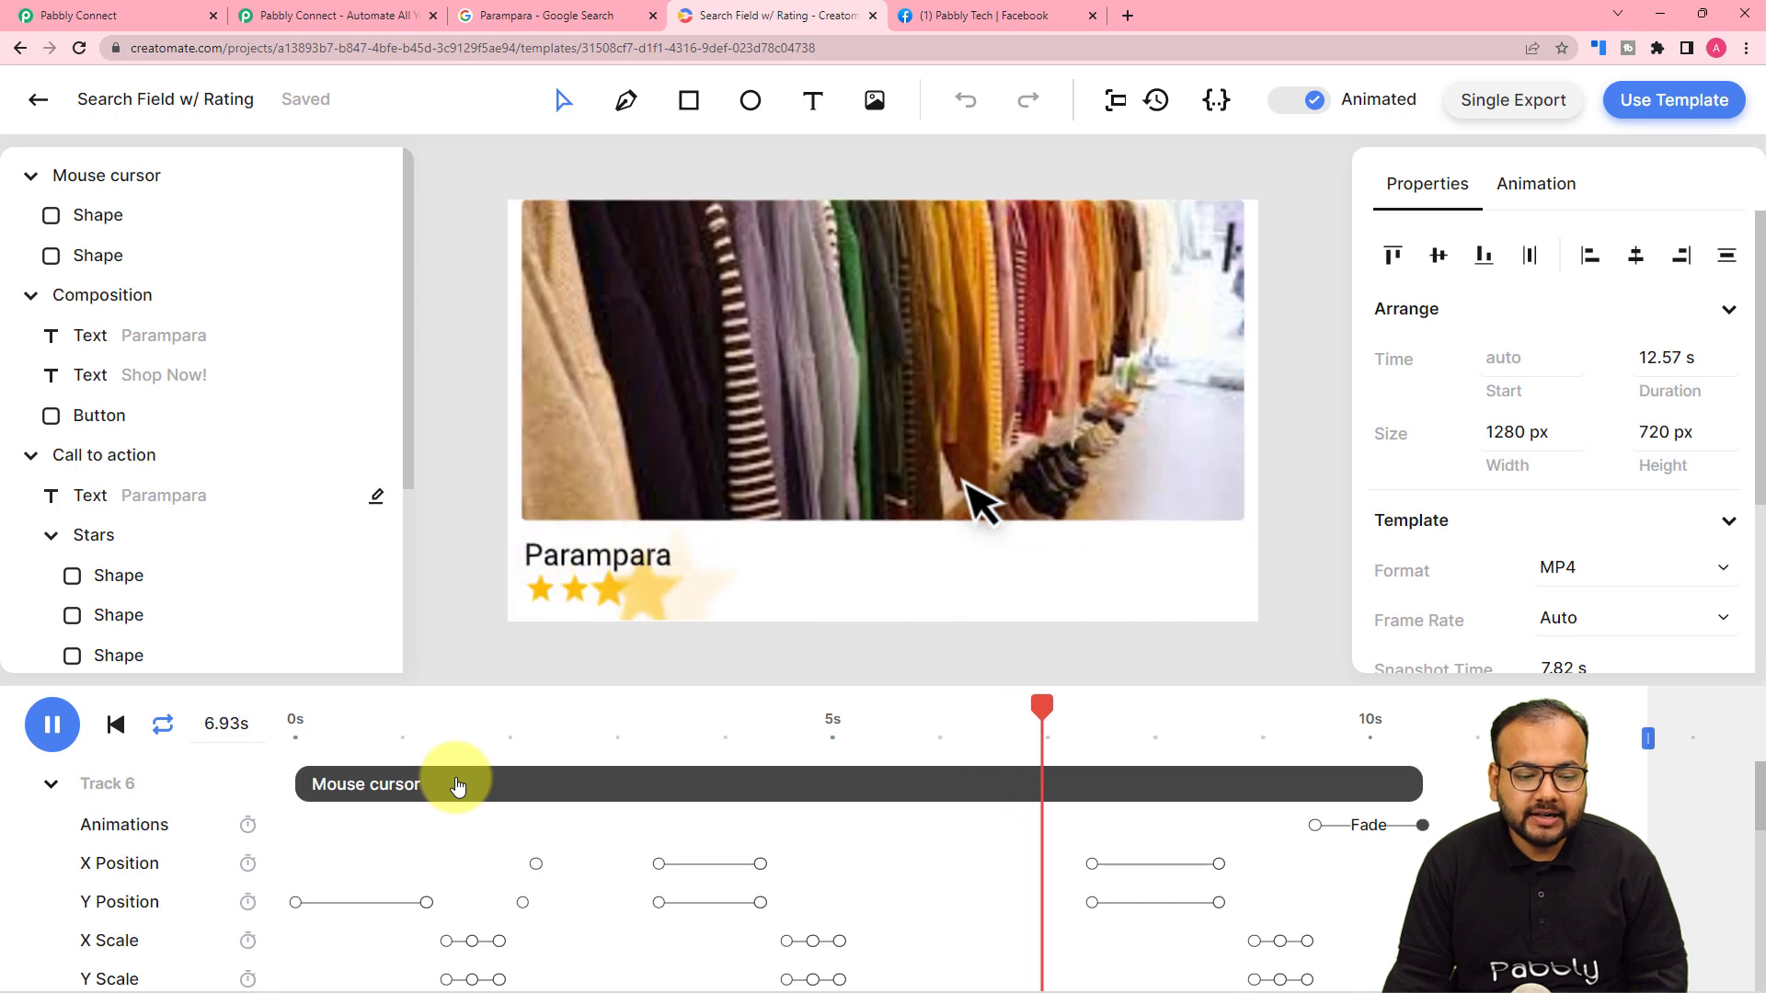
pyautogui.press('space')
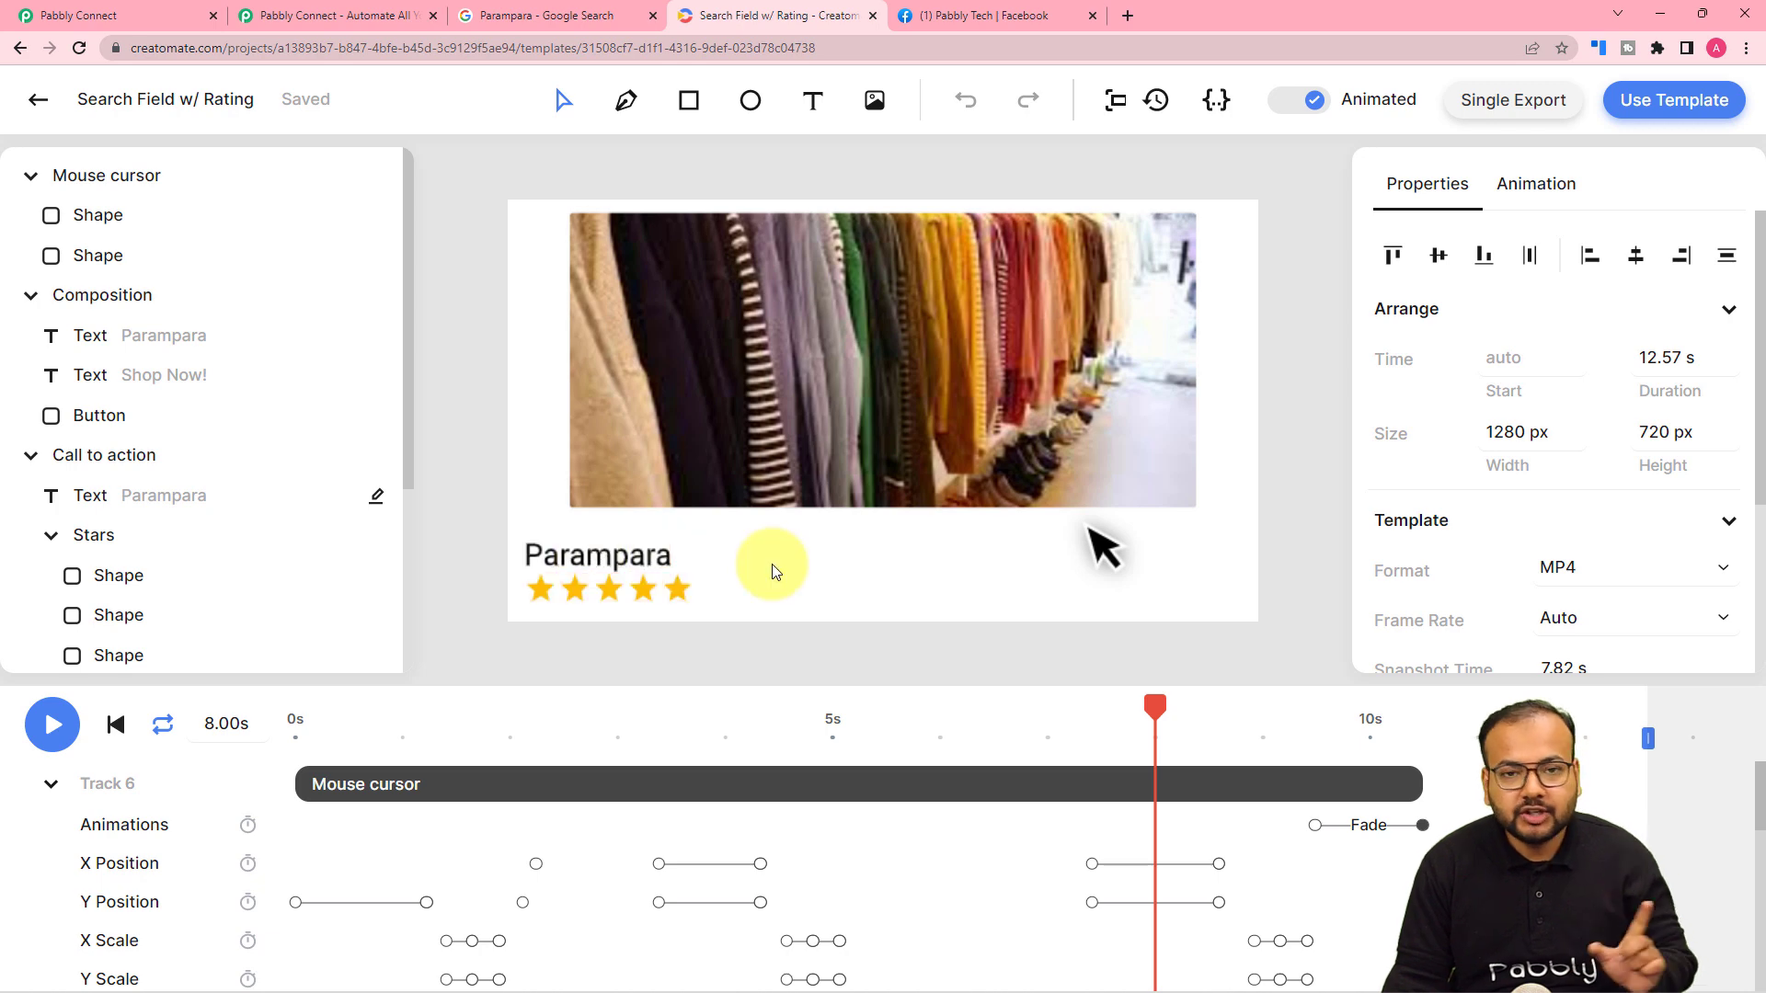
pyautogui.press('space')
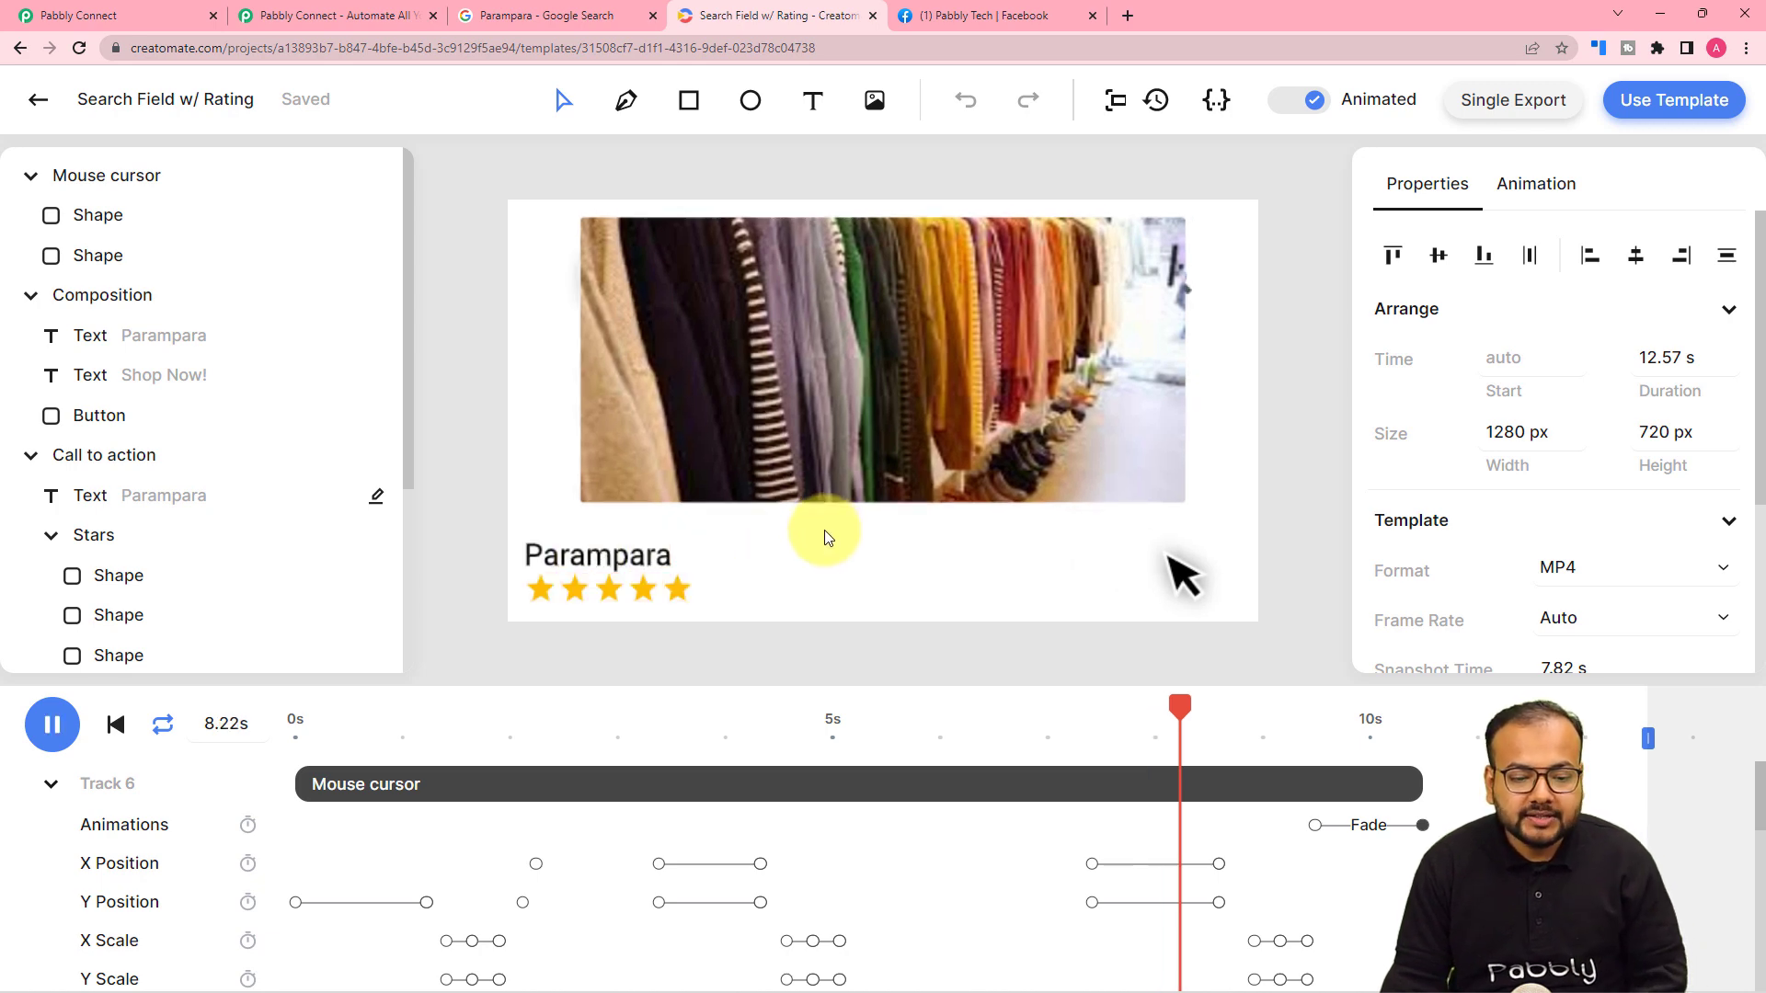
pyautogui.press('space')
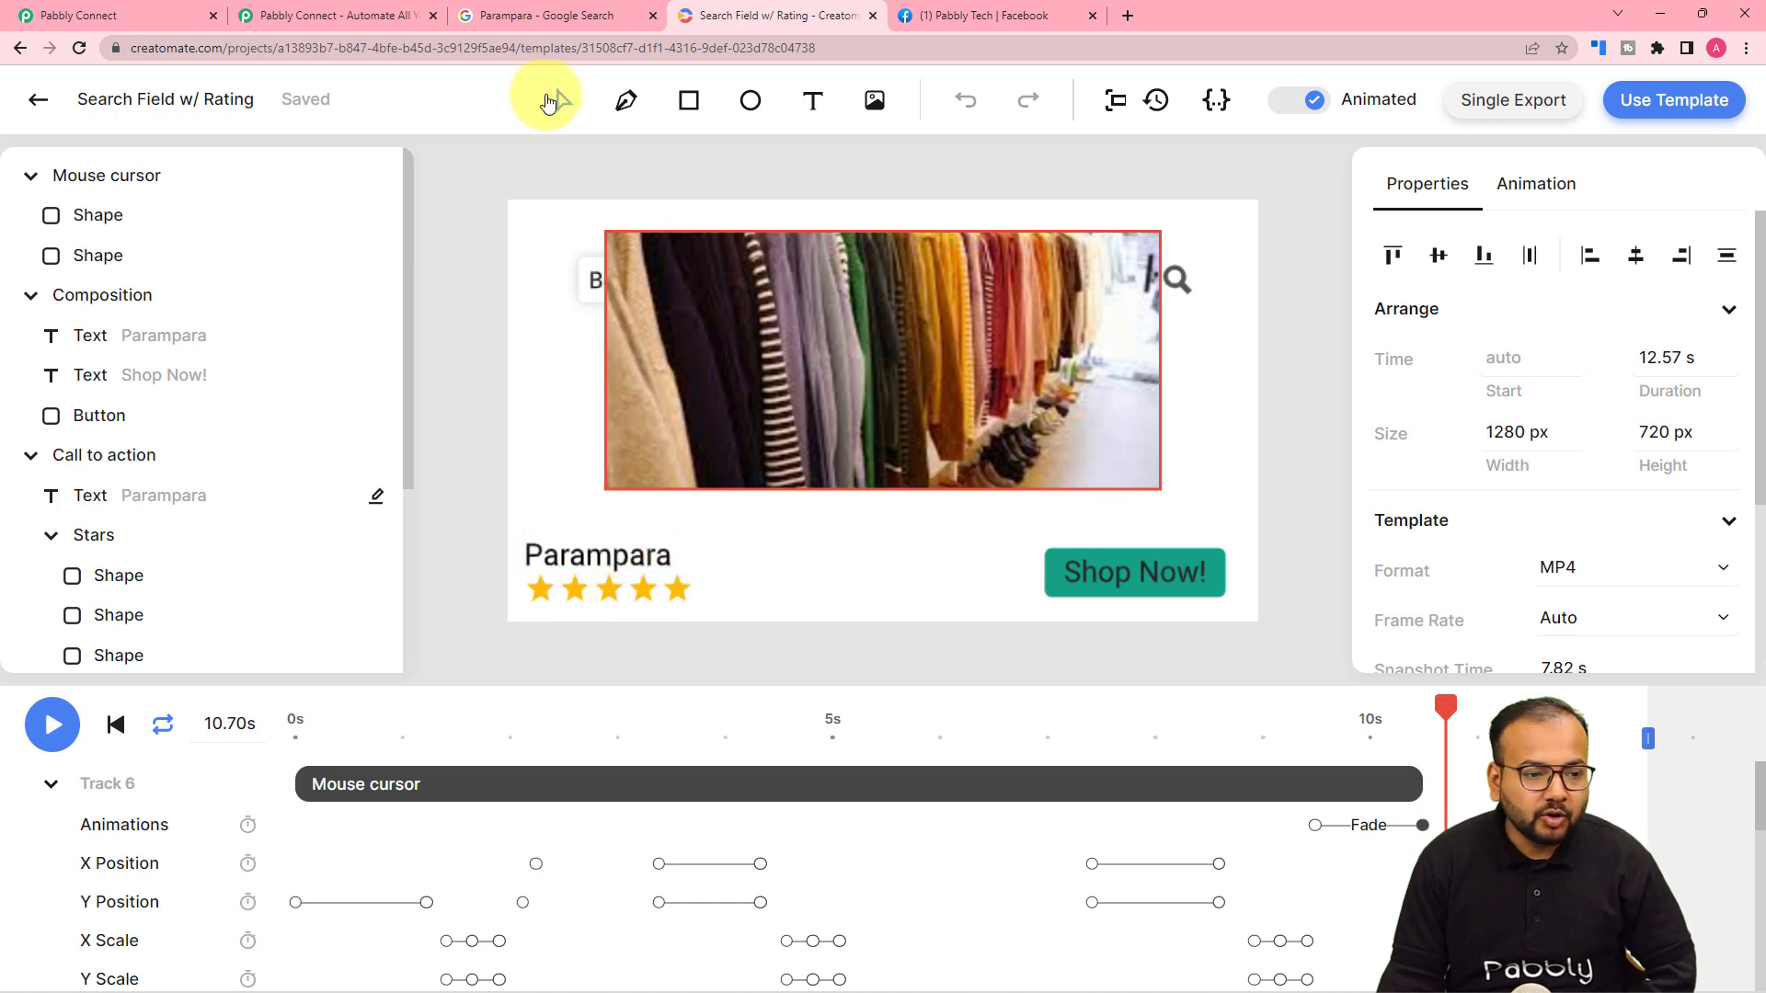
# Back in Pabbly Connect, select Search Field w/ Rating as the template for the Creatomate render.
pyautogui.click(97, 15)
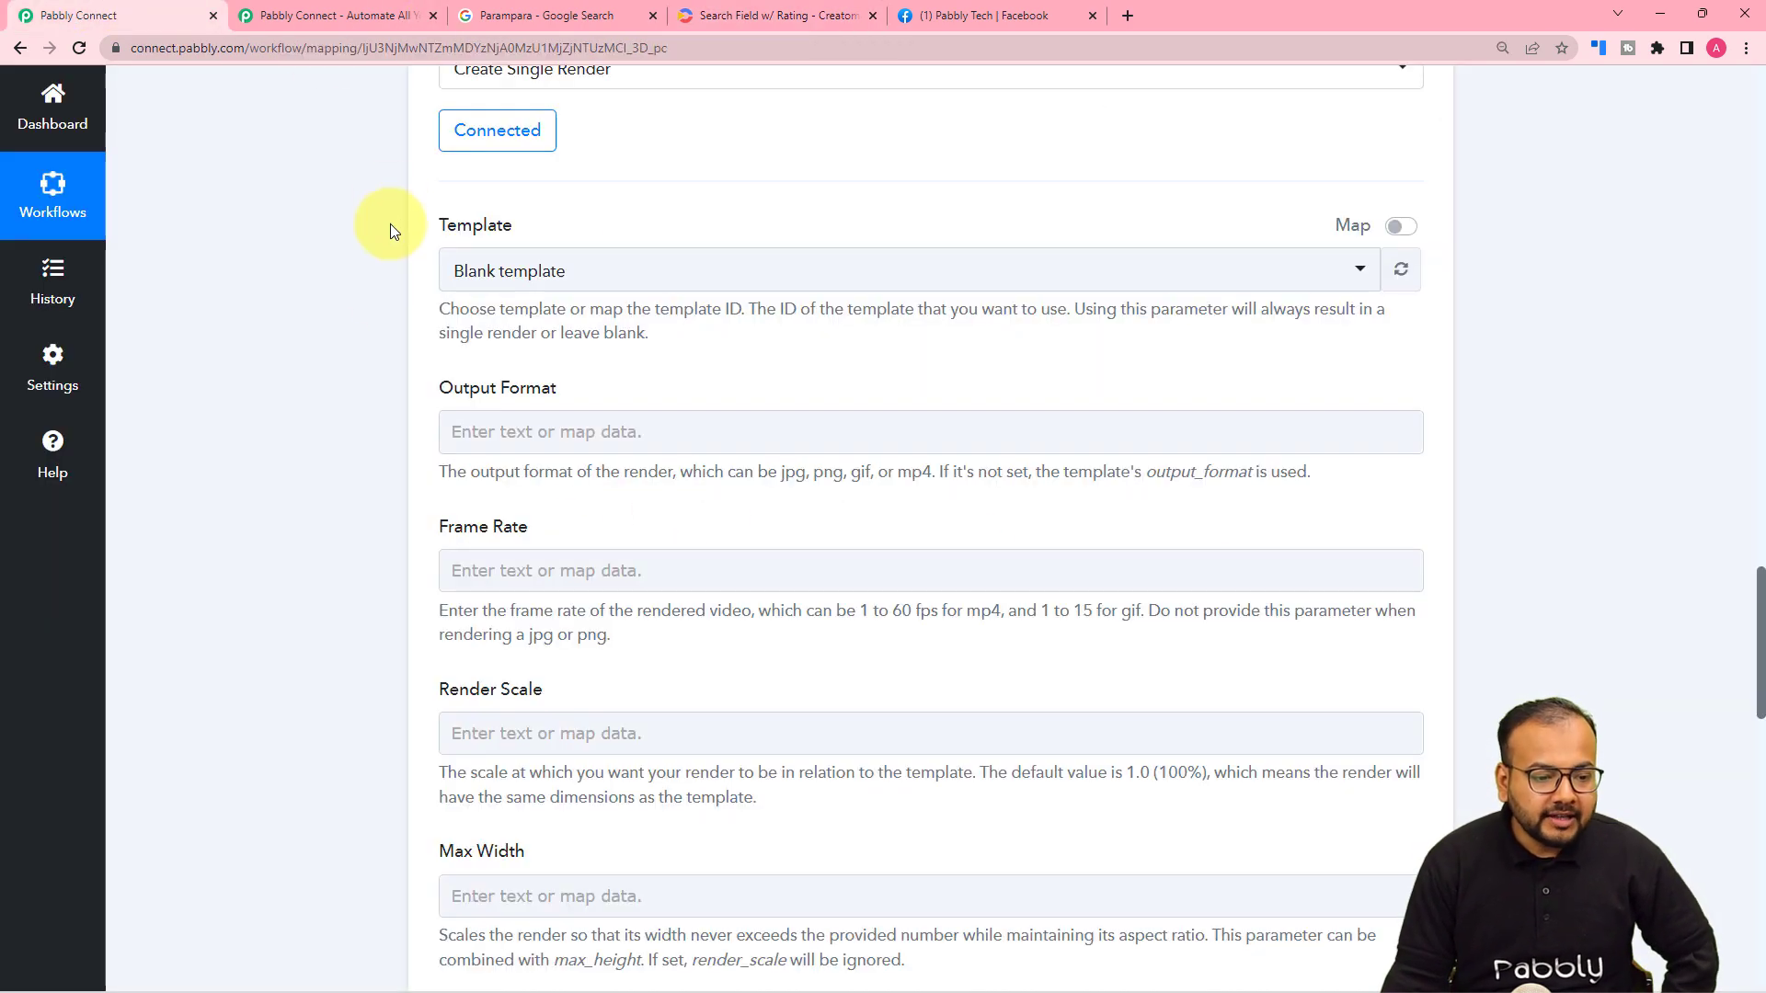
pyautogui.click(578, 279)
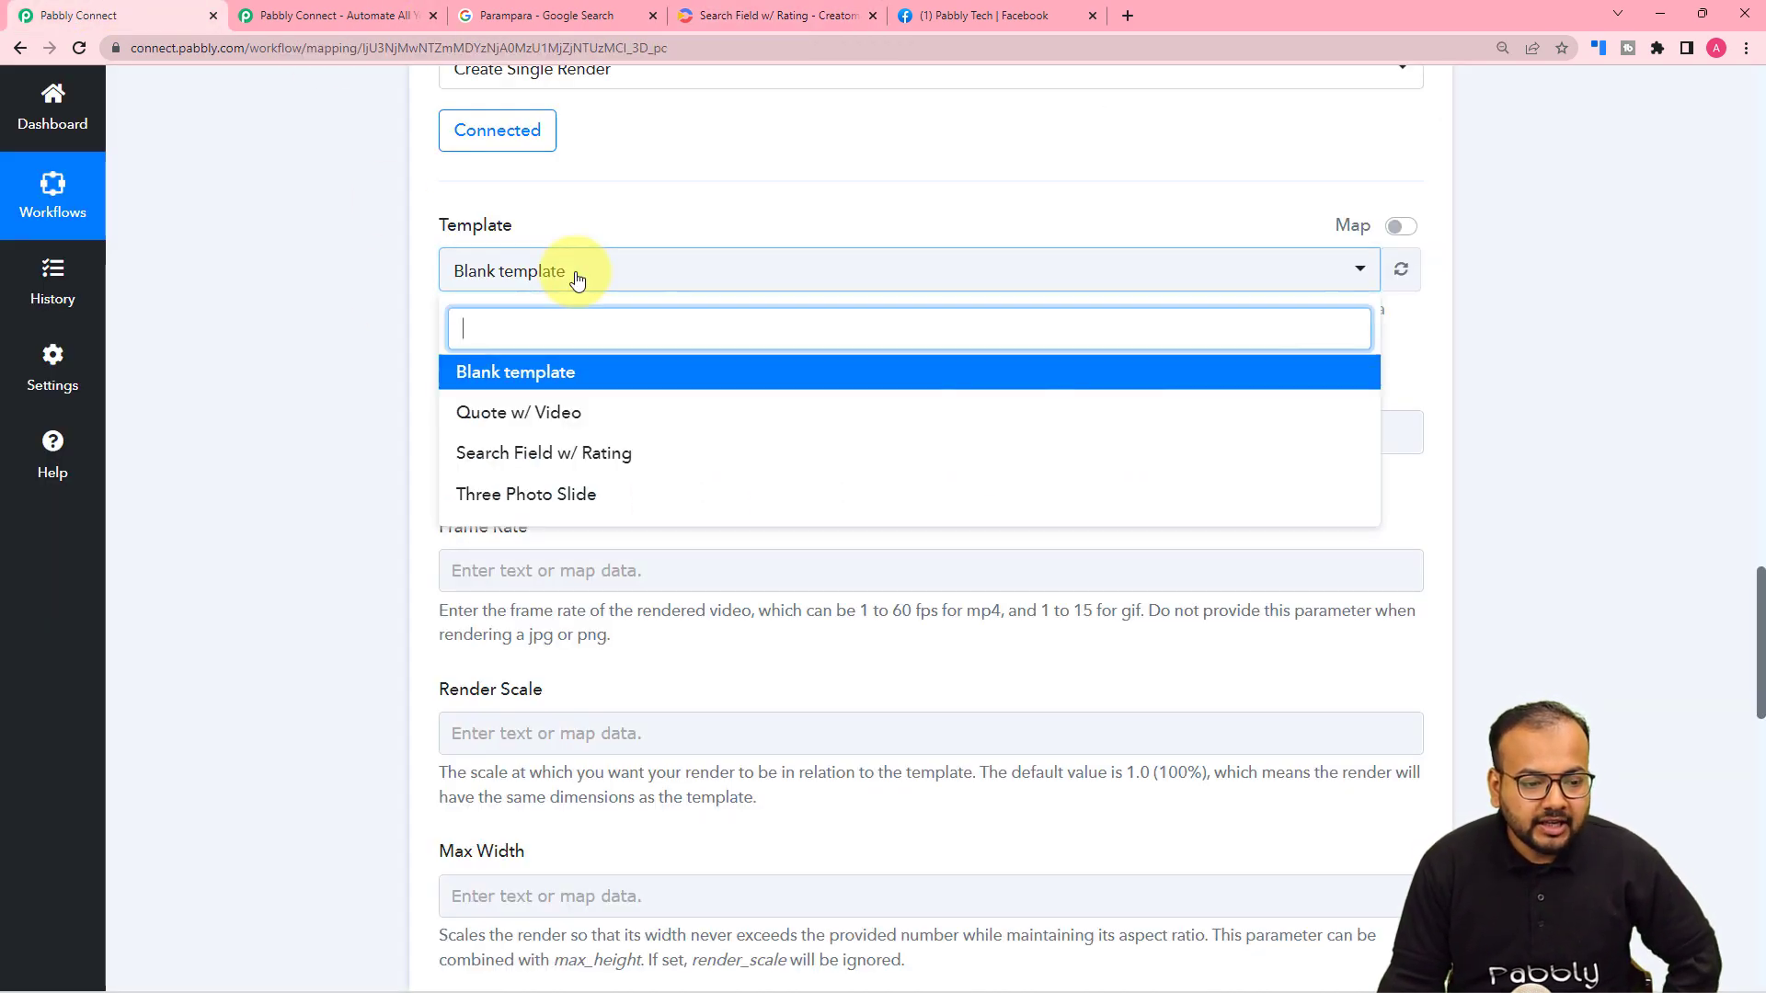
pyautogui.click(494, 460)
pyautogui.scroll(-2, 338, 367)
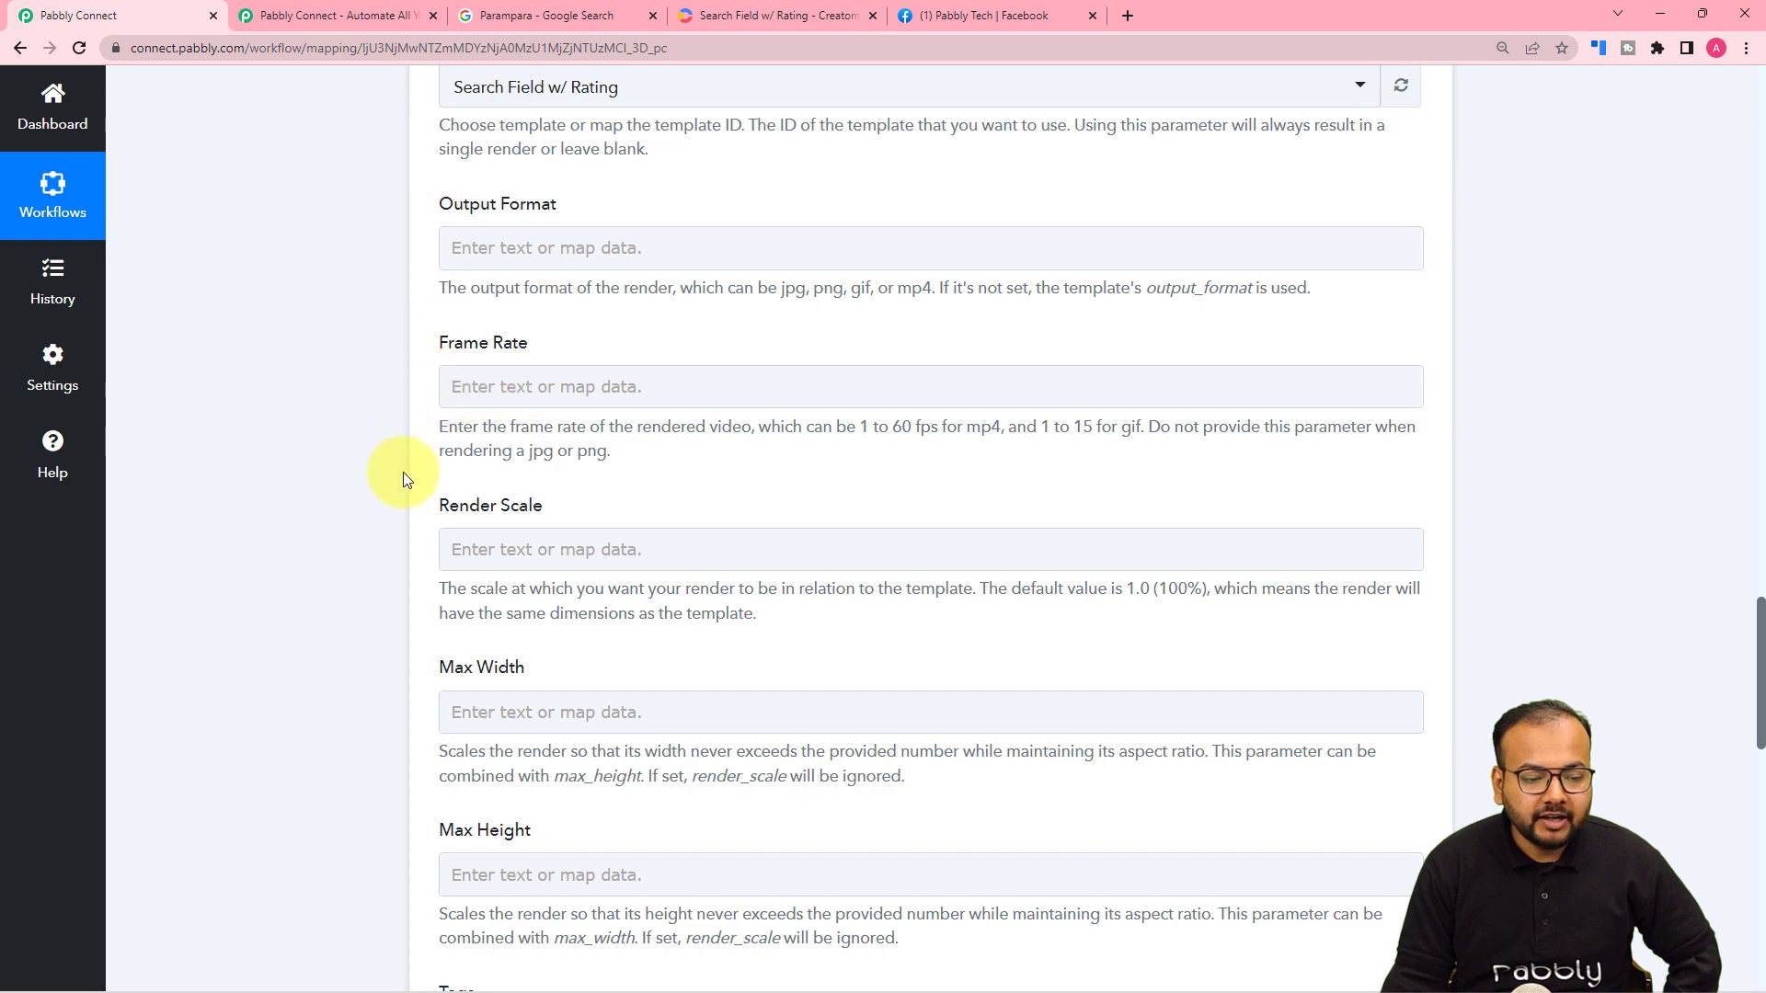
# Look through the action's optional fields down to Modifications and read Creatomate's documentation on the modifications object.
pyautogui.scroll(-5, 494, 507)
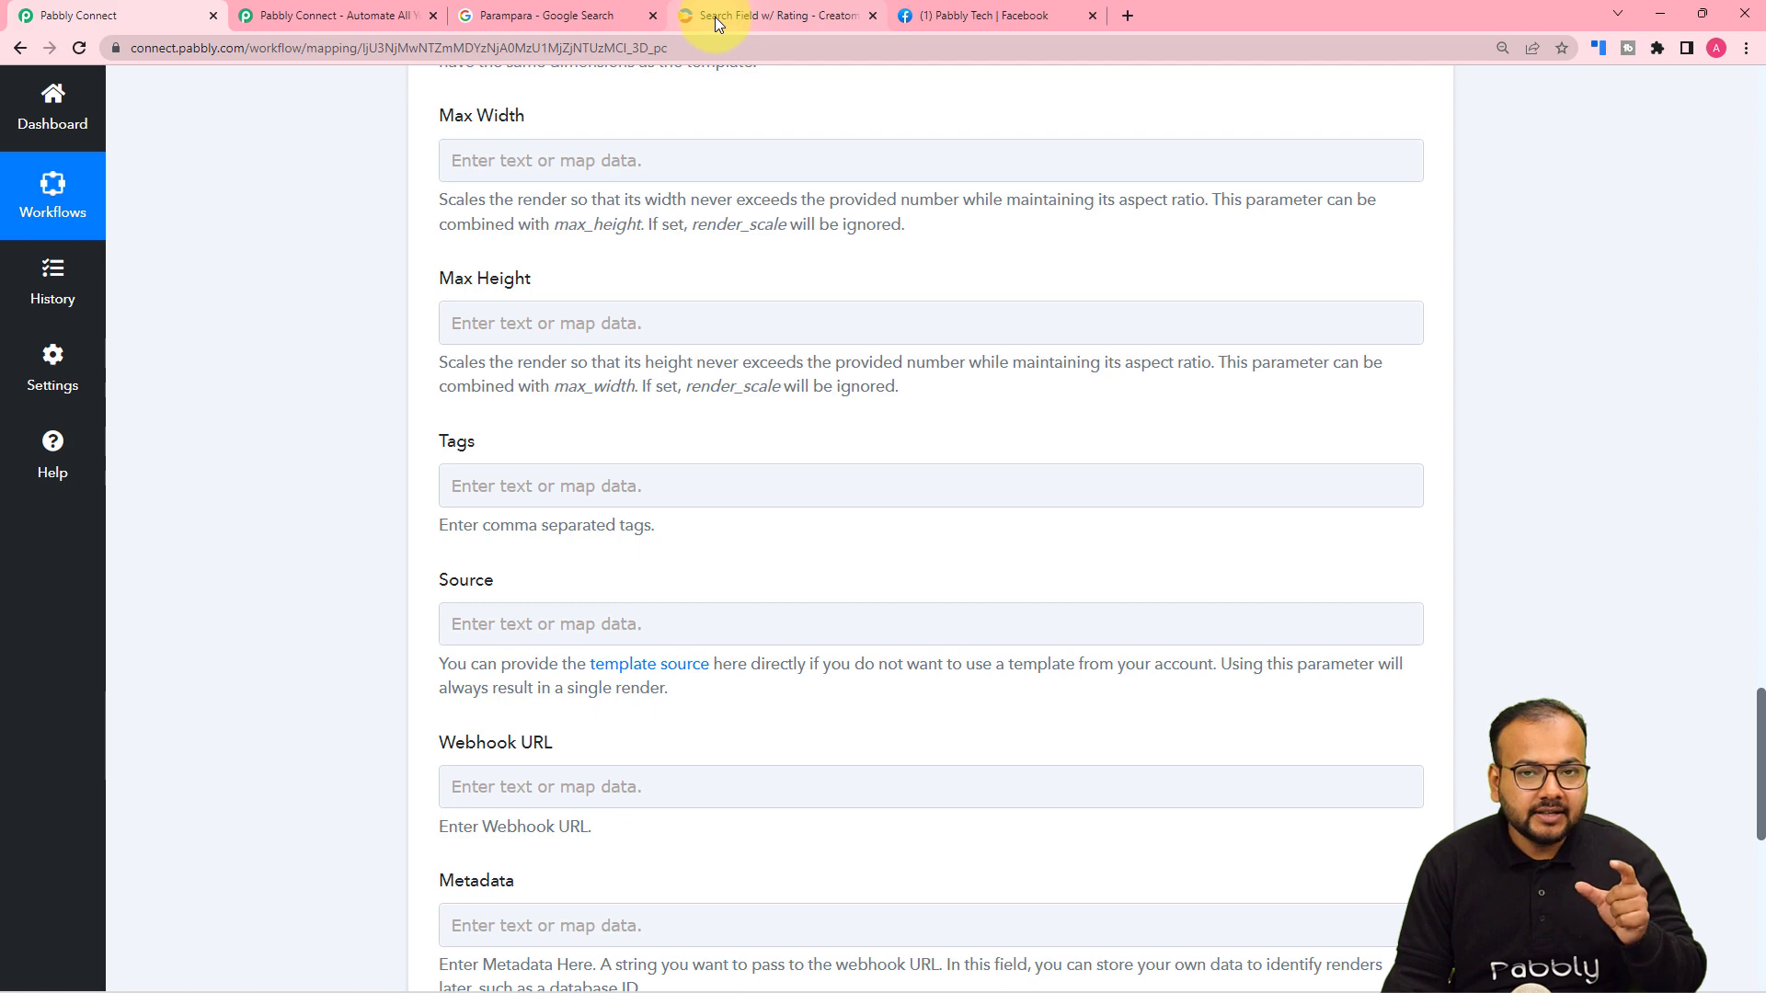
pyautogui.scroll(-4, 478, 411)
pyautogui.scroll(-4, 477, 418)
pyautogui.click(601, 355)
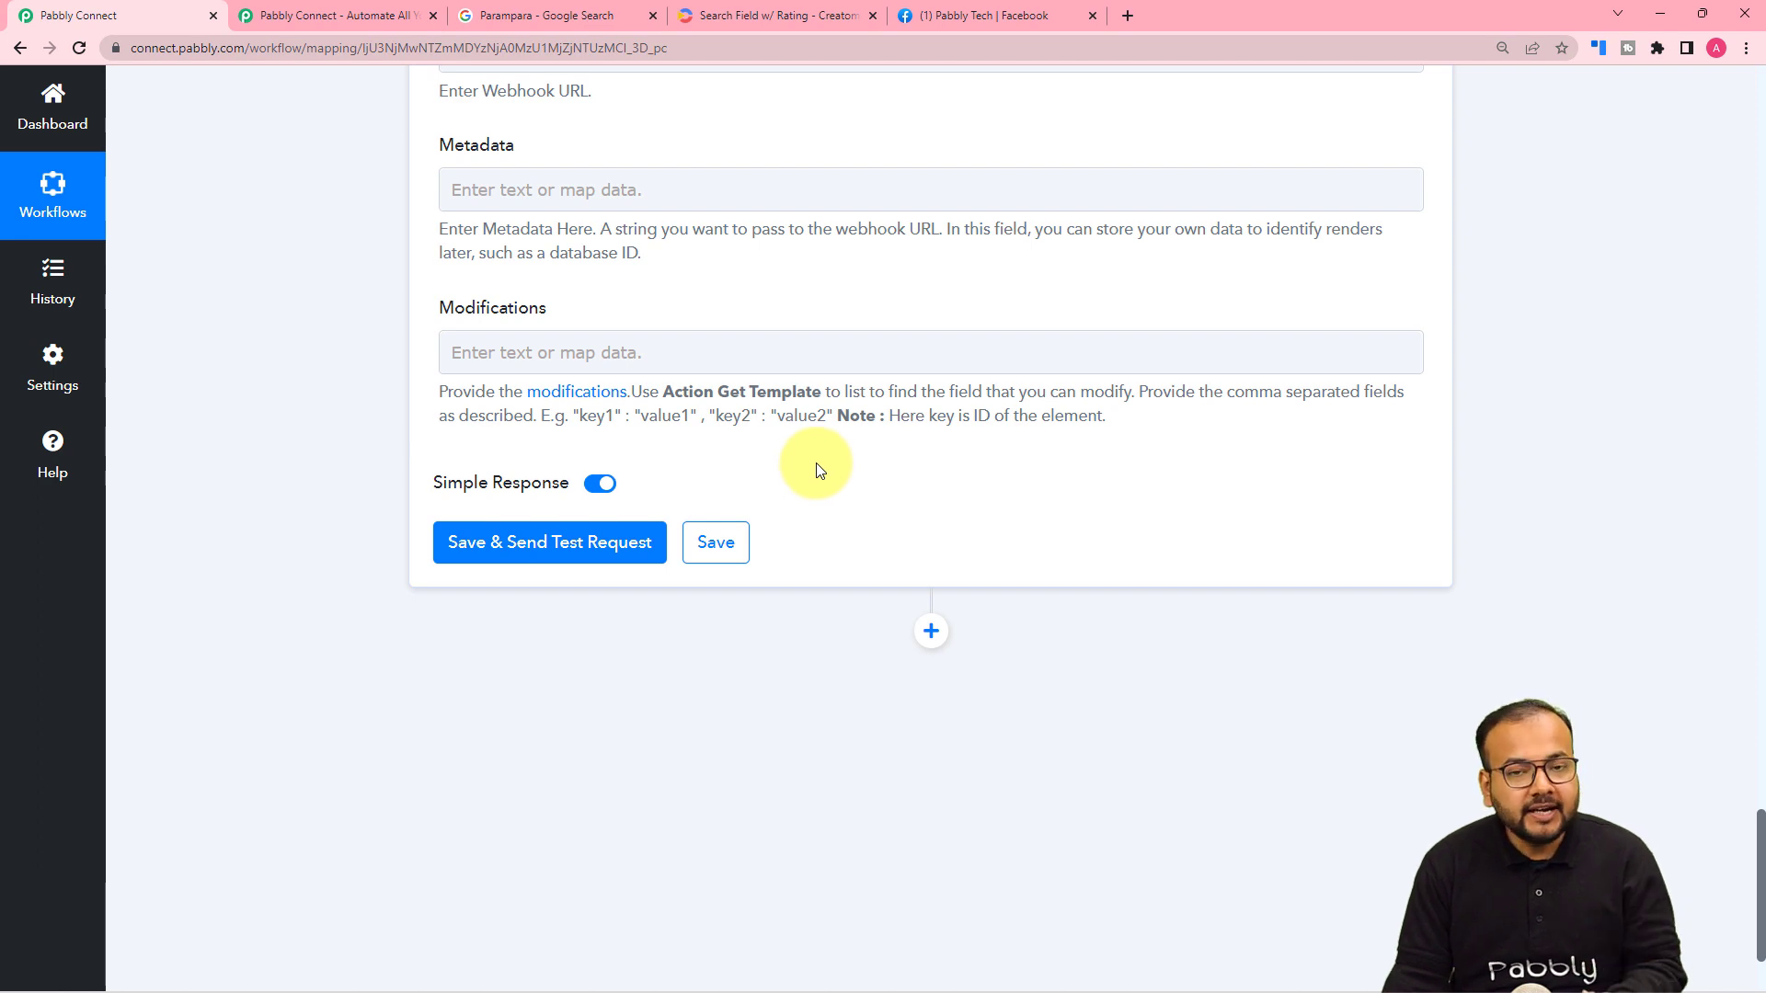
pyautogui.click(563, 390)
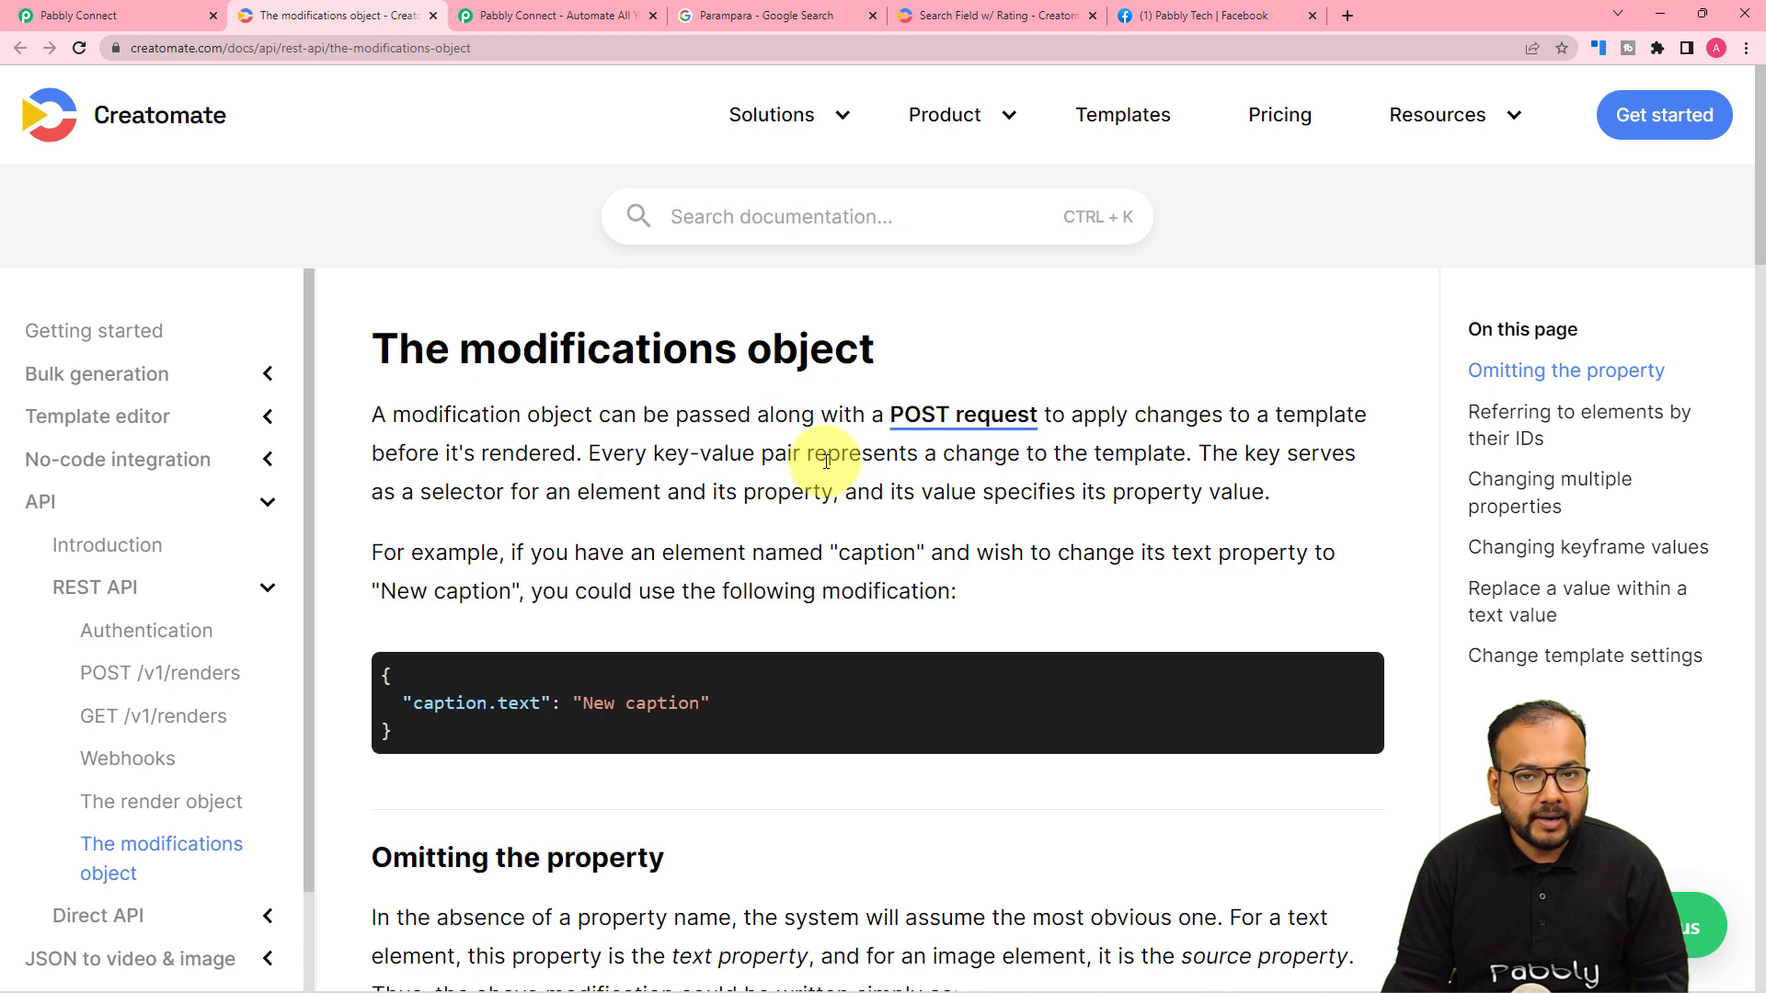
pyautogui.click(55, 16)
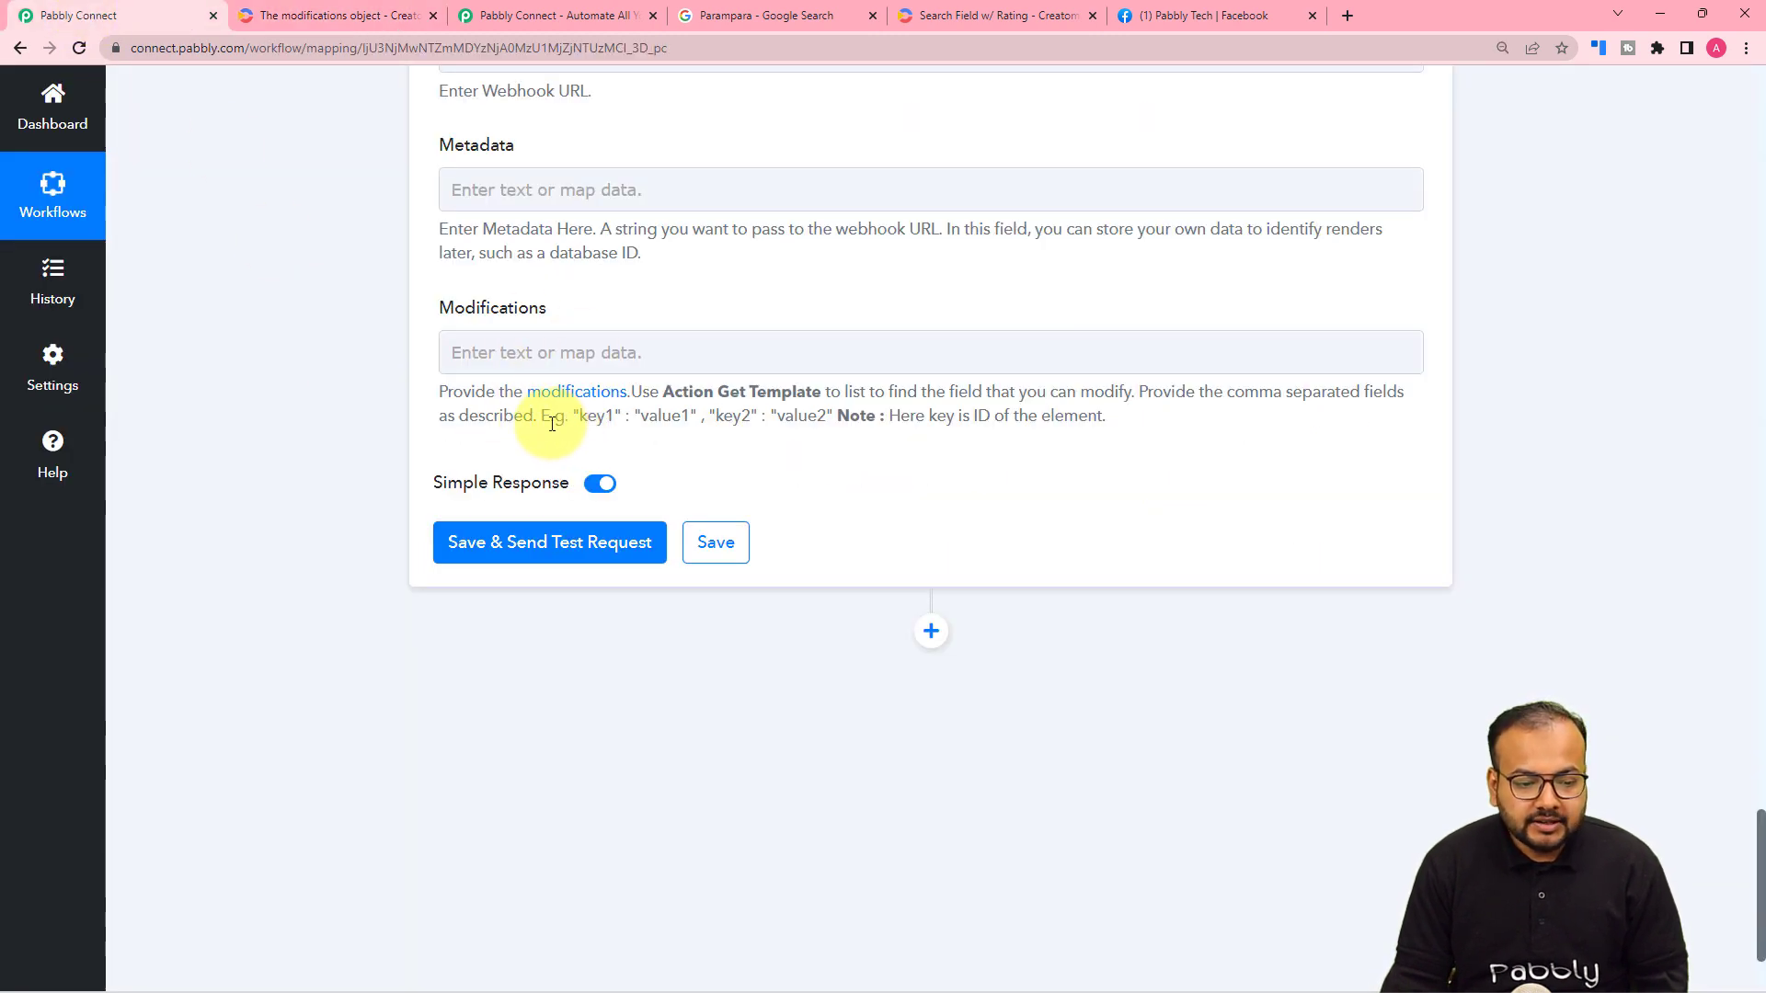
# Inspect the Parampara text element under Composition in the Creatomate template and return to the Pabbly Connect workflow.
pyautogui.click(932, 13)
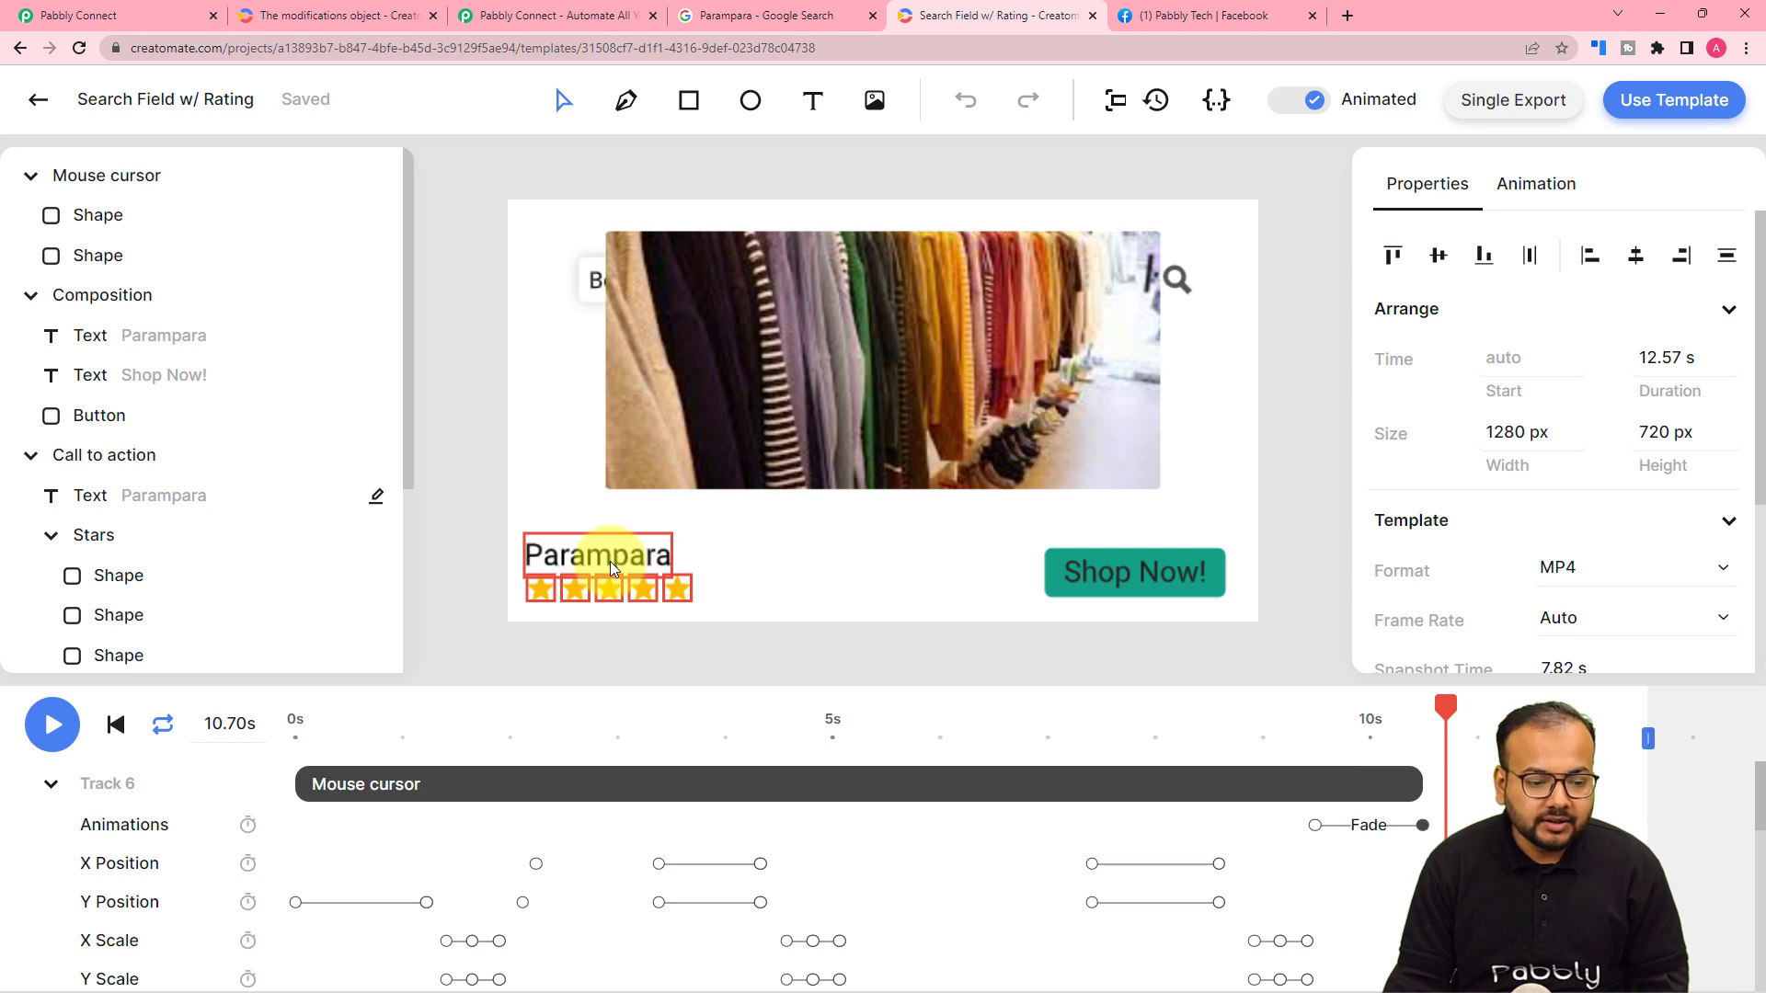
pyautogui.click(85, 337)
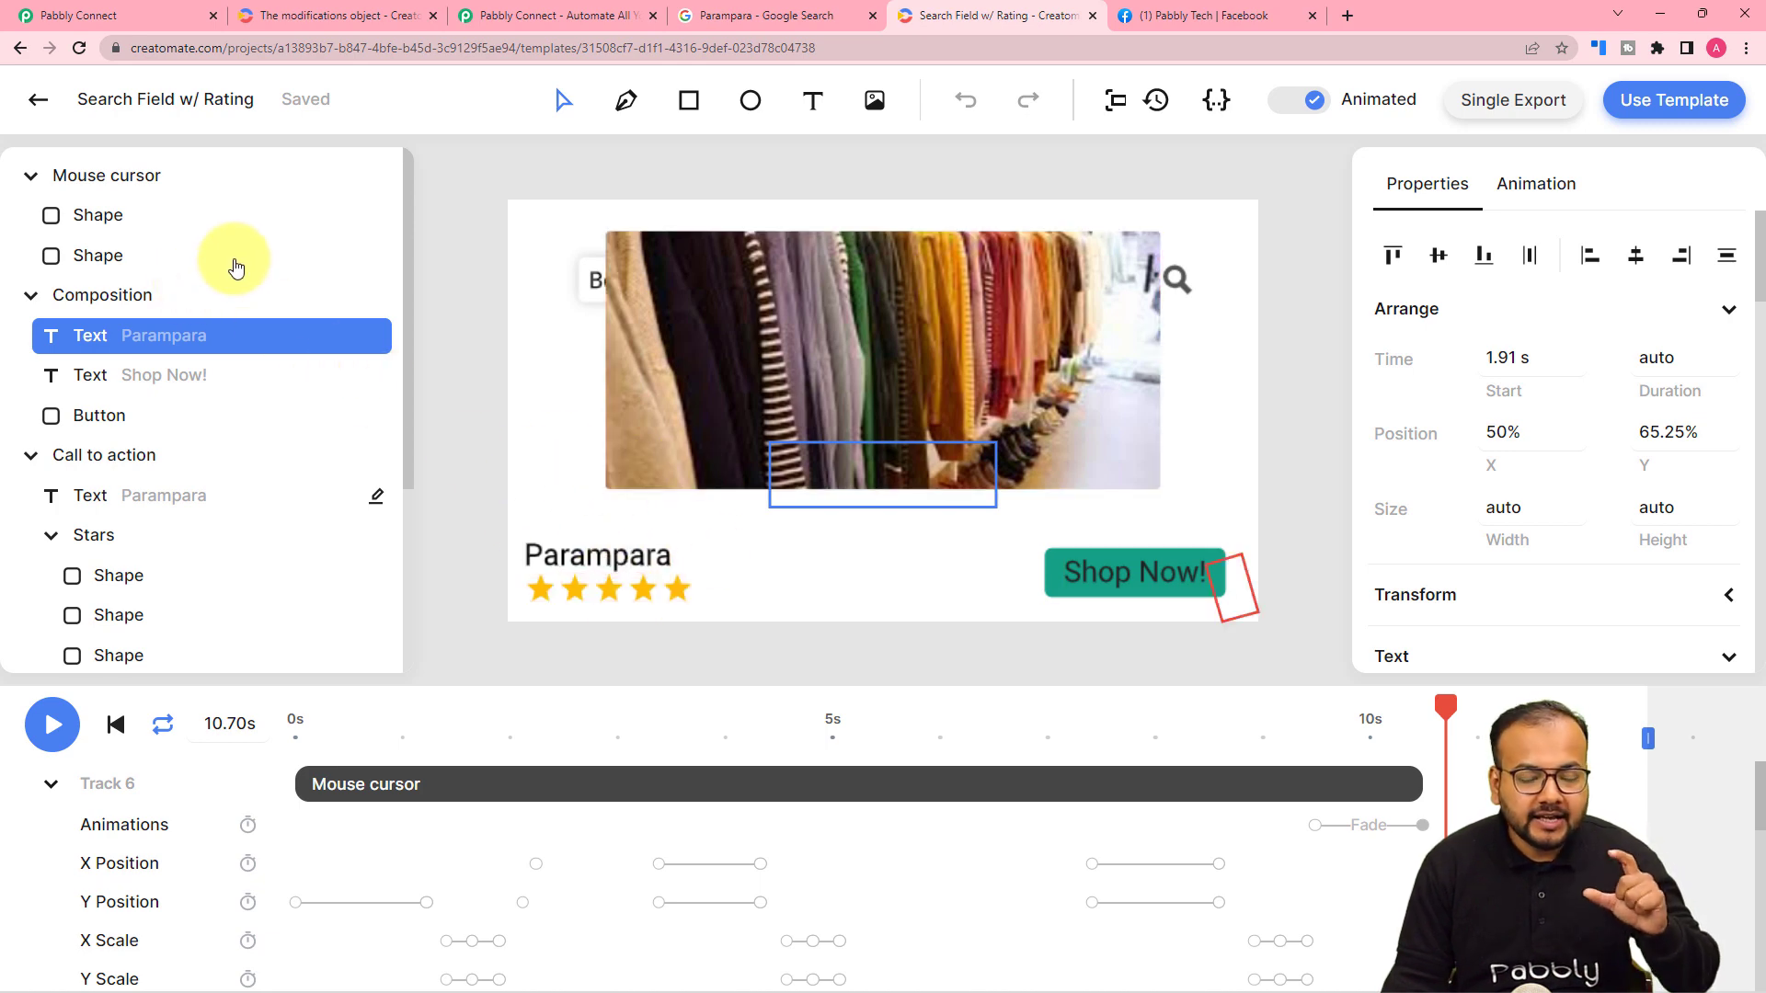
pyautogui.click(87, 15)
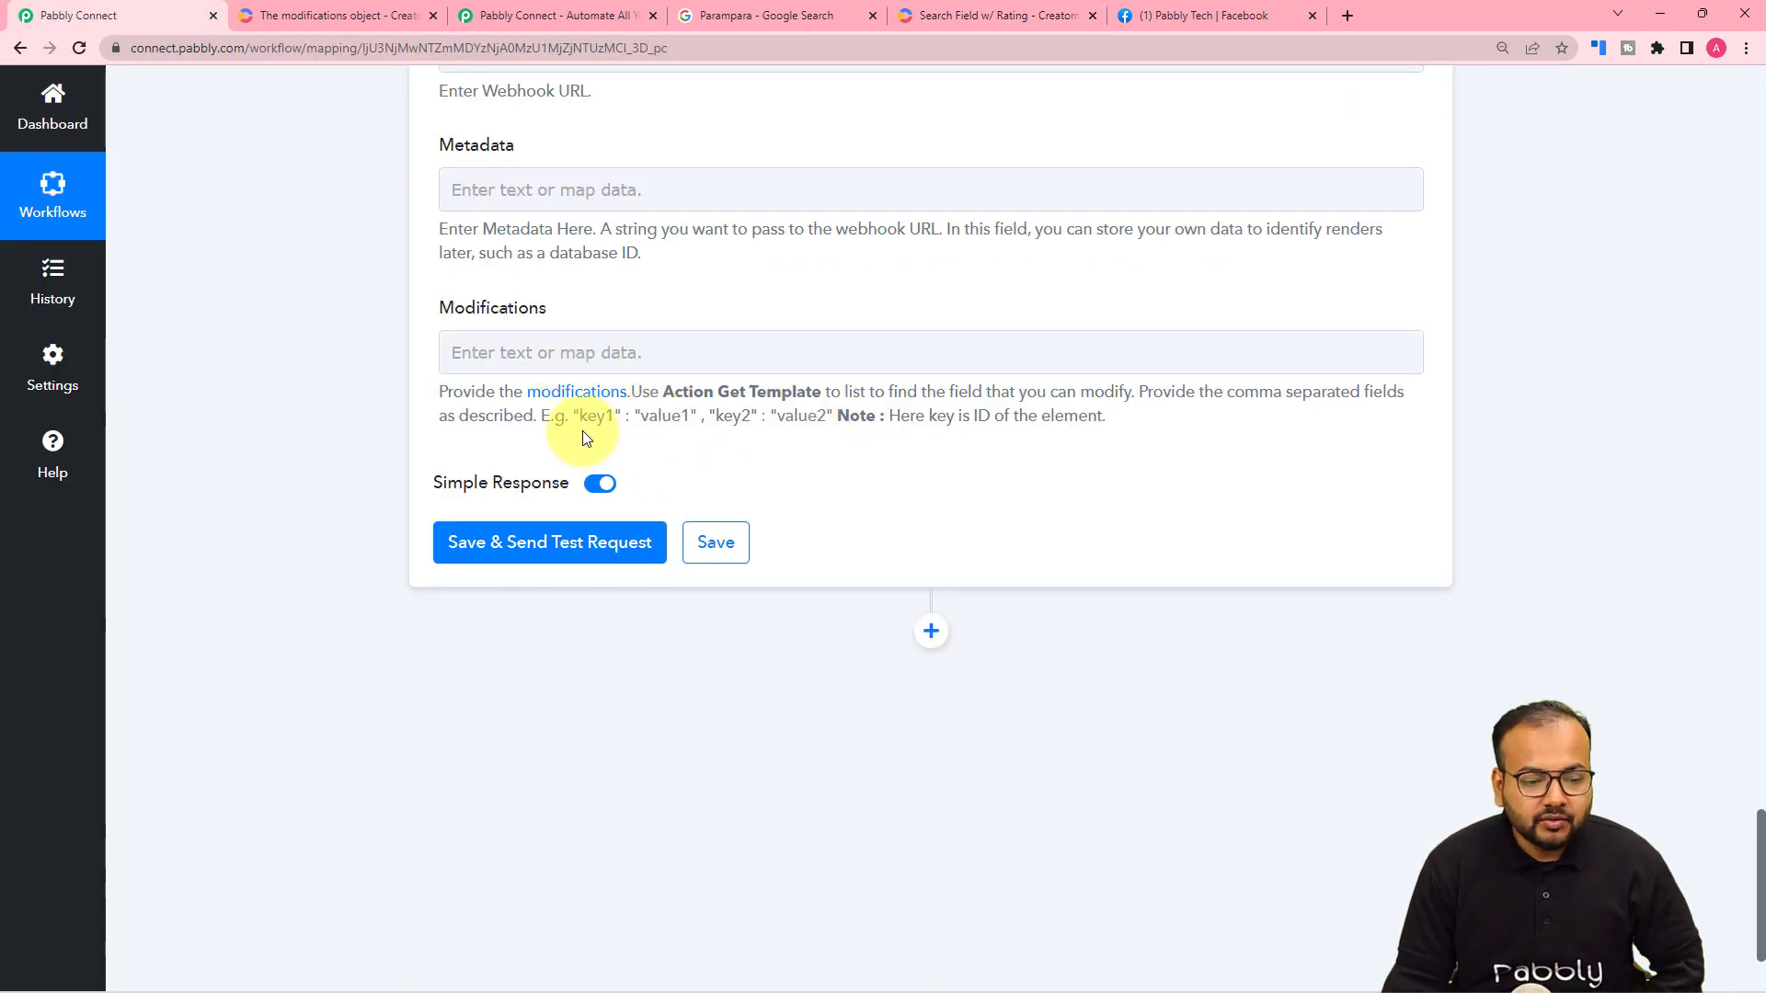
# Copy the sample pair "key1" : "value1" from the help text into the Modifications field.
pyautogui.moveTo(573, 417); pyautogui.dragTo(679, 411)
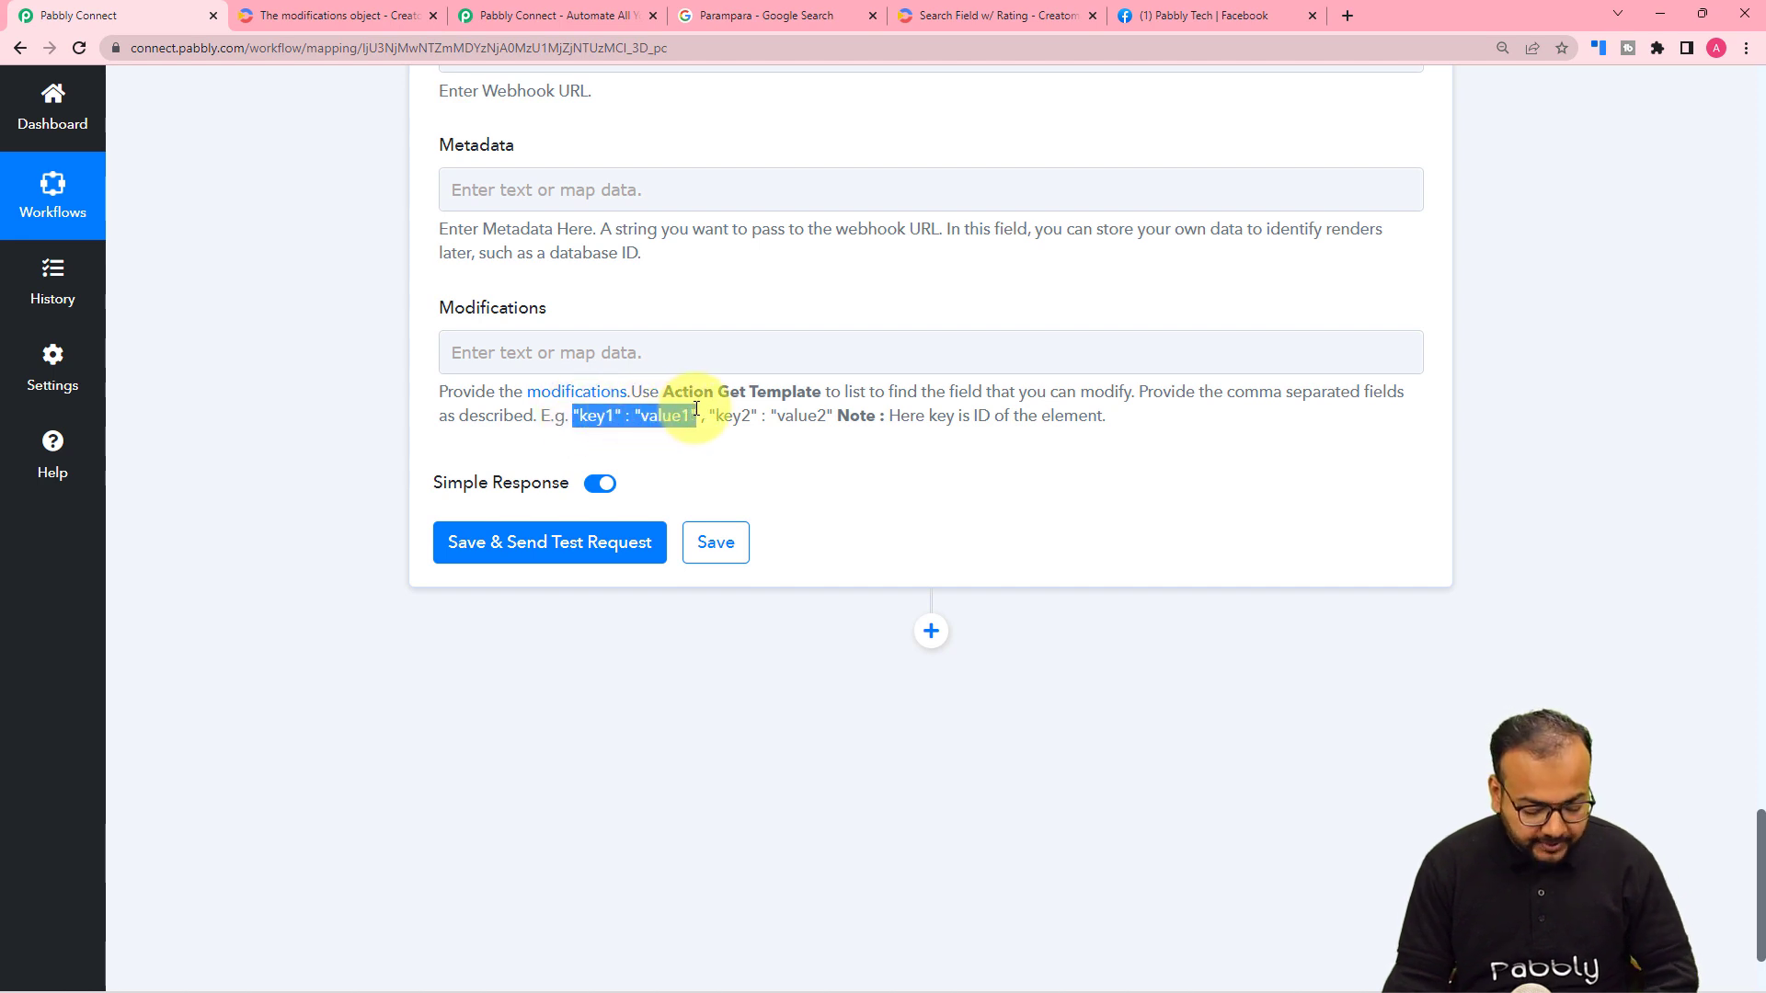
pyautogui.click(593, 352)
pyautogui.write('"key1" : "value1"')
pyautogui.click(356, 360)
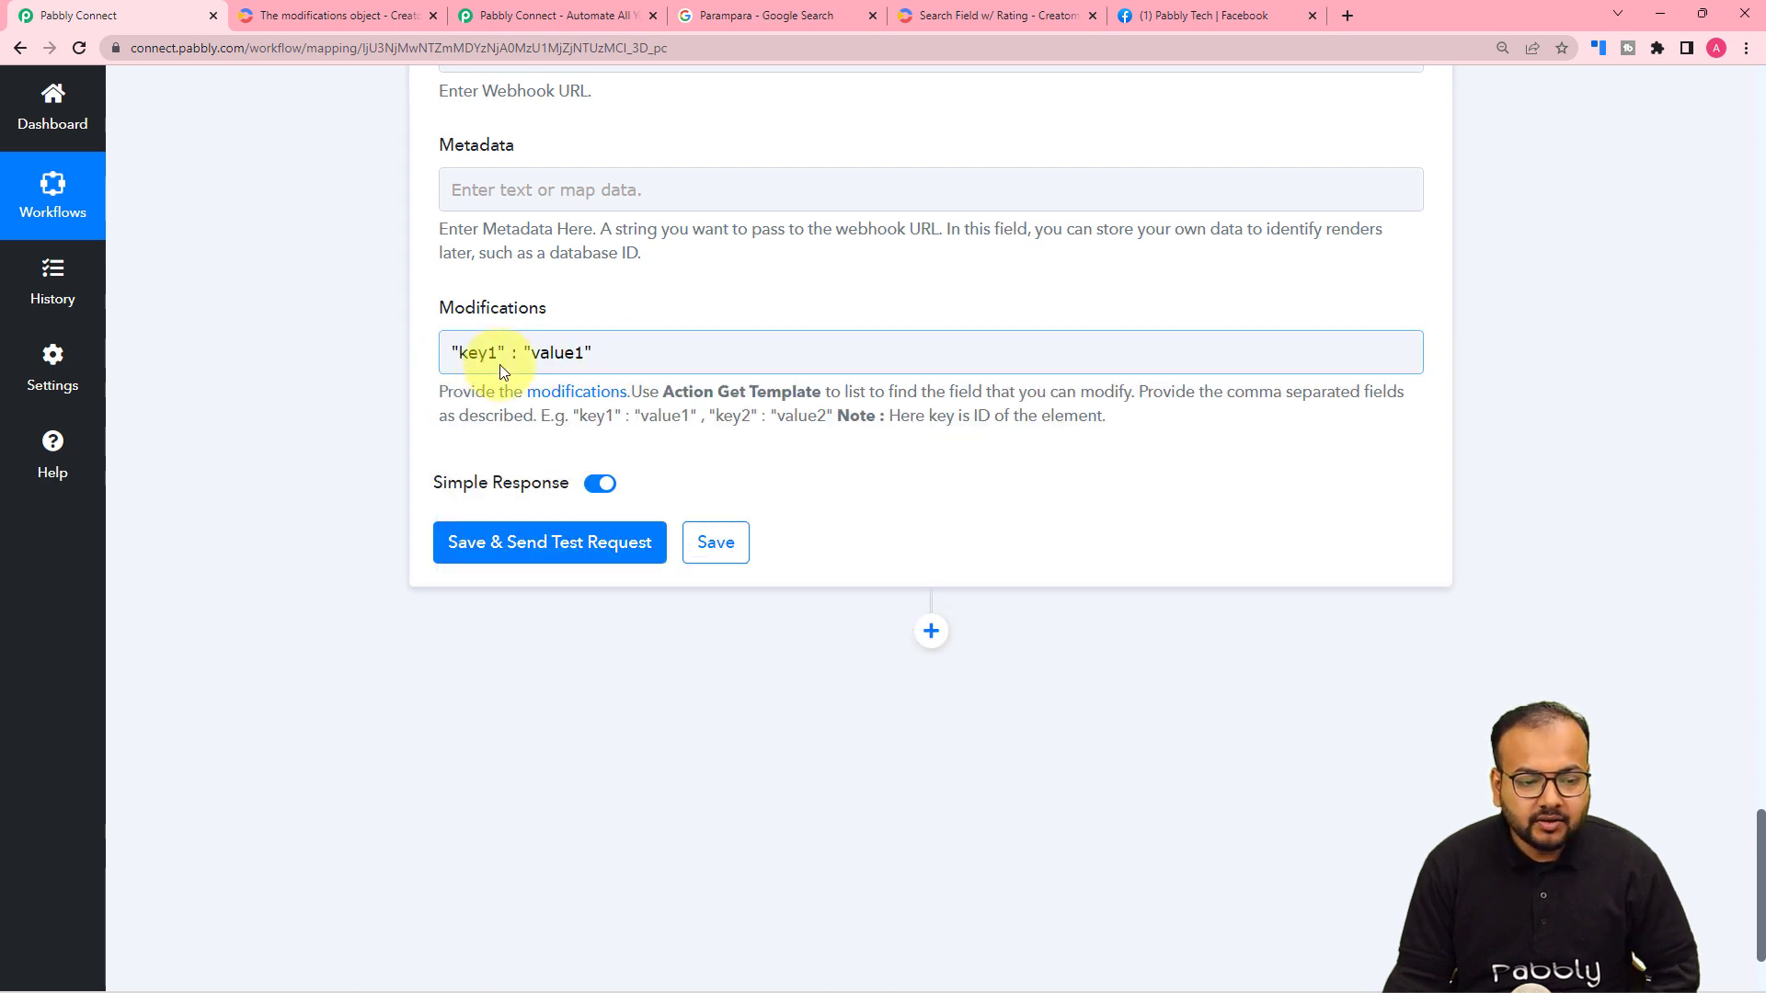
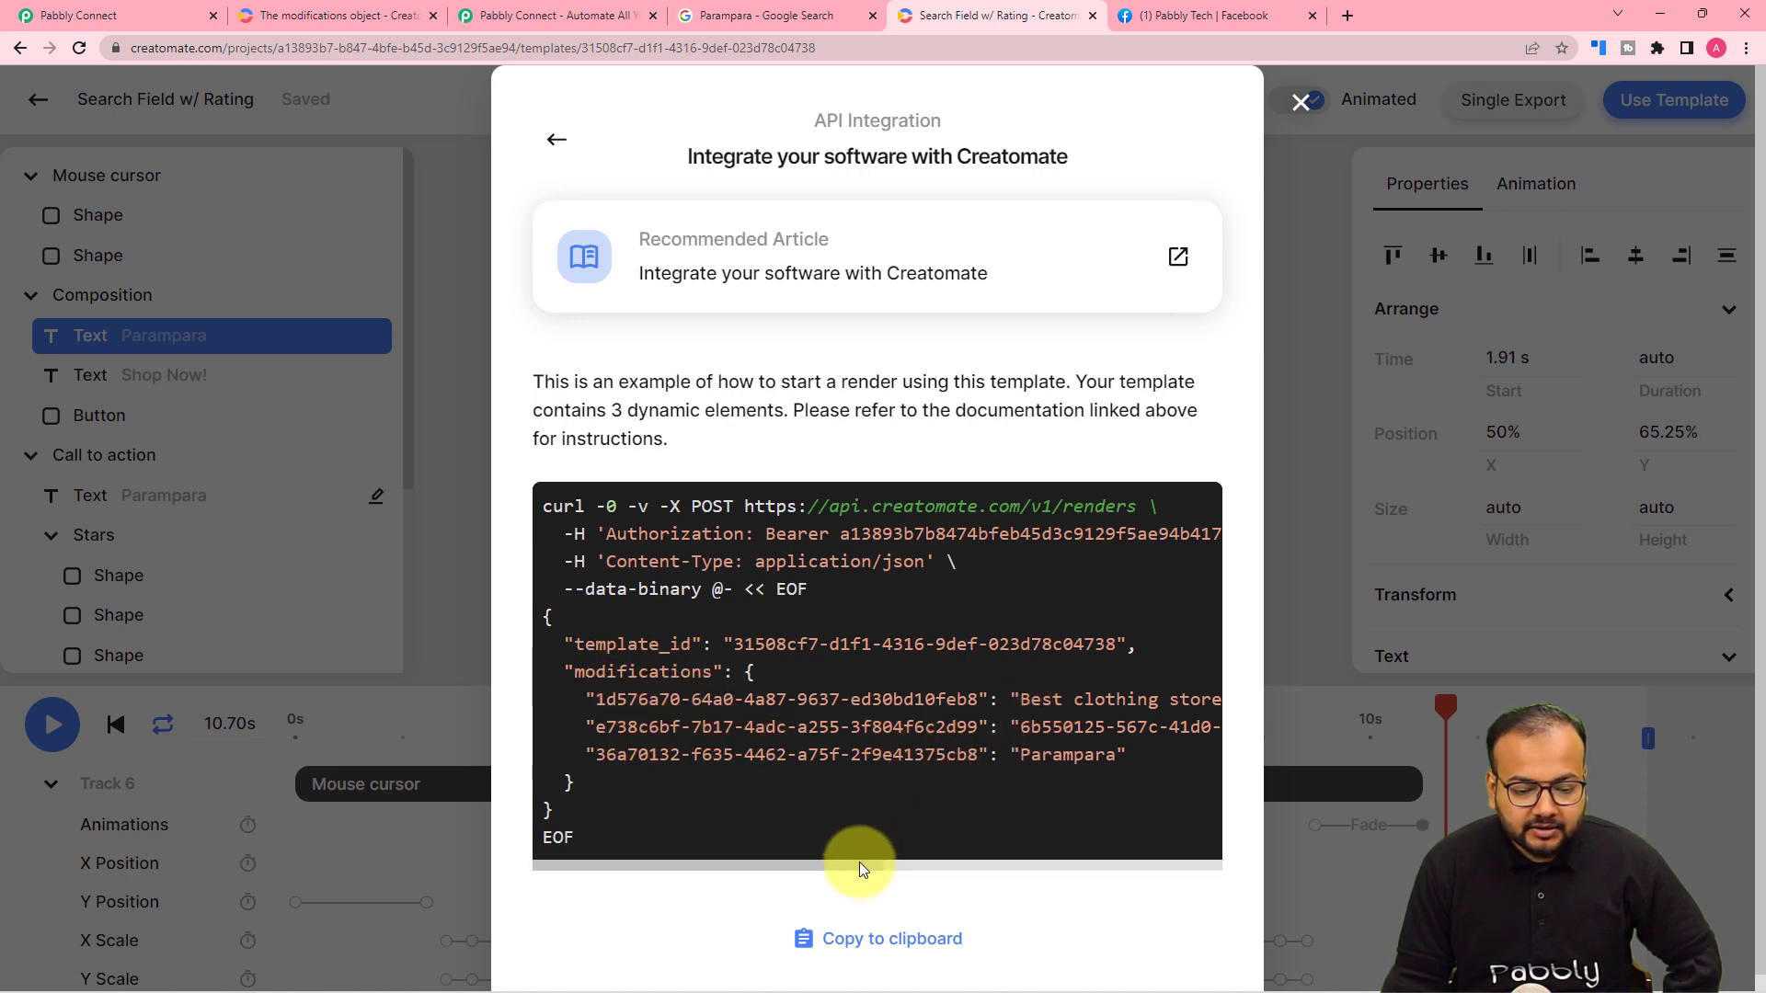
# Copy the ID of the Parampara text element from the modifications block in Creatomate's API integration example.
pyautogui.moveTo(859, 867); pyautogui.dragTo(968, 868)
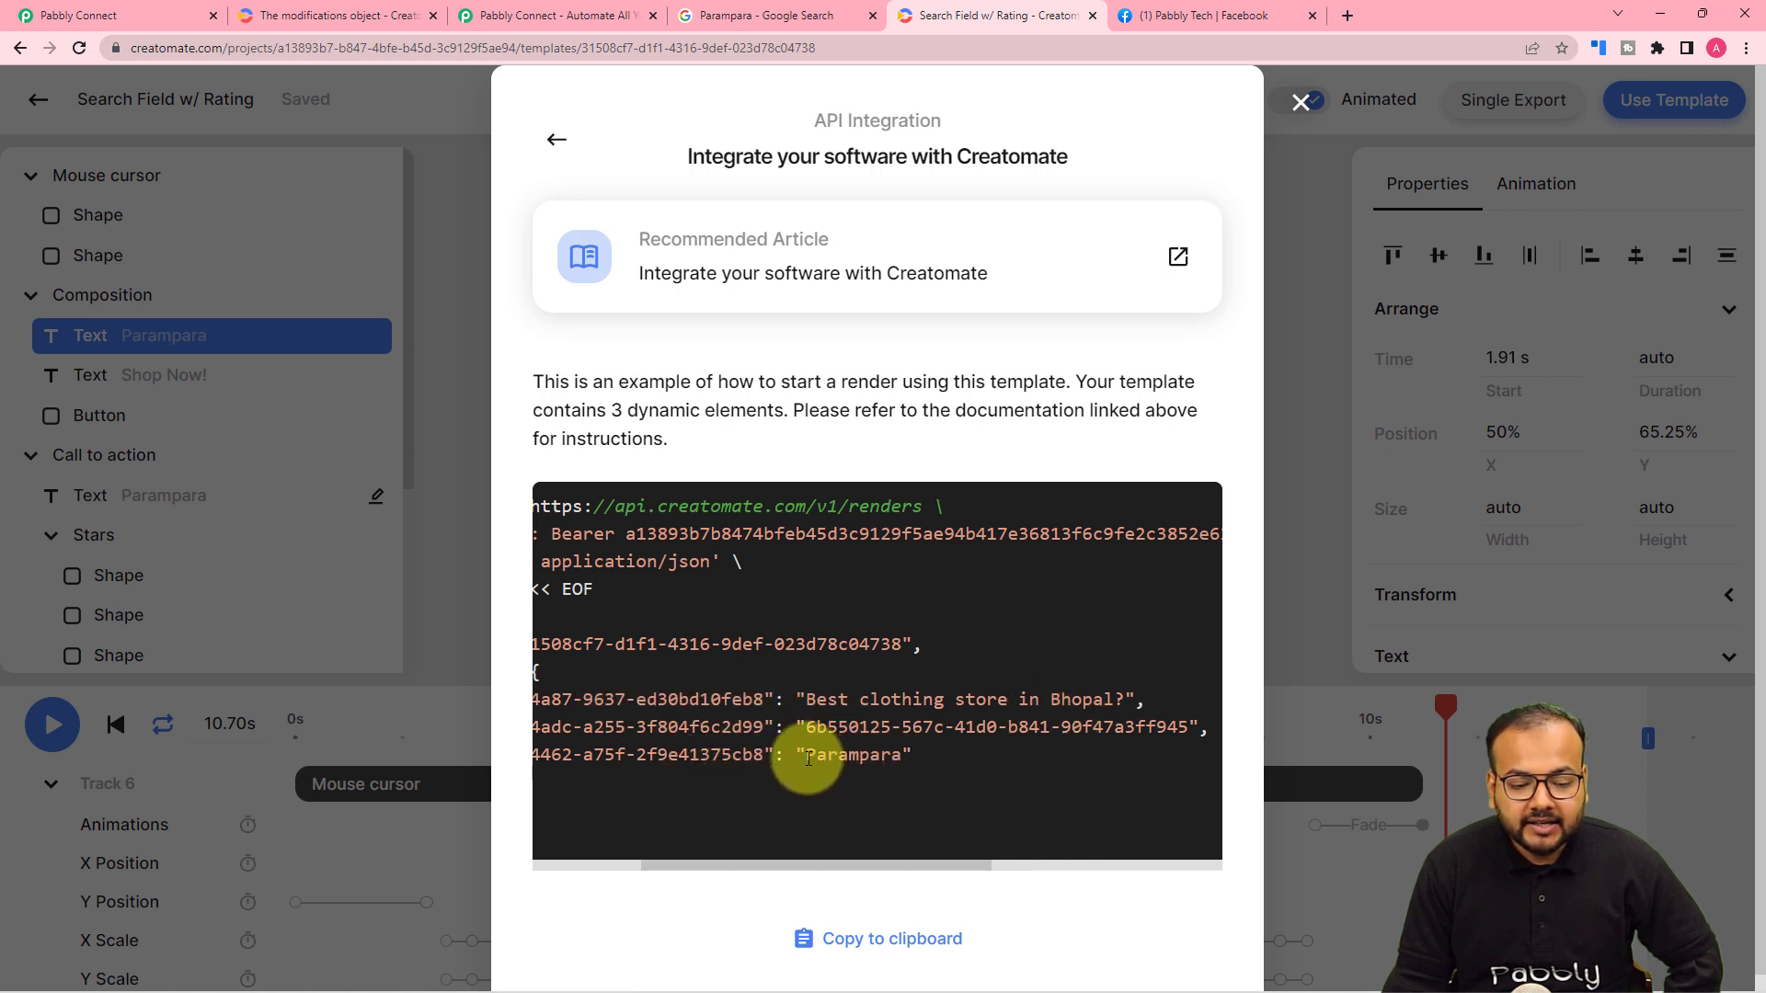
pyautogui.hscroll(-3, 690, 736)
pyautogui.scroll(-1, 690, 736)
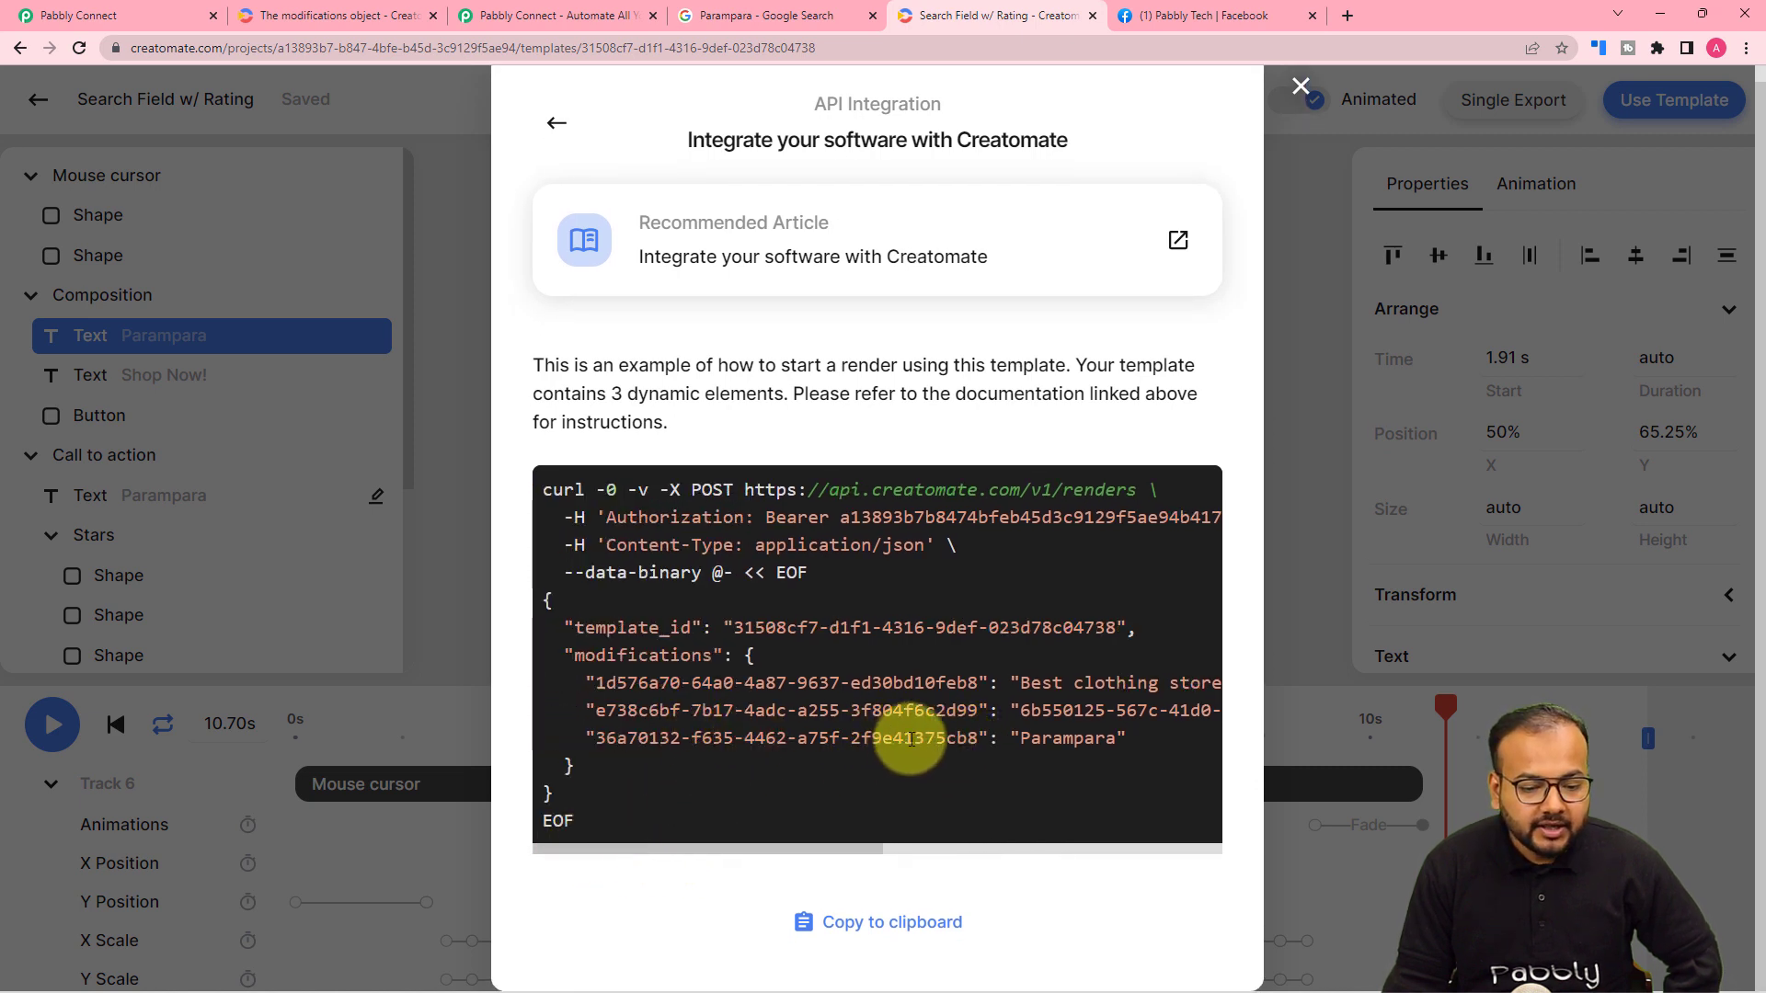
pyautogui.moveTo(977, 739); pyautogui.dragTo(605, 747)
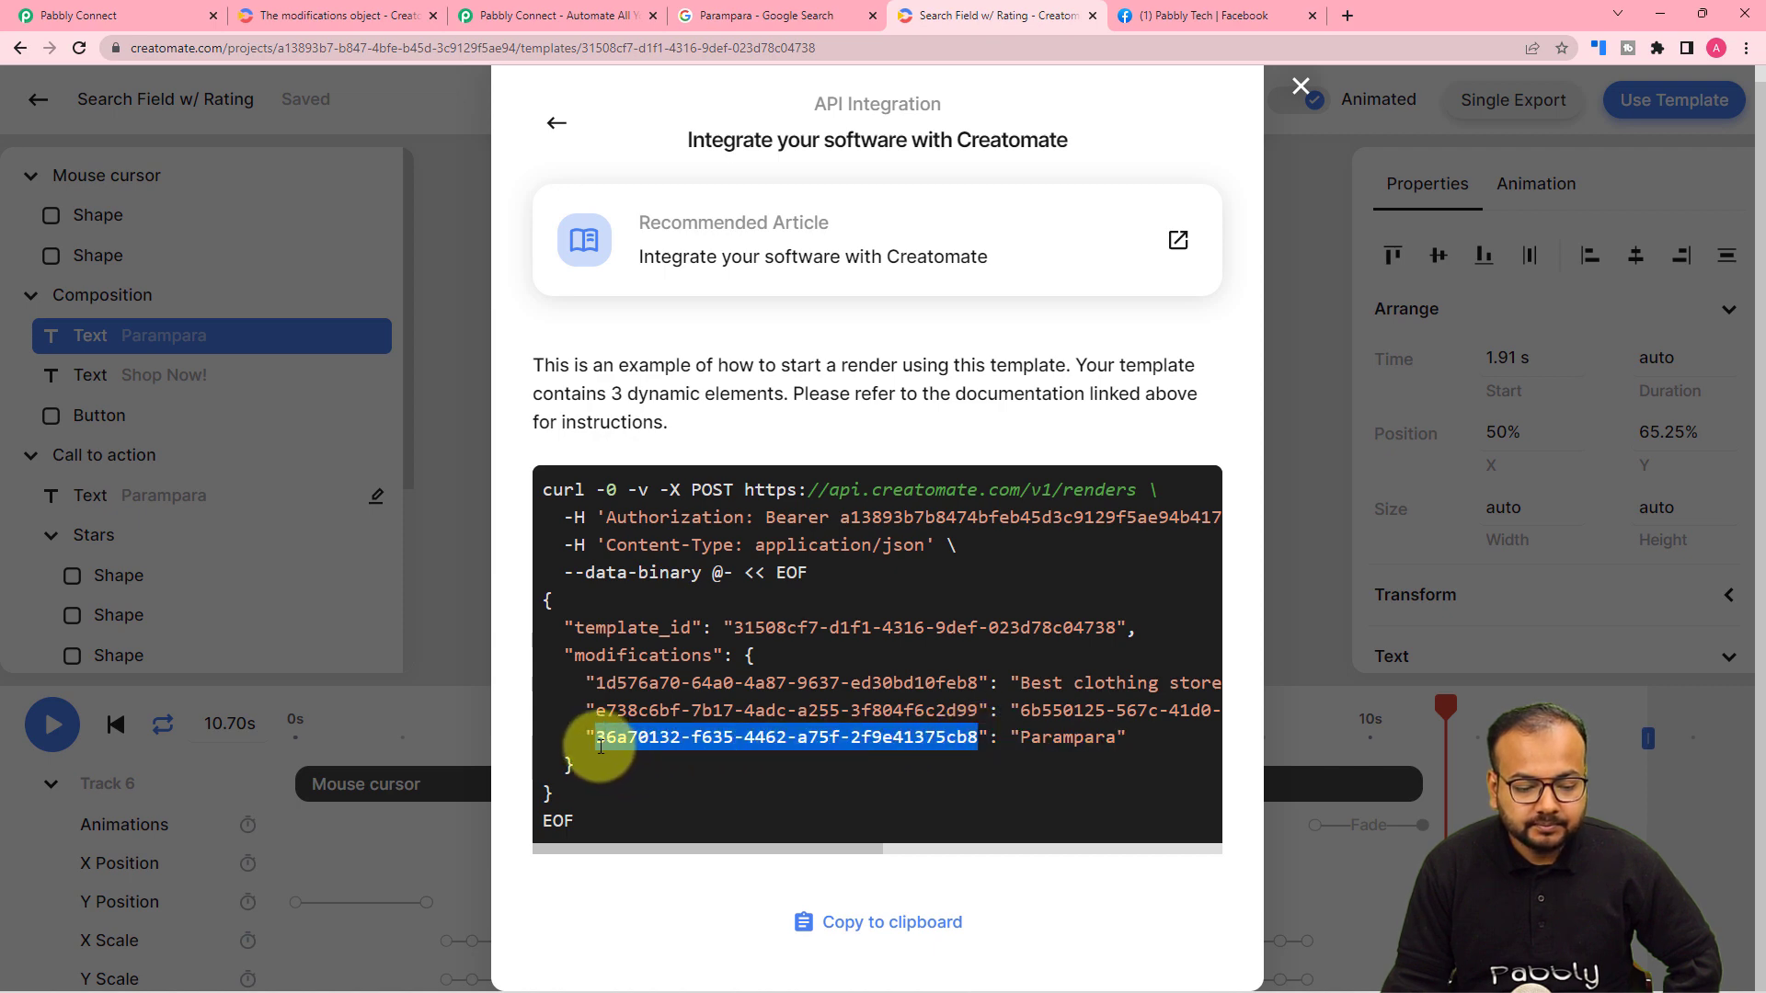
pyautogui.rightClick(608, 739)
pyautogui.click(634, 756)
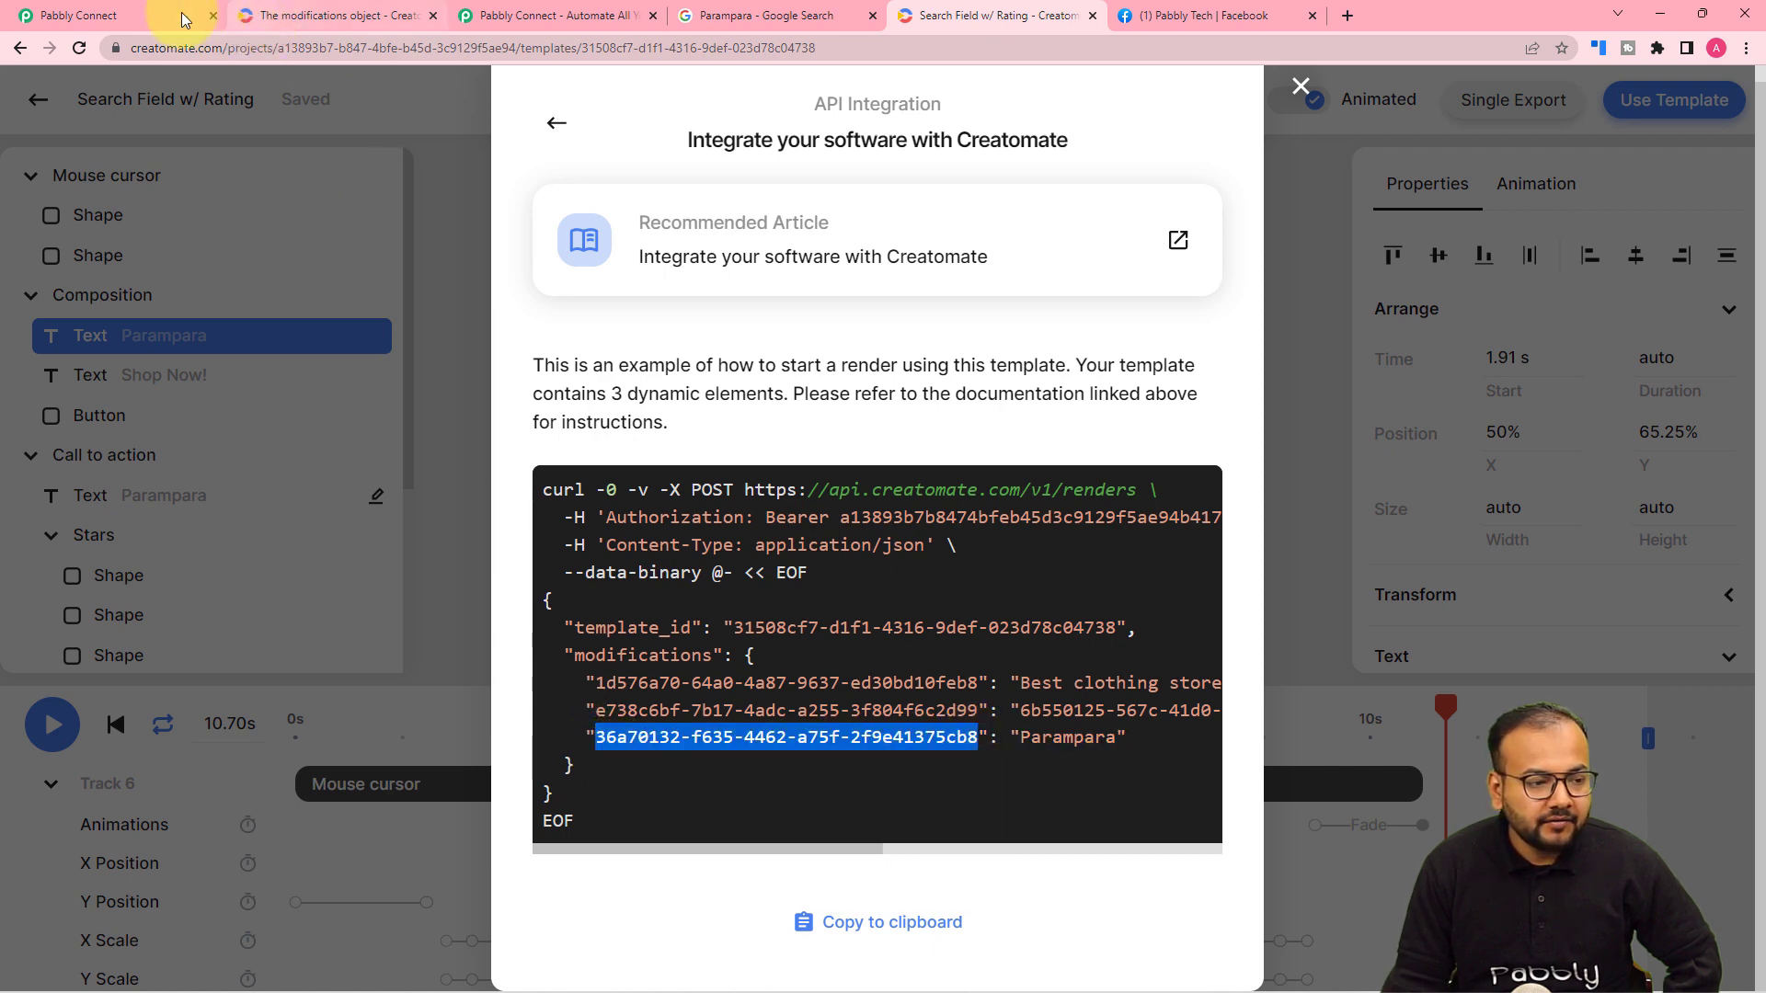
# In Pabbly Connect's Modifications field, replace the placeholder key1 with the copied element ID 36a70132-f635-4462-a75f-2f9e41375cb8.
pyautogui.click(101, 16)
pyautogui.click(468, 343)
pyautogui.click(497, 362)
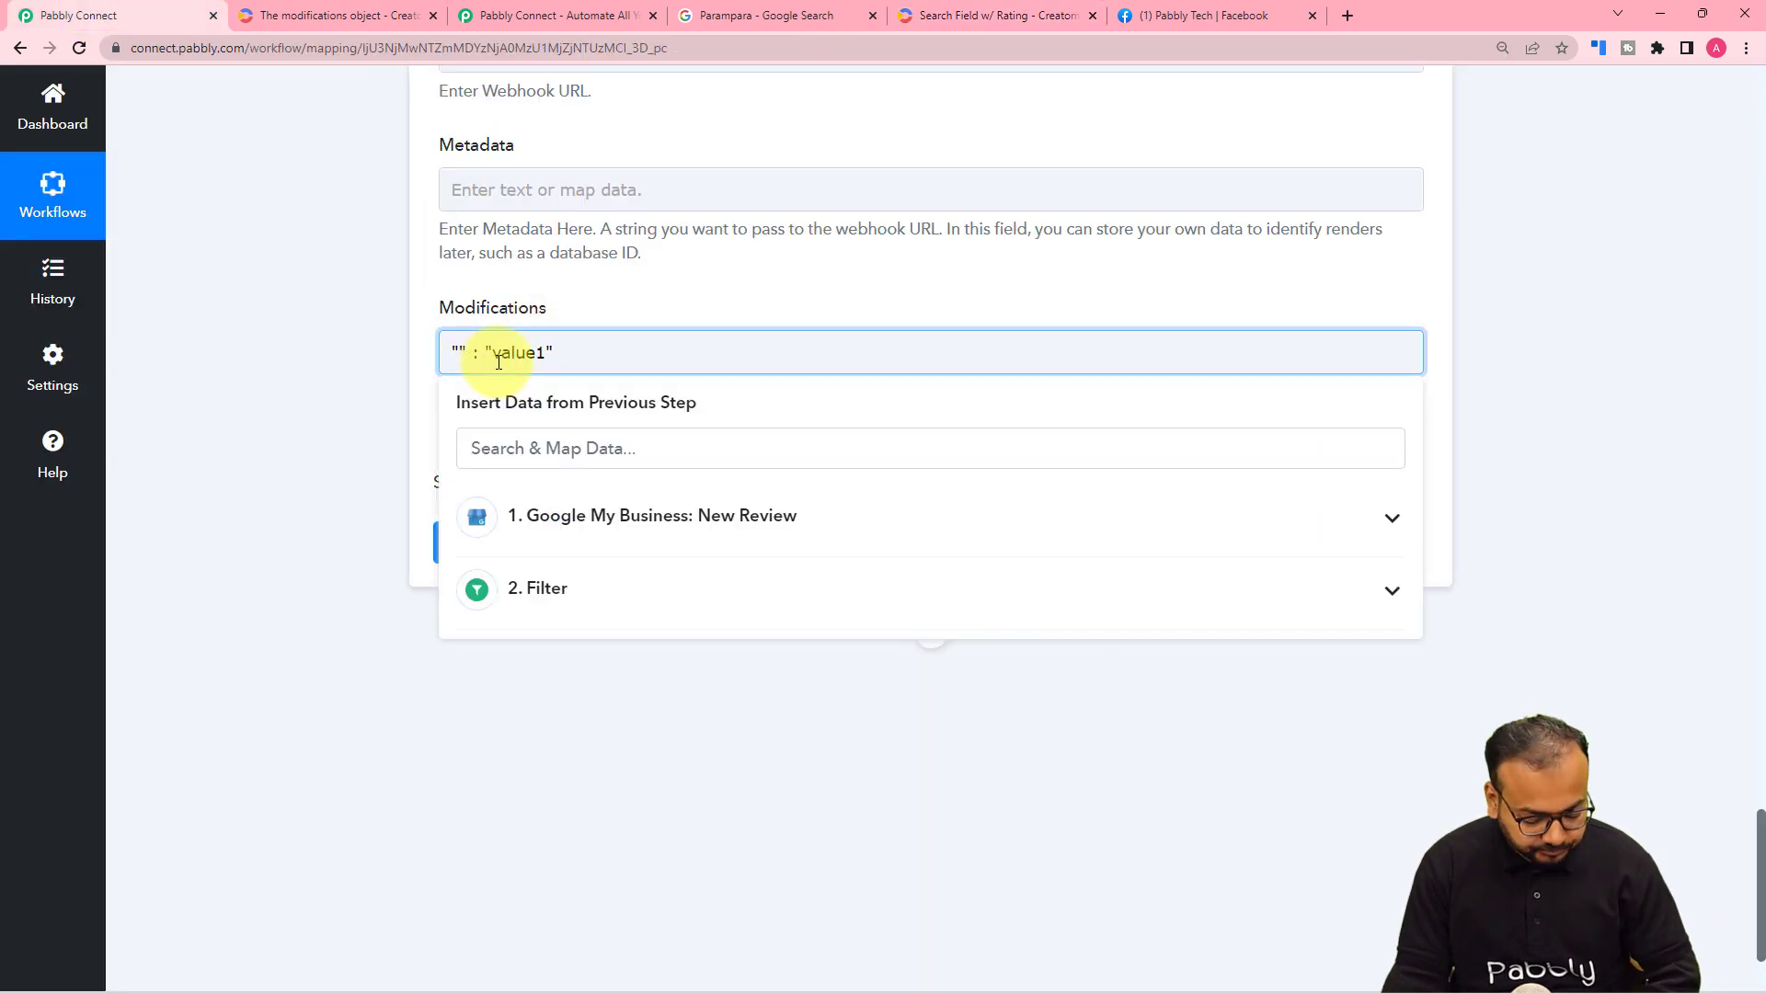
pyautogui.hotkey('ctrl', 'v')
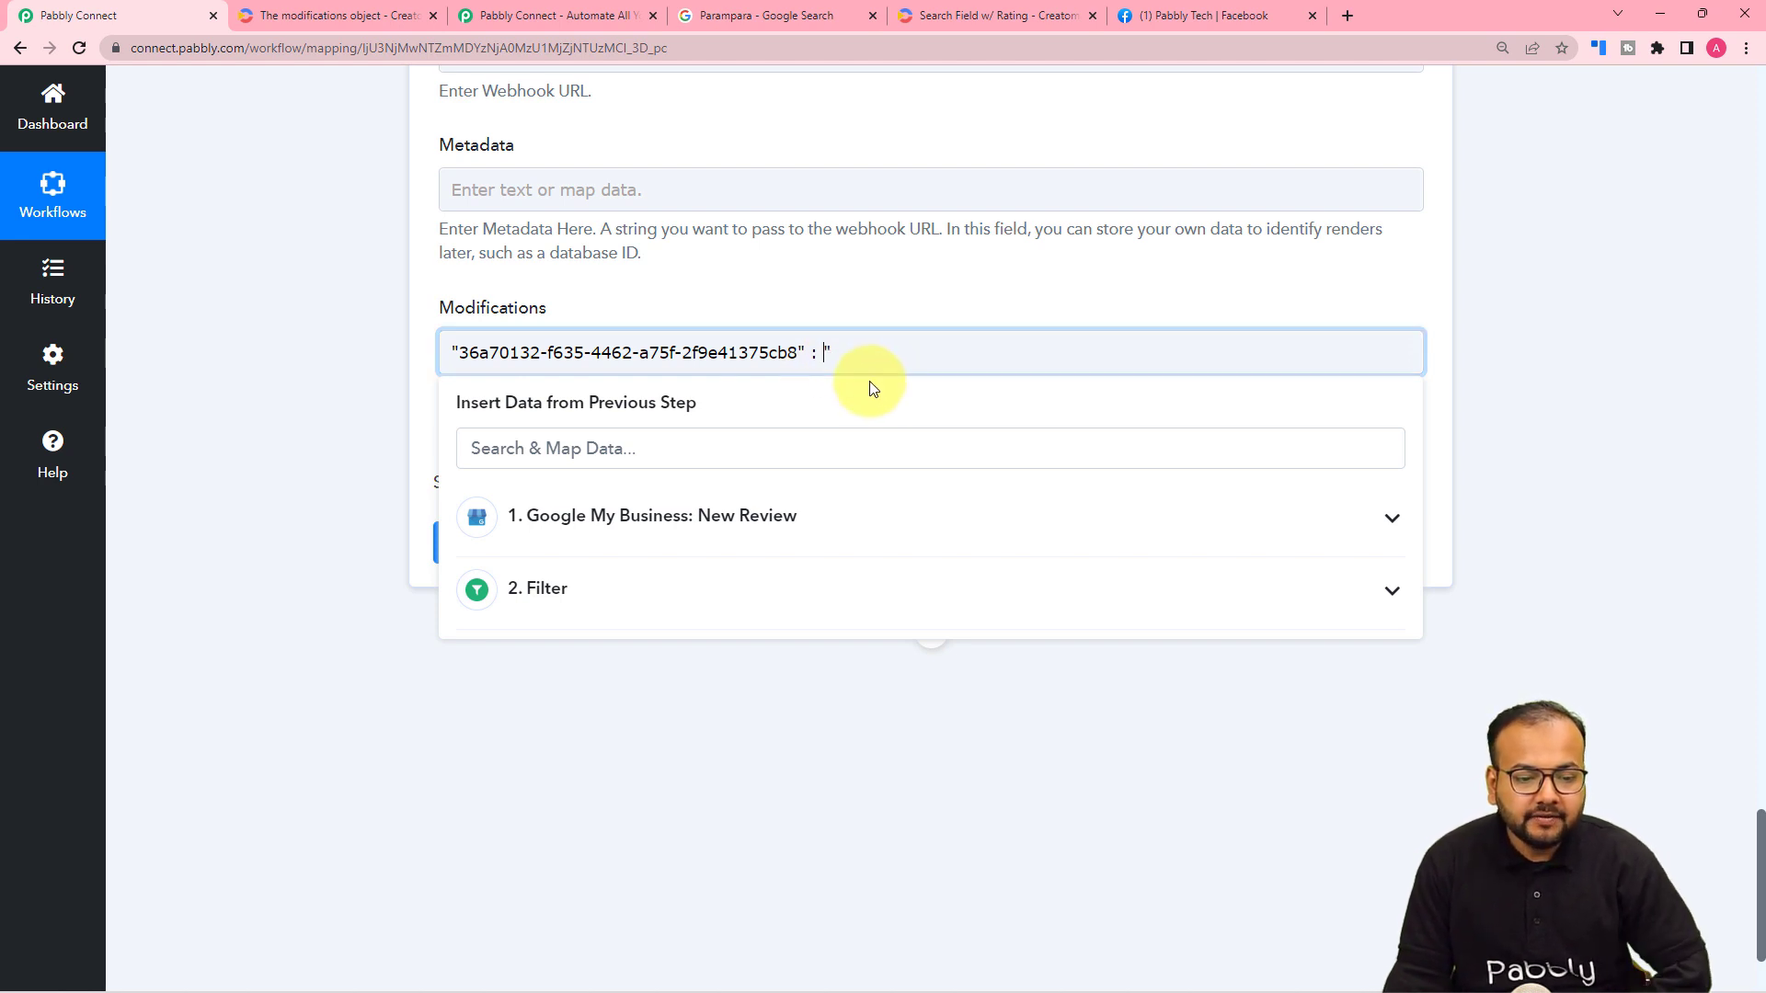
# Replace value1 in Modifications with the Reviewer DisplayName mapped from Google My Business: New Review, then save and send a test request.
pyautogui.click(818, 366)
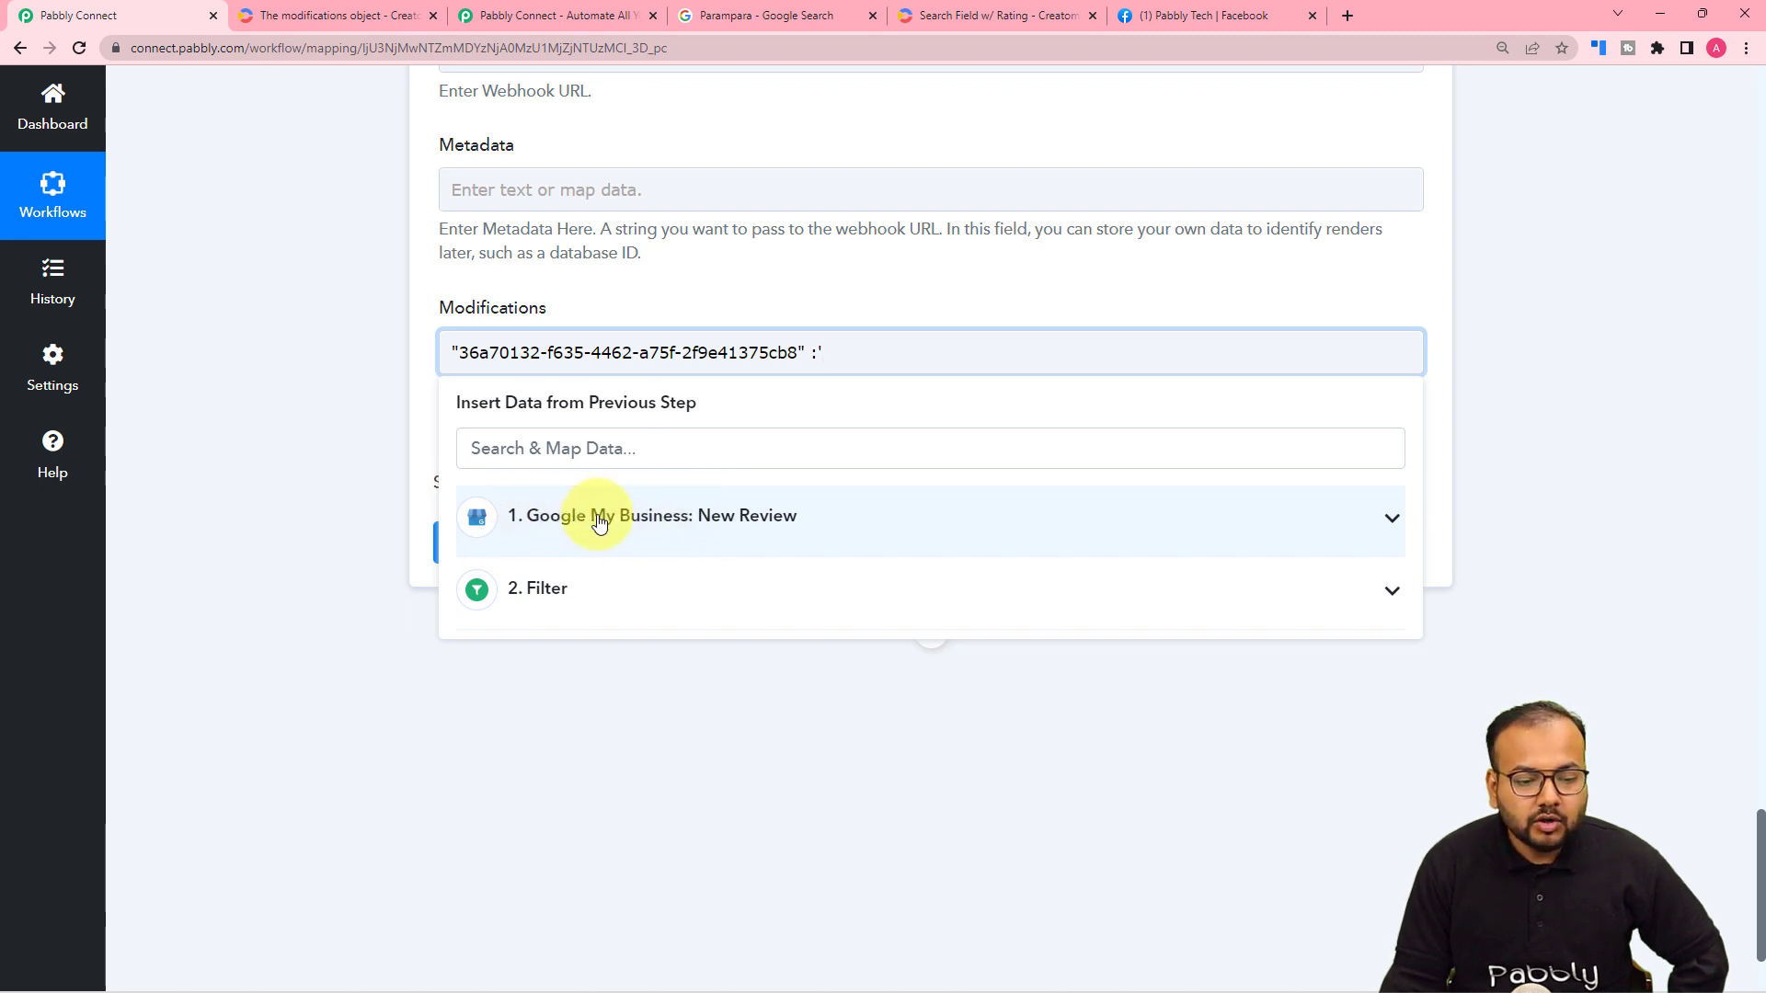
pyautogui.click(634, 520)
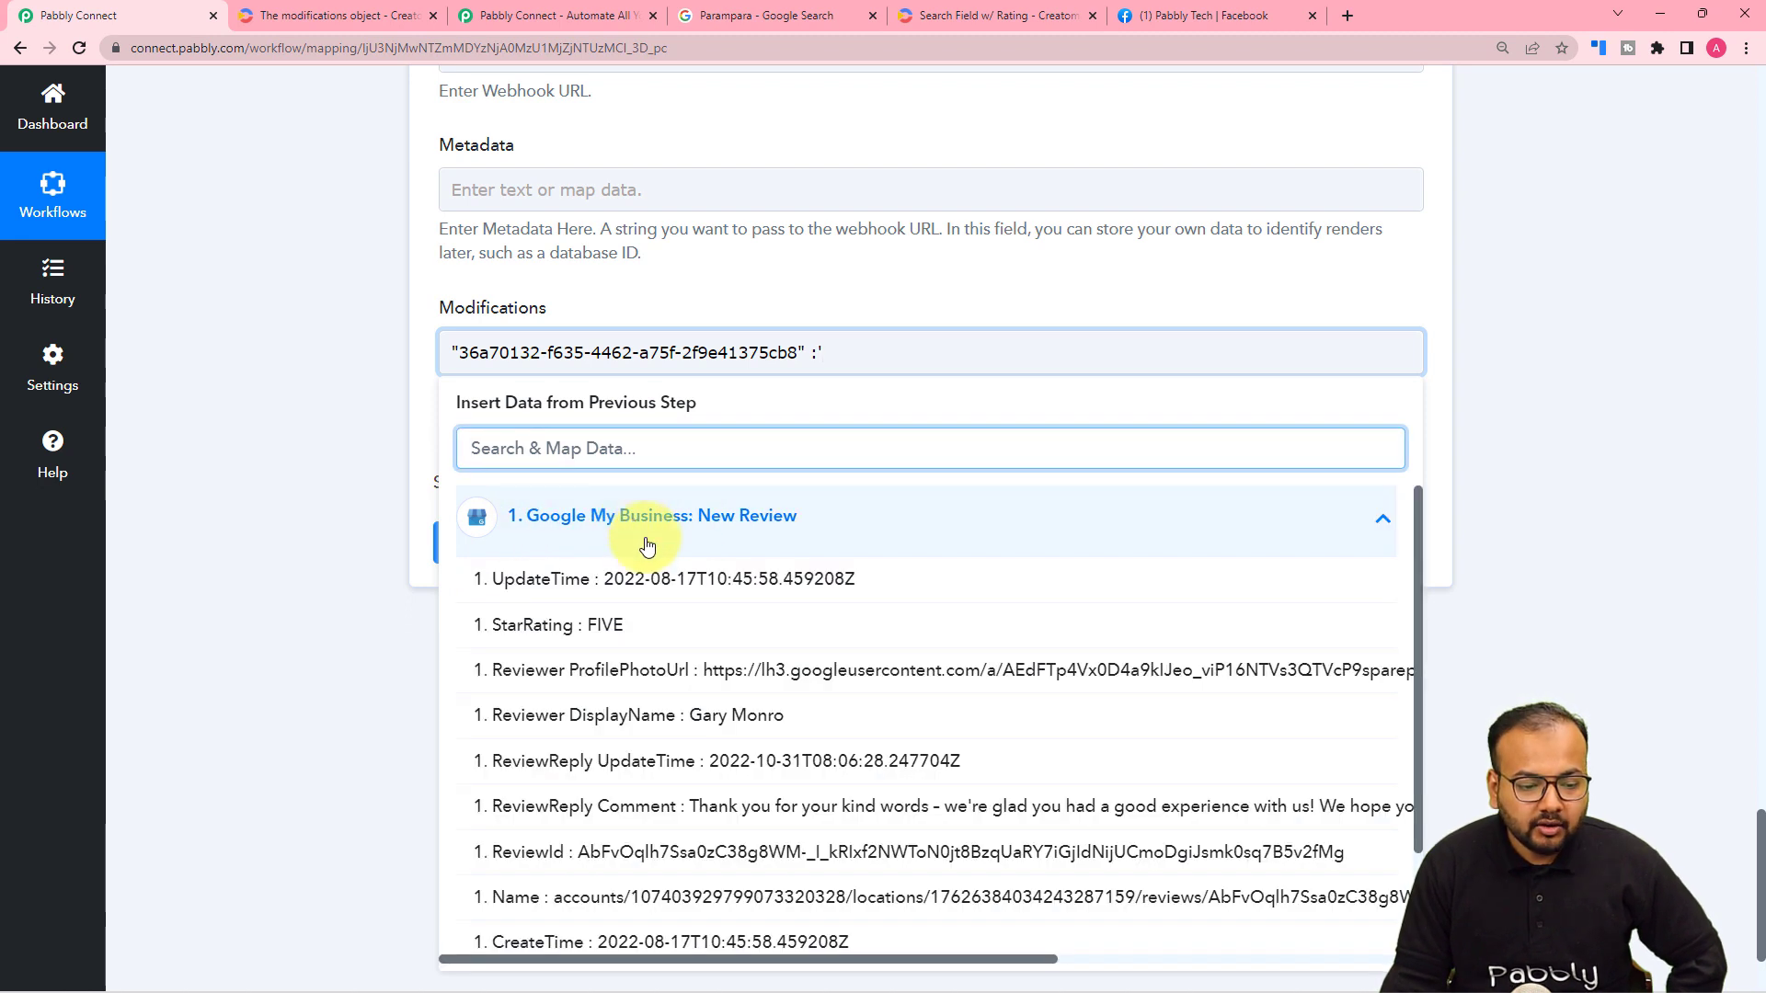
pyautogui.click(714, 717)
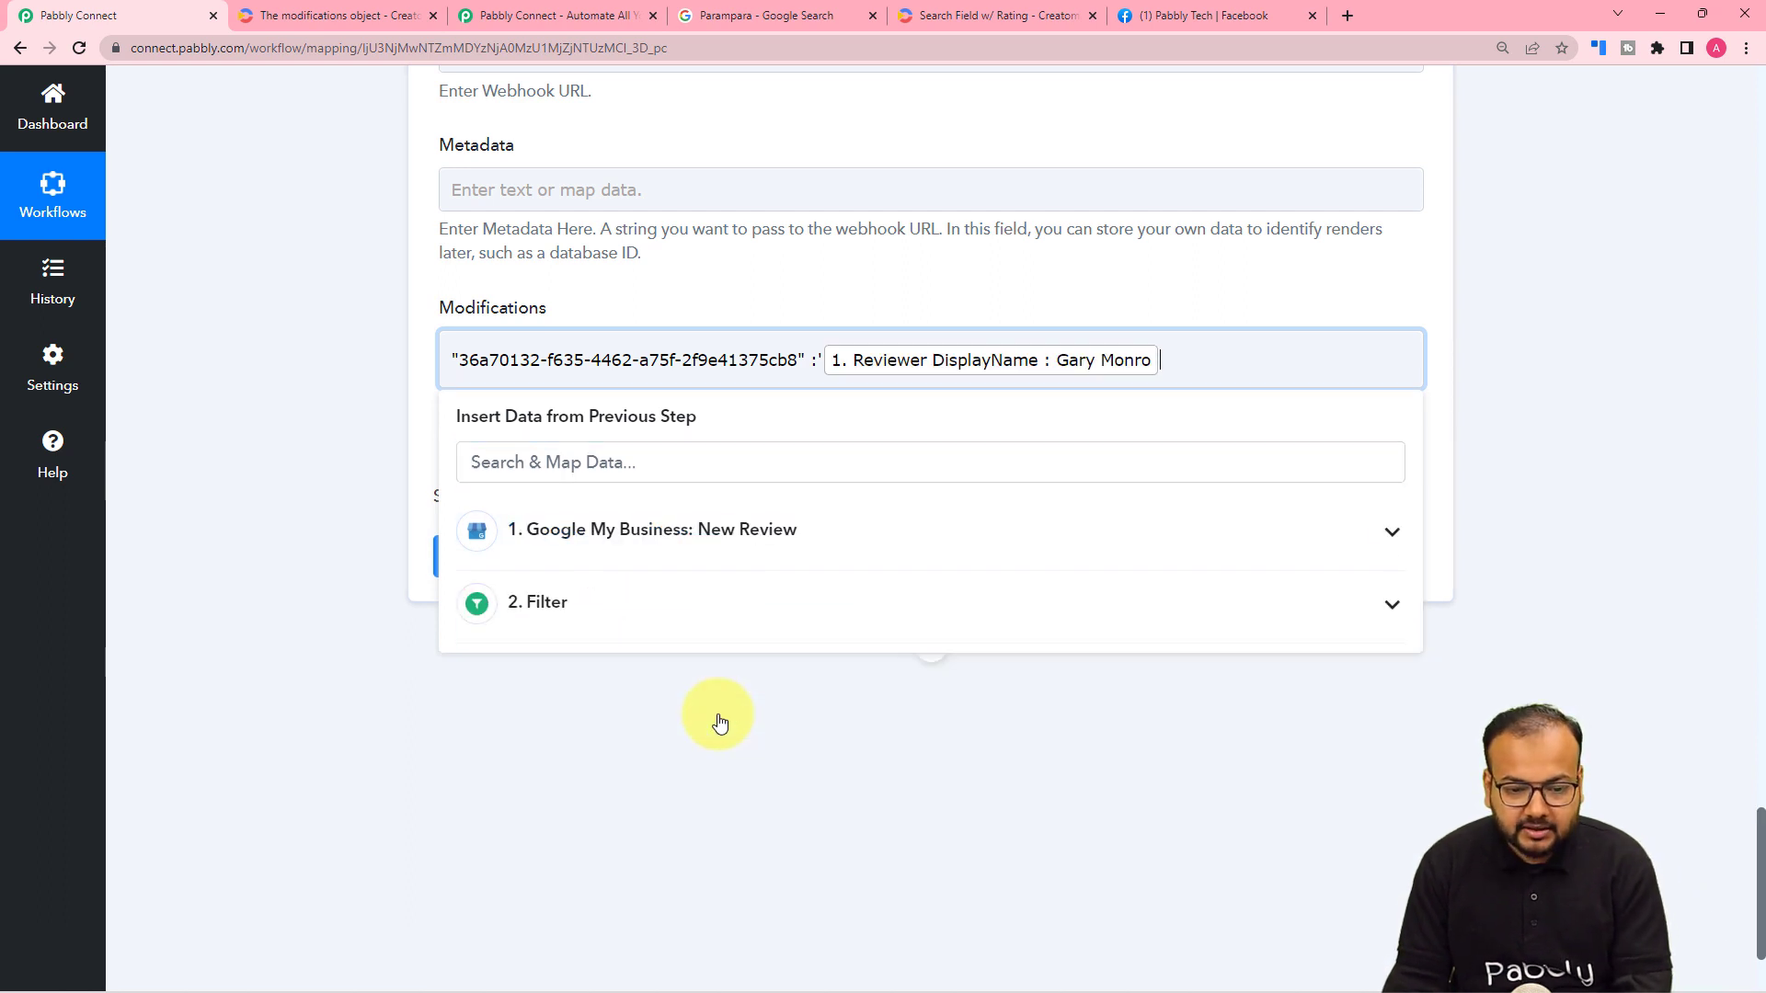
pyautogui.click(219, 449)
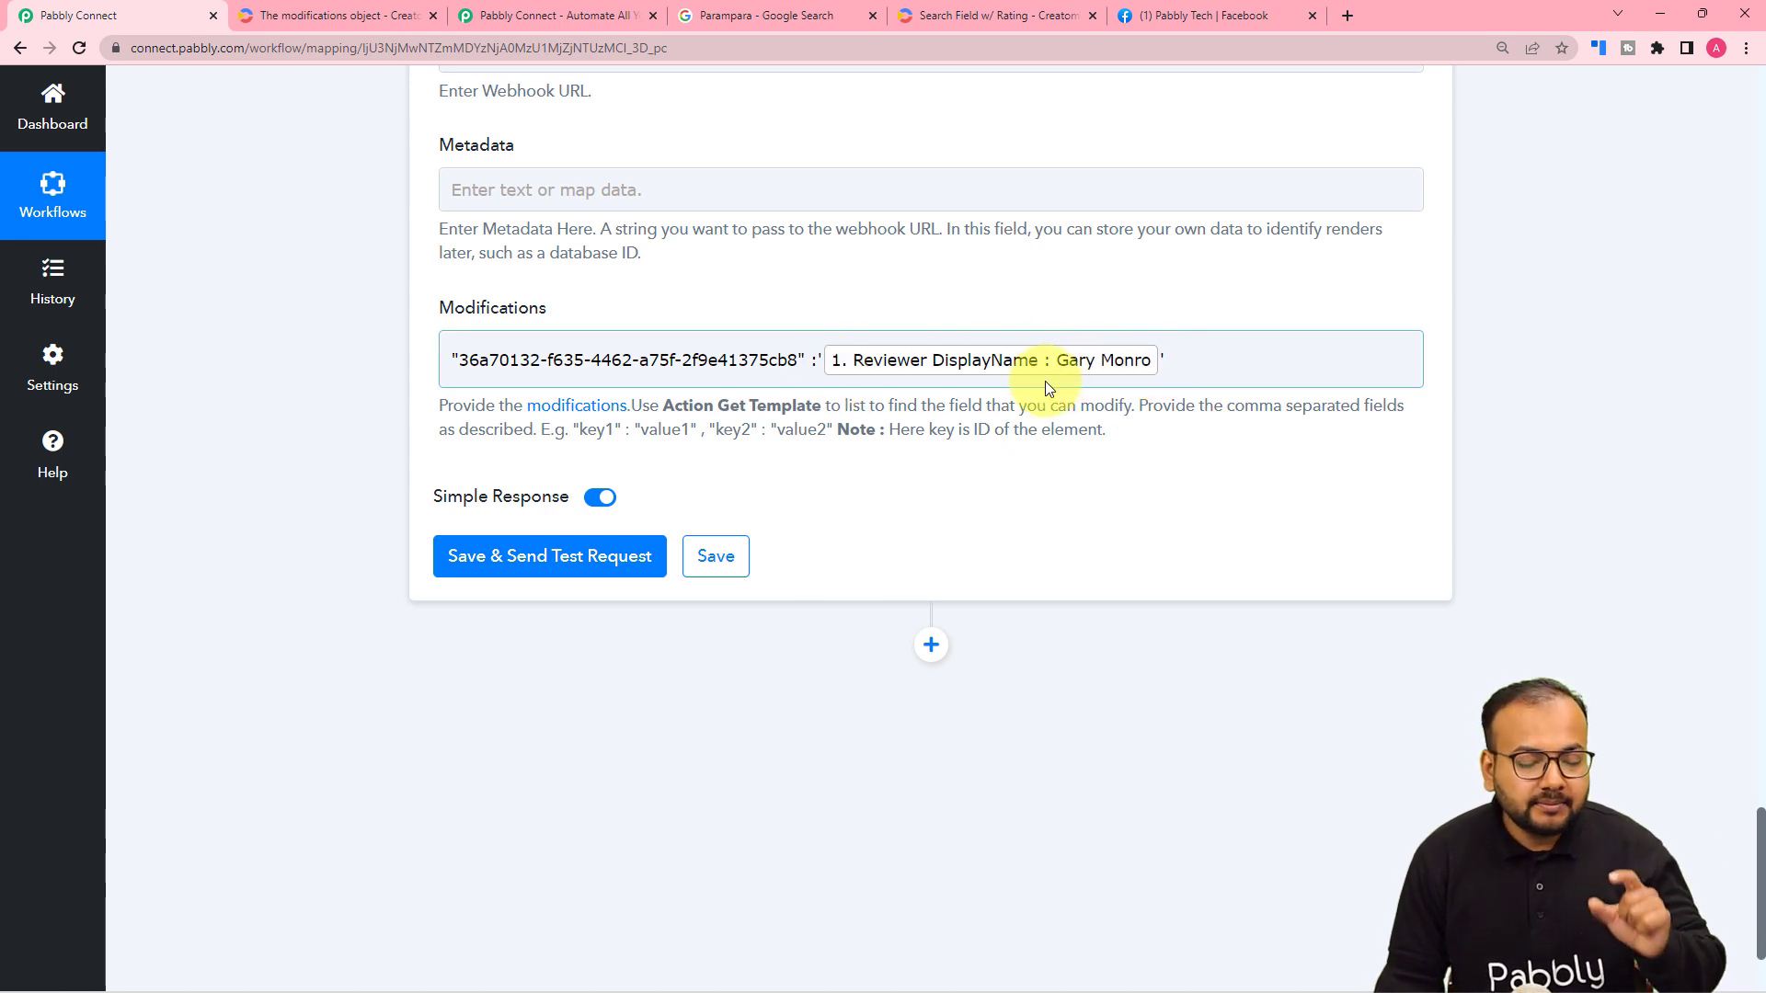
pyautogui.scroll(-2, 350, 451)
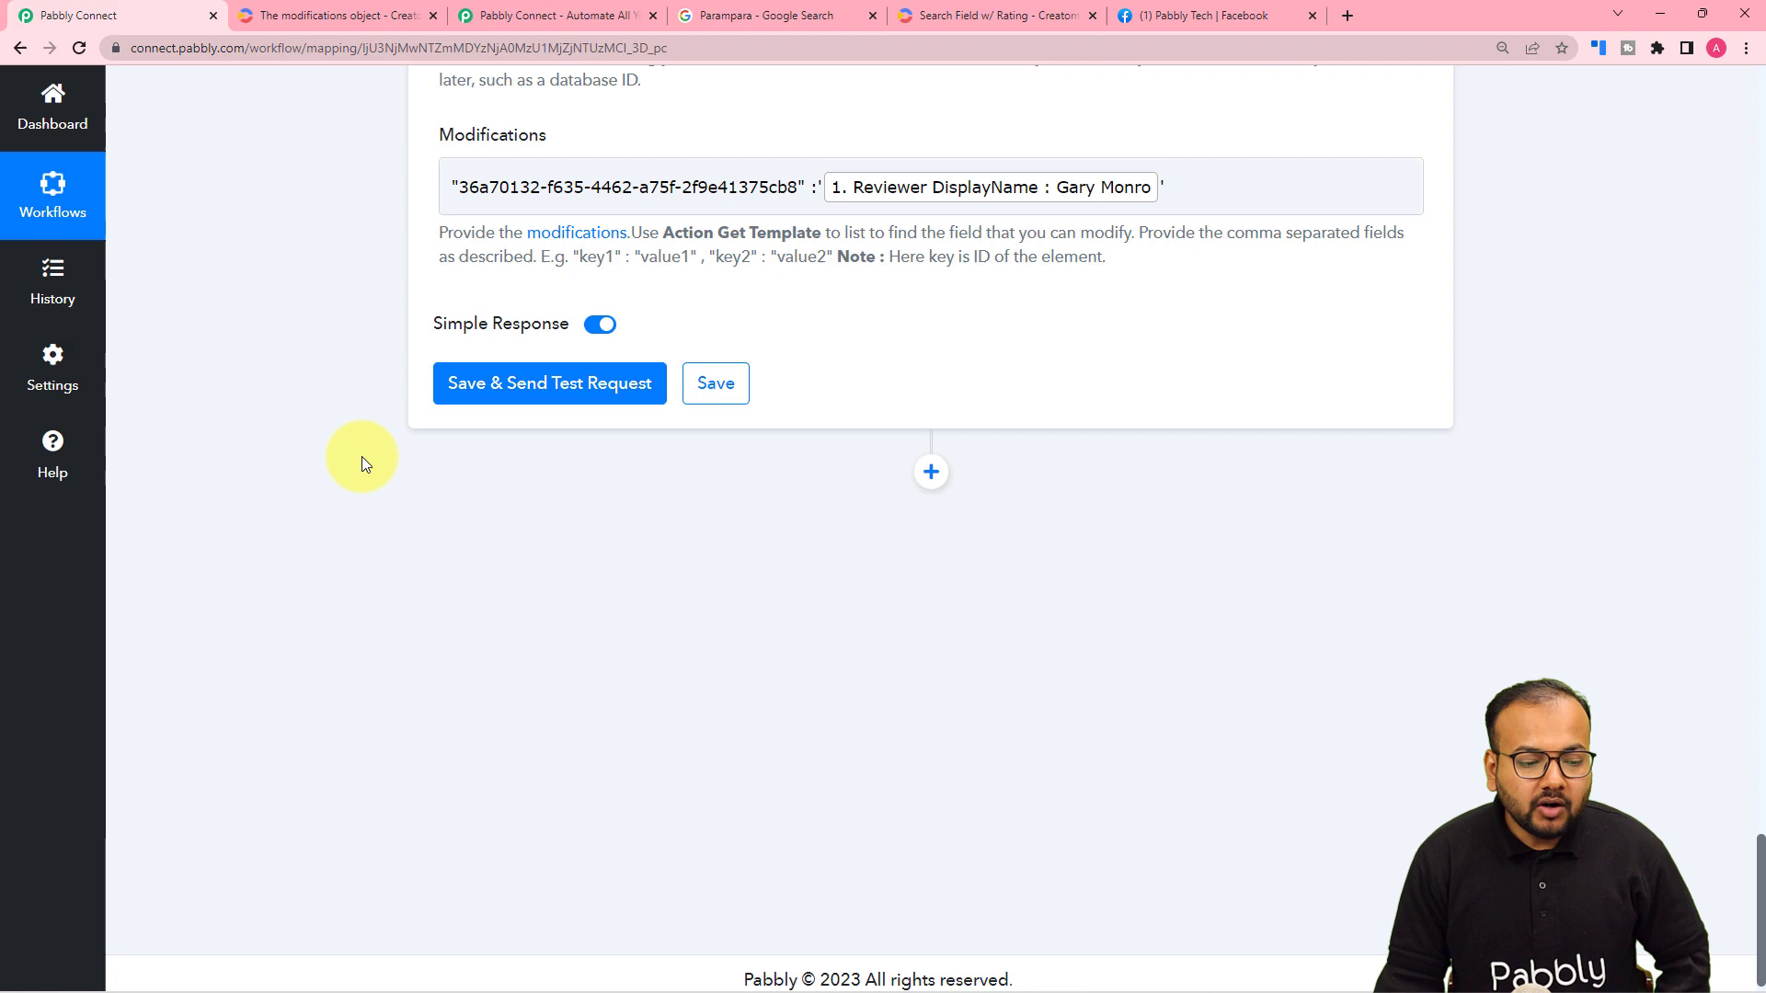
pyautogui.click(469, 385)
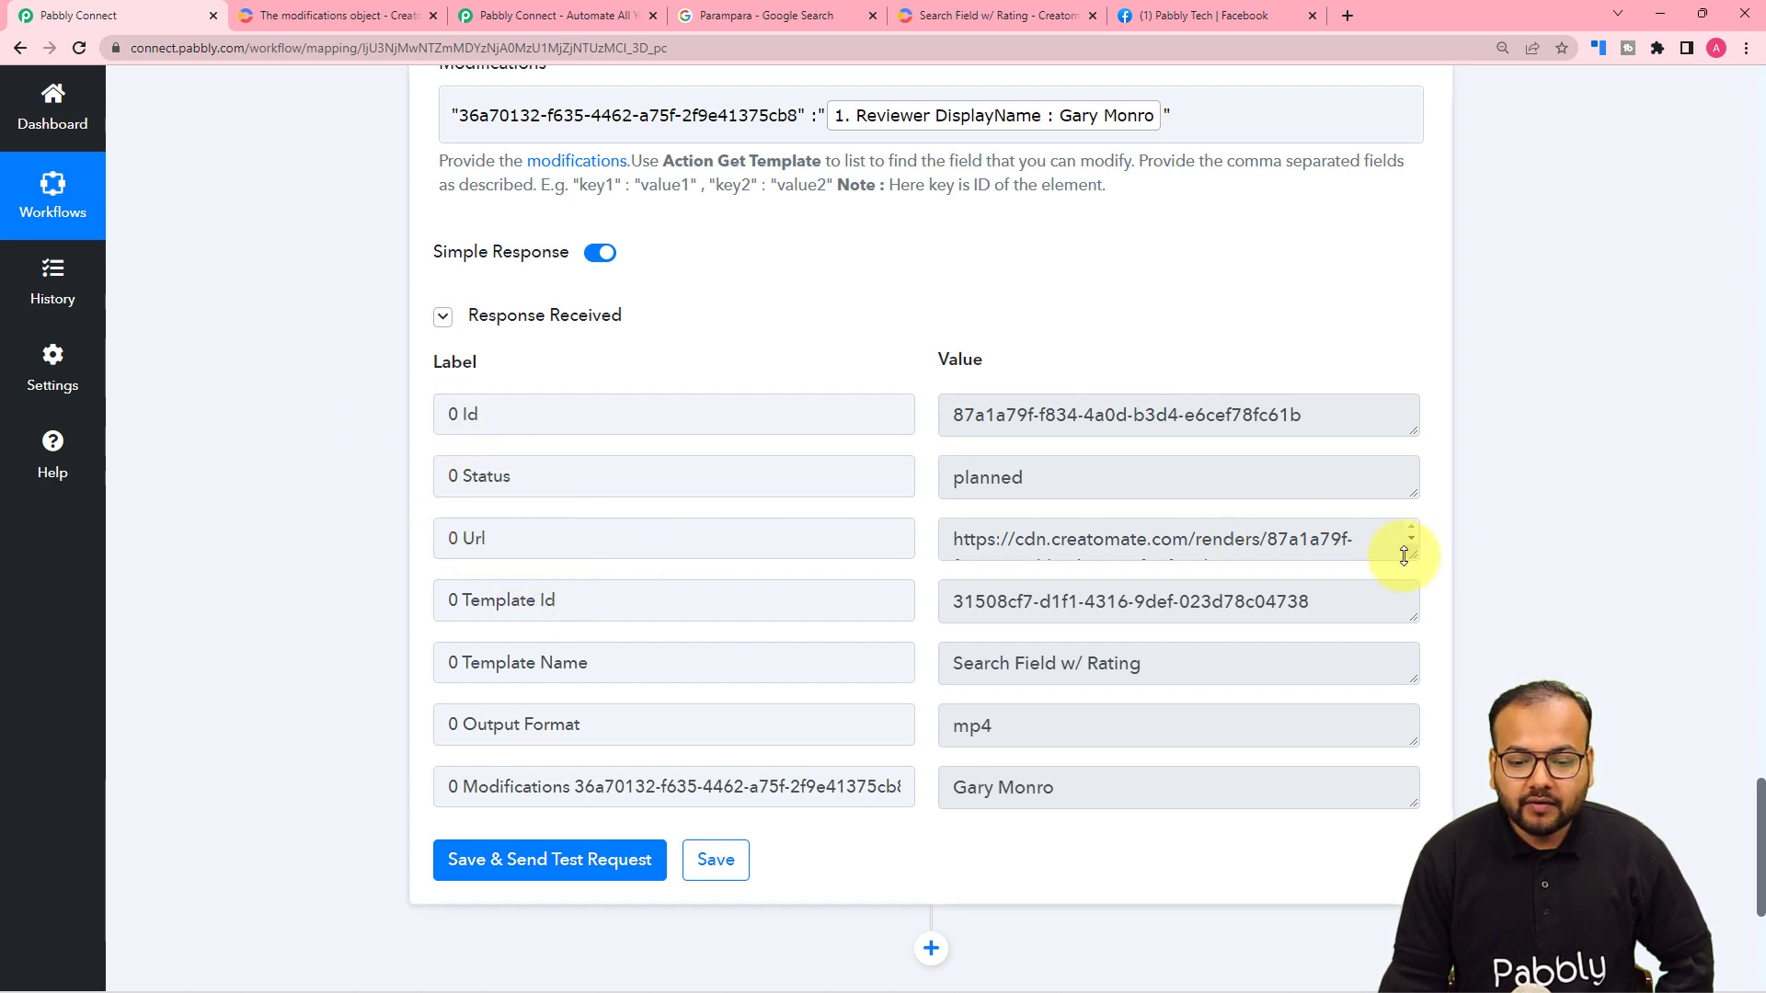
# Open the mp4 render URL from the received response in a new tab and watch the video full screen to check the reviewer's name.
pyautogui.moveTo(1411, 574); pyautogui.dragTo(1416, 694)
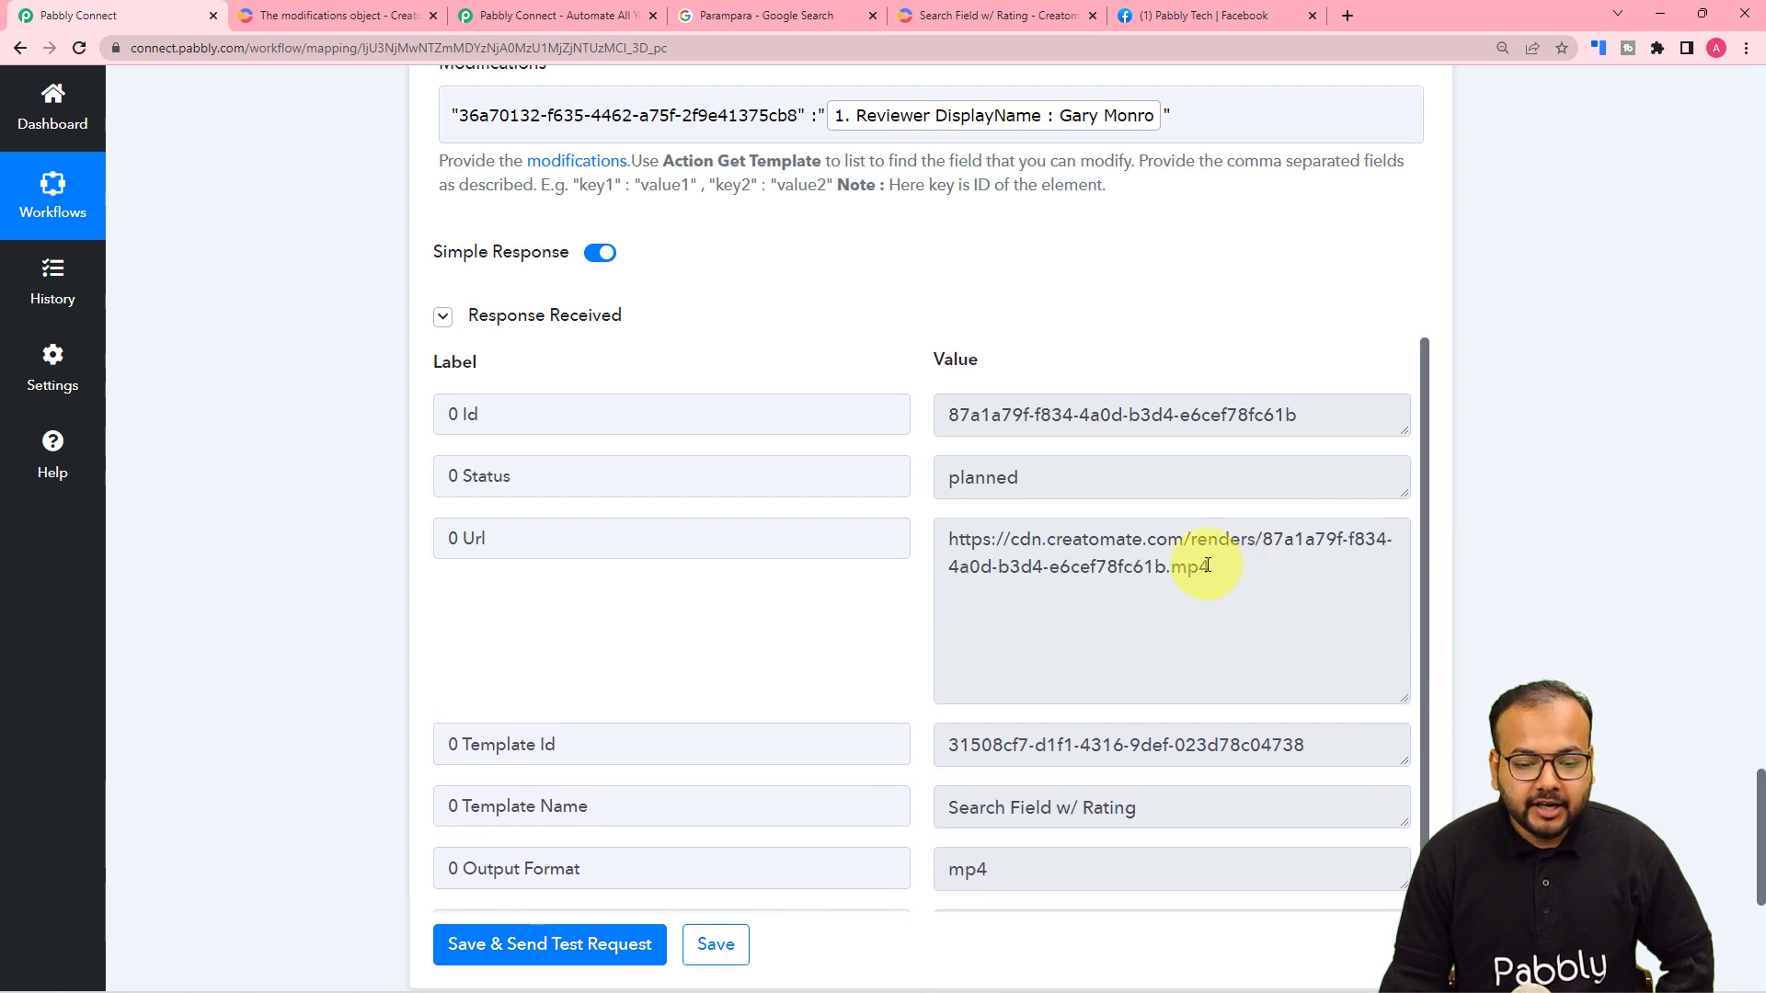
pyautogui.moveTo(1208, 564); pyautogui.dragTo(945, 546)
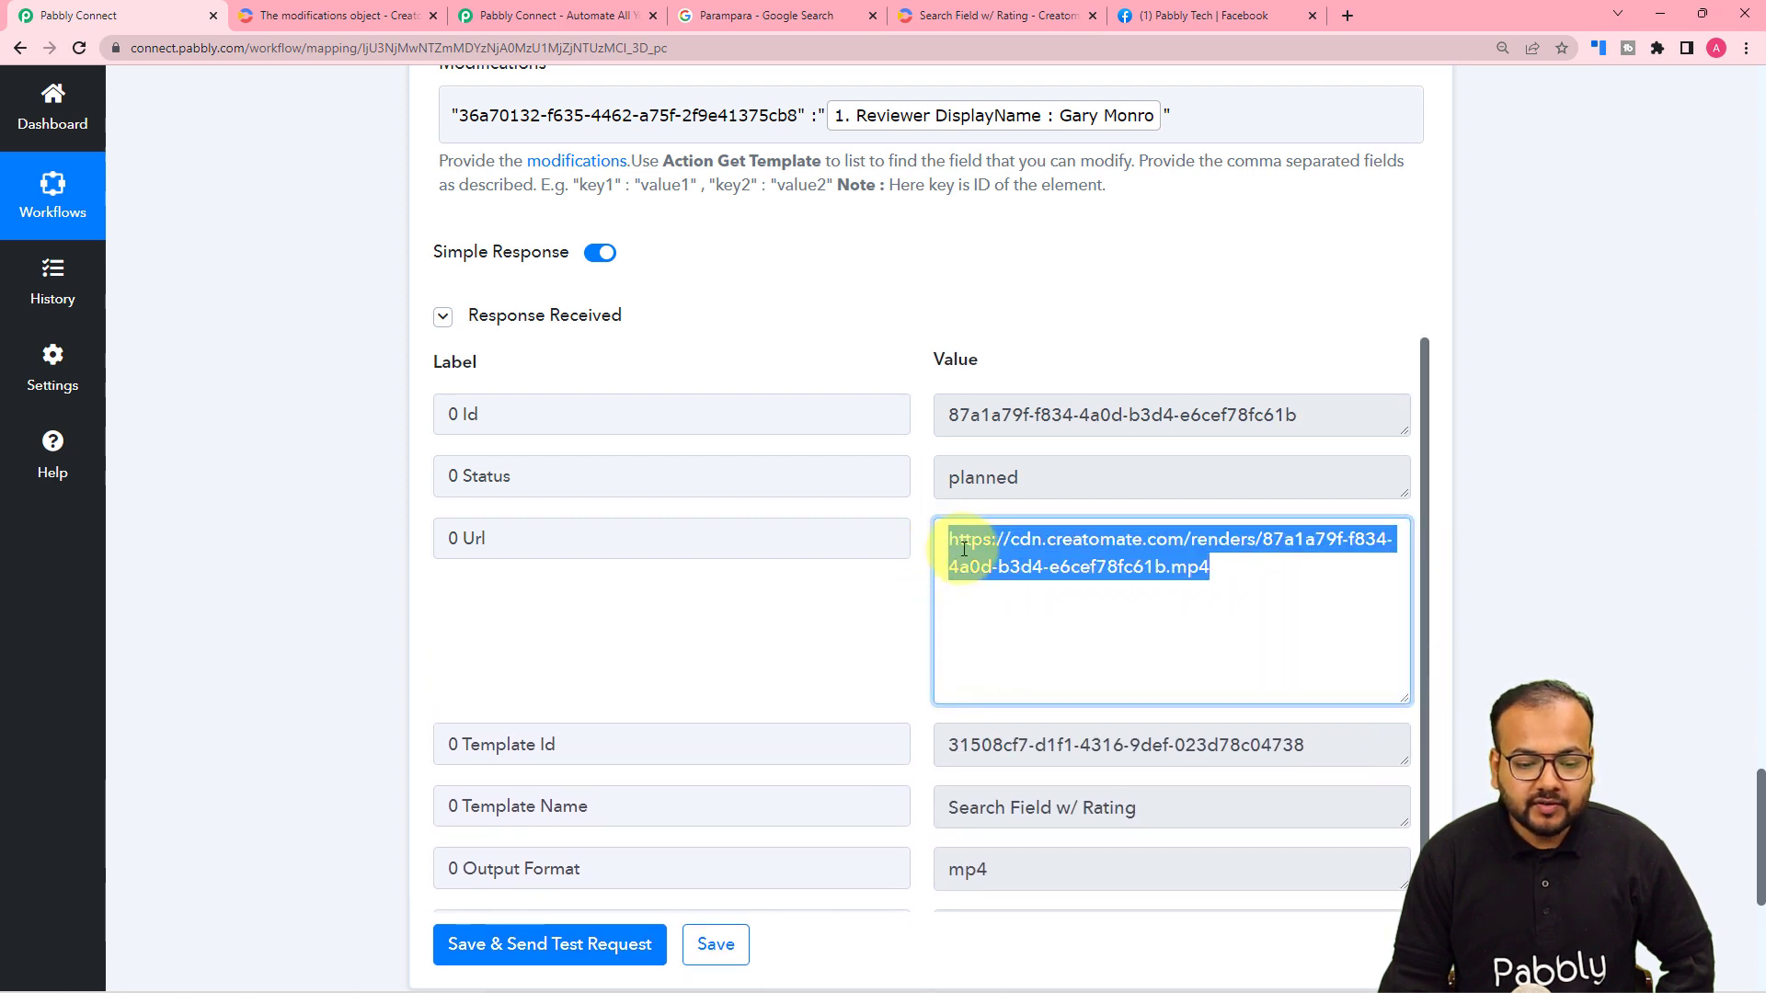
pyautogui.rightClick(964, 549)
pyautogui.click(972, 615)
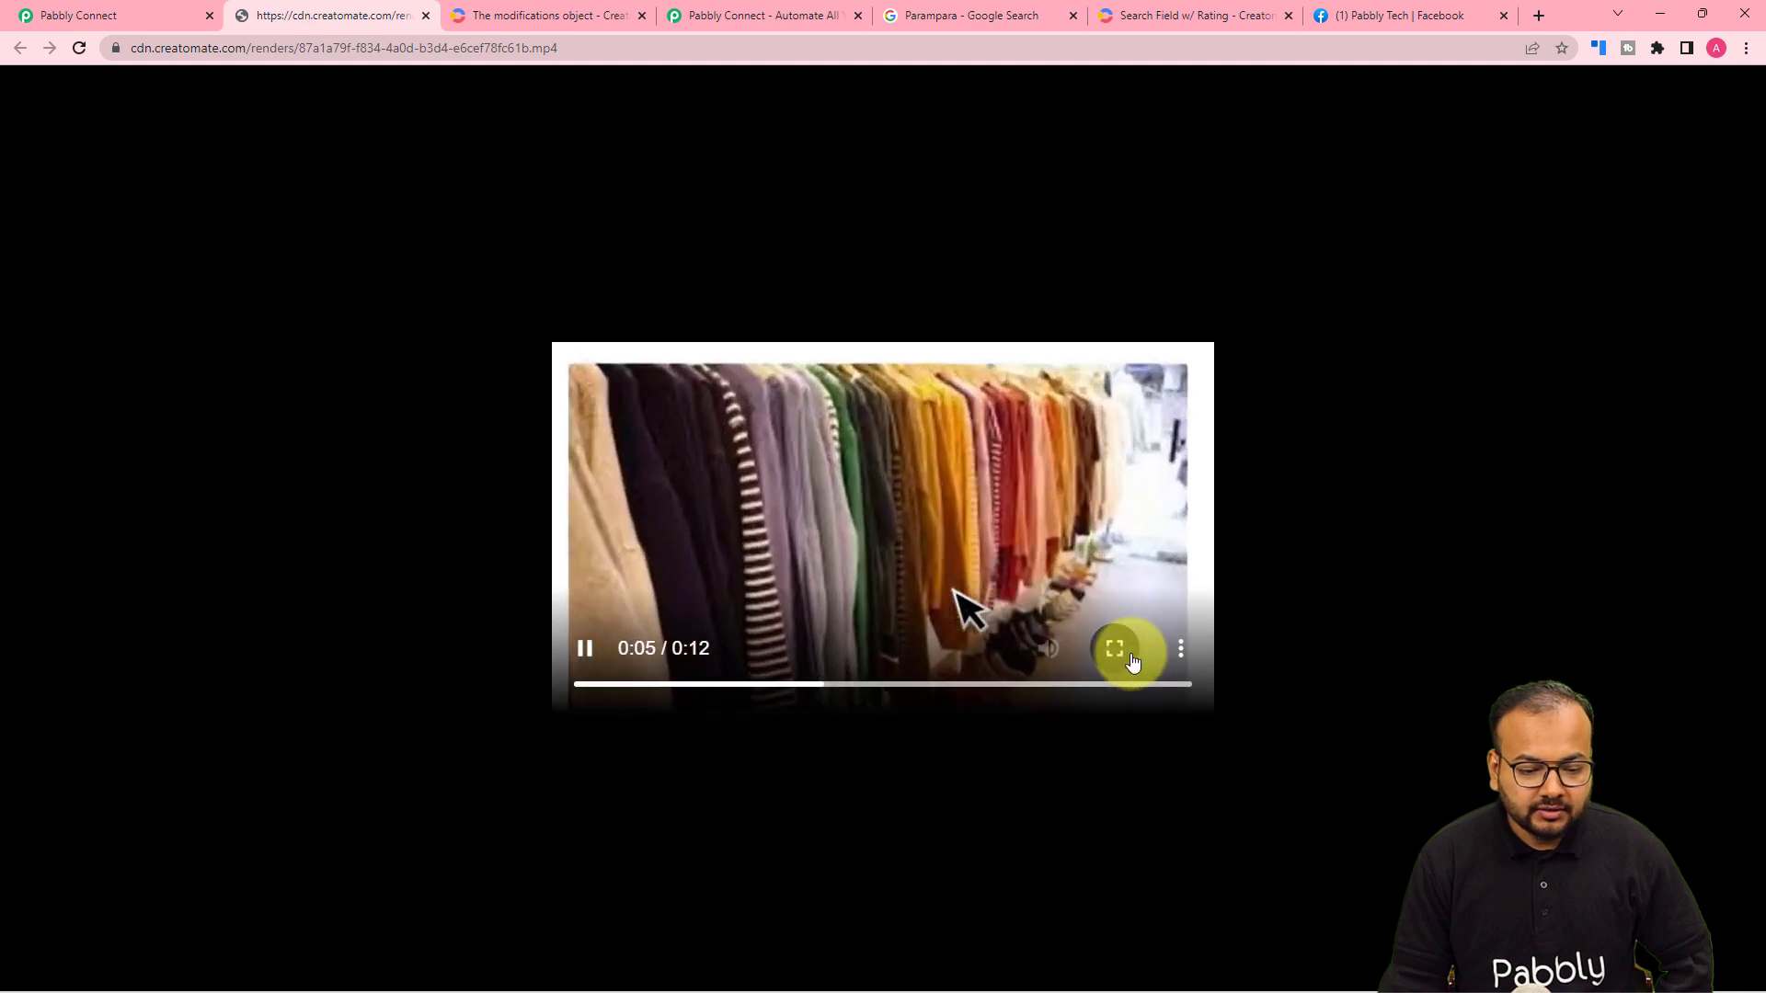
pyautogui.click(1115, 649)
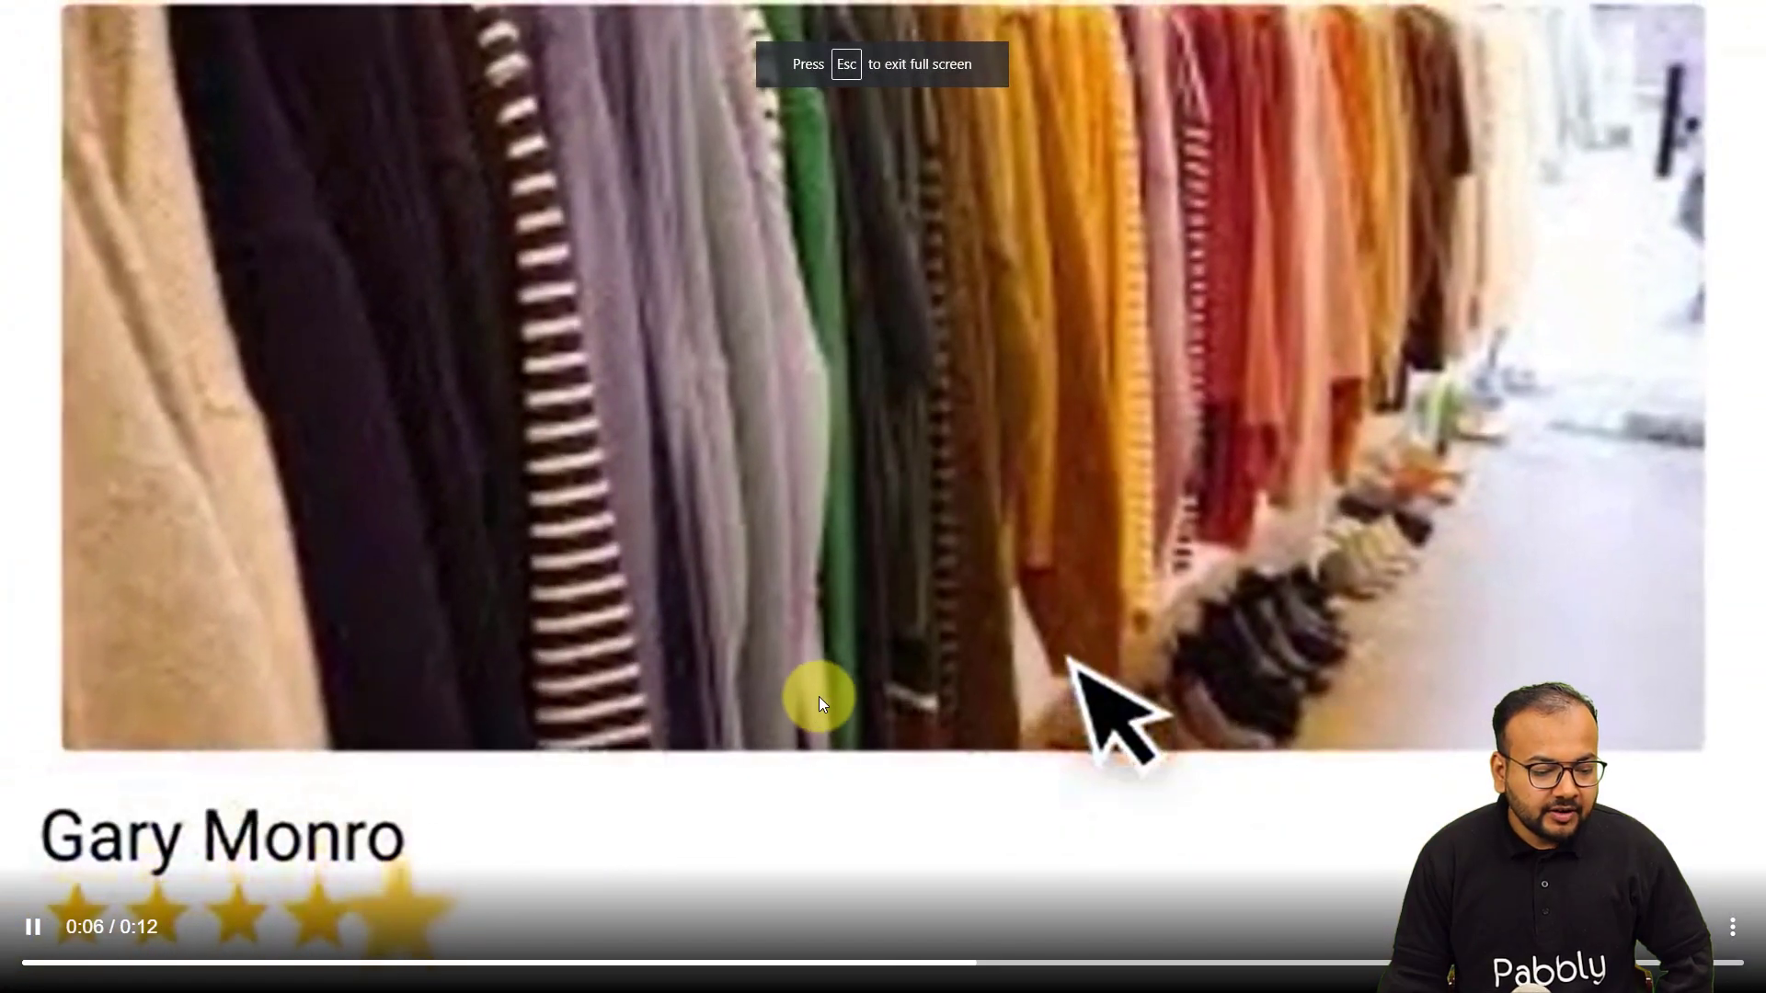
pyautogui.click(809, 722)
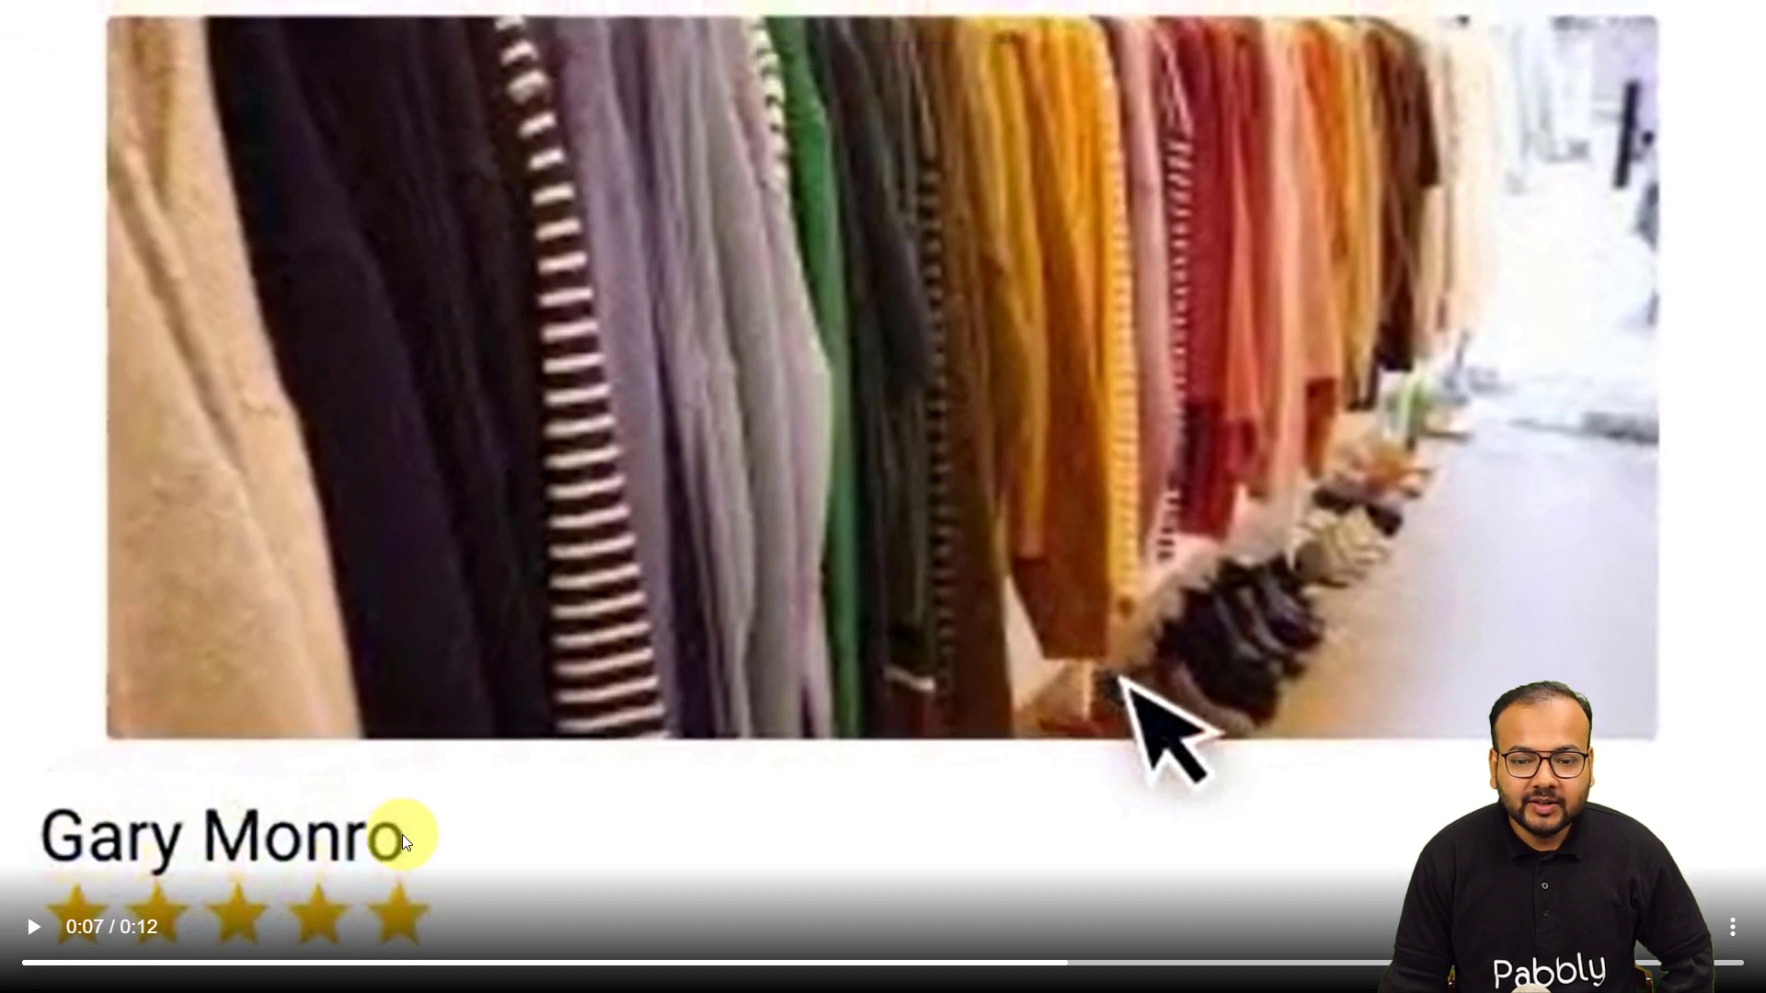
pyautogui.click(699, 793)
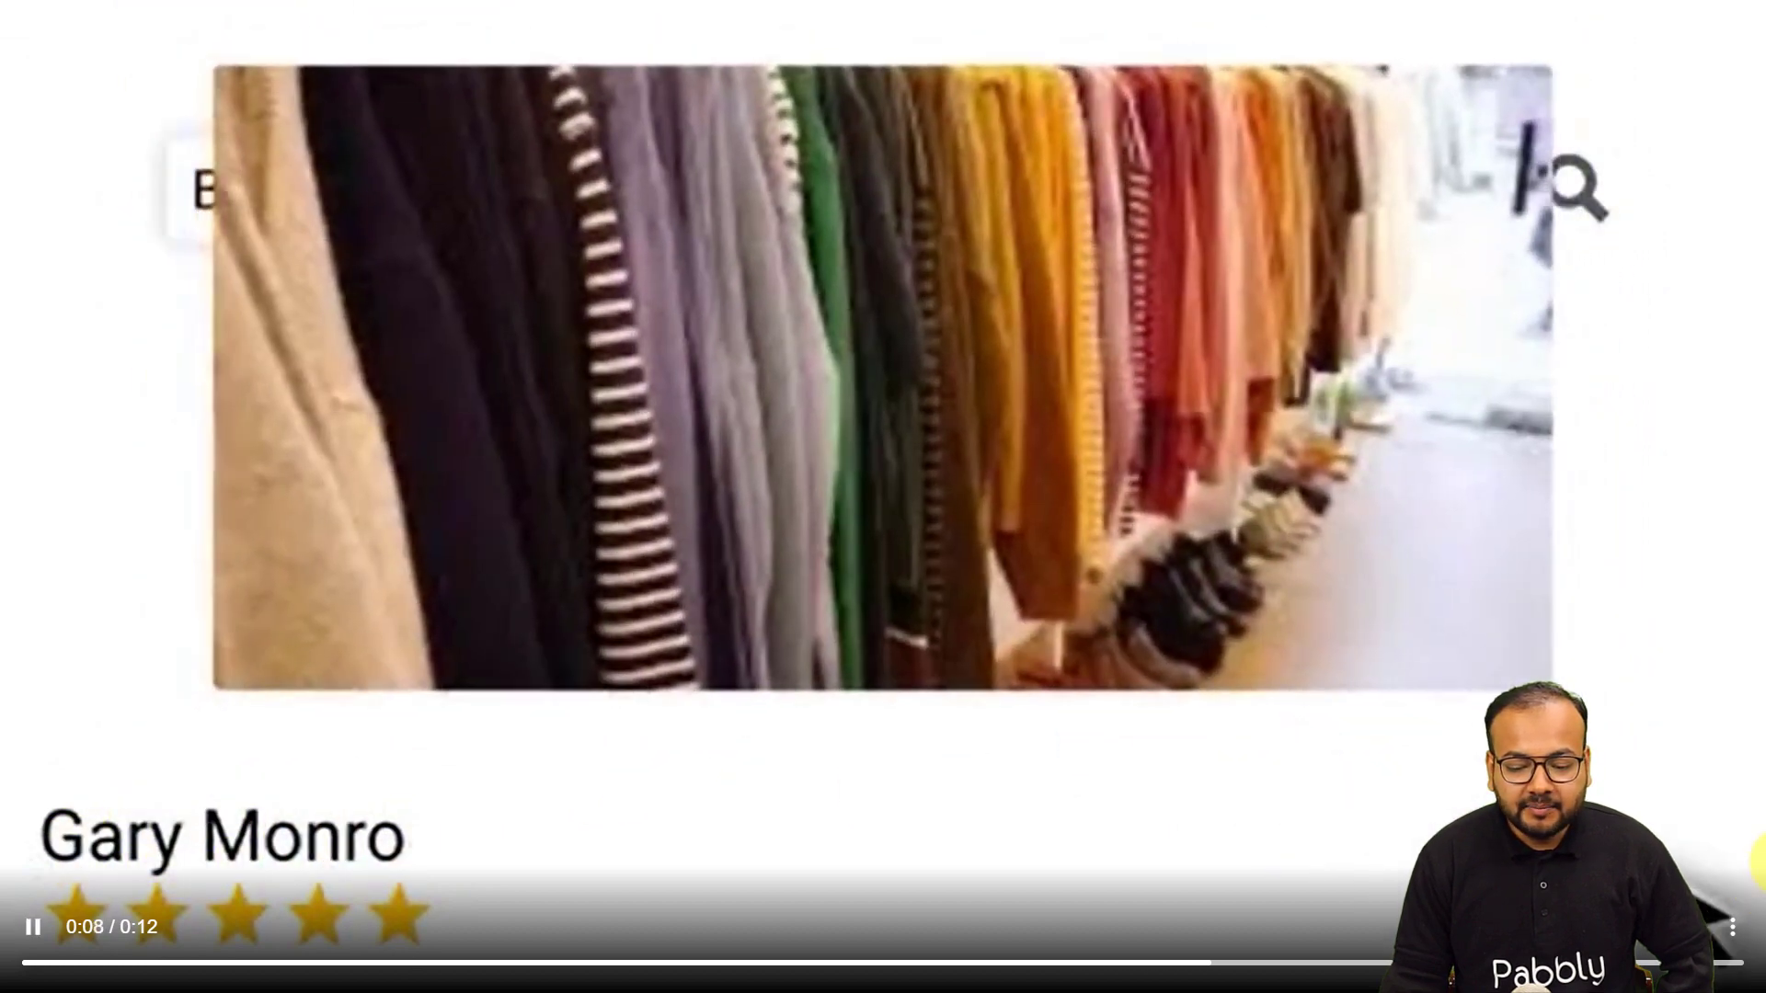
pyautogui.press('Escape')
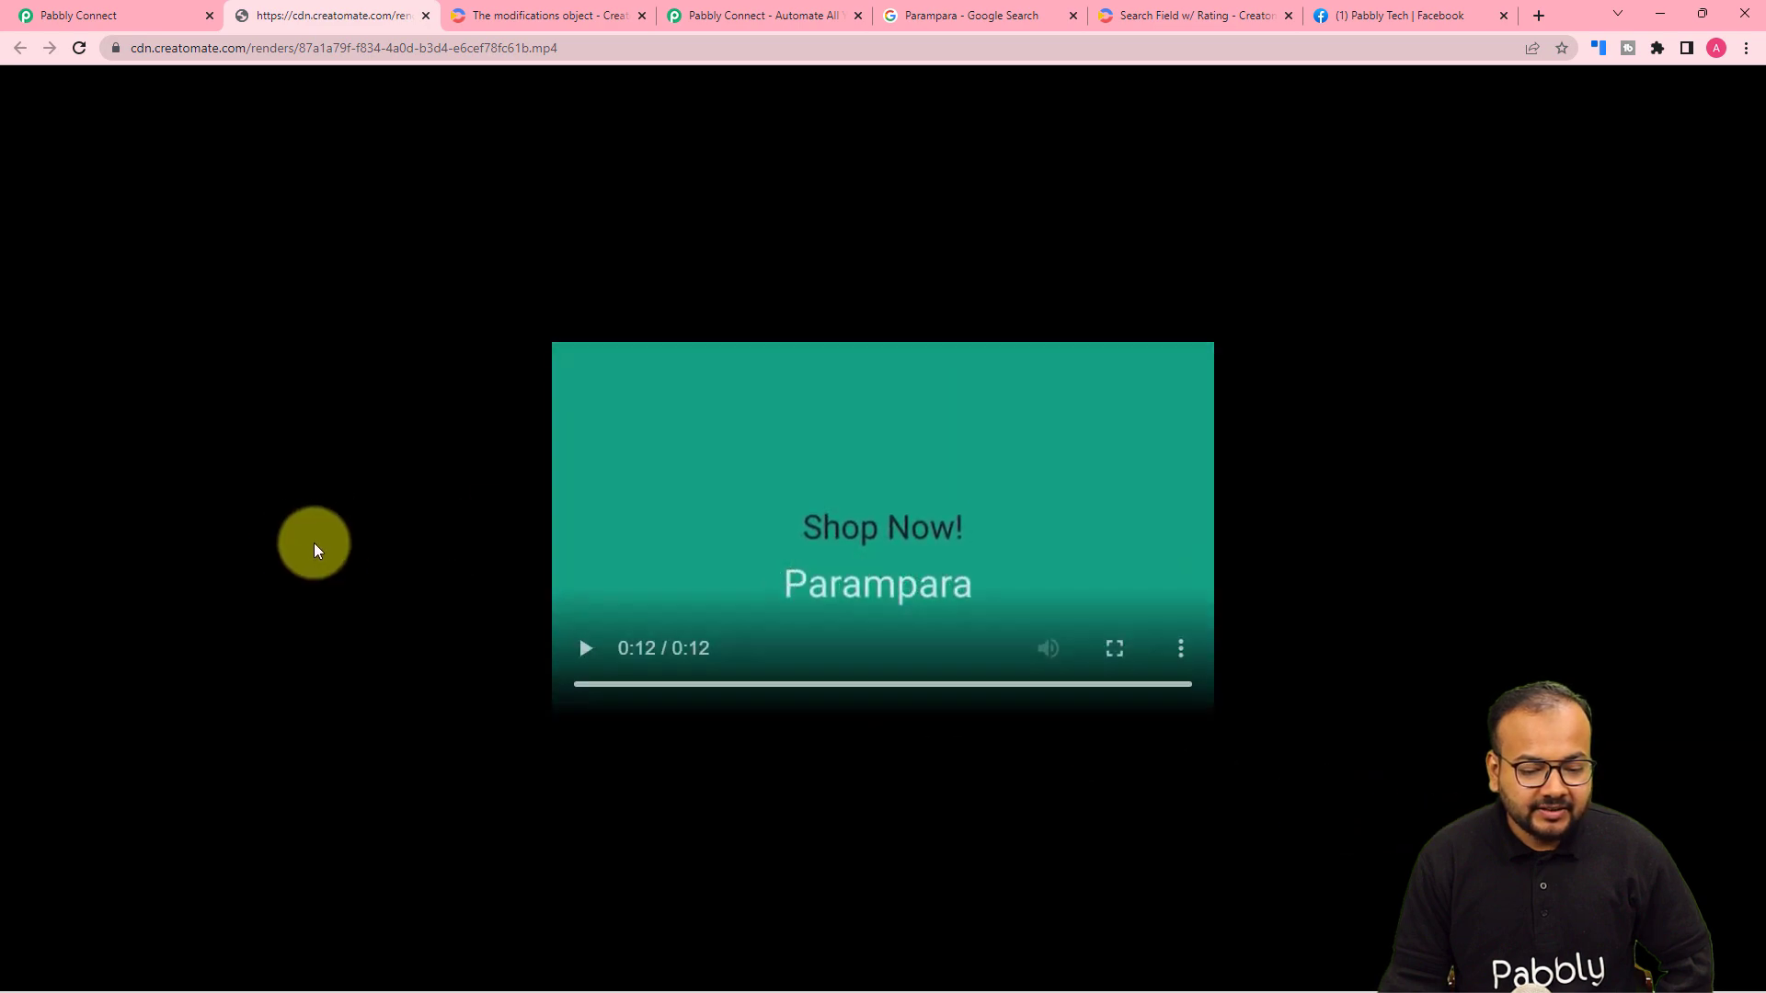
# Back in the Pabbly Connect workflow, add an action after the Creatomate step using Facebook Pages with the Create Page Video event.
pyautogui.click(131, 9)
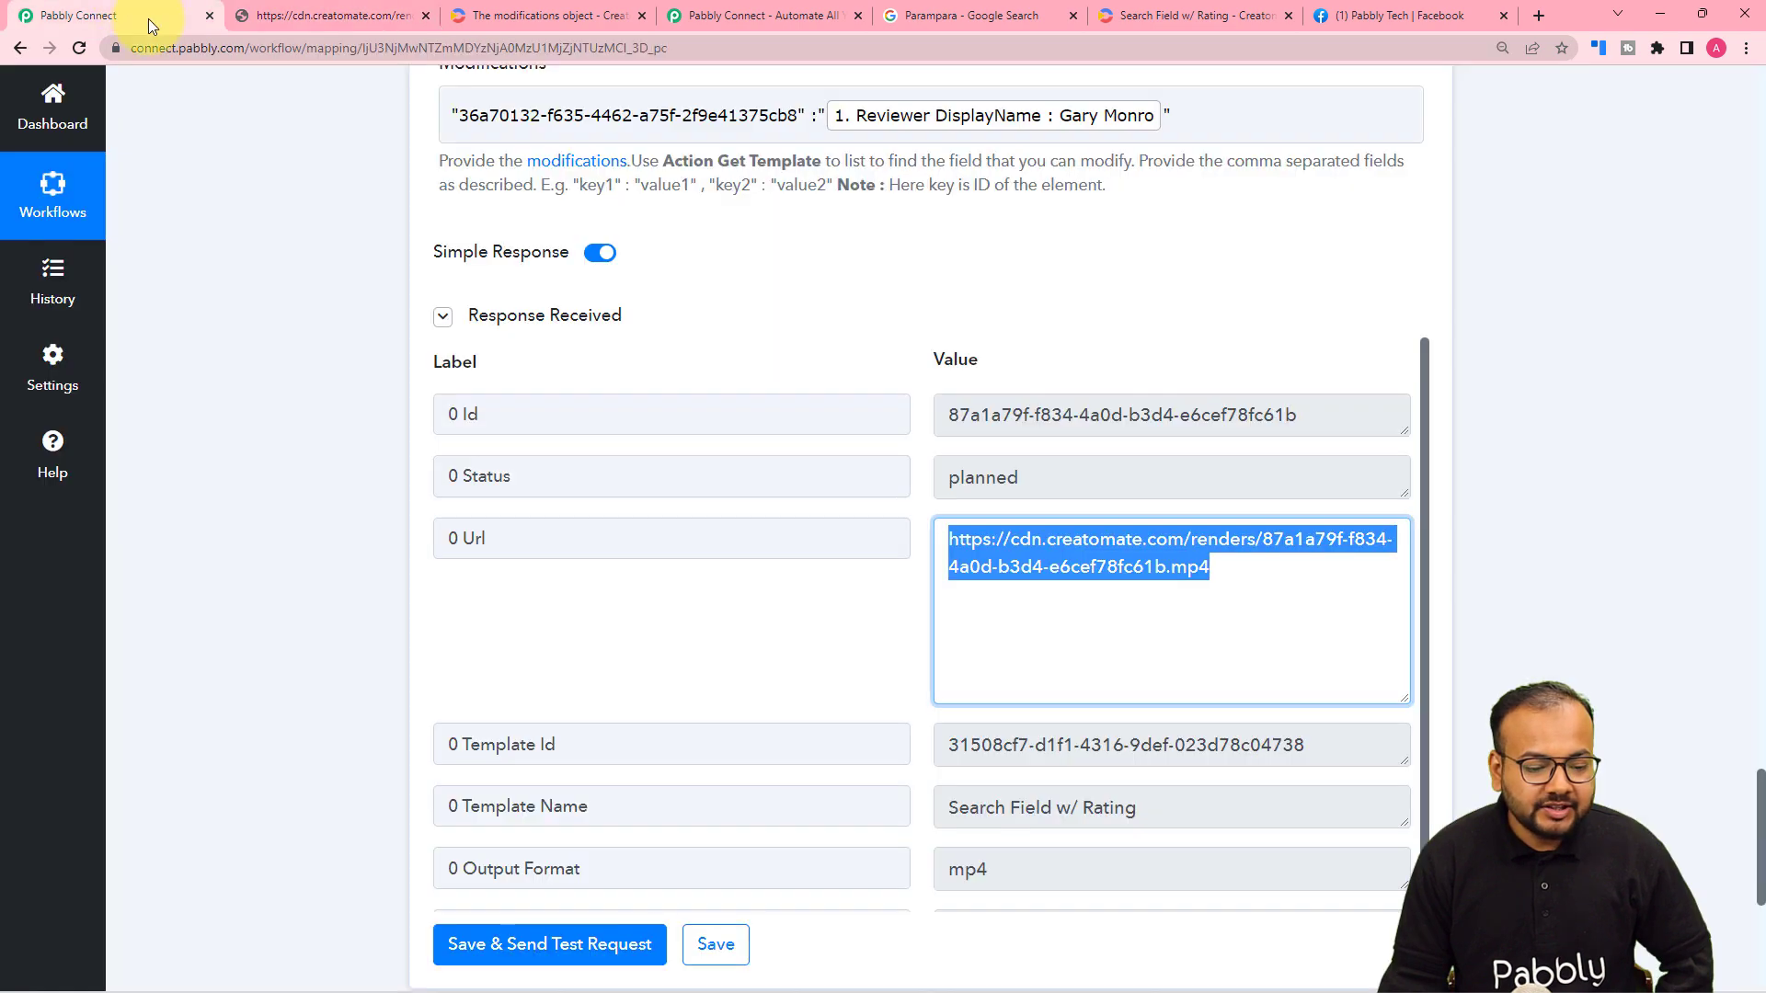
pyautogui.scroll(-2, 274, 410)
pyautogui.scroll(4, 276, 410)
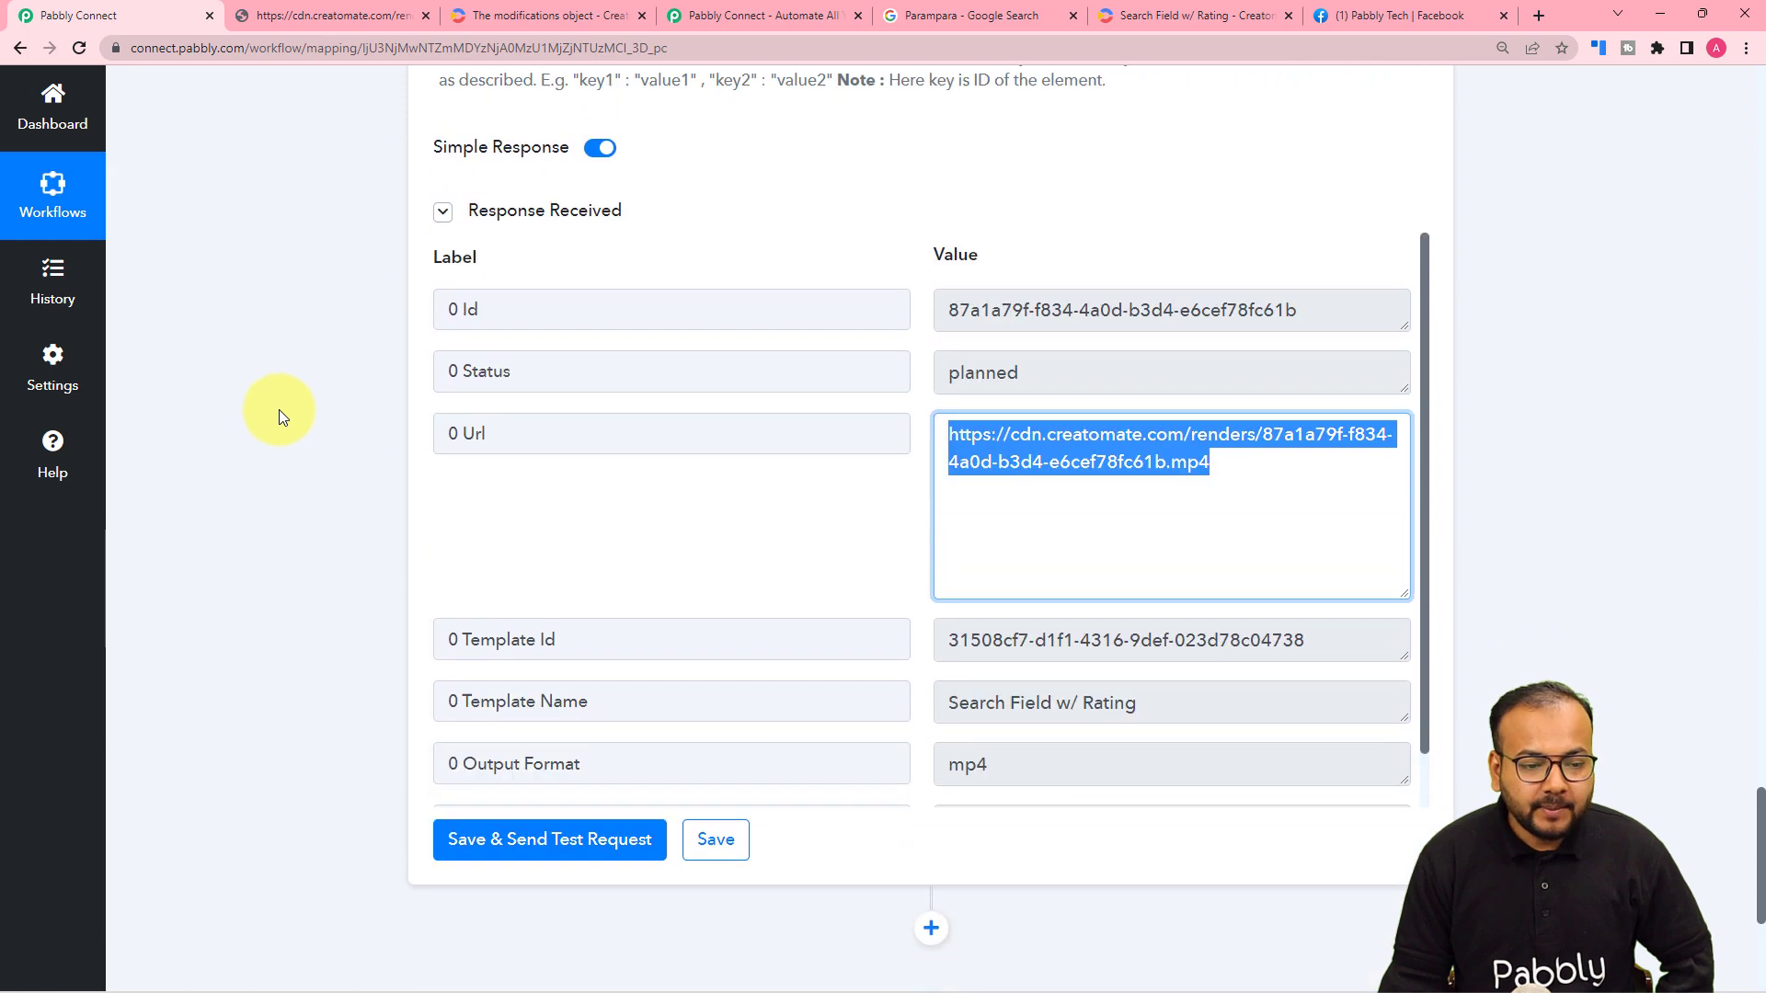
pyautogui.scroll(-8, 280, 410)
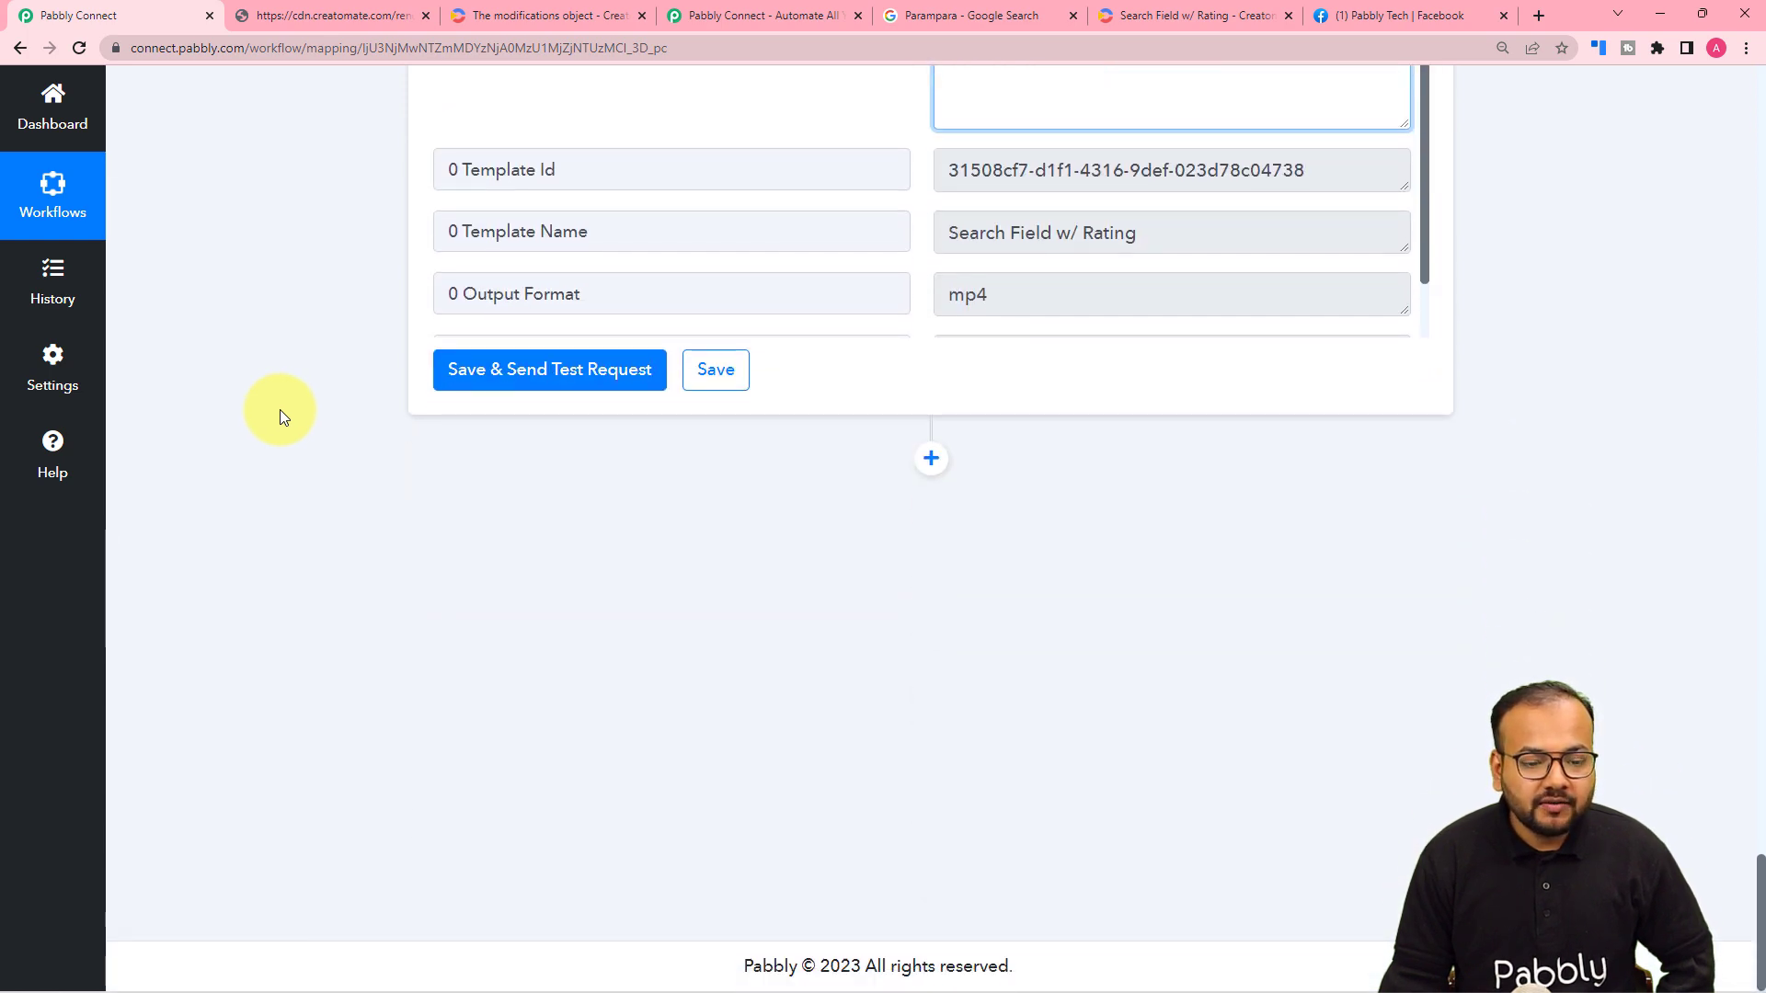
pyautogui.click(923, 474)
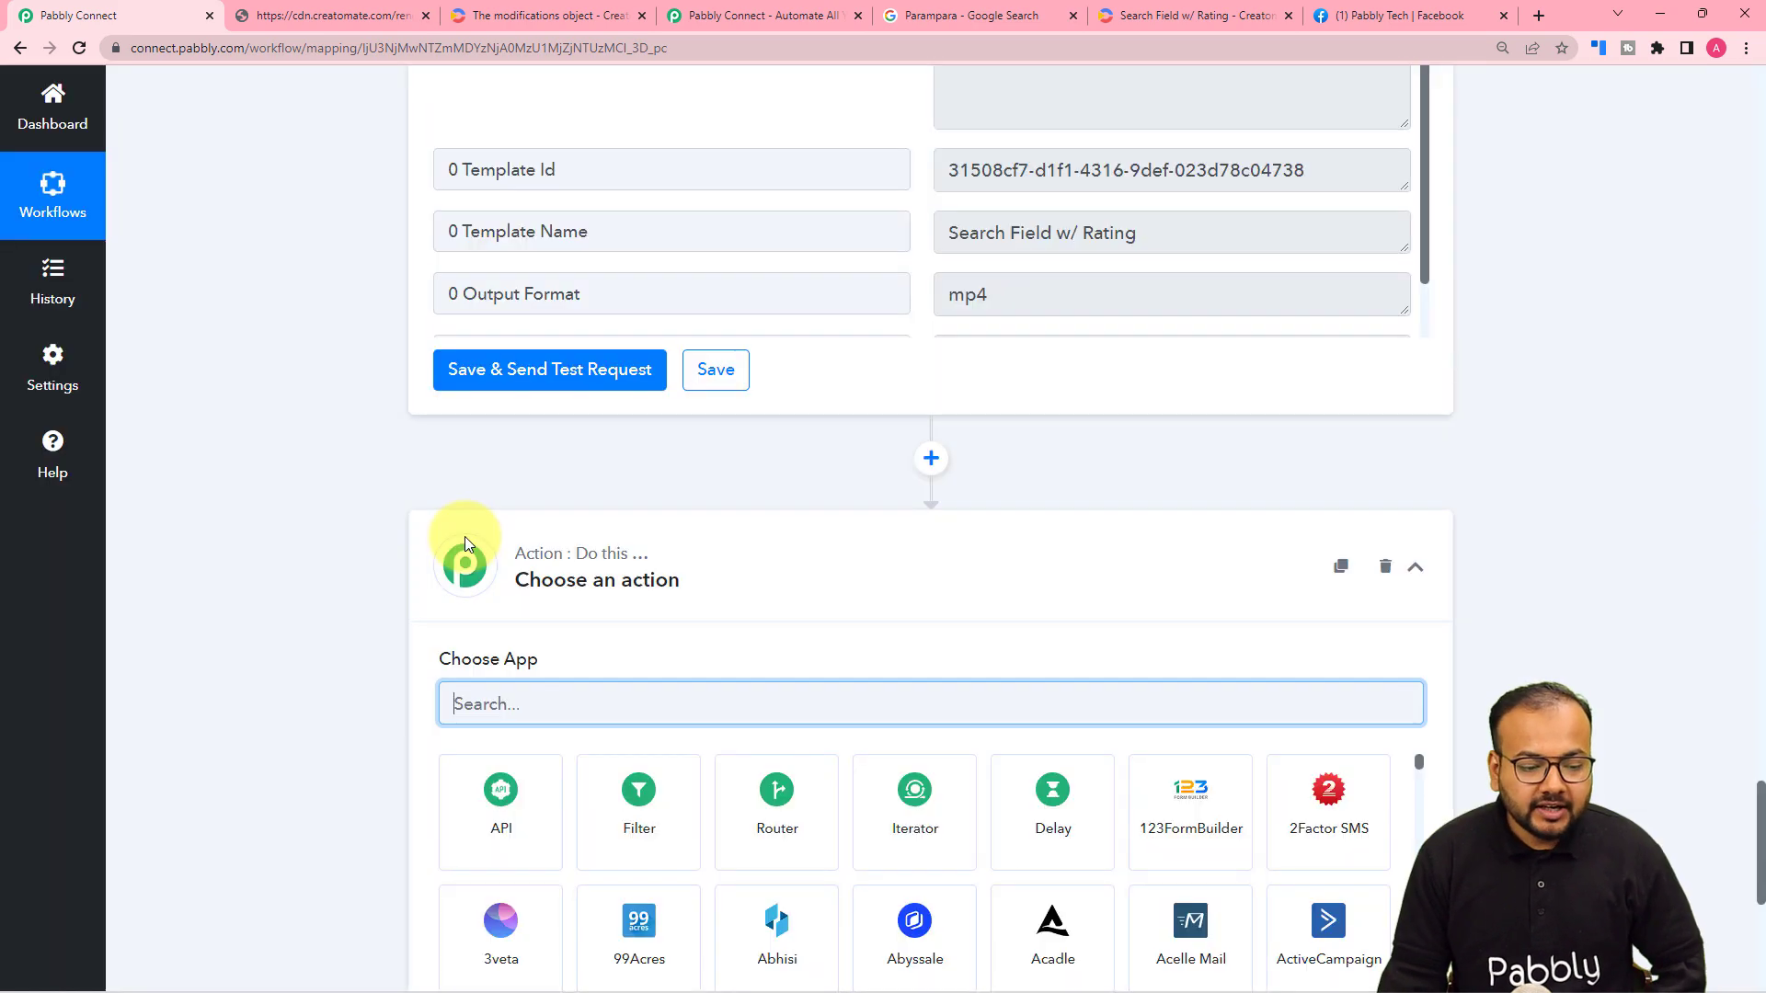
pyautogui.write('face')
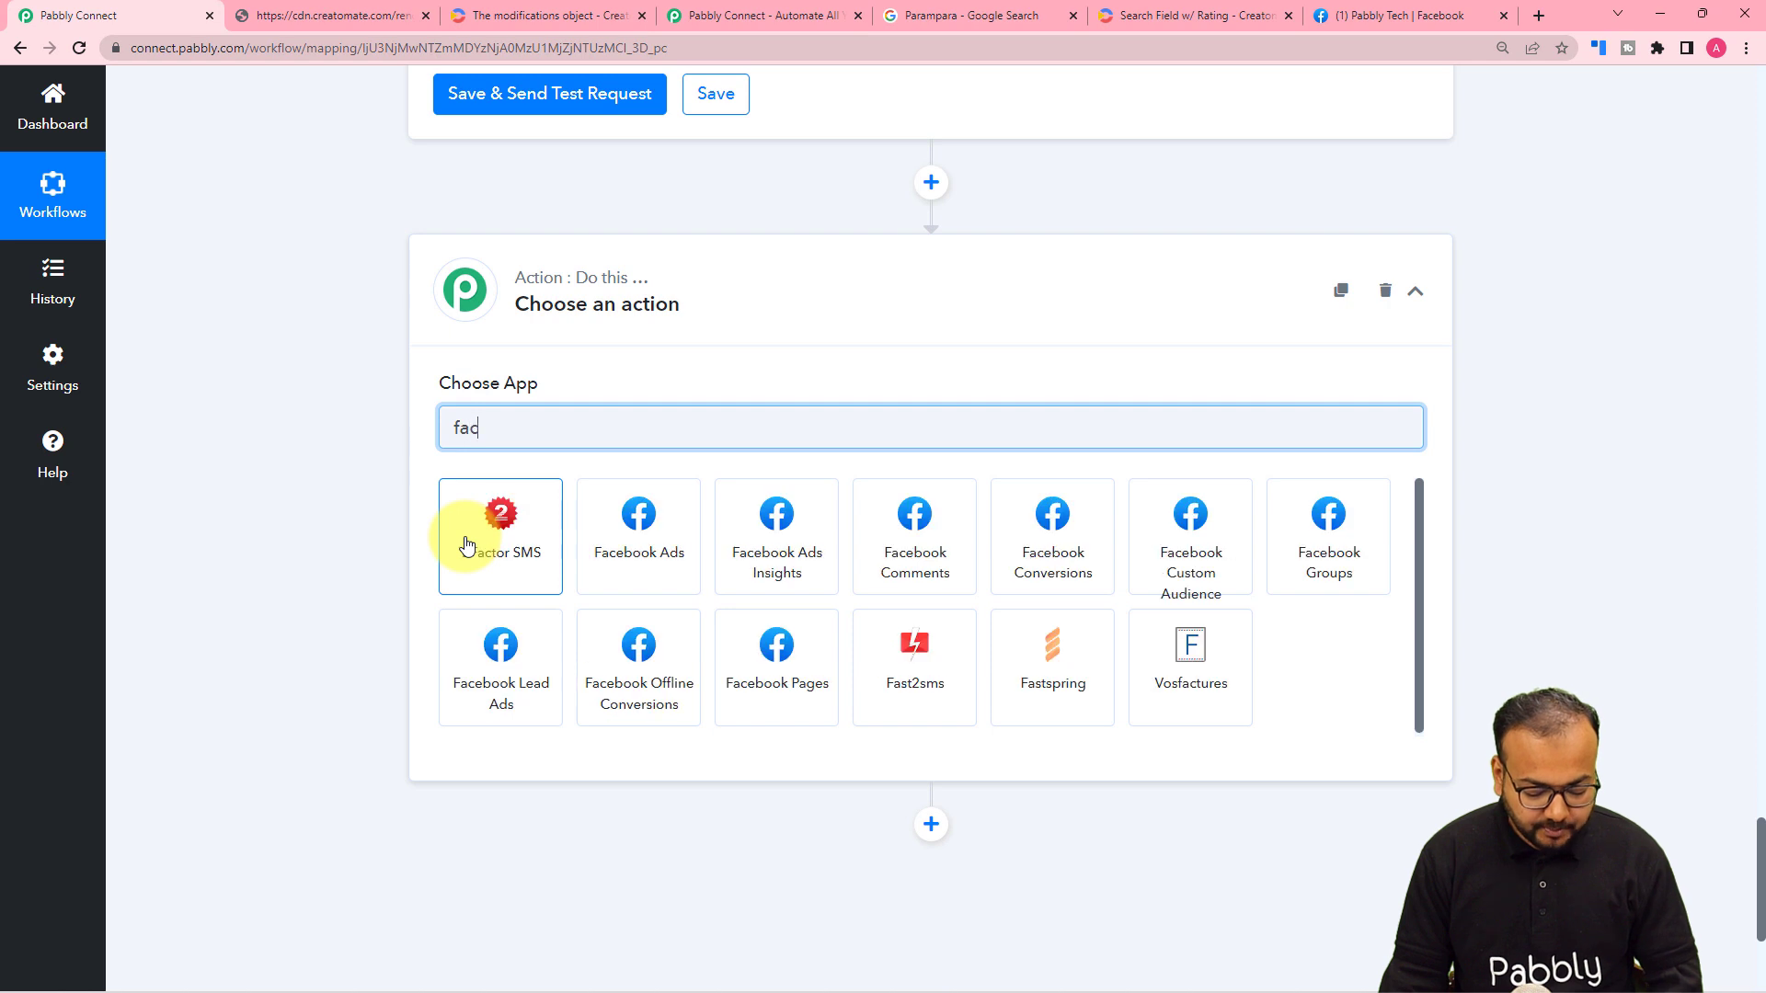
pyautogui.click(644, 697)
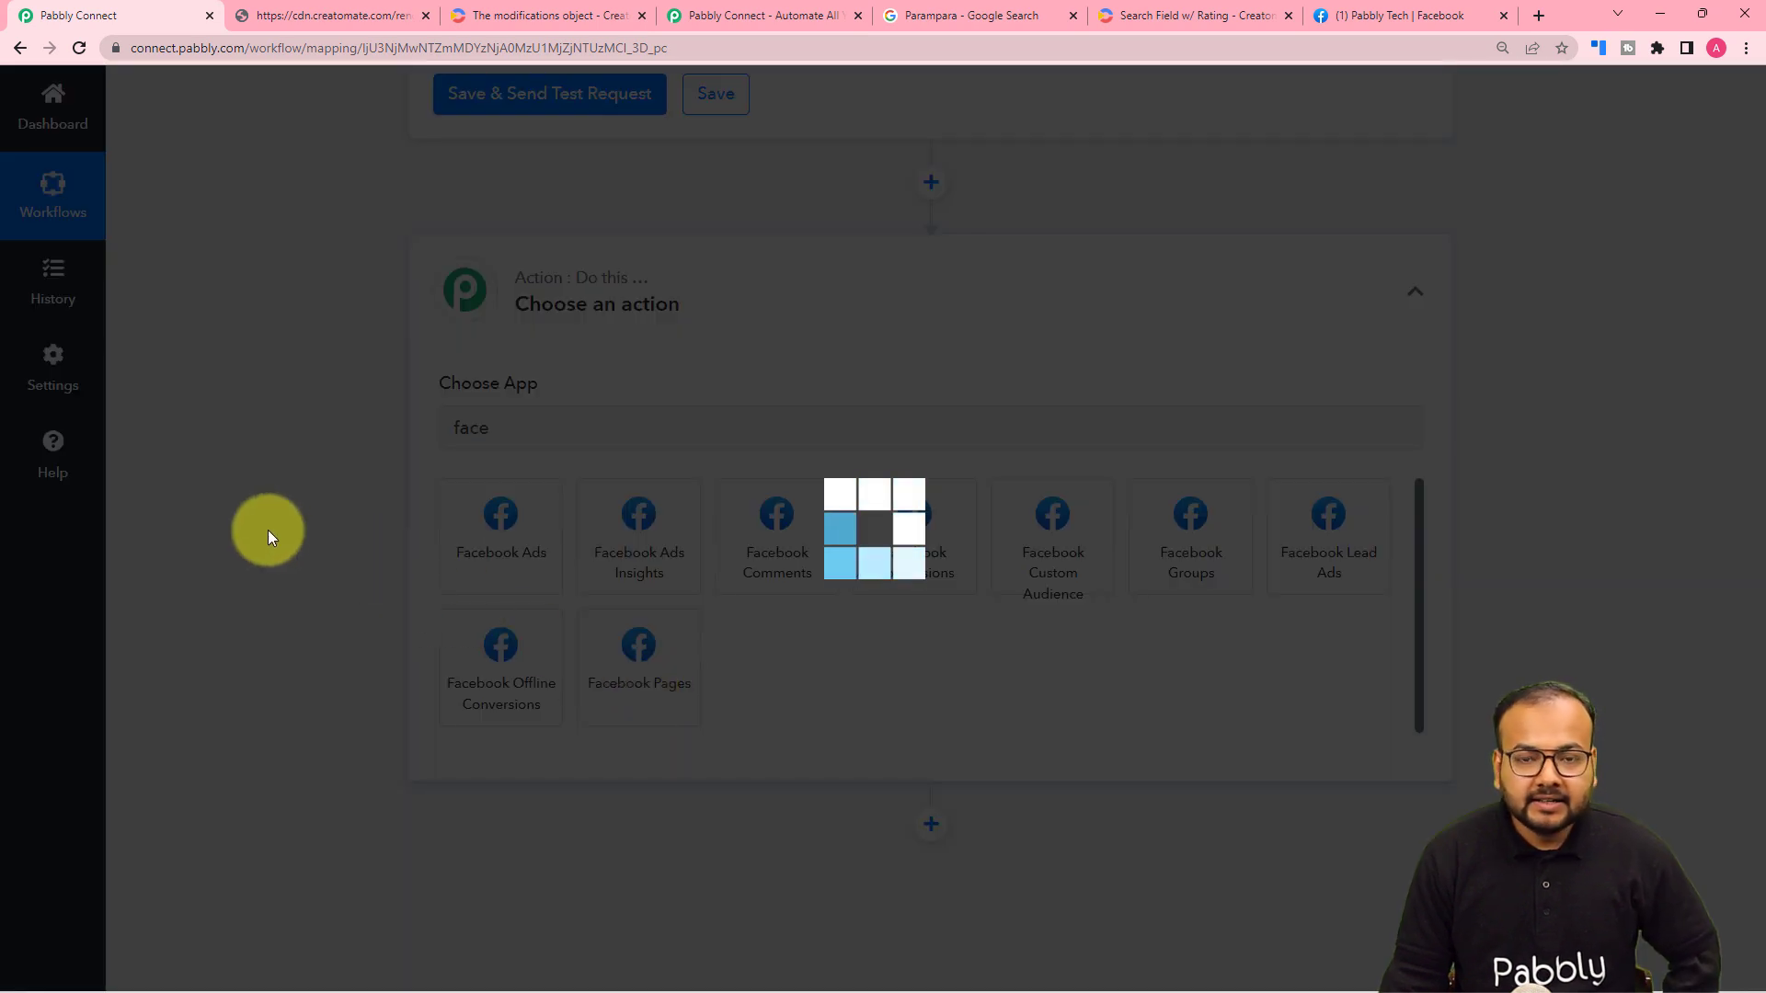
pyautogui.scroll(-2, 268, 529)
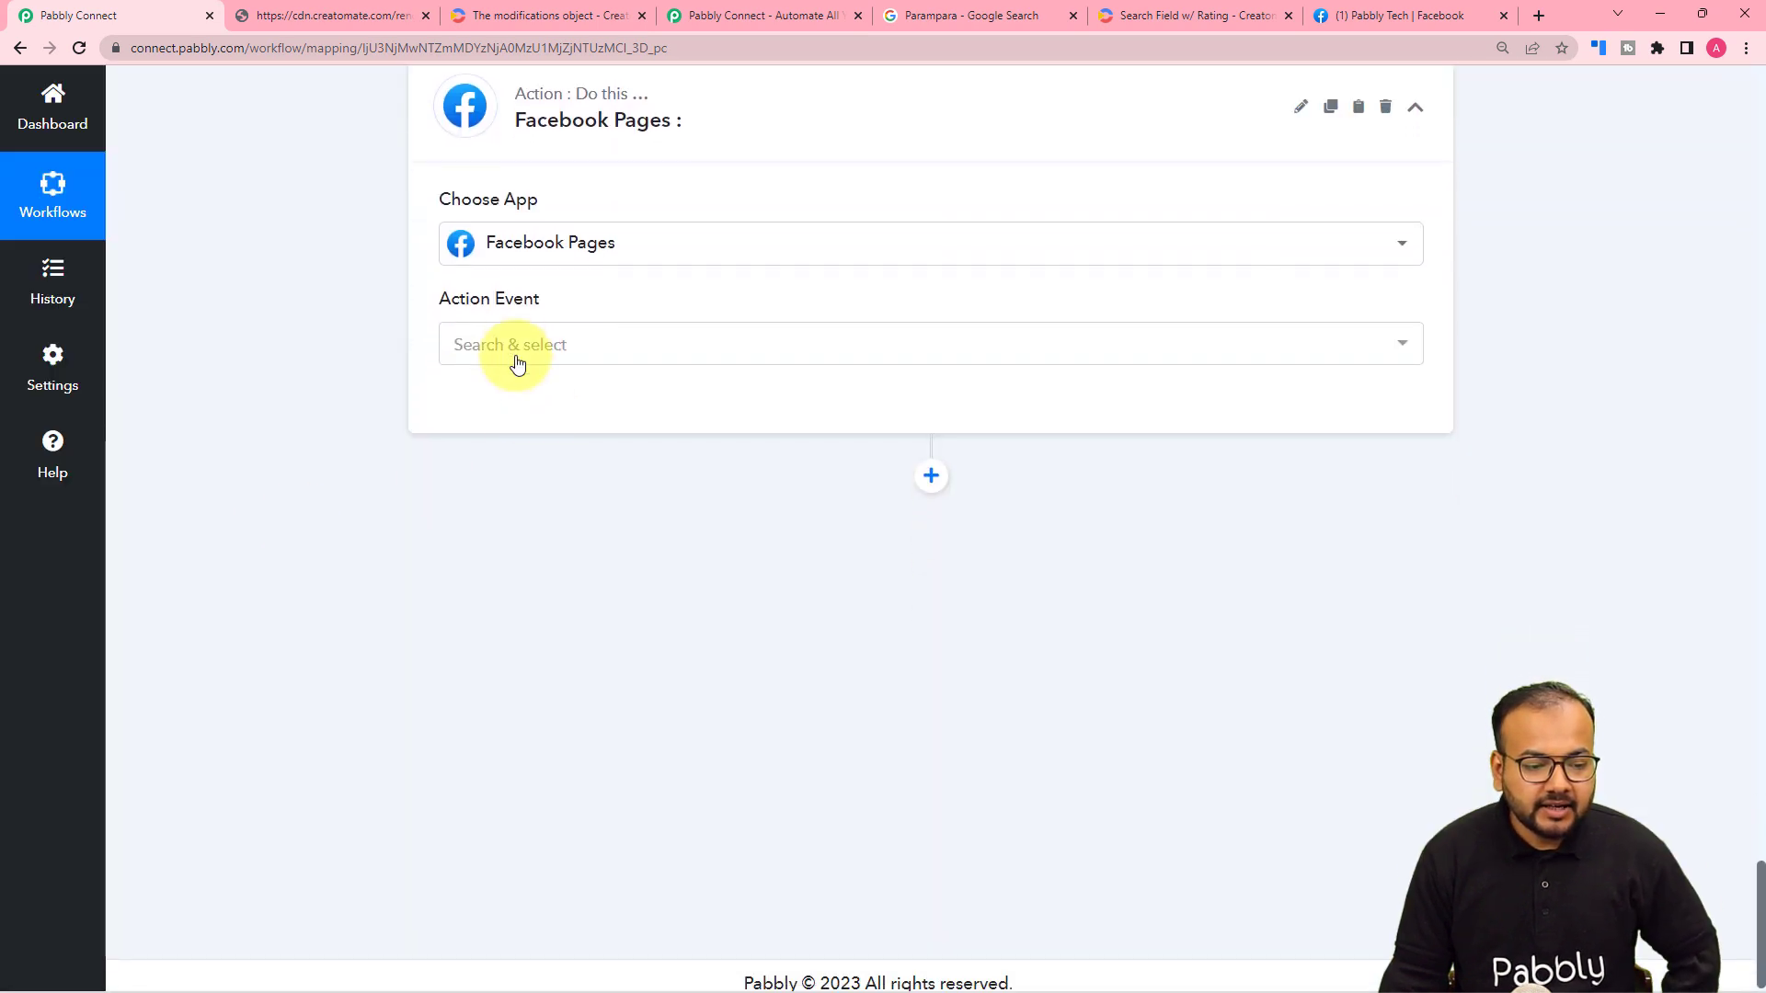
pyautogui.click(514, 346)
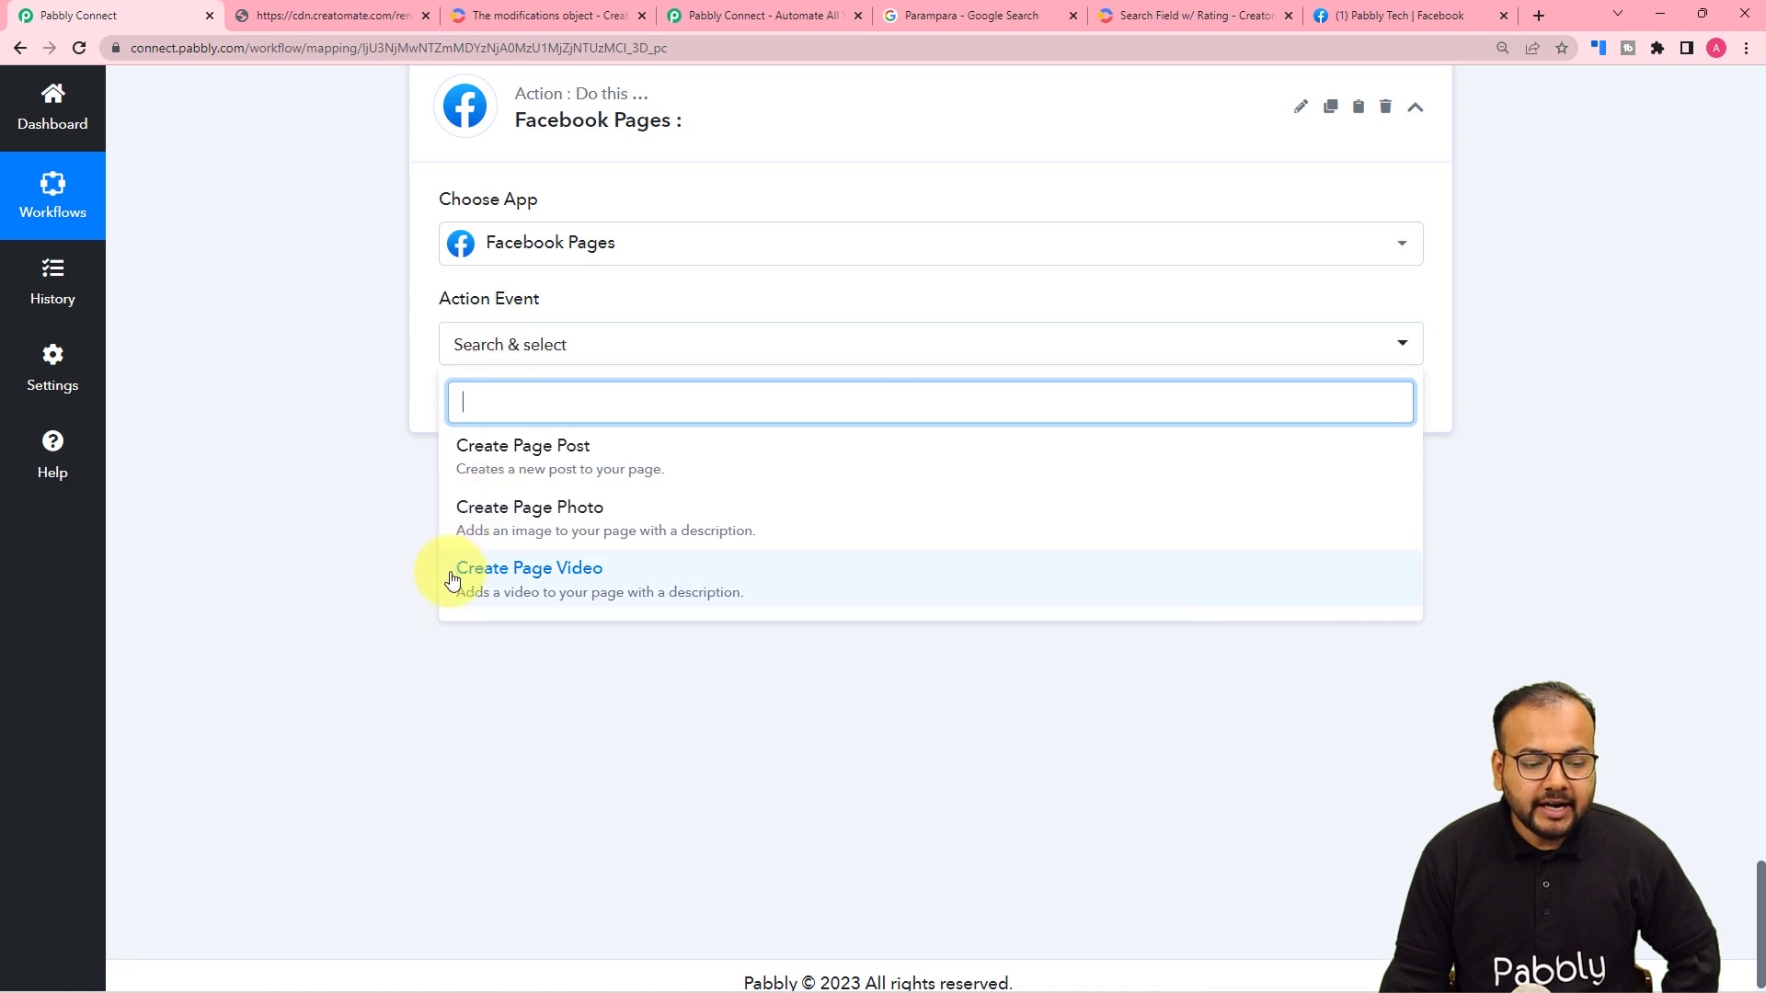
pyautogui.click(610, 569)
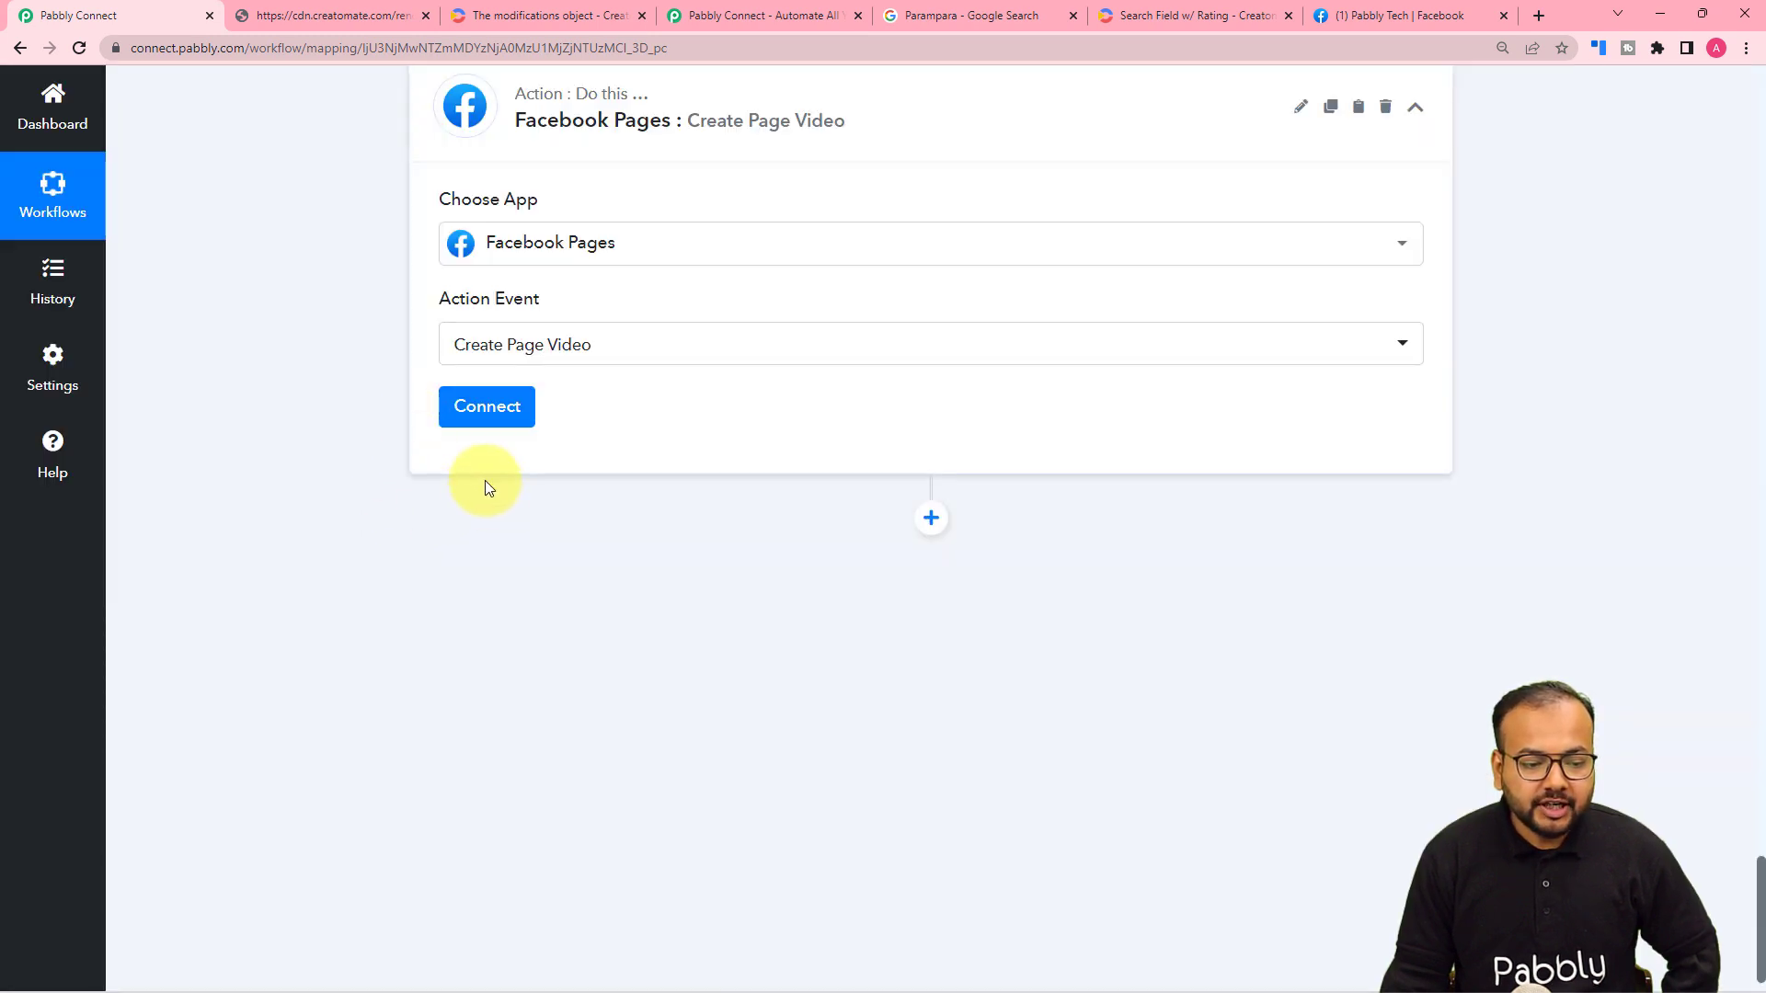
# Connect the Facebook Pages action through a new connection, authorizing Pabbly Connect with the previously linked Facebook account.
pyautogui.click(462, 408)
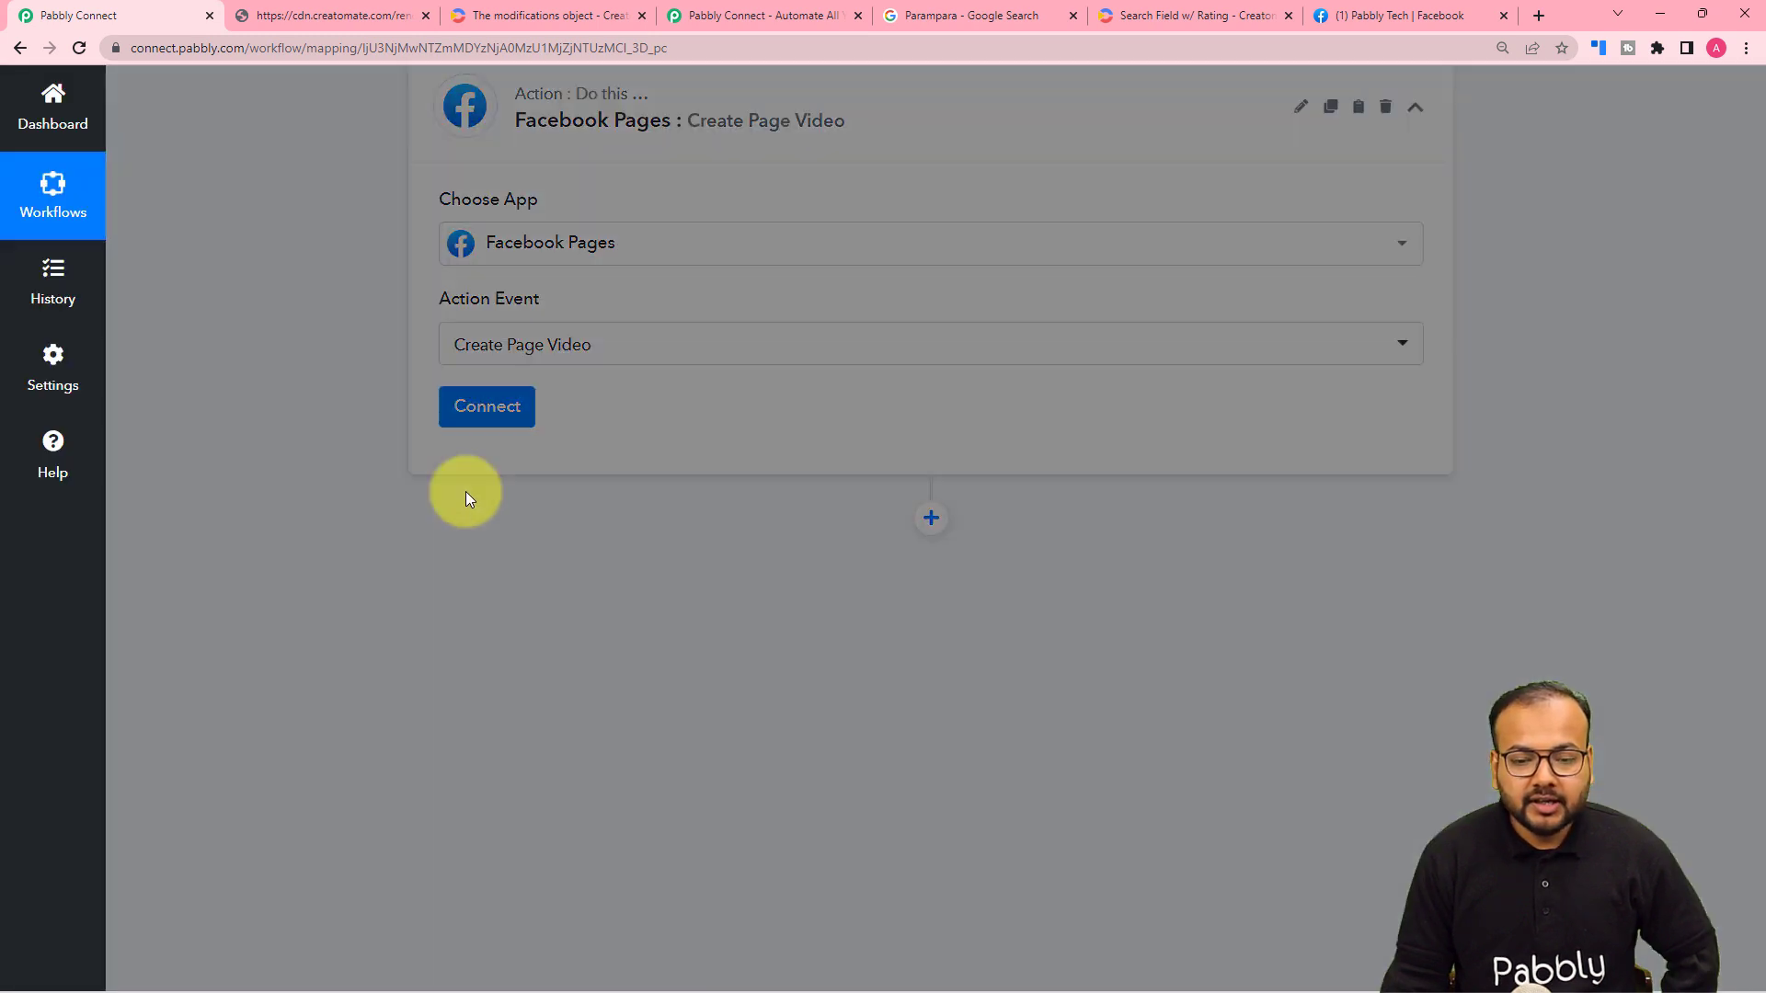
pyautogui.click(833, 307)
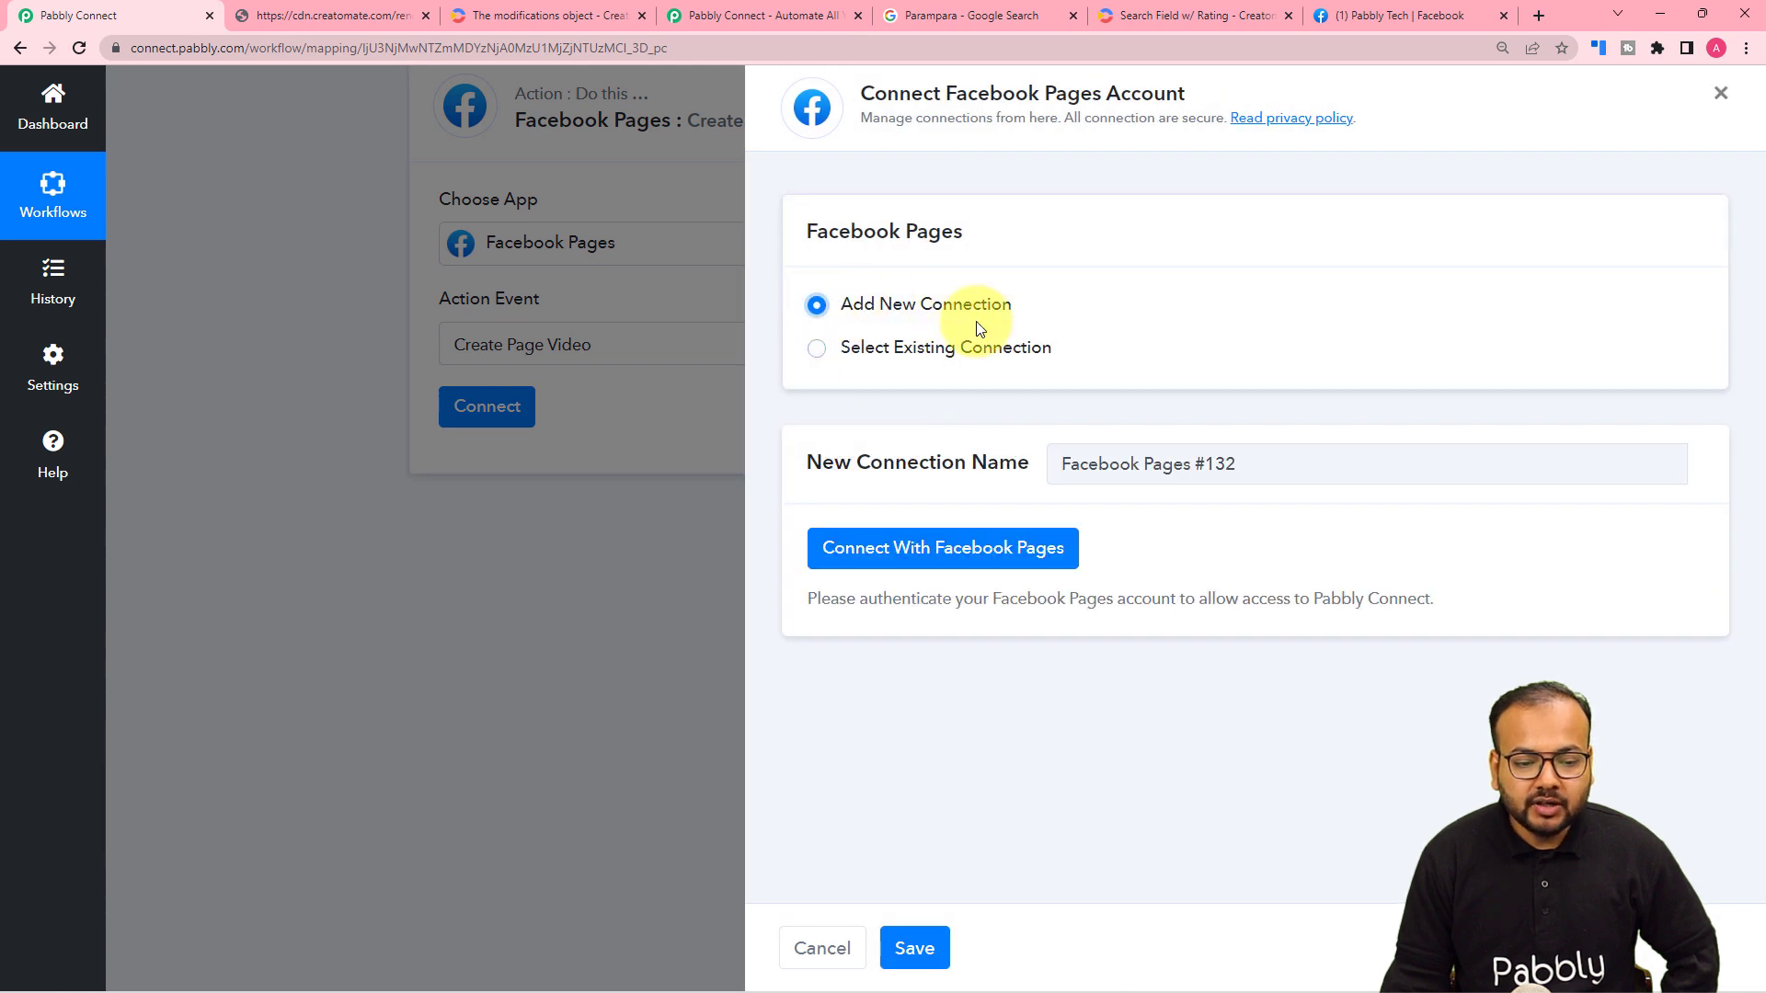
pyautogui.click(926, 549)
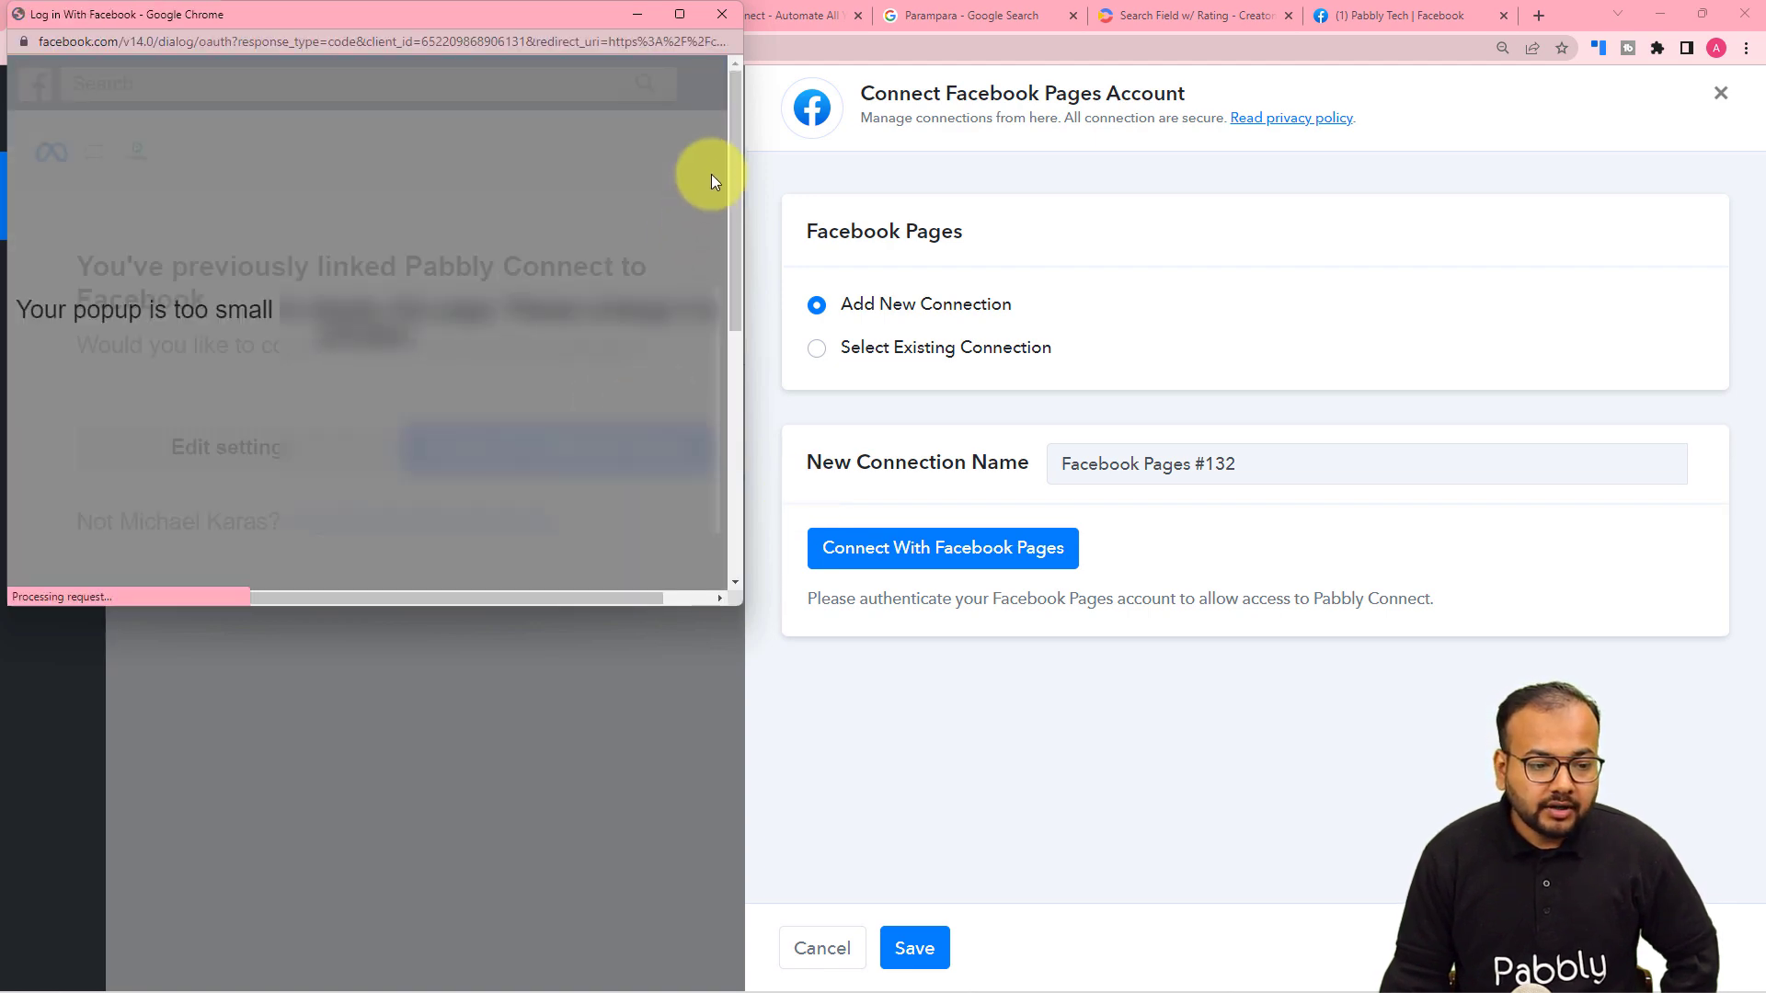
pyautogui.click(680, 17)
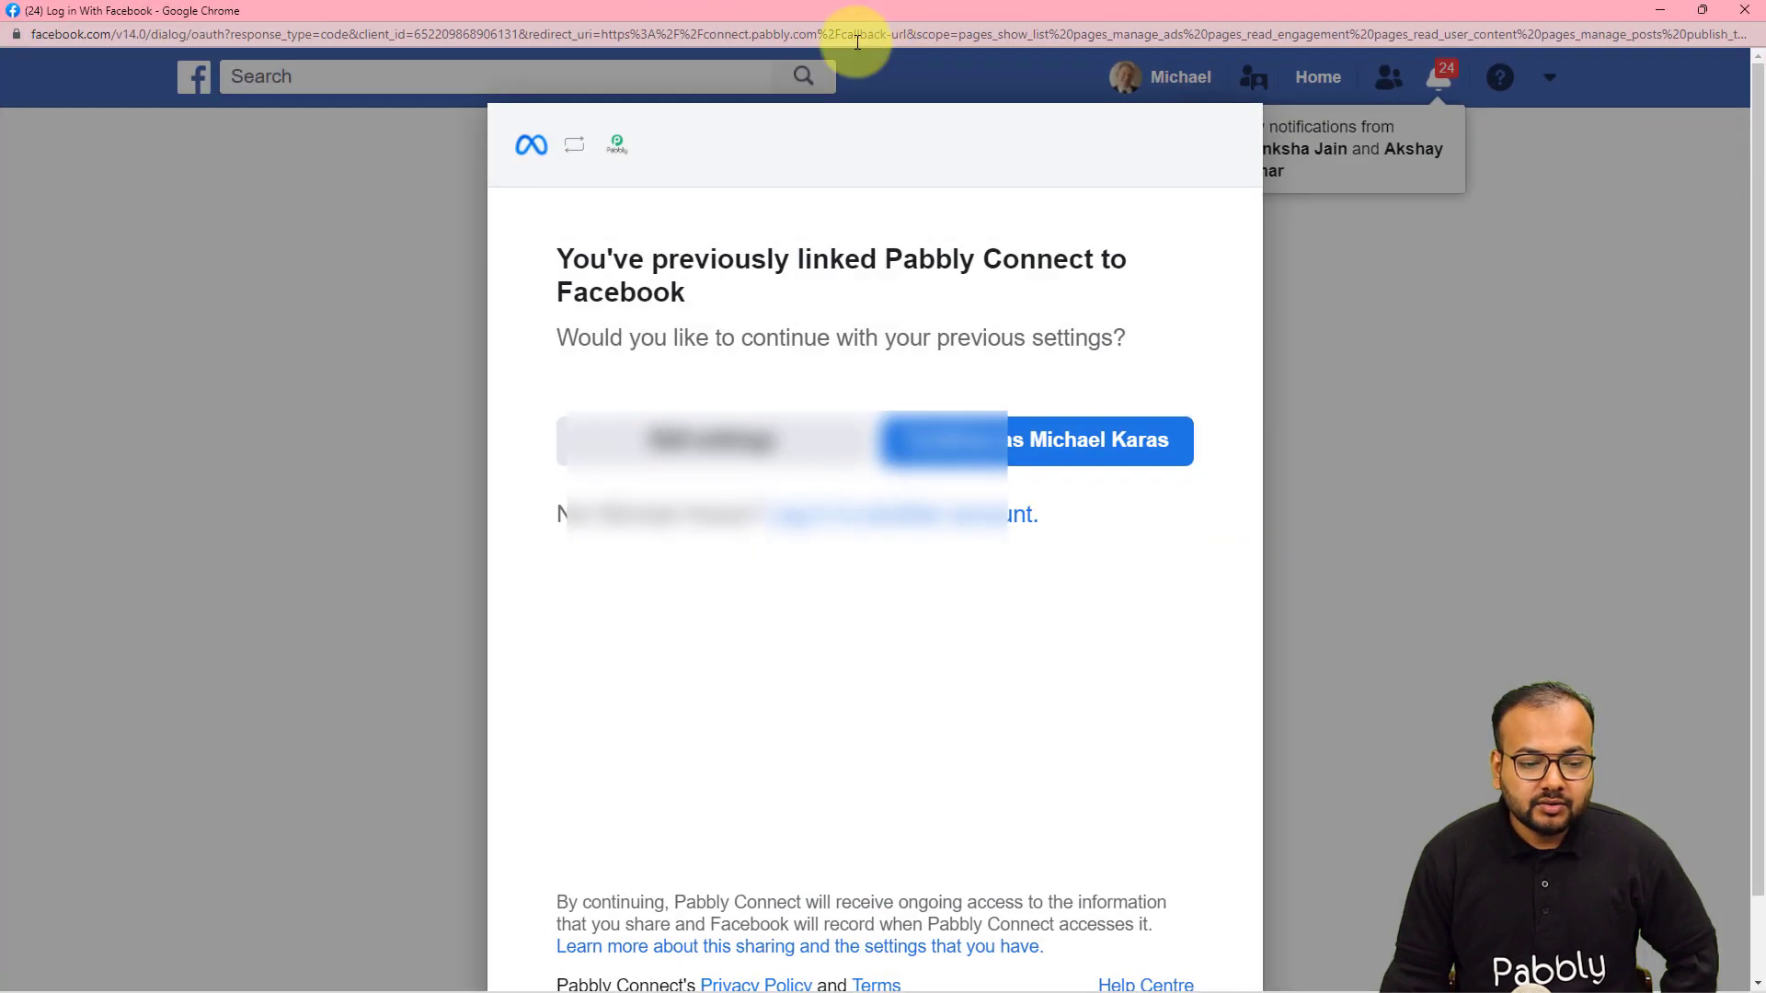
pyautogui.click(1048, 449)
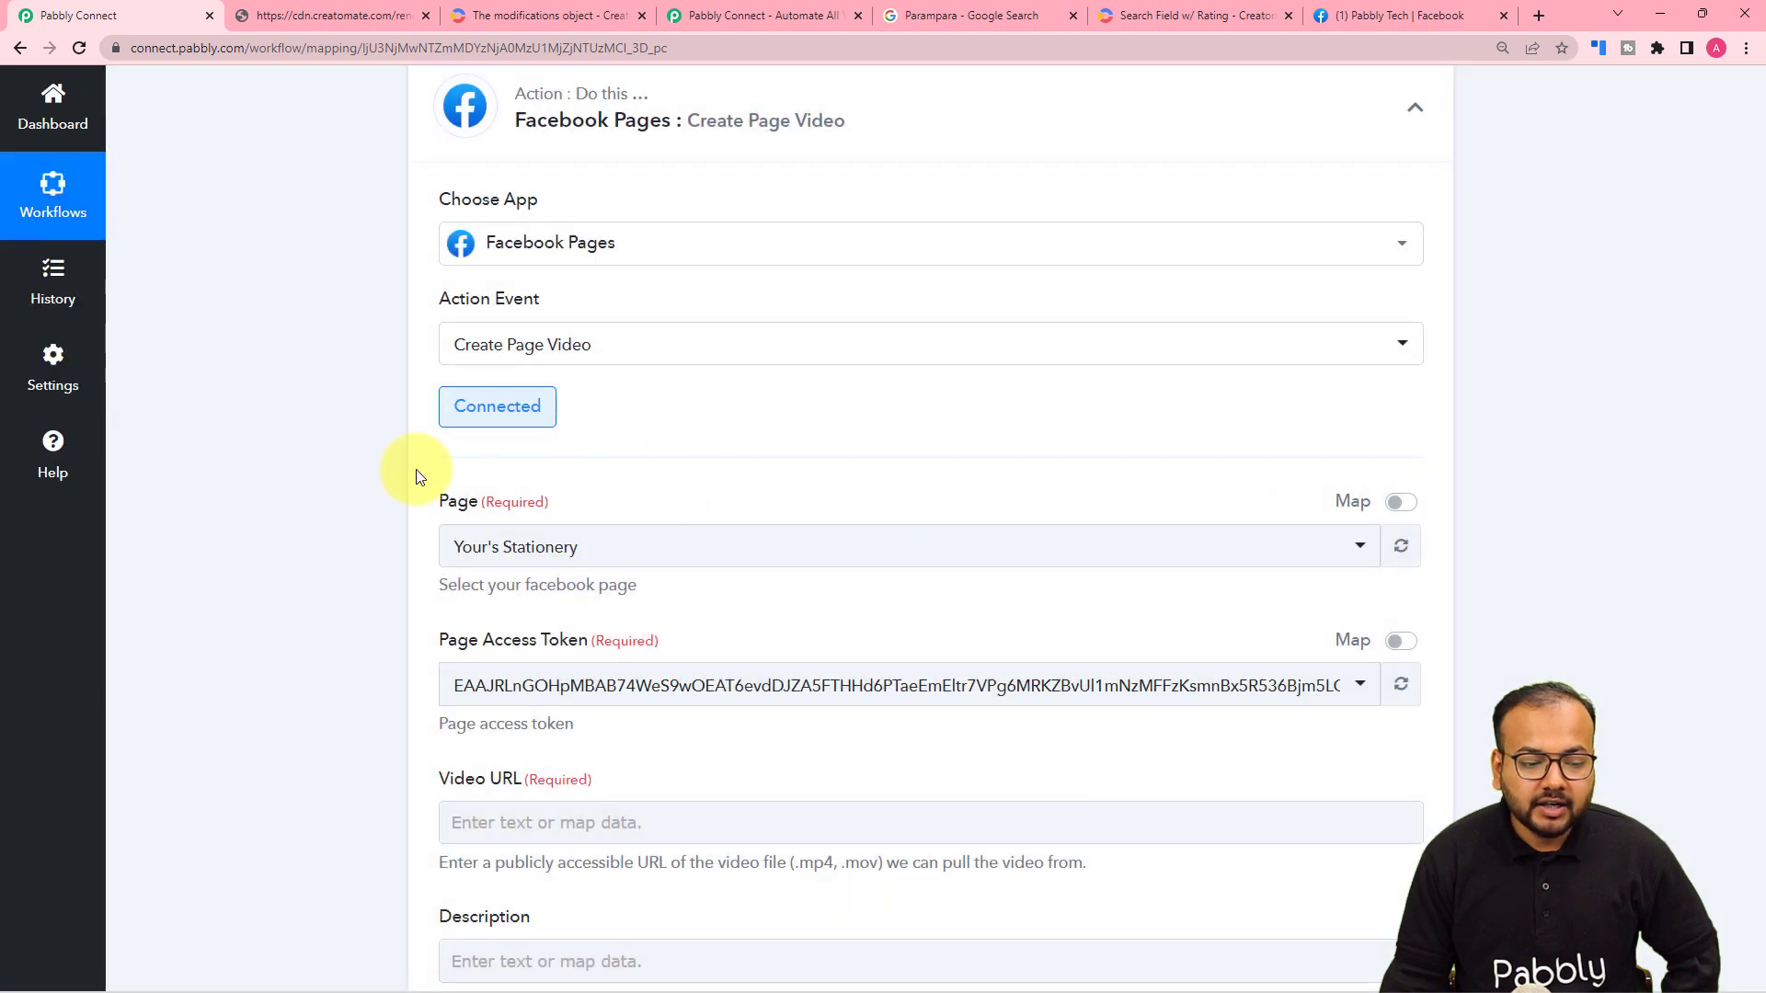
# Check the target page's name on Facebook, then select Pabbly Tech as the Page in the Create Page Video action.
pyautogui.scroll(-4, 321, 457)
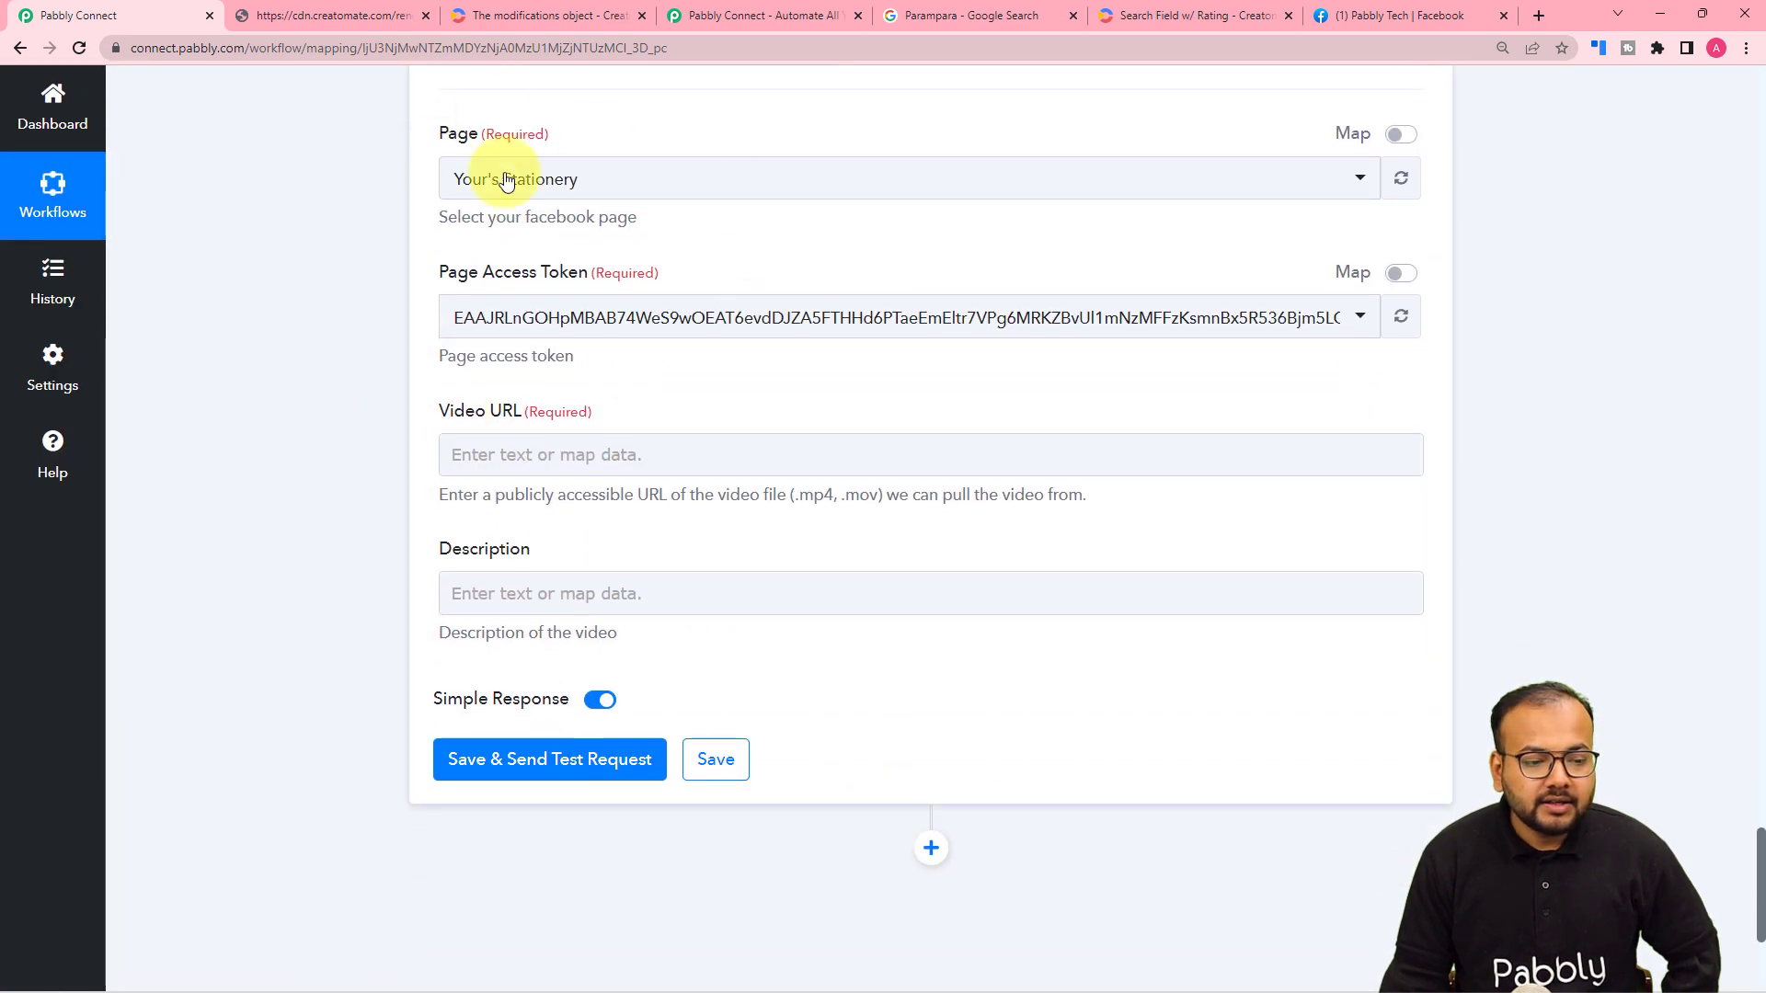
pyautogui.click(1426, 4)
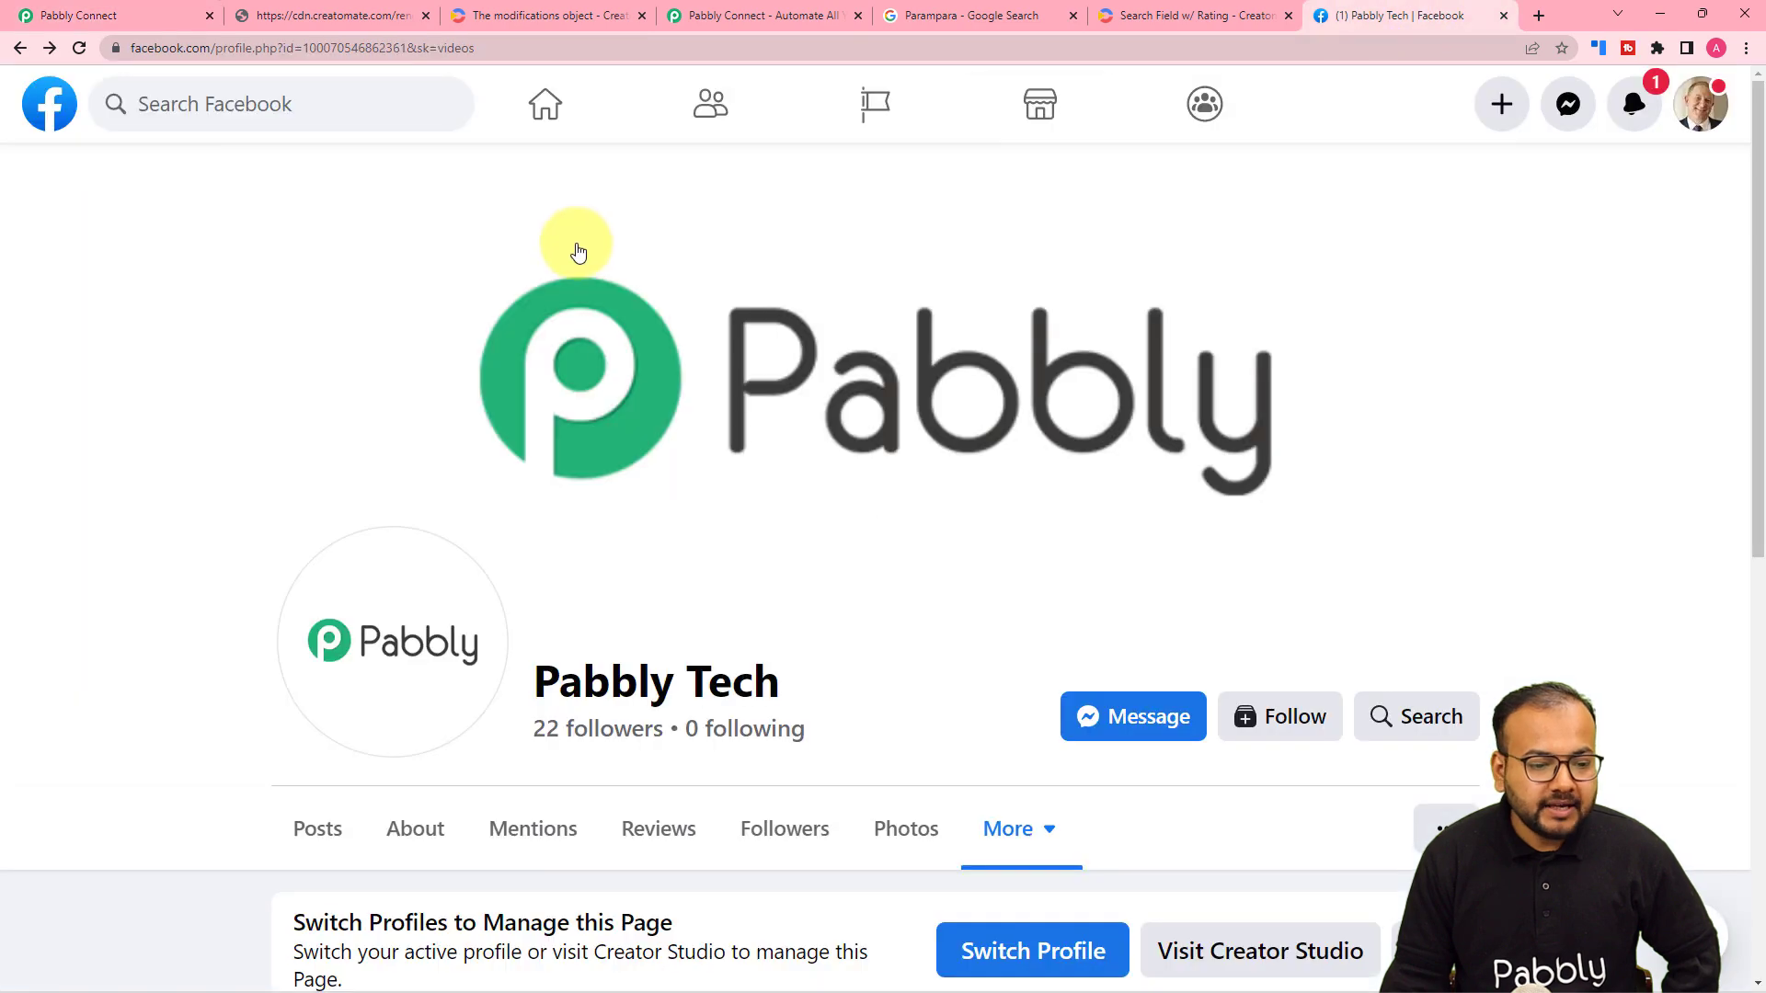
pyautogui.click(128, 17)
pyautogui.click(571, 177)
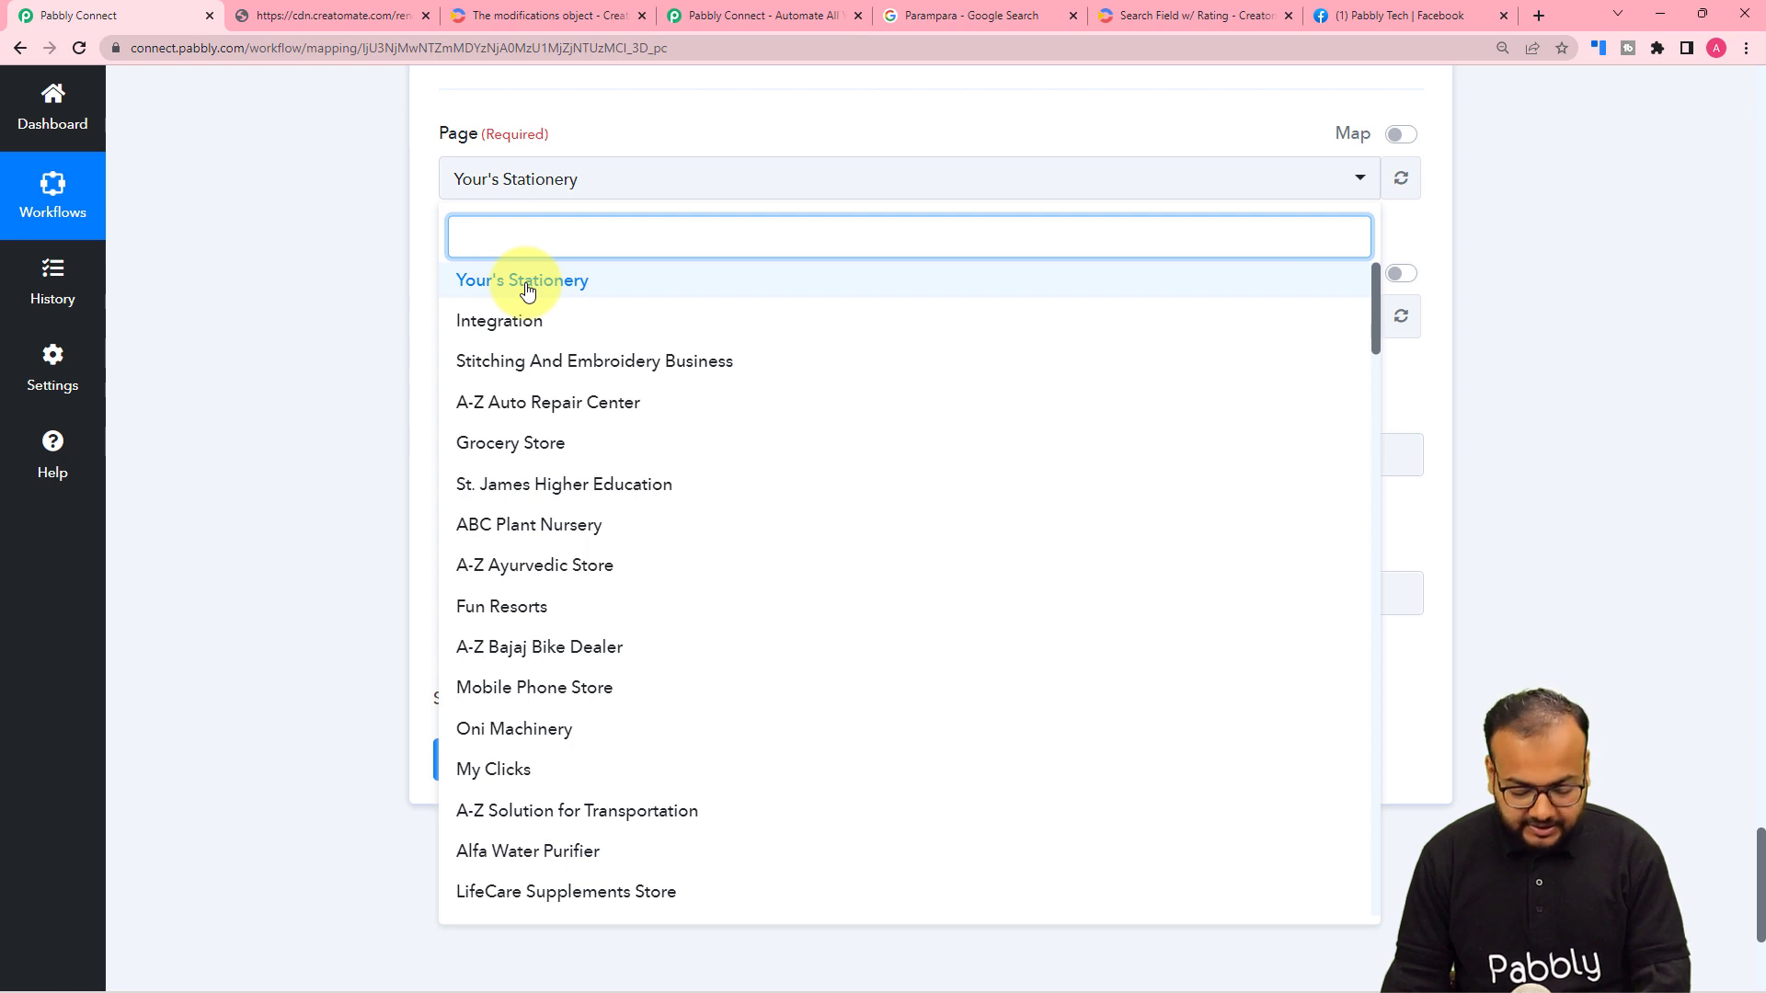
pyautogui.write('pabb')
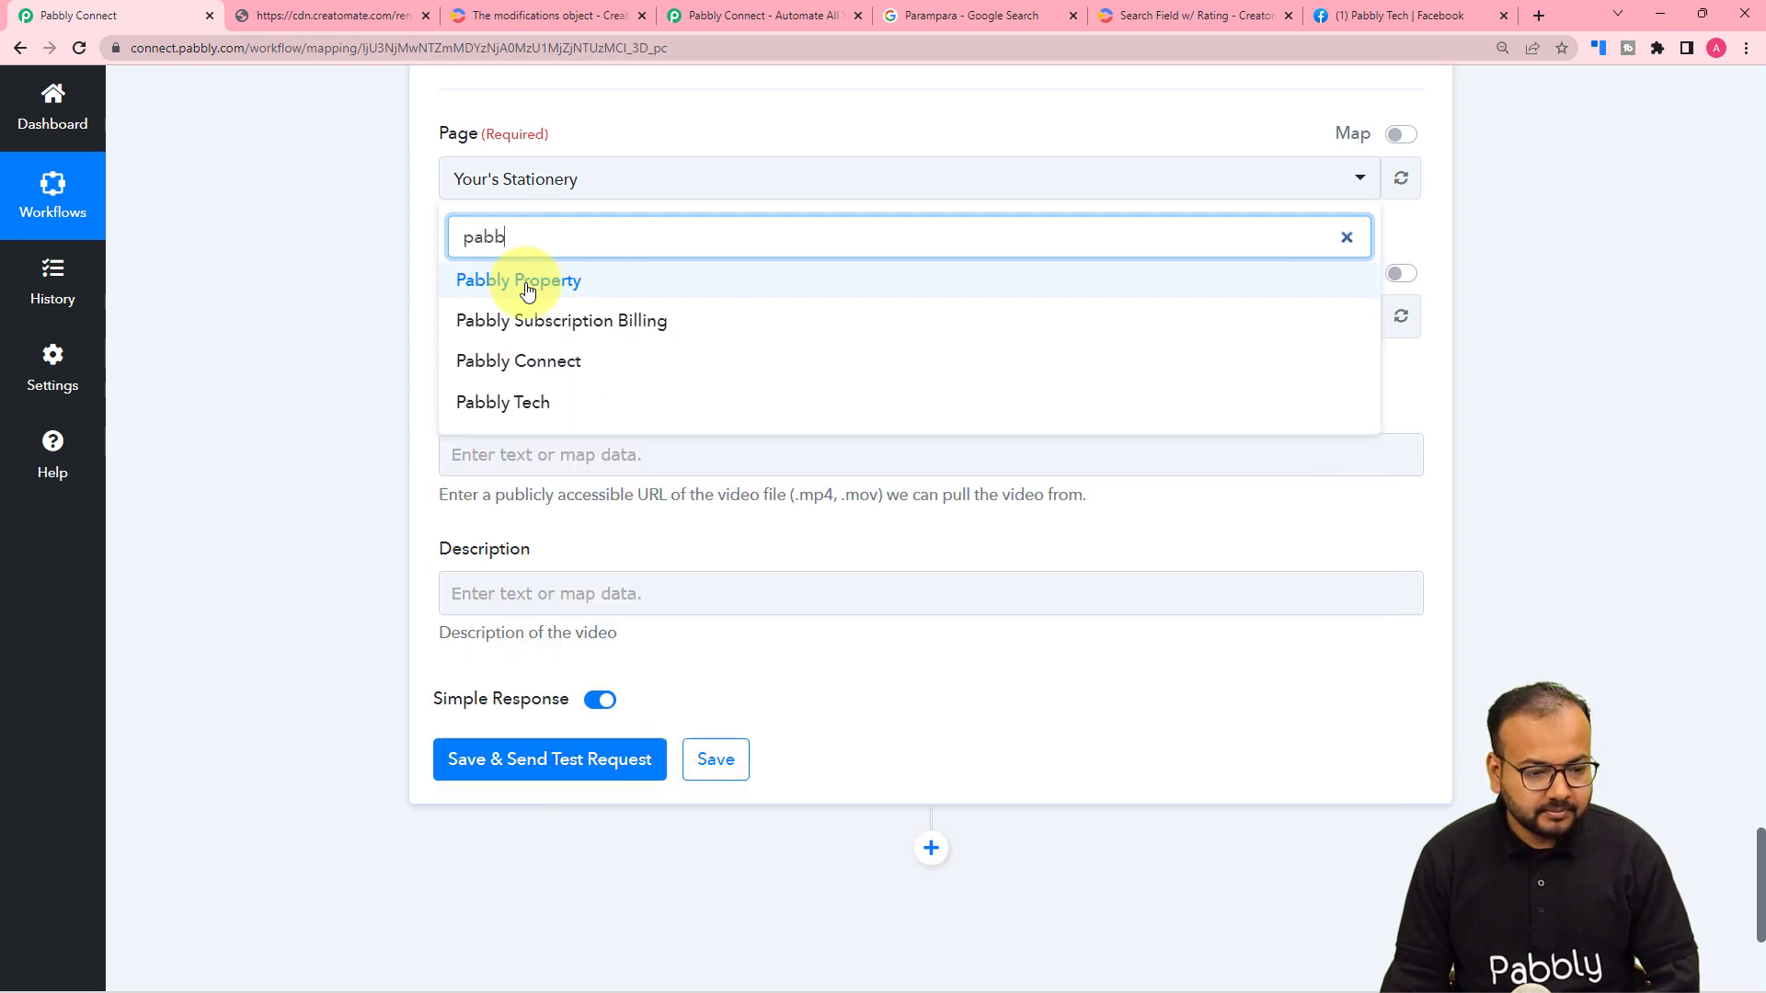
pyautogui.click(476, 398)
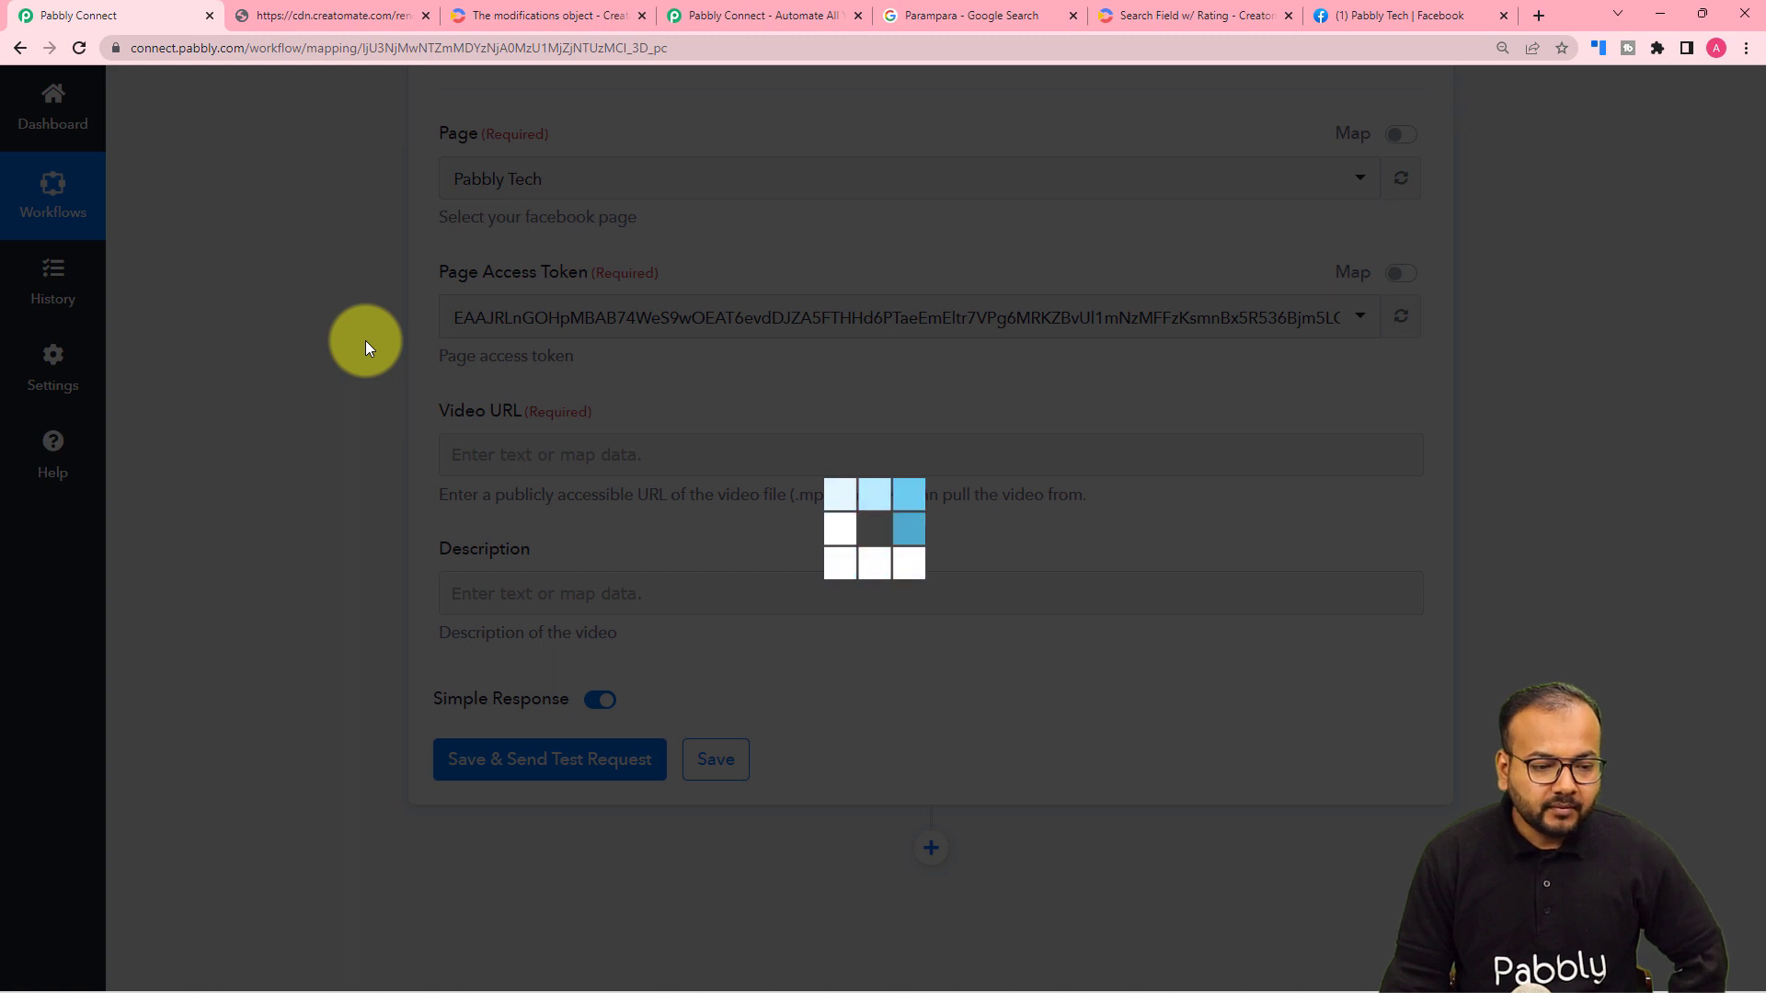
# Map the Video URL to the 0 Url value from the Creatomate: Create Single Render response.
pyautogui.scroll(-1, 368, 340)
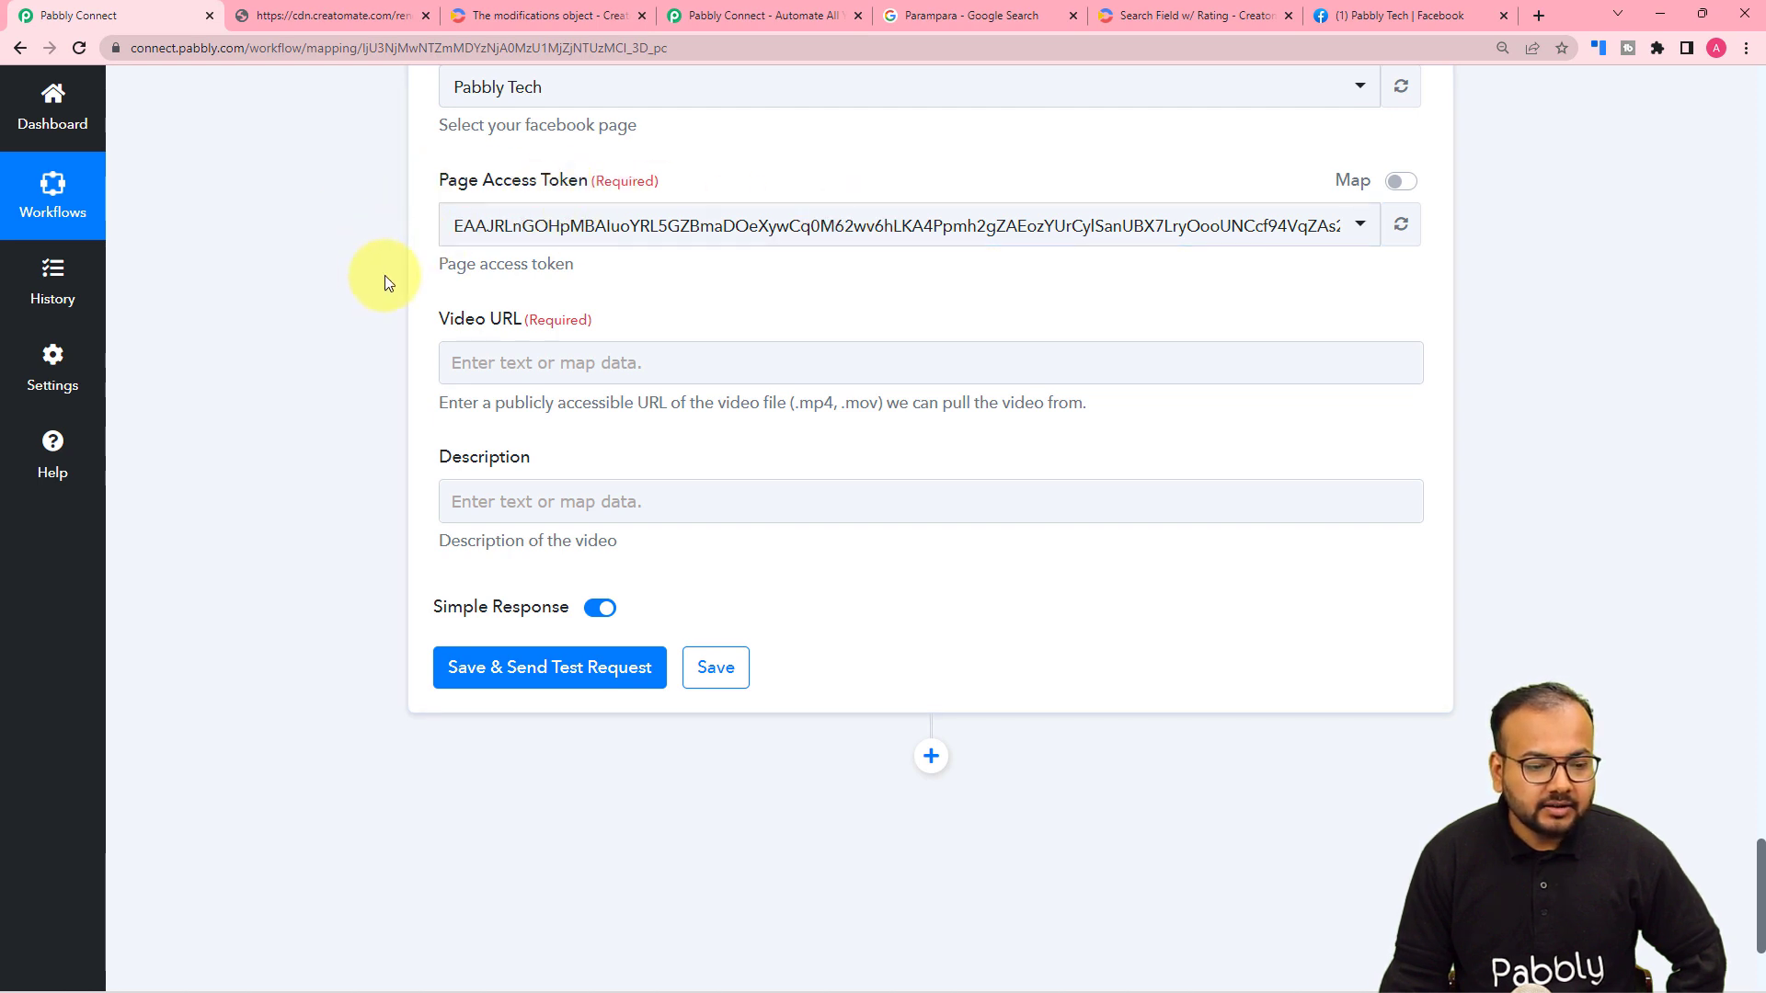
pyautogui.scroll(-1, 515, 294)
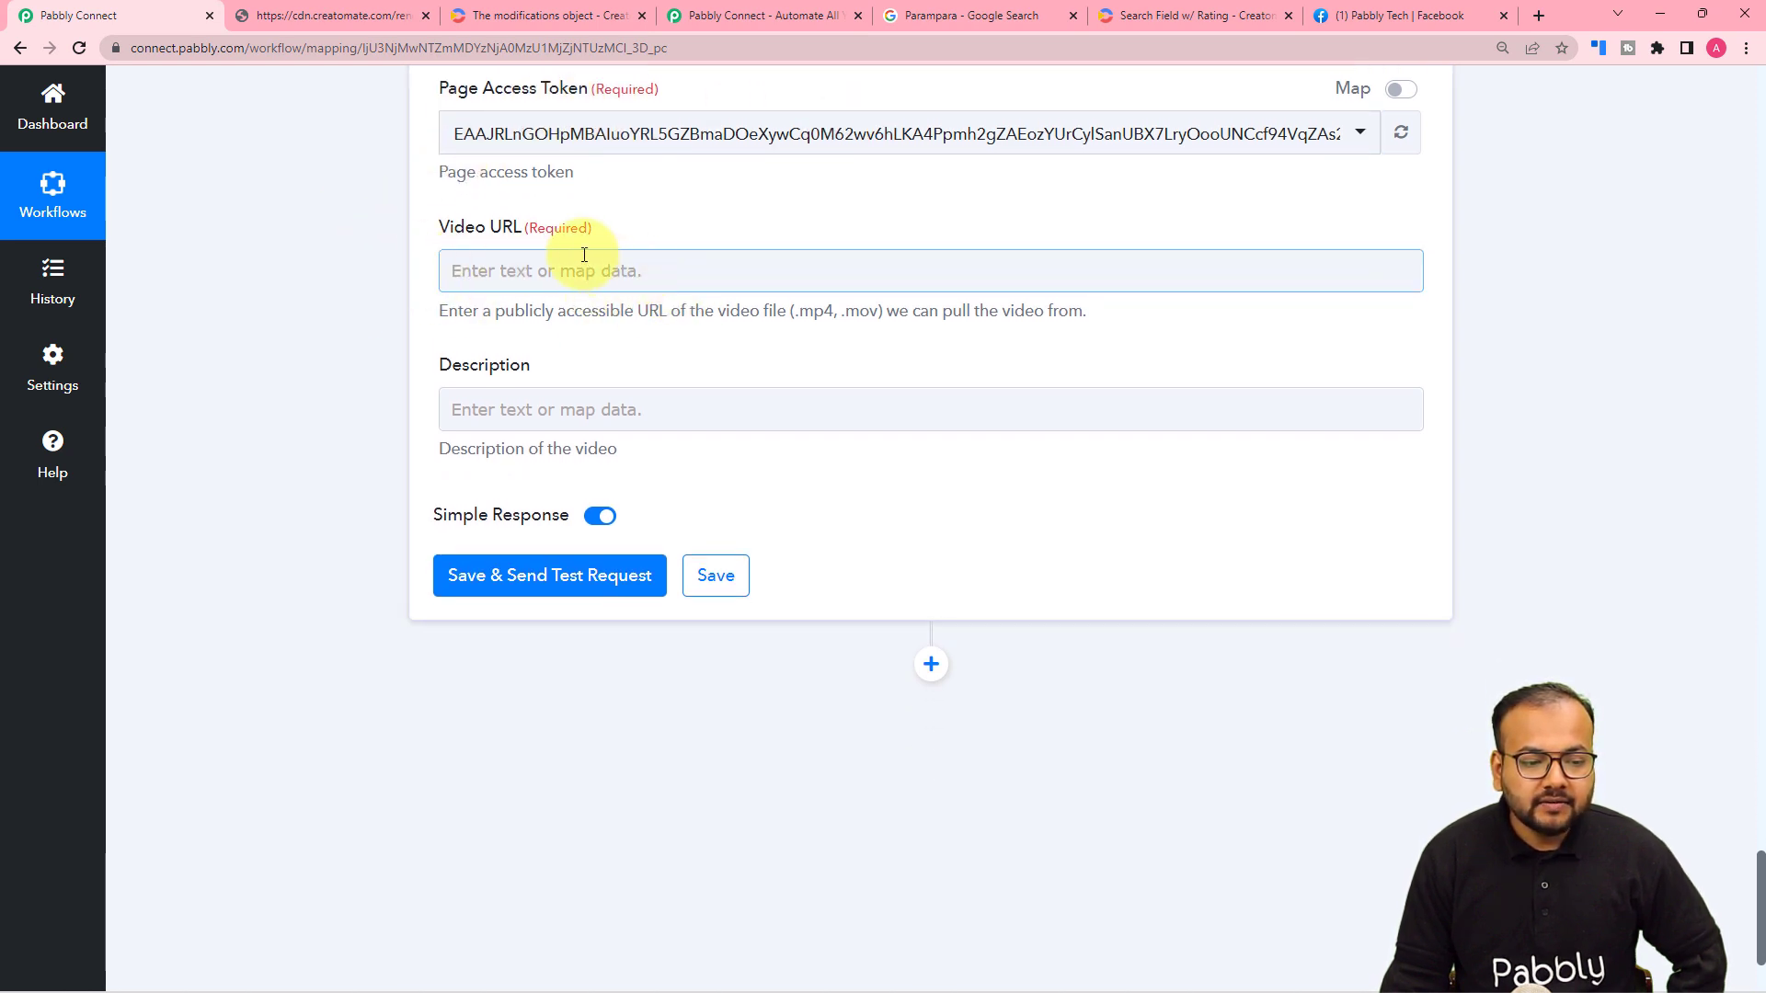
pyautogui.scroll(13, 615, 399)
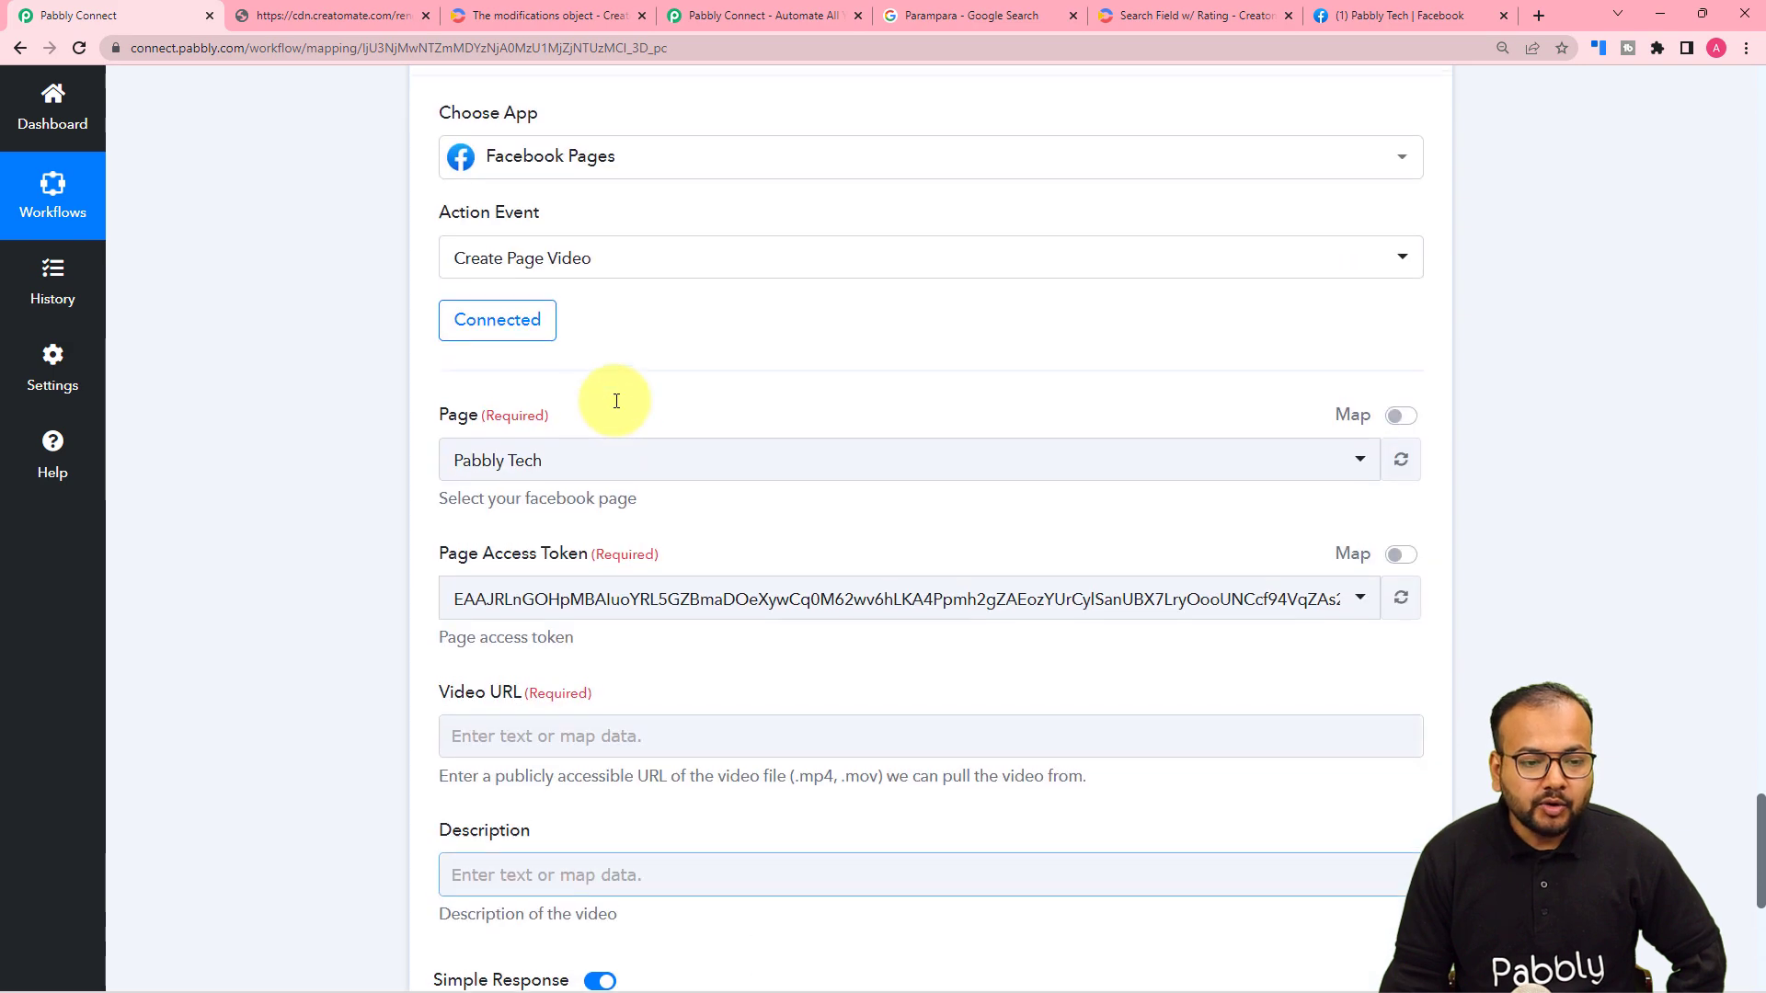
pyautogui.scroll(2, 513, 226)
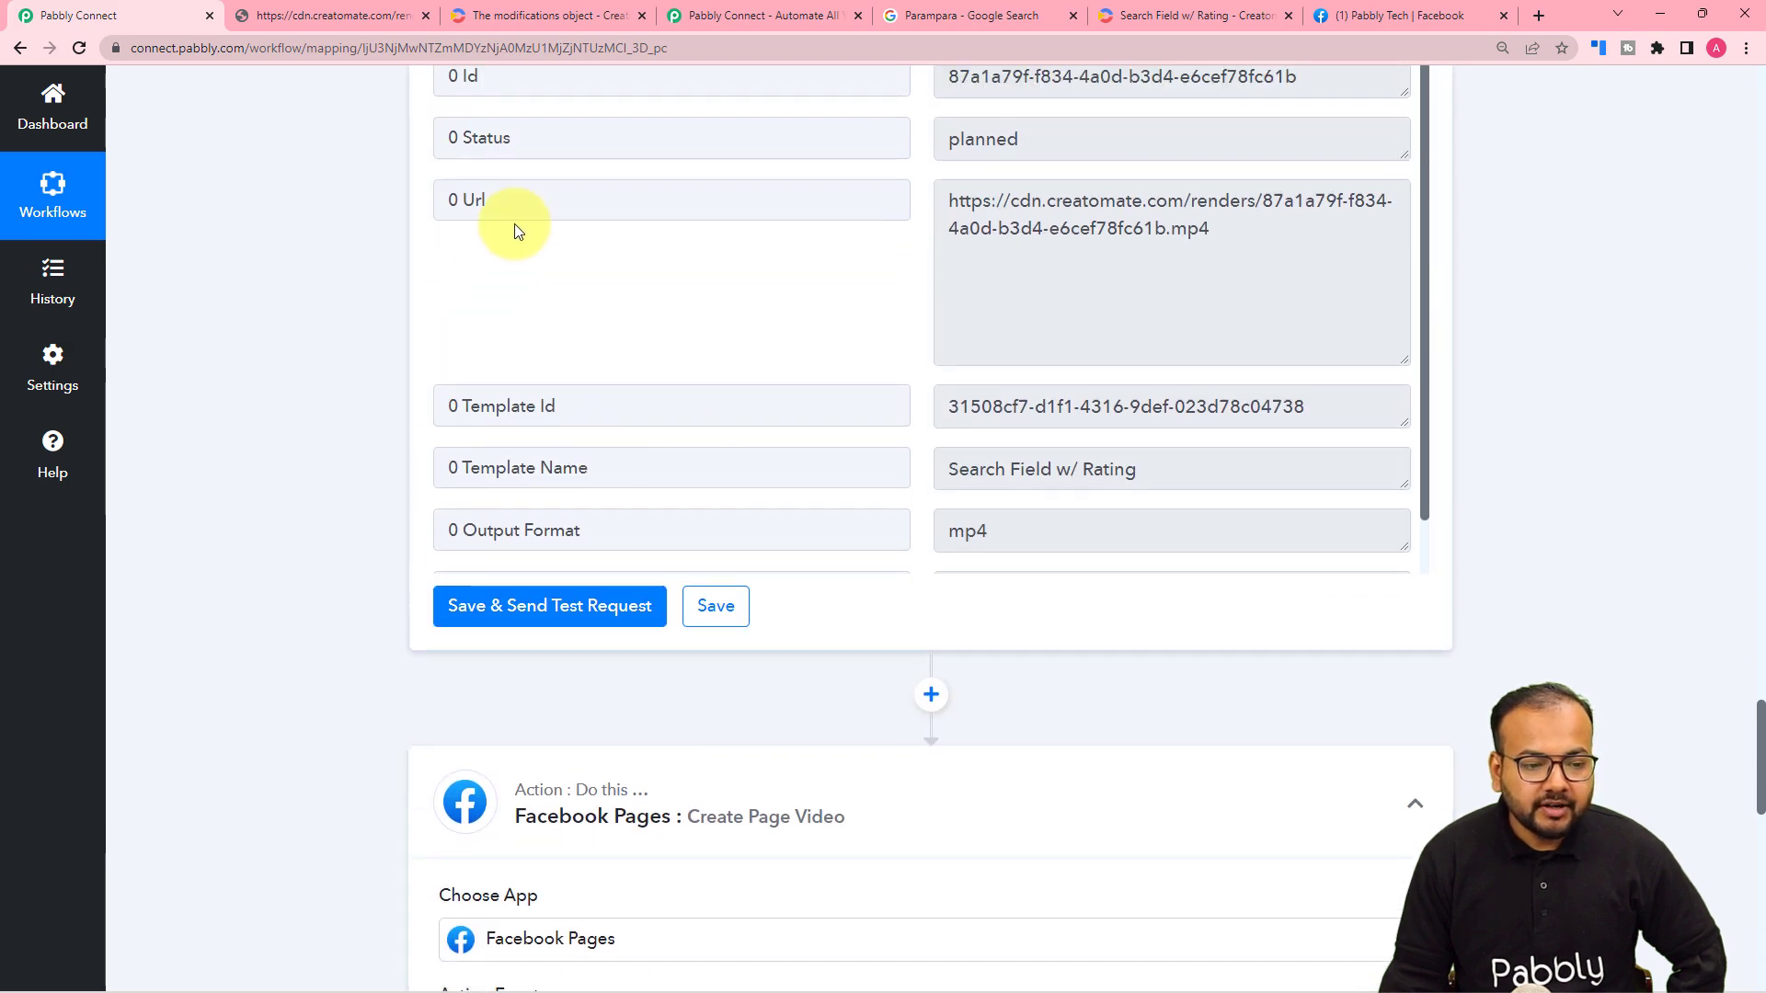
pyautogui.scroll(-14, 295, 356)
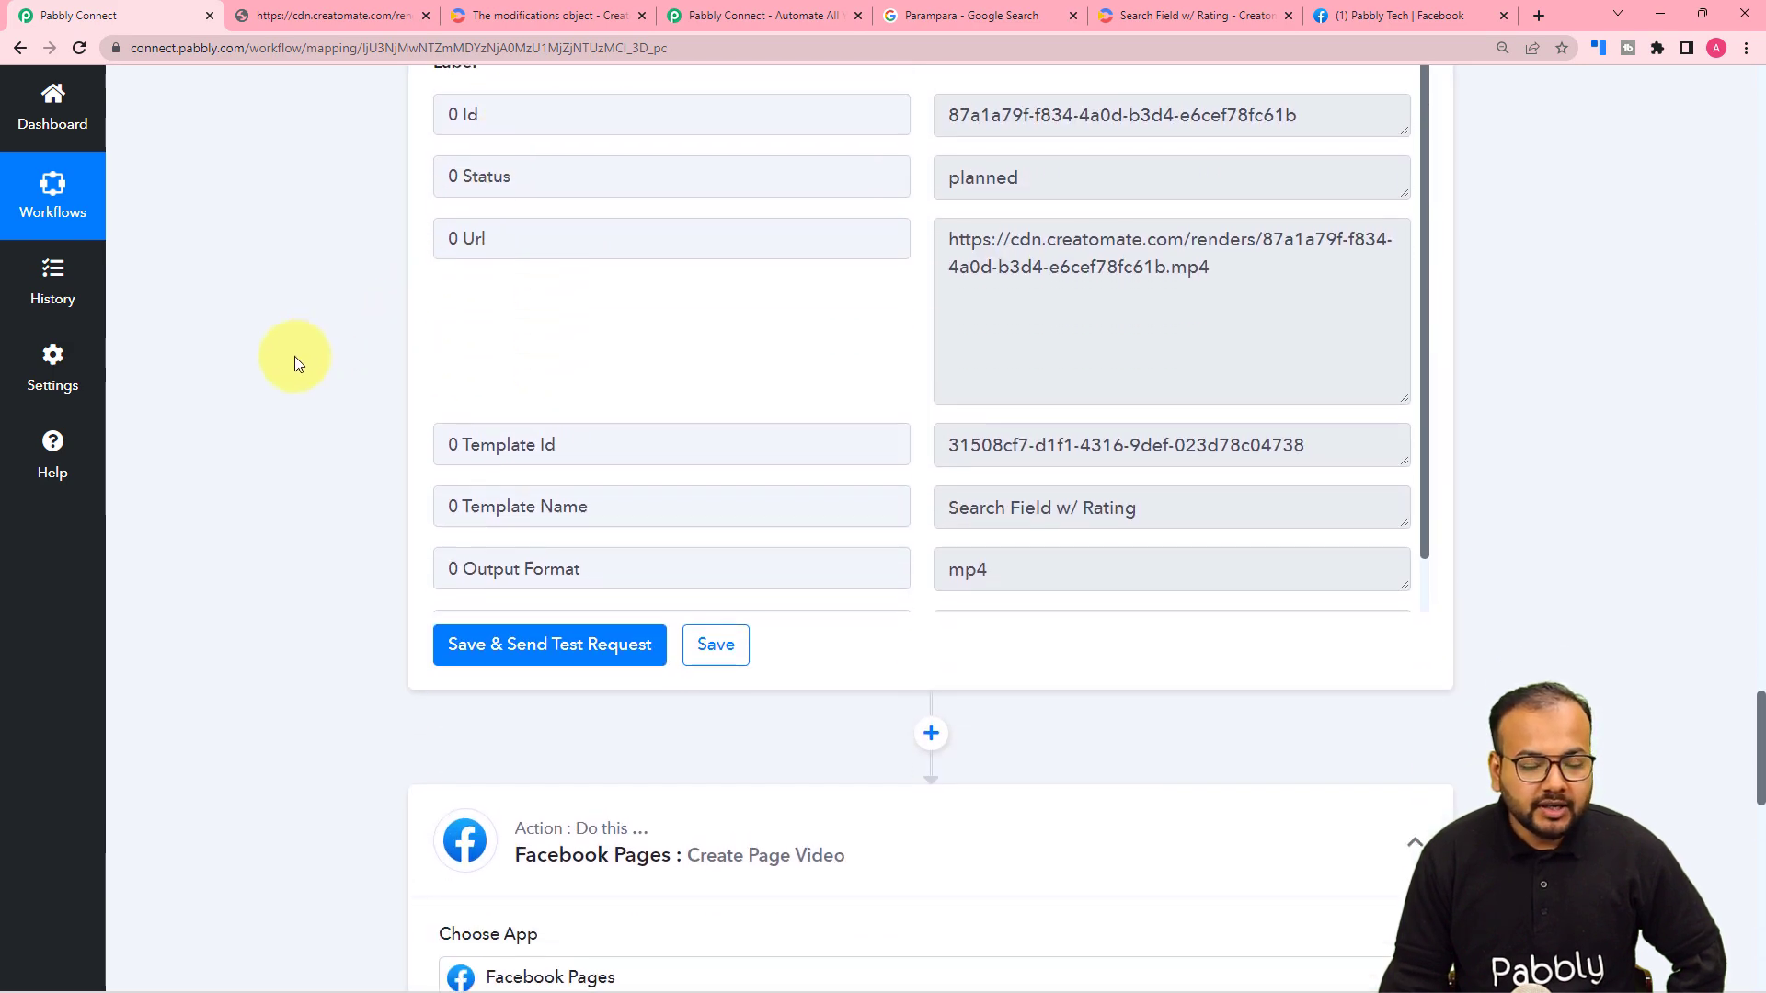
pyautogui.click(457, 353)
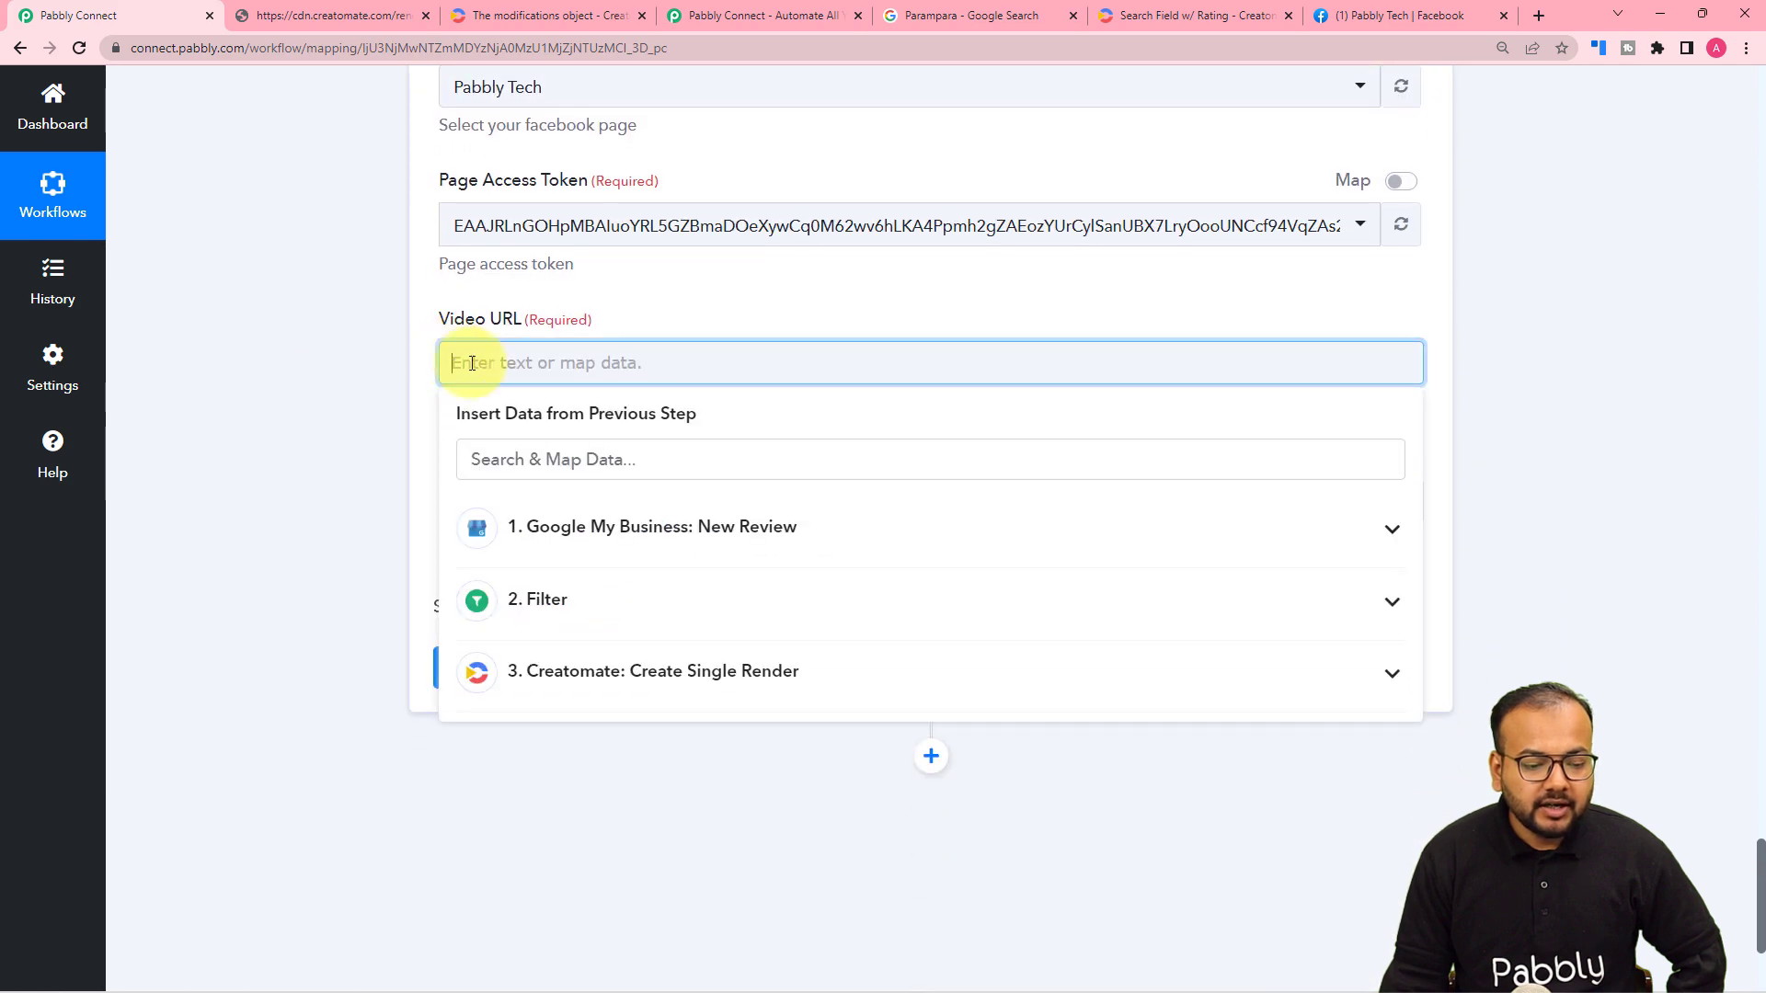
pyautogui.click(550, 692)
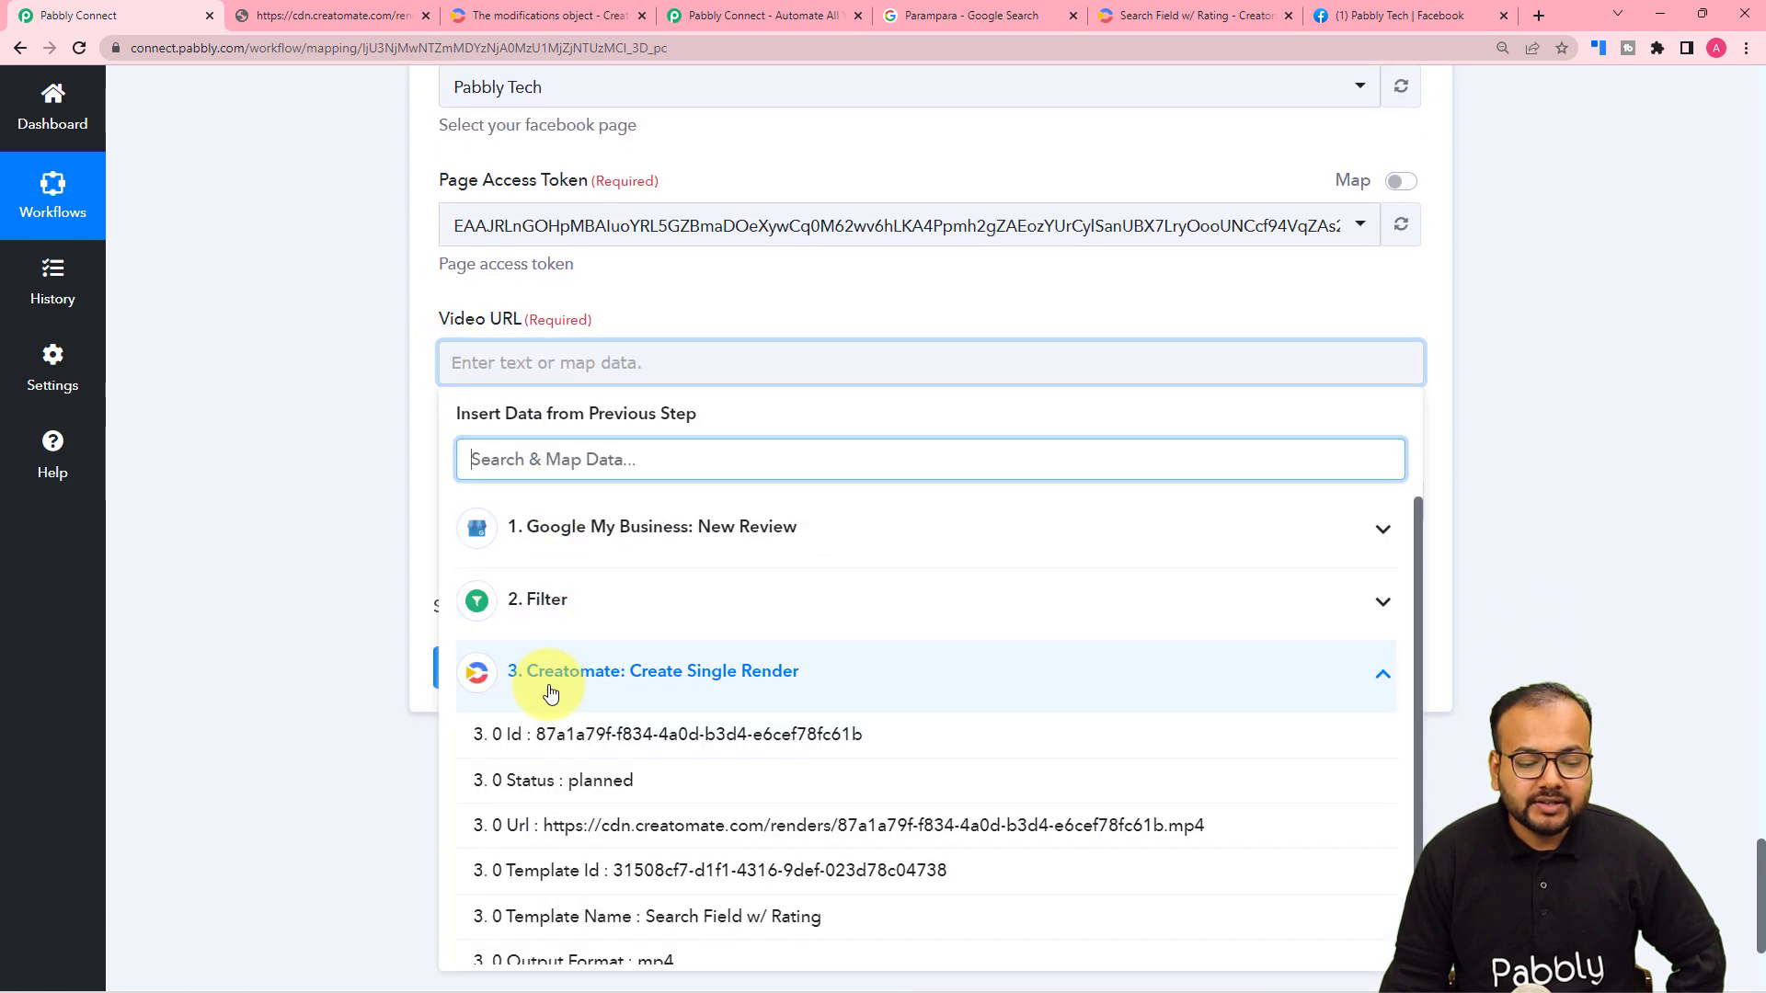
pyautogui.click(536, 825)
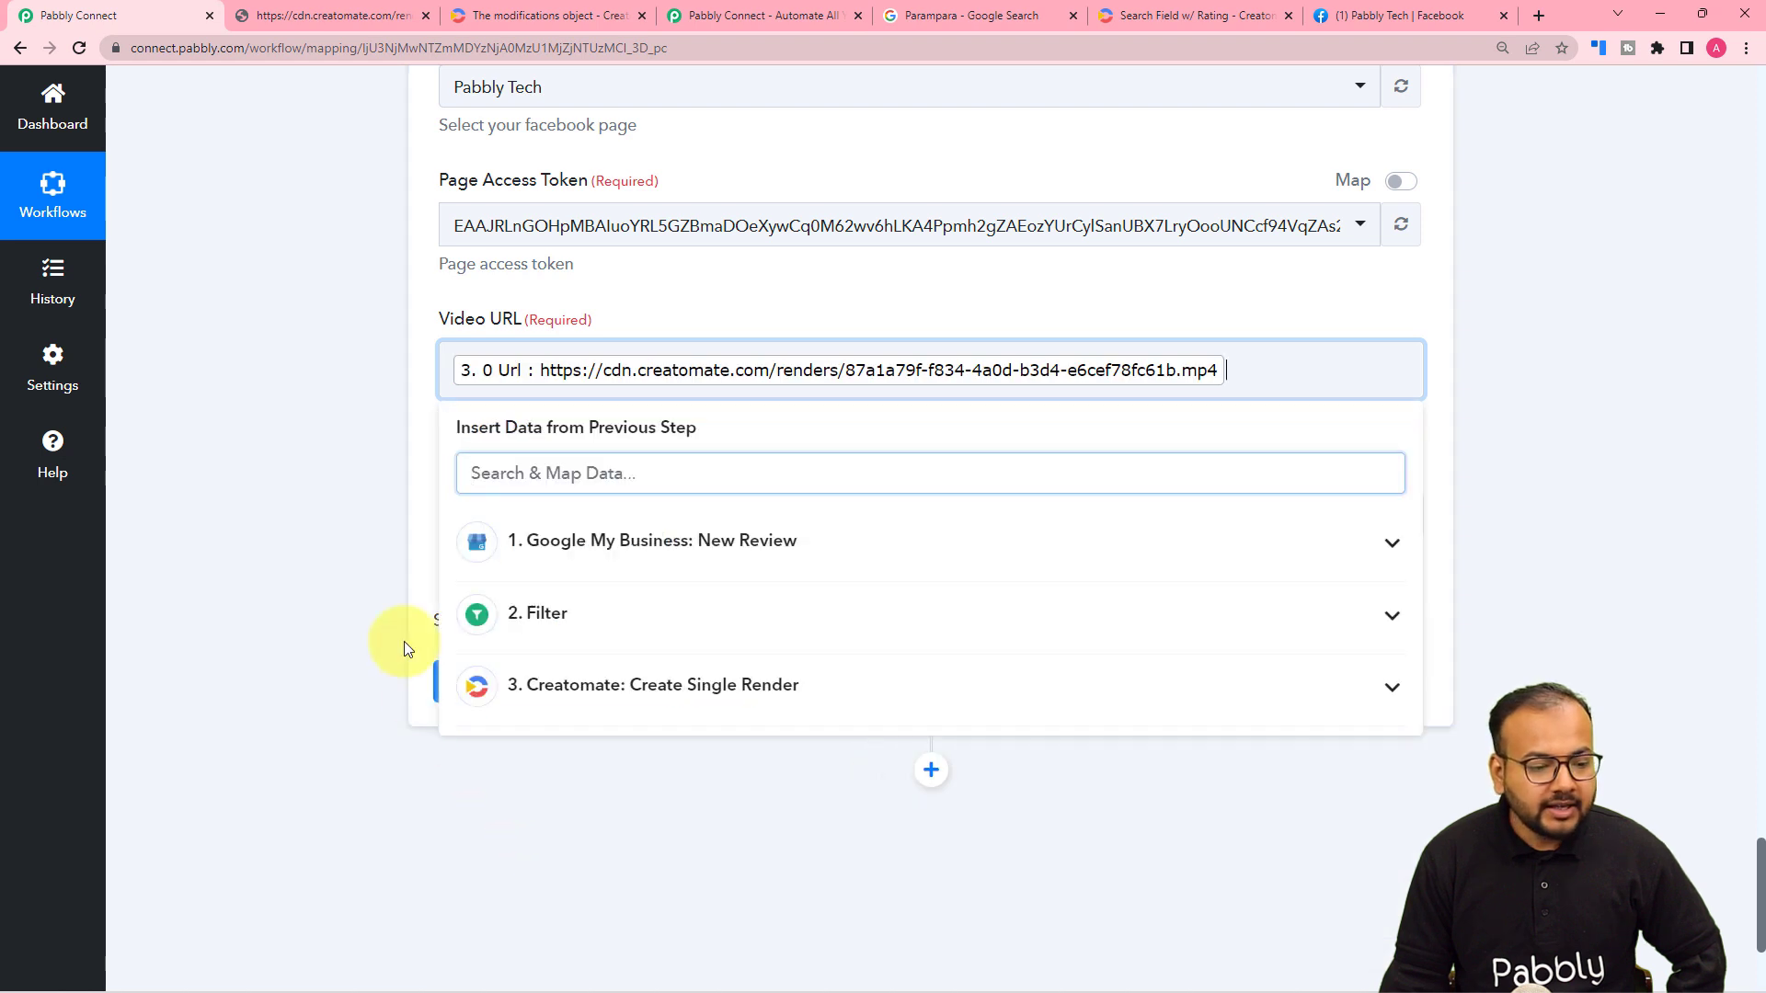
pyautogui.click(348, 507)
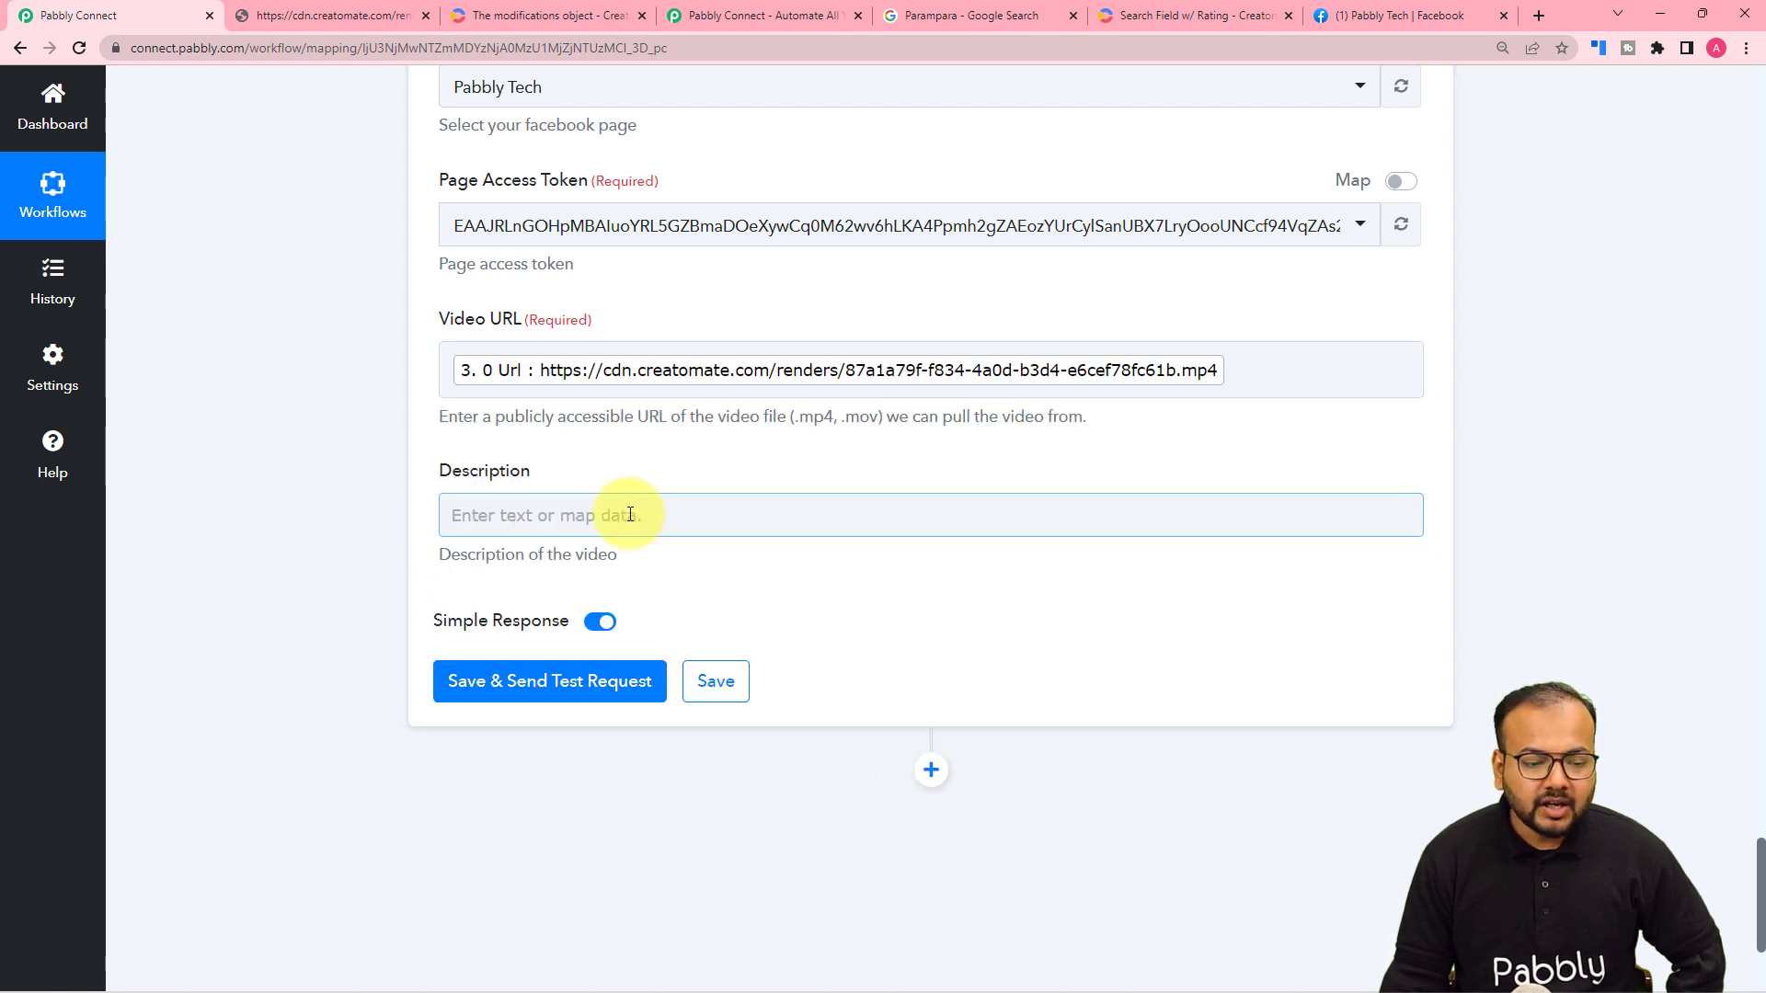
# Enter "New five star rating." as the video's Description.
pyautogui.click(568, 518)
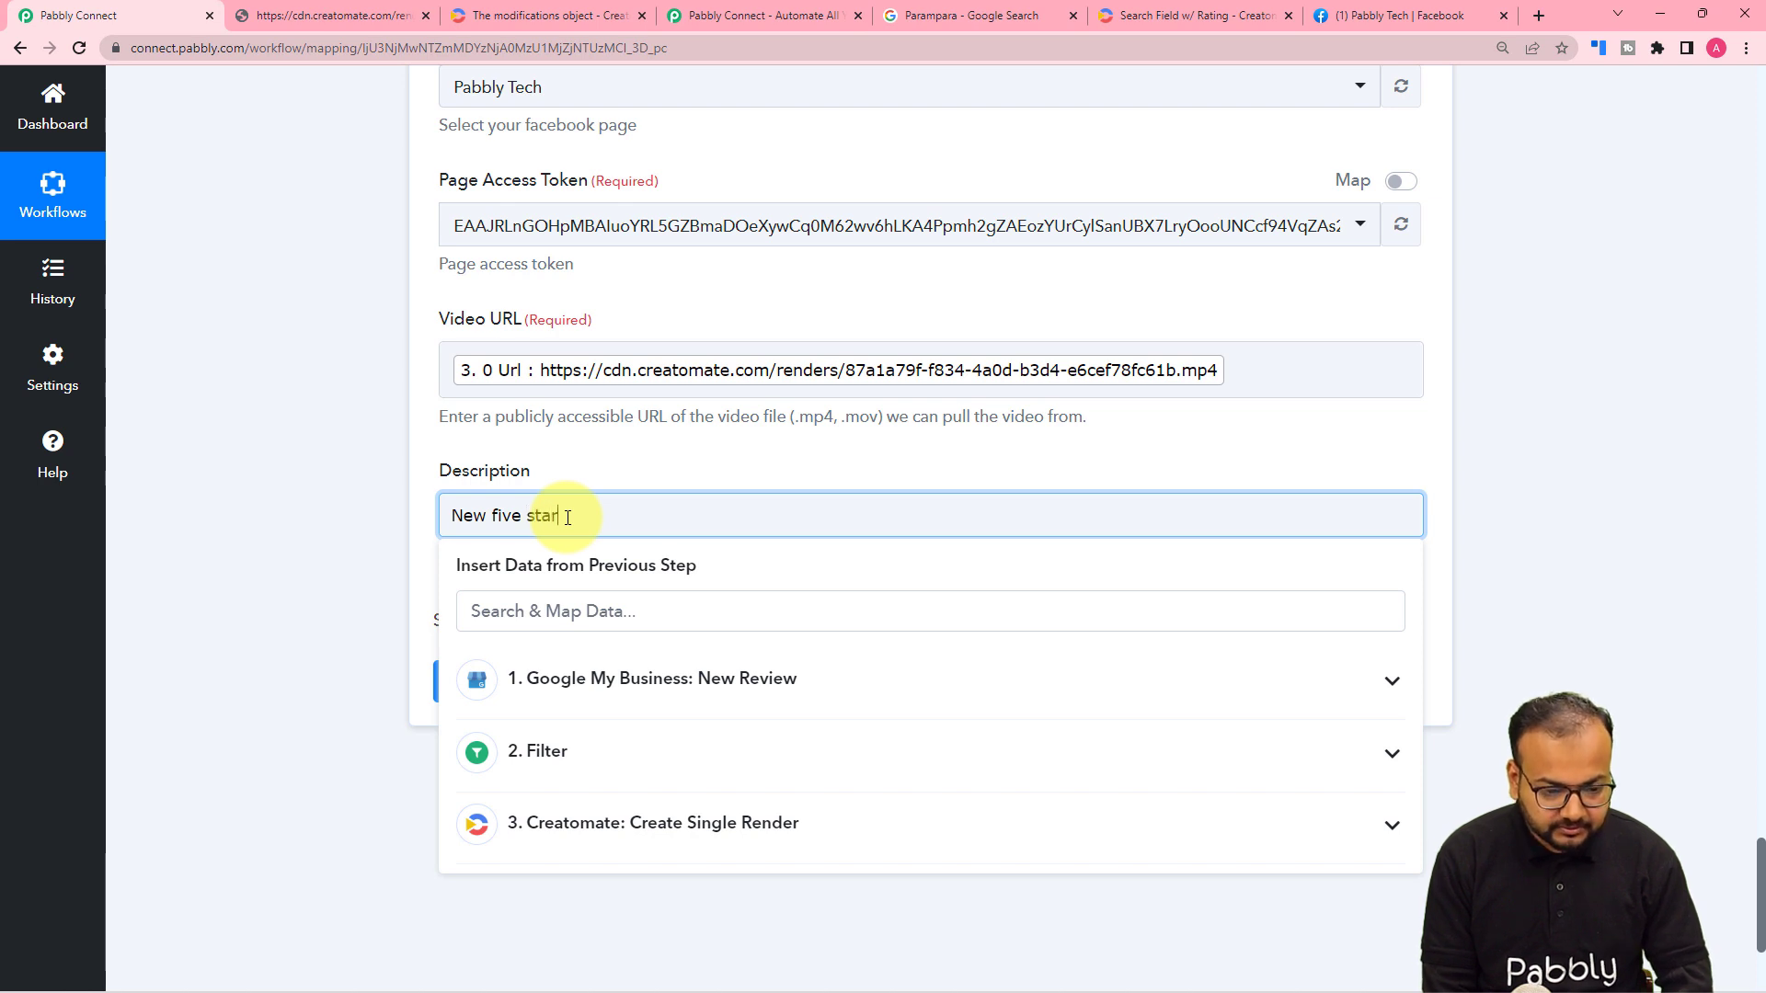
pyautogui.write('ng.')
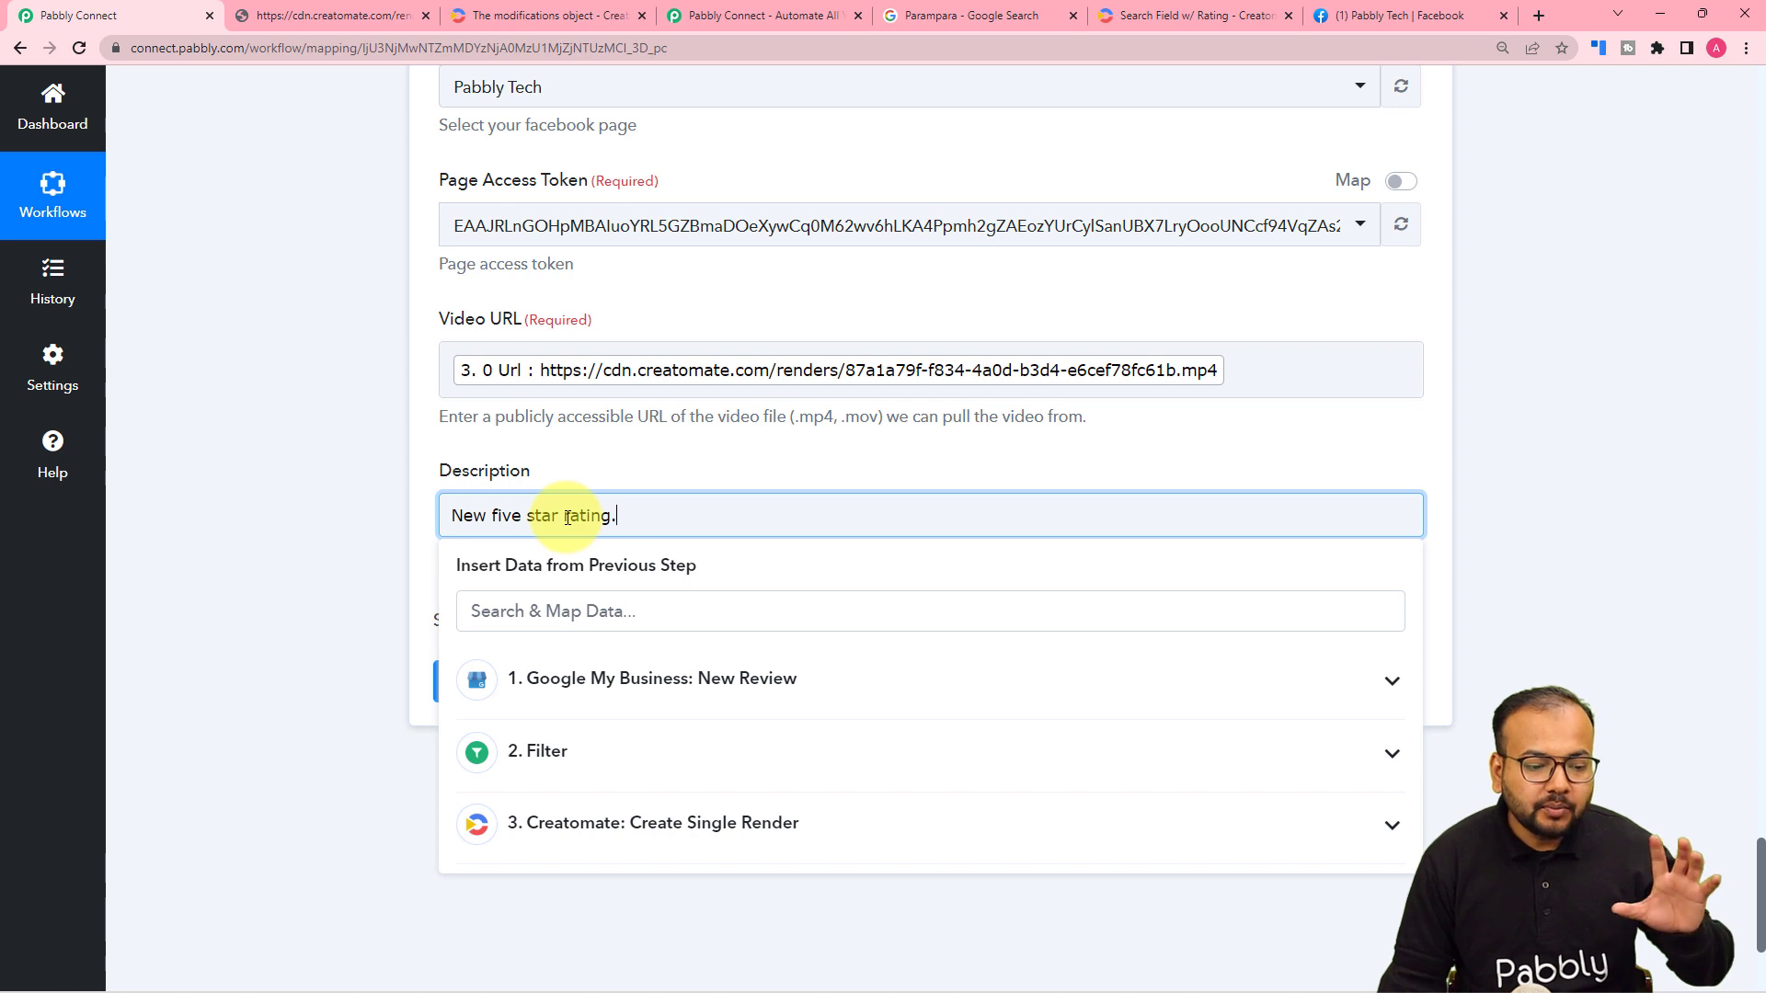
pyautogui.click(358, 475)
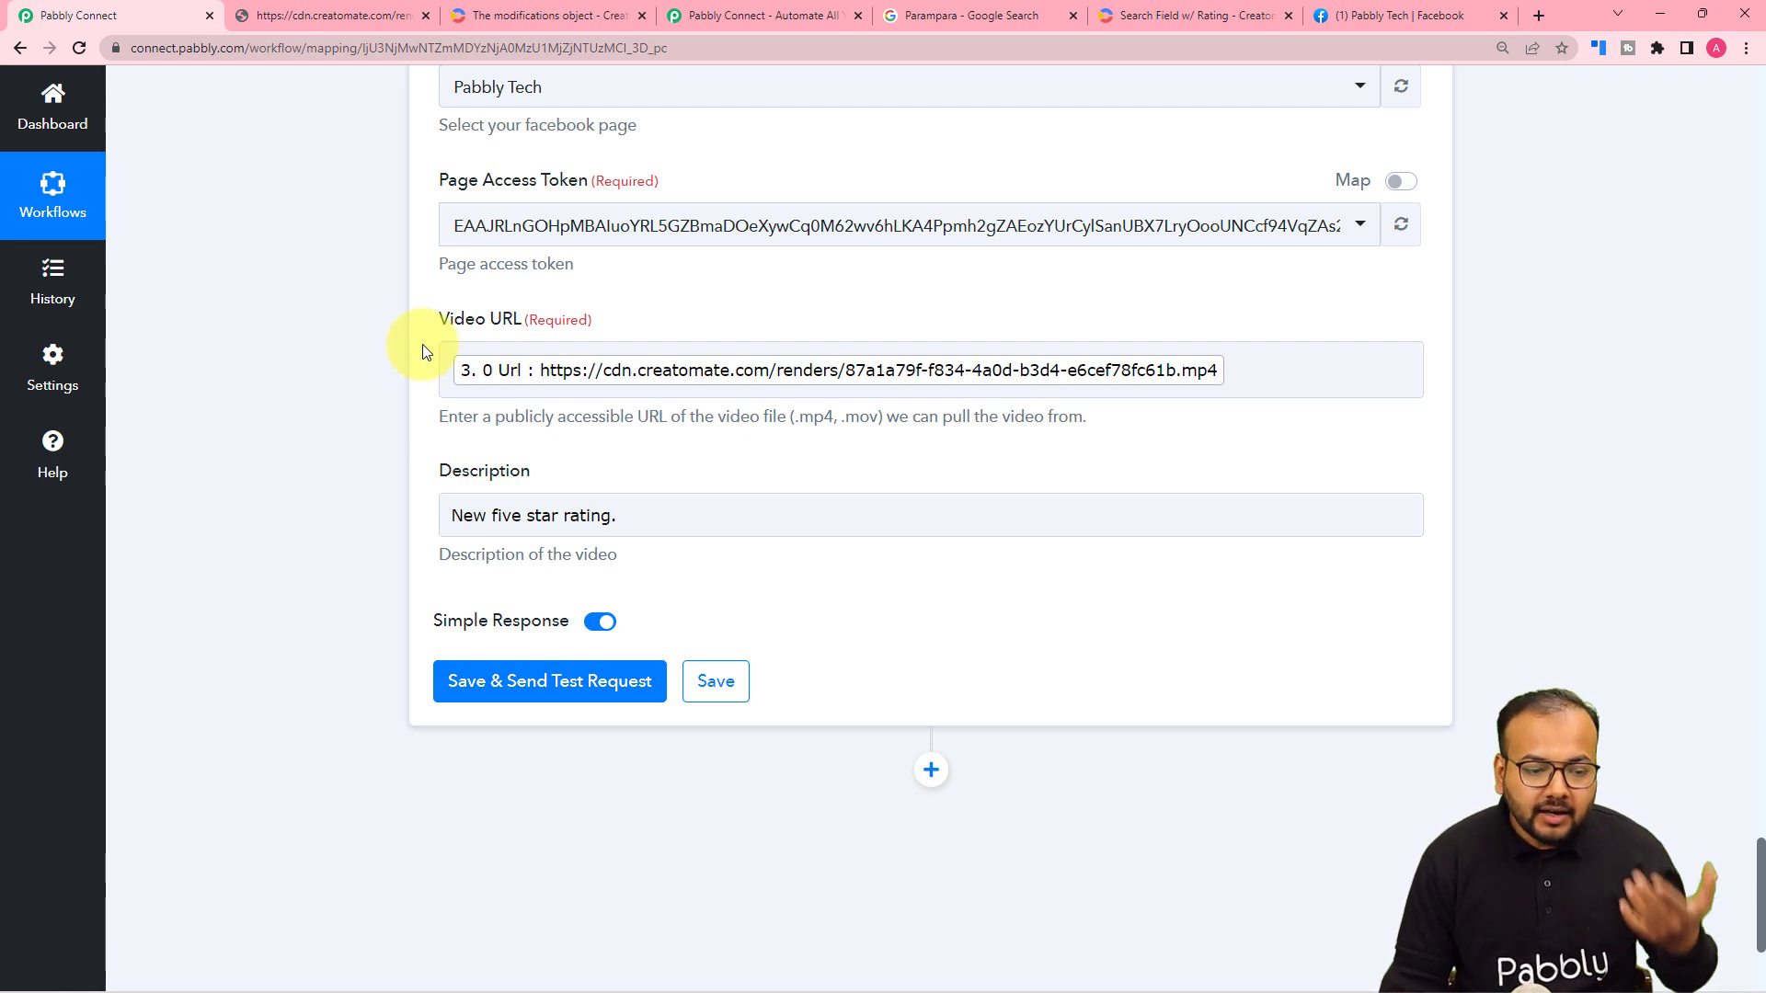
# Switch to the Pabbly Tech Facebook page and look through its existing videos.
pyautogui.click(1391, 14)
pyautogui.scroll(-2, 804, 320)
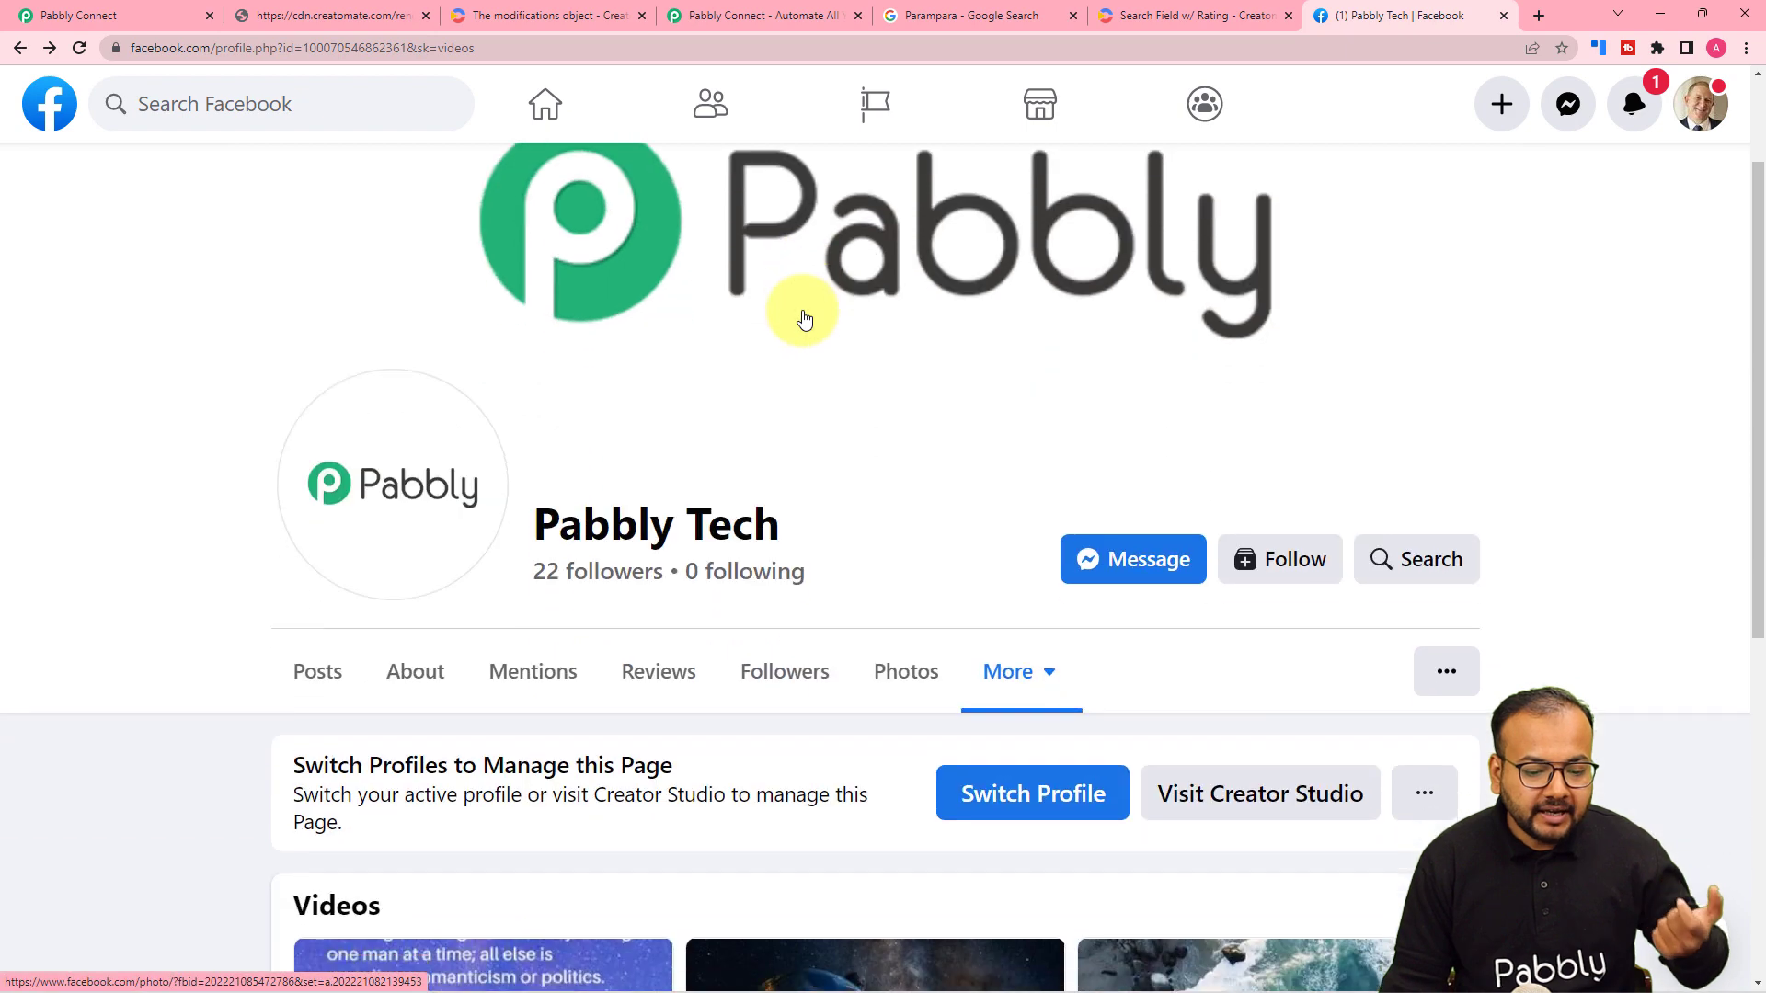
pyautogui.scroll(-3, 804, 319)
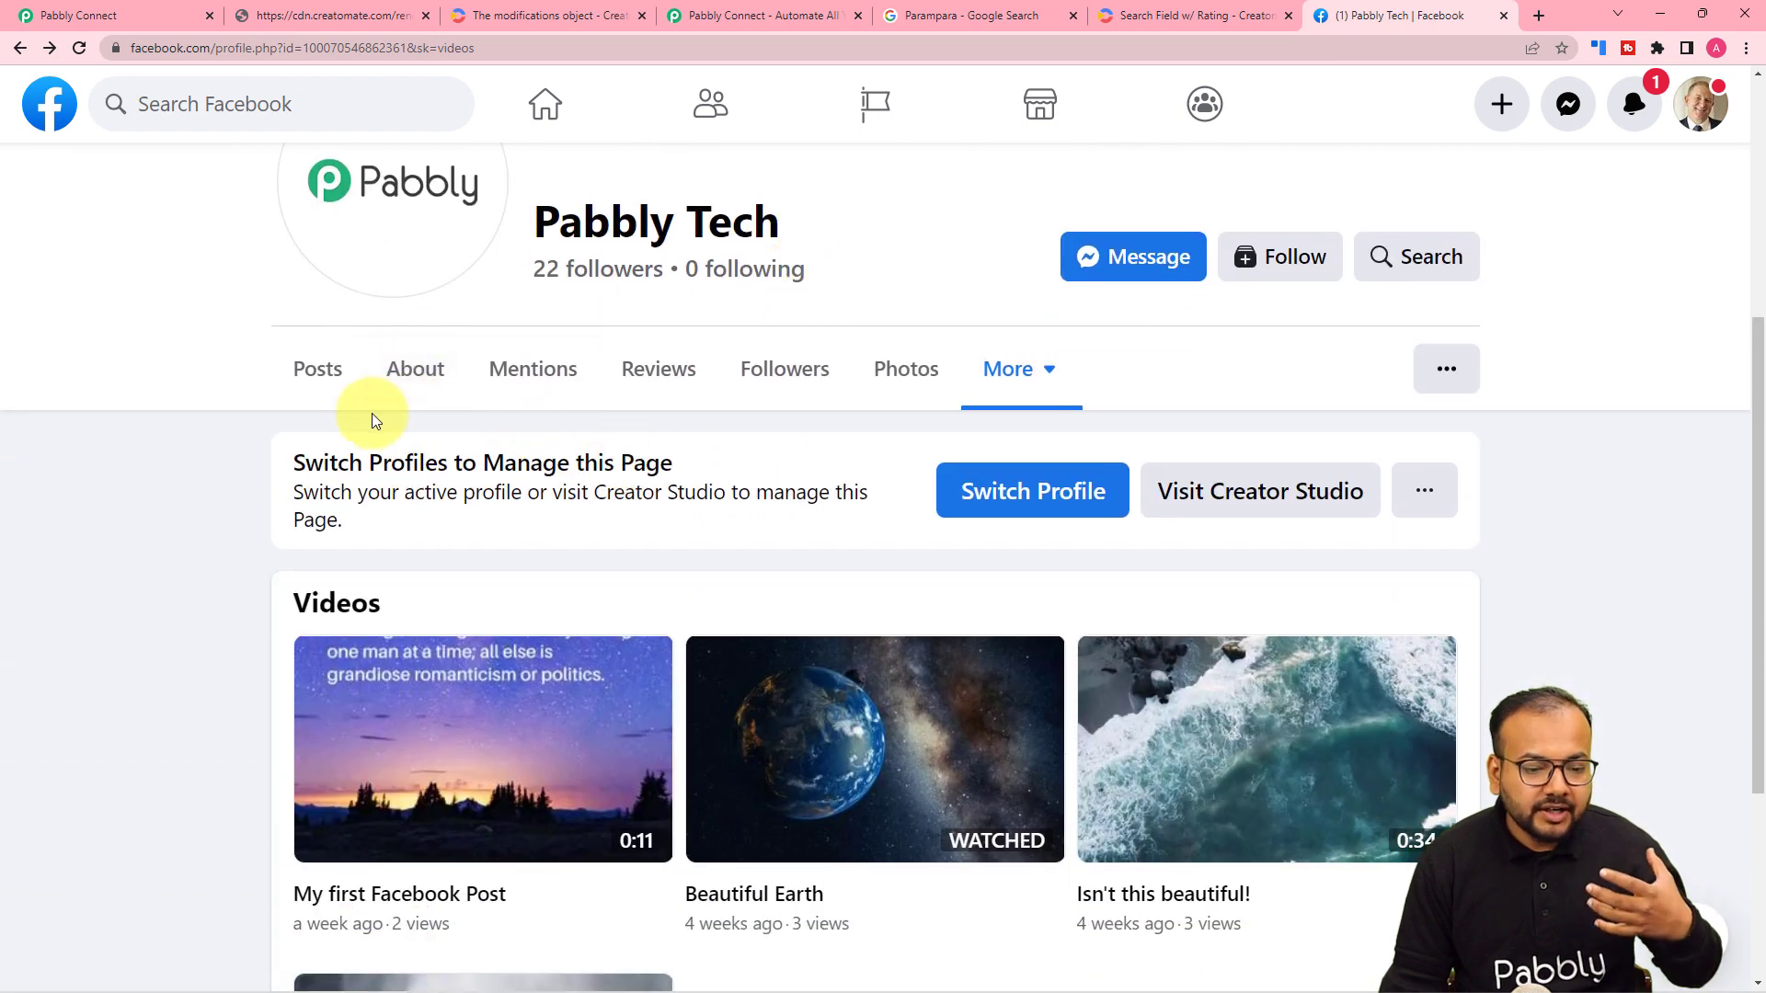
pyautogui.scroll(-2, 375, 420)
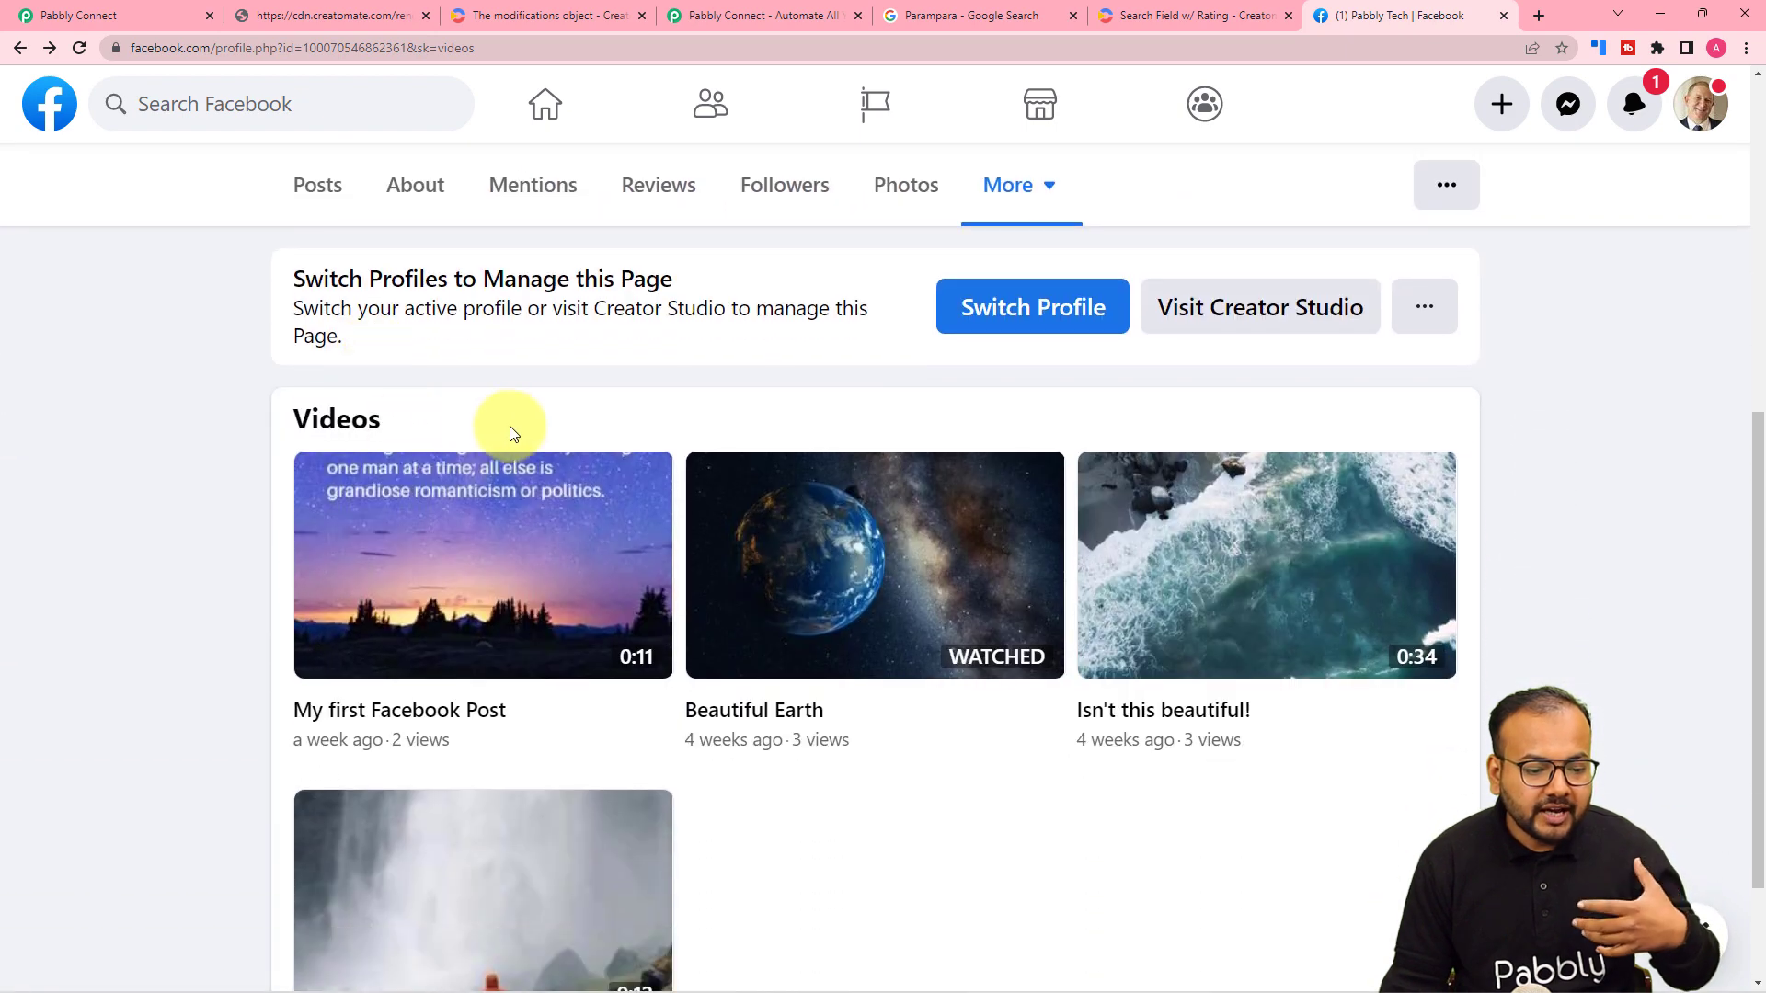
# Back in the Pabbly Connect workflow, save the Facebook Pages action and send a test request.
pyautogui.click(181, 13)
pyautogui.click(469, 680)
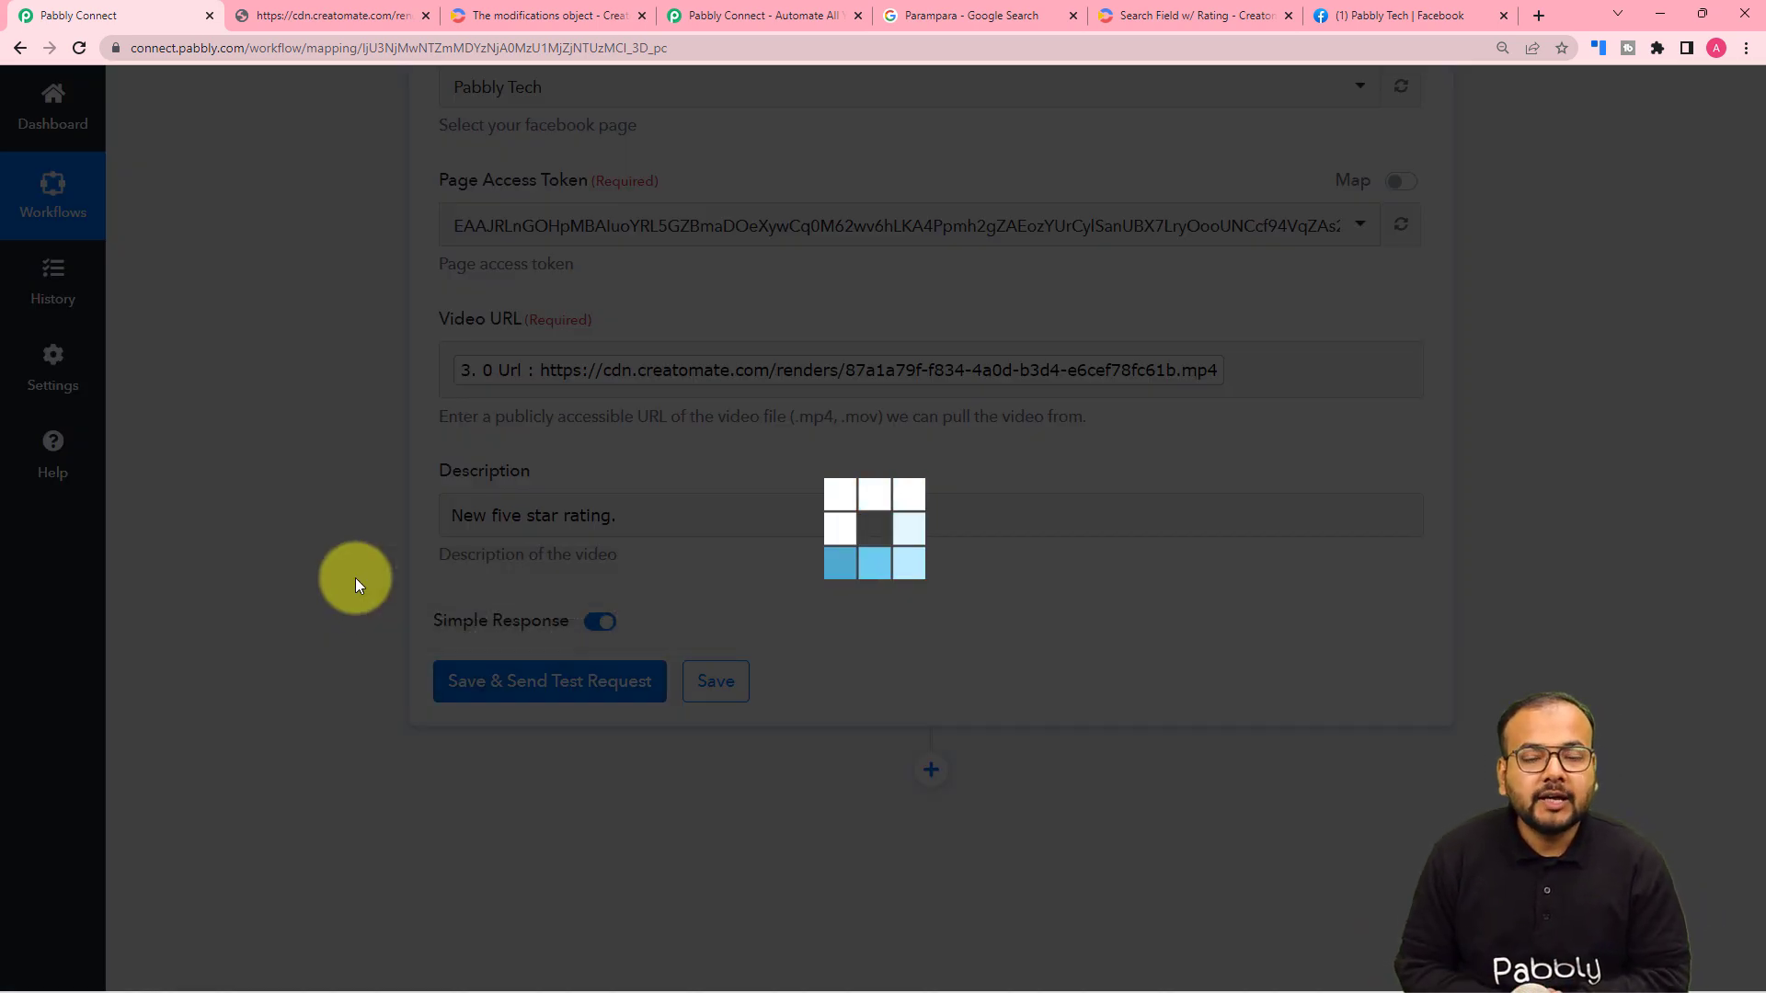
pyautogui.scroll(-4, 355, 577)
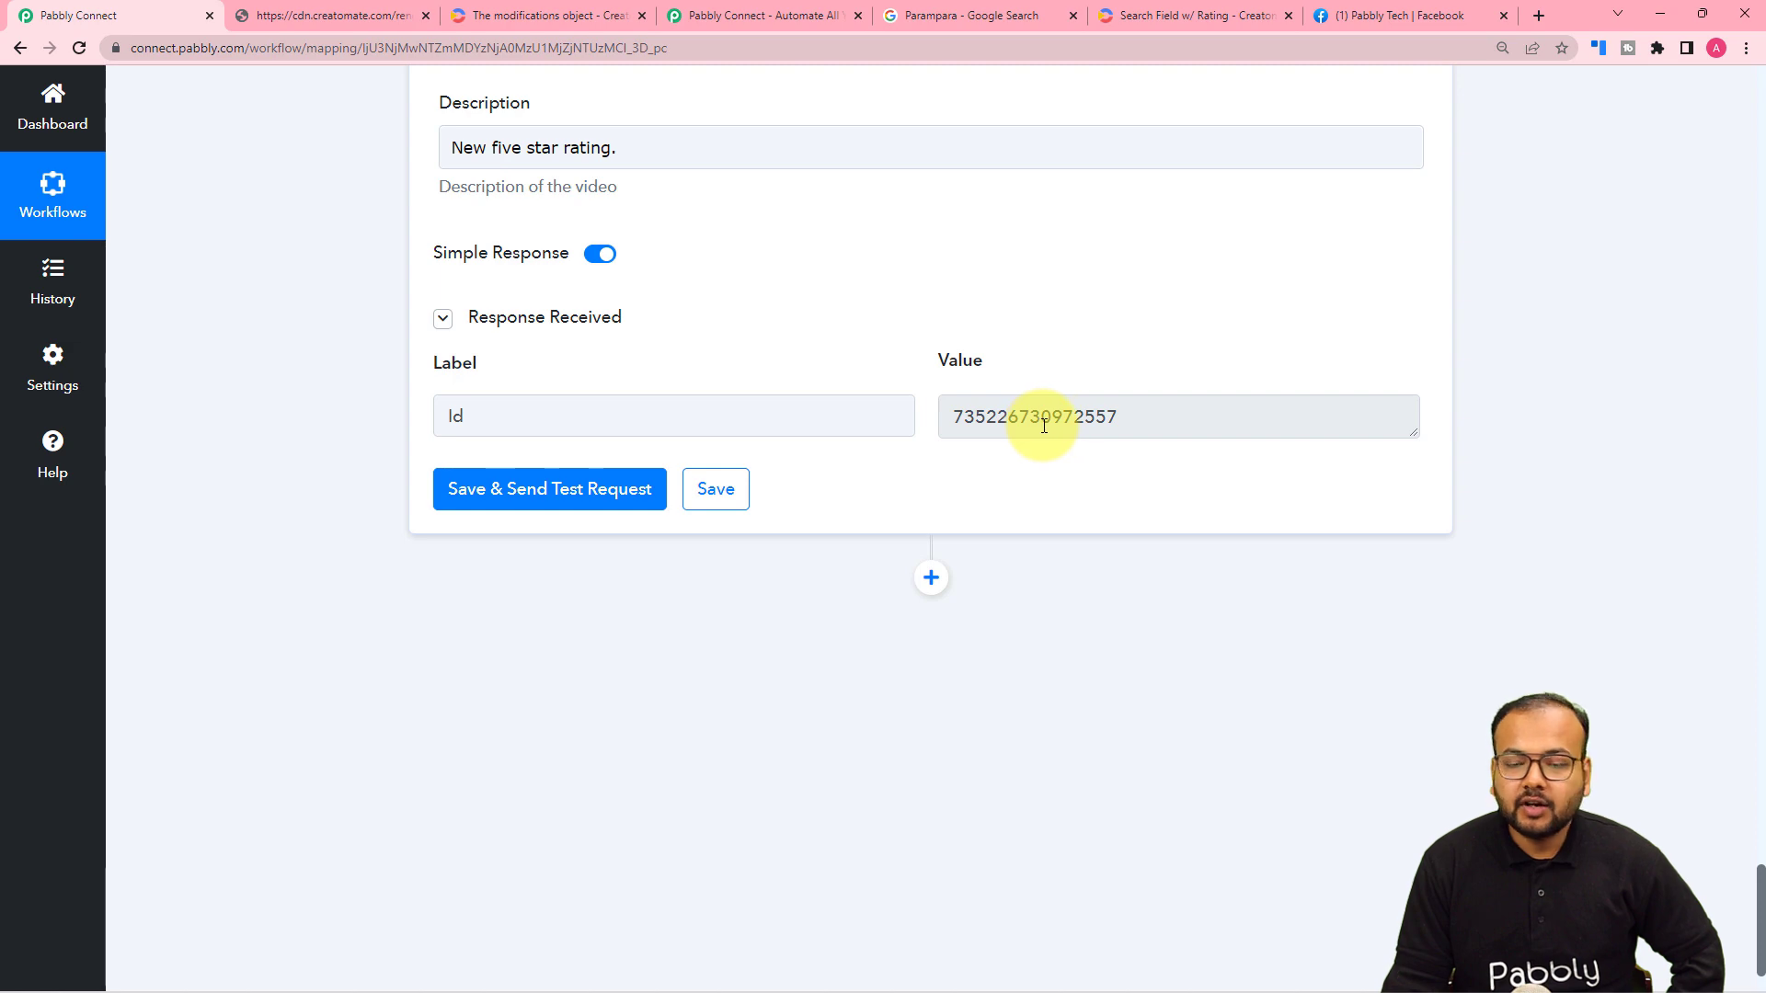
# Reload the Pabbly Tech Facebook page's videos and play the "New five star rating." video to check the post.
pyautogui.click(1345, 16)
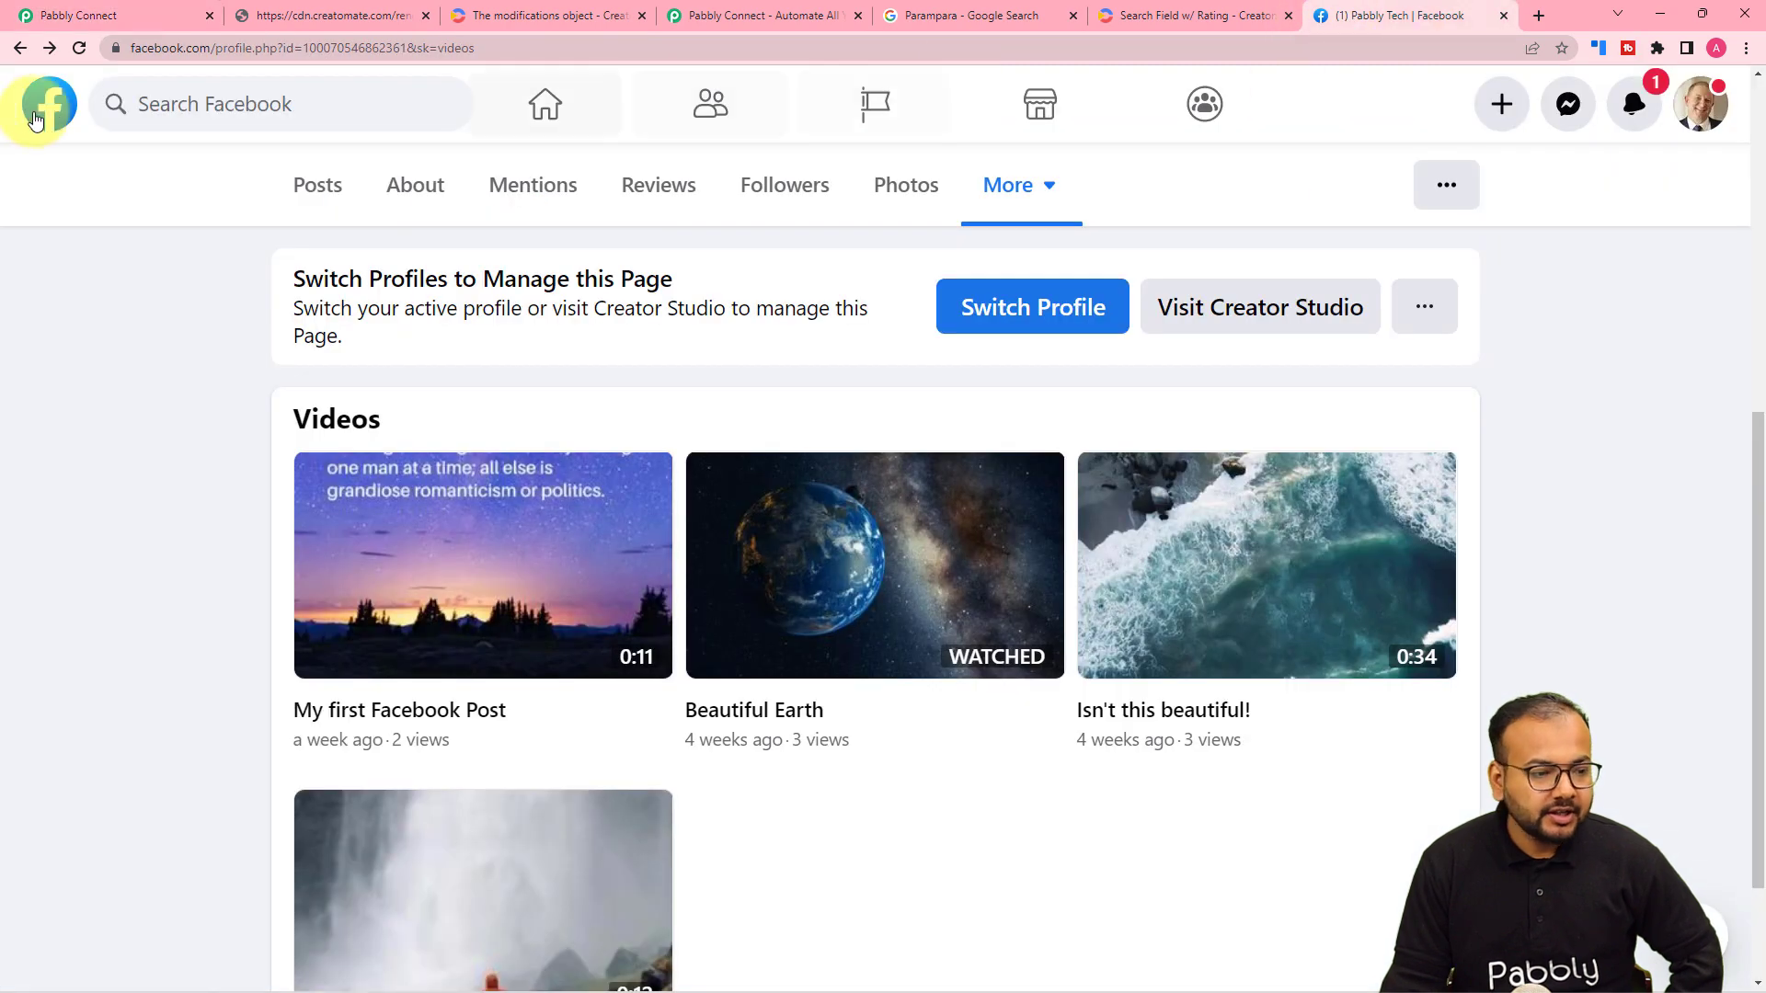
pyautogui.click(77, 48)
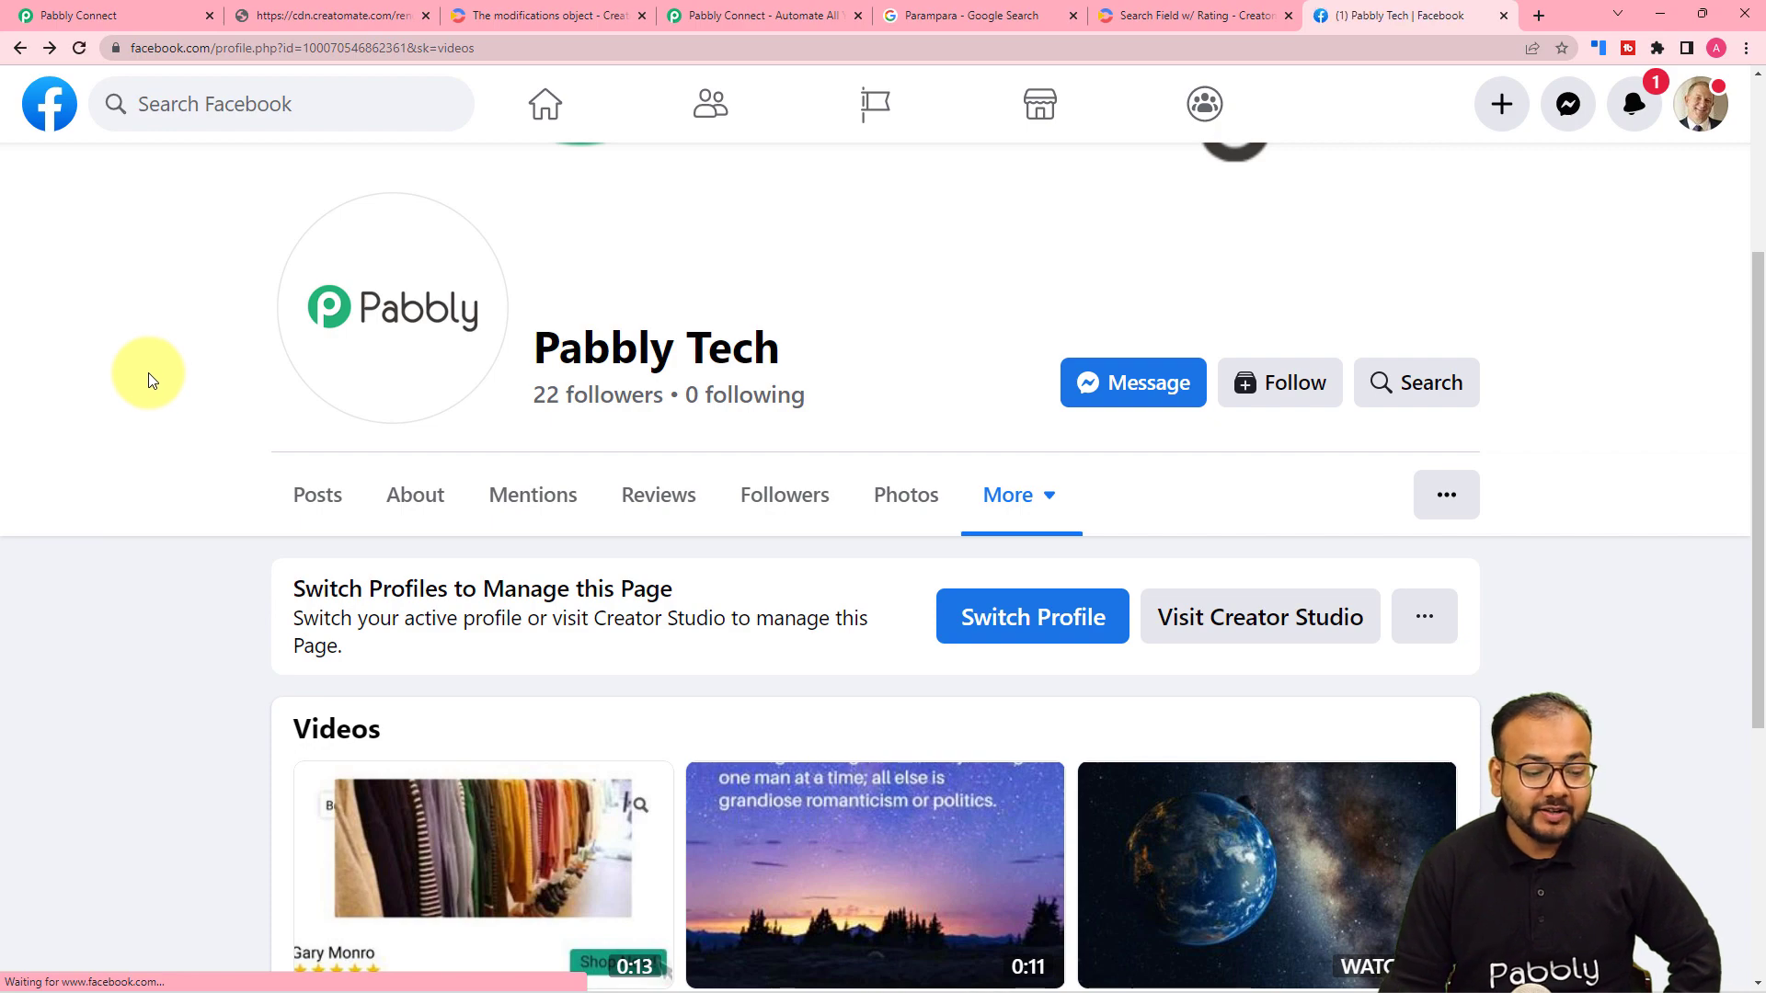
pyautogui.scroll(-4, 147, 374)
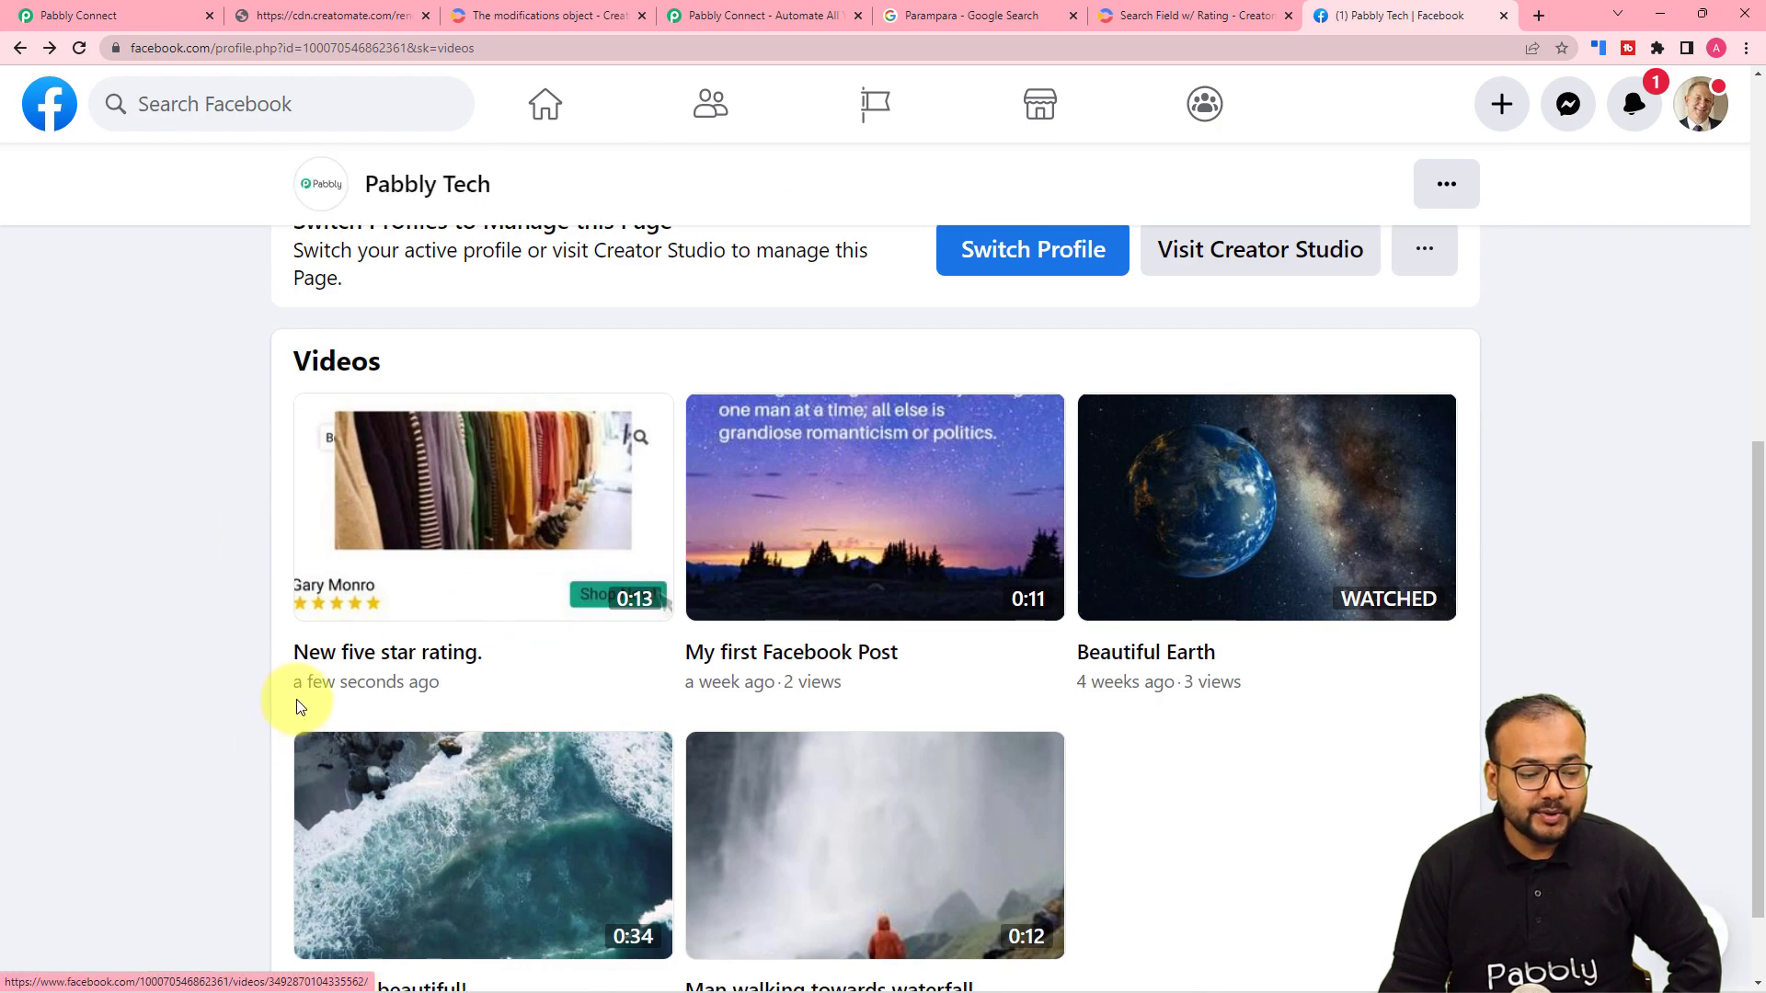
pyautogui.moveTo(393, 678)
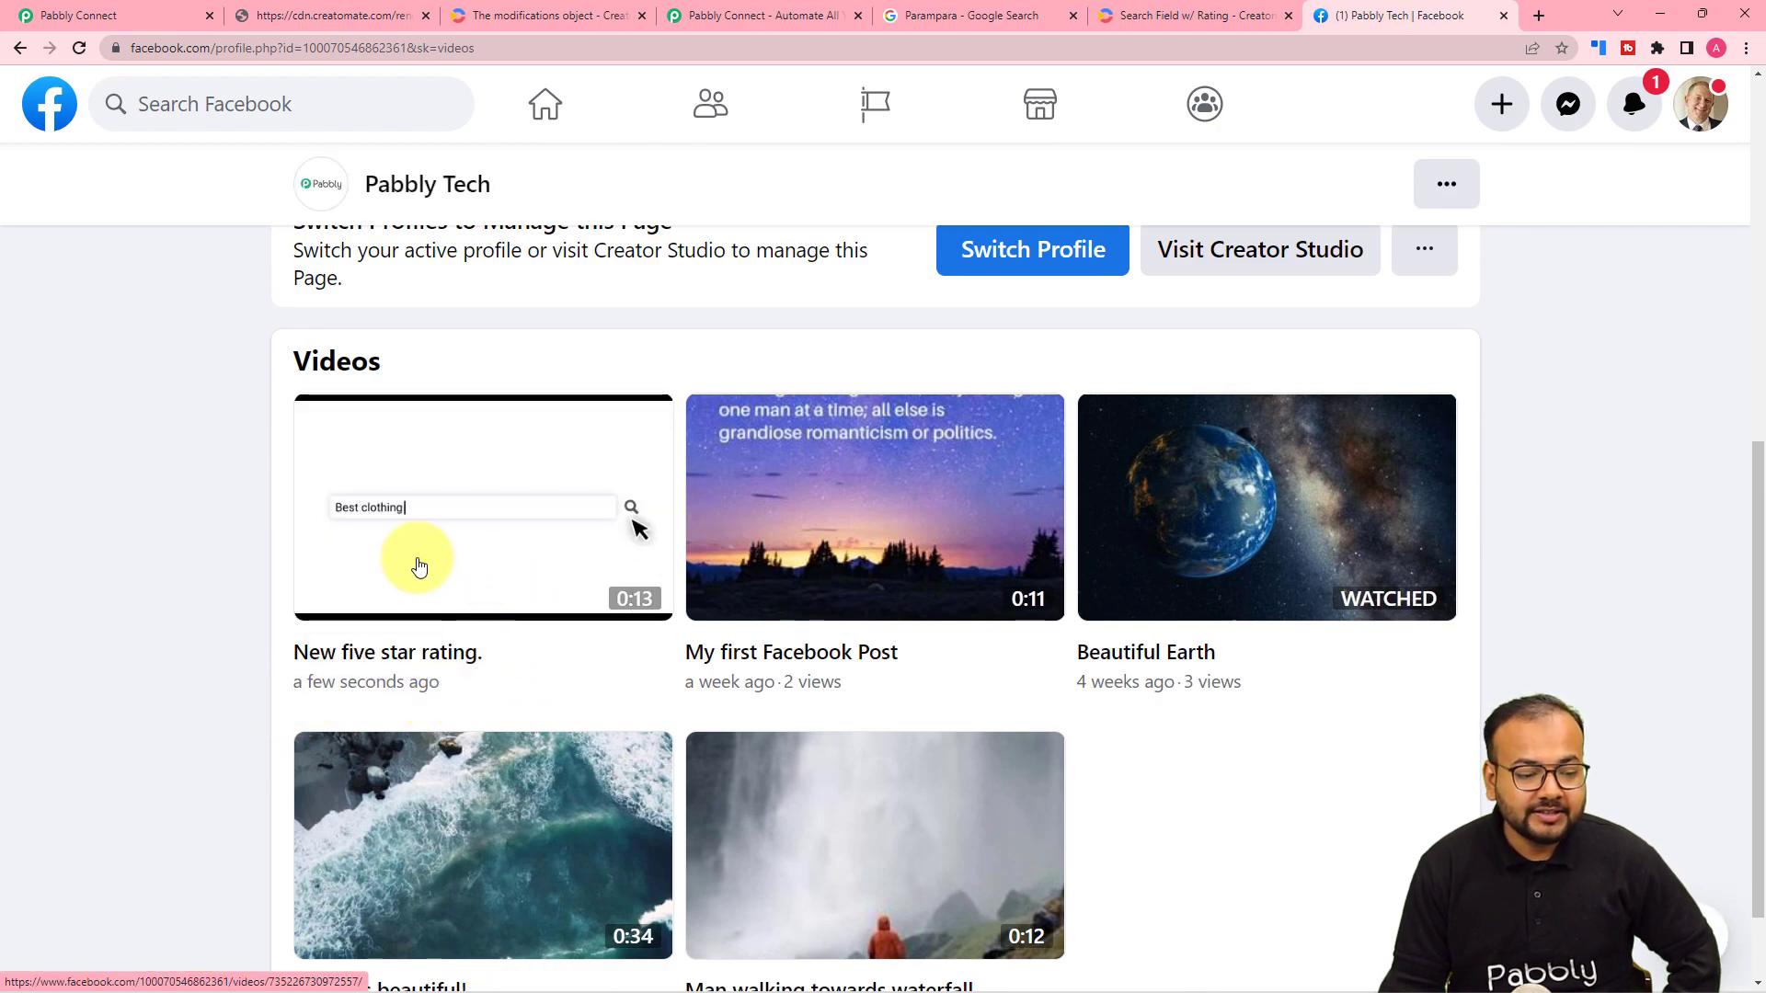
pyautogui.click(418, 566)
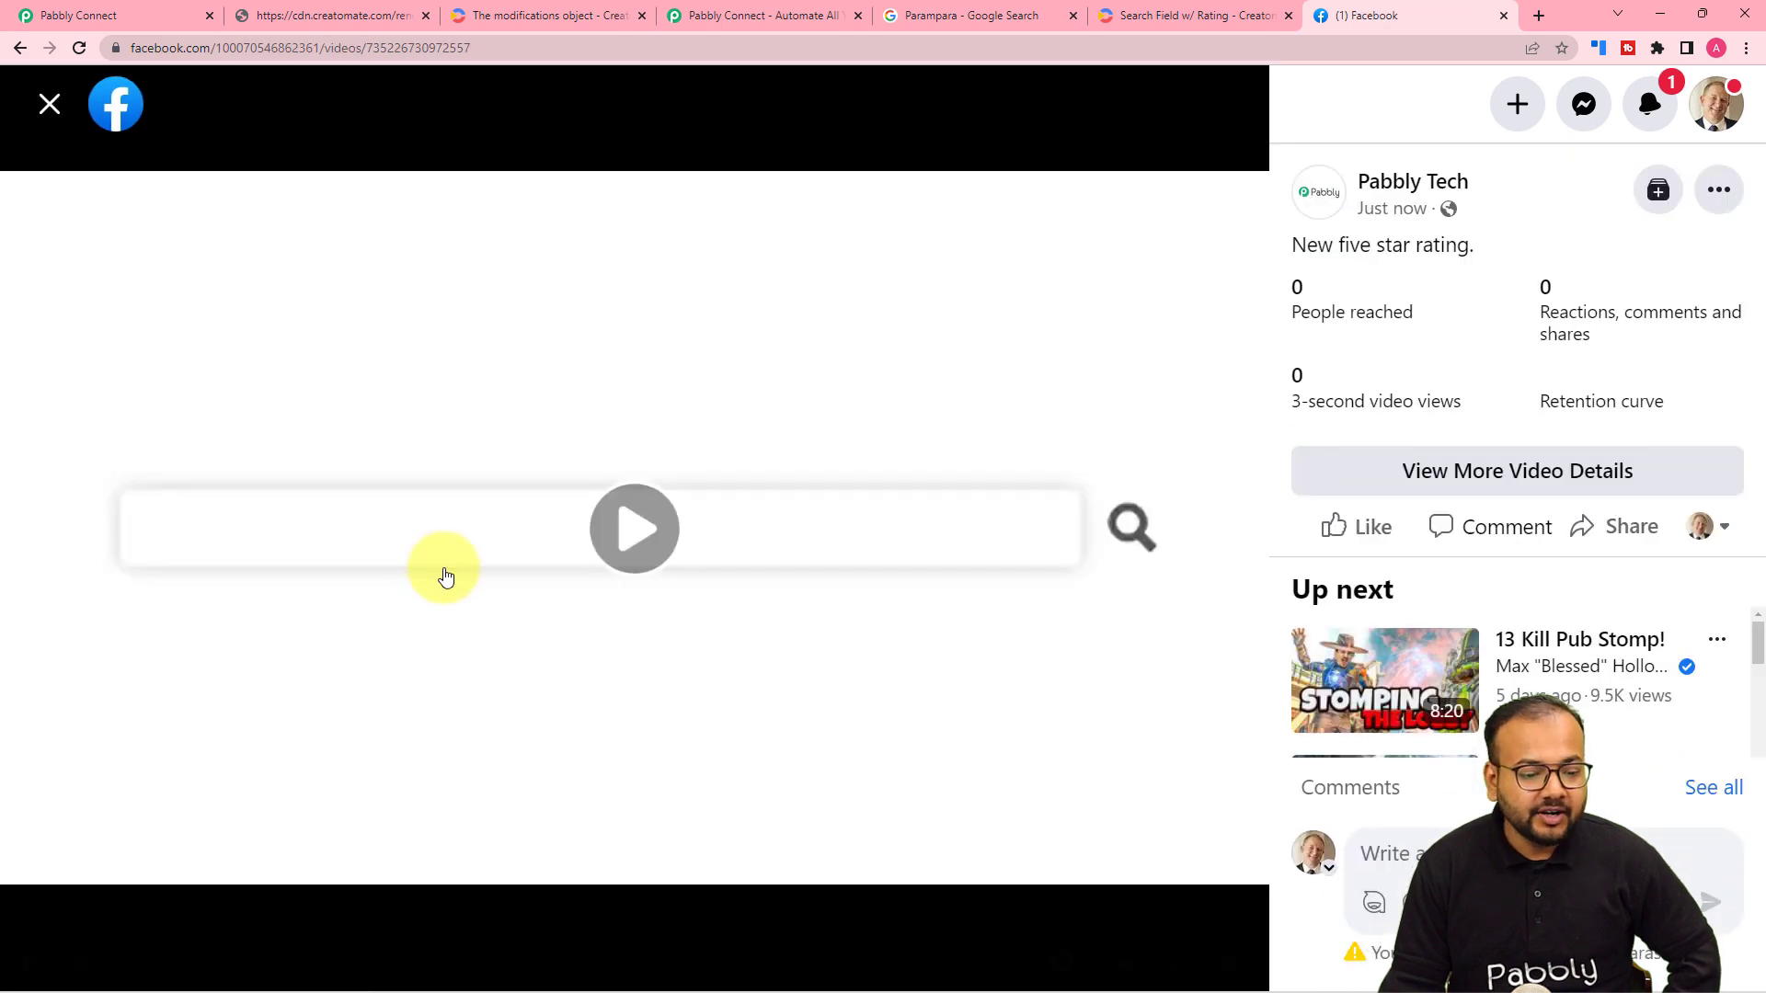
pyautogui.click(615, 530)
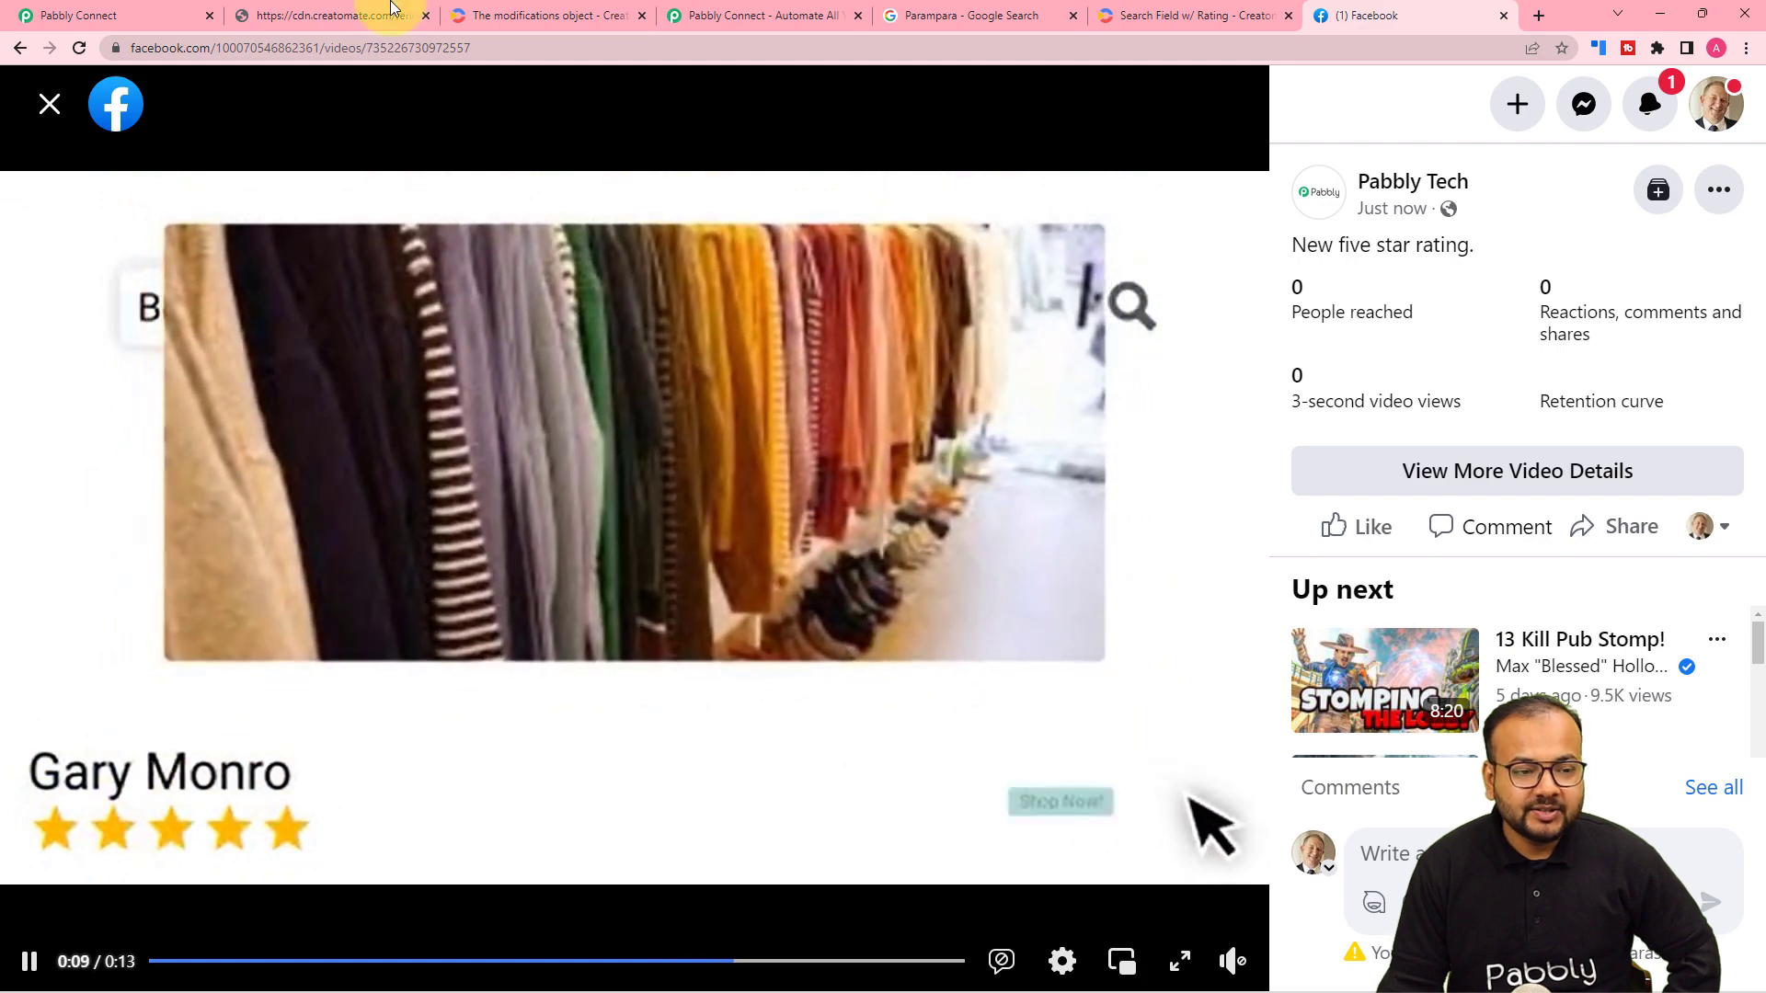
# Return to the Pabbly Connect workflow and collapse all four of its steps to review the complete automation.
pyautogui.click(184, 15)
pyautogui.scroll(3, 1665, 200)
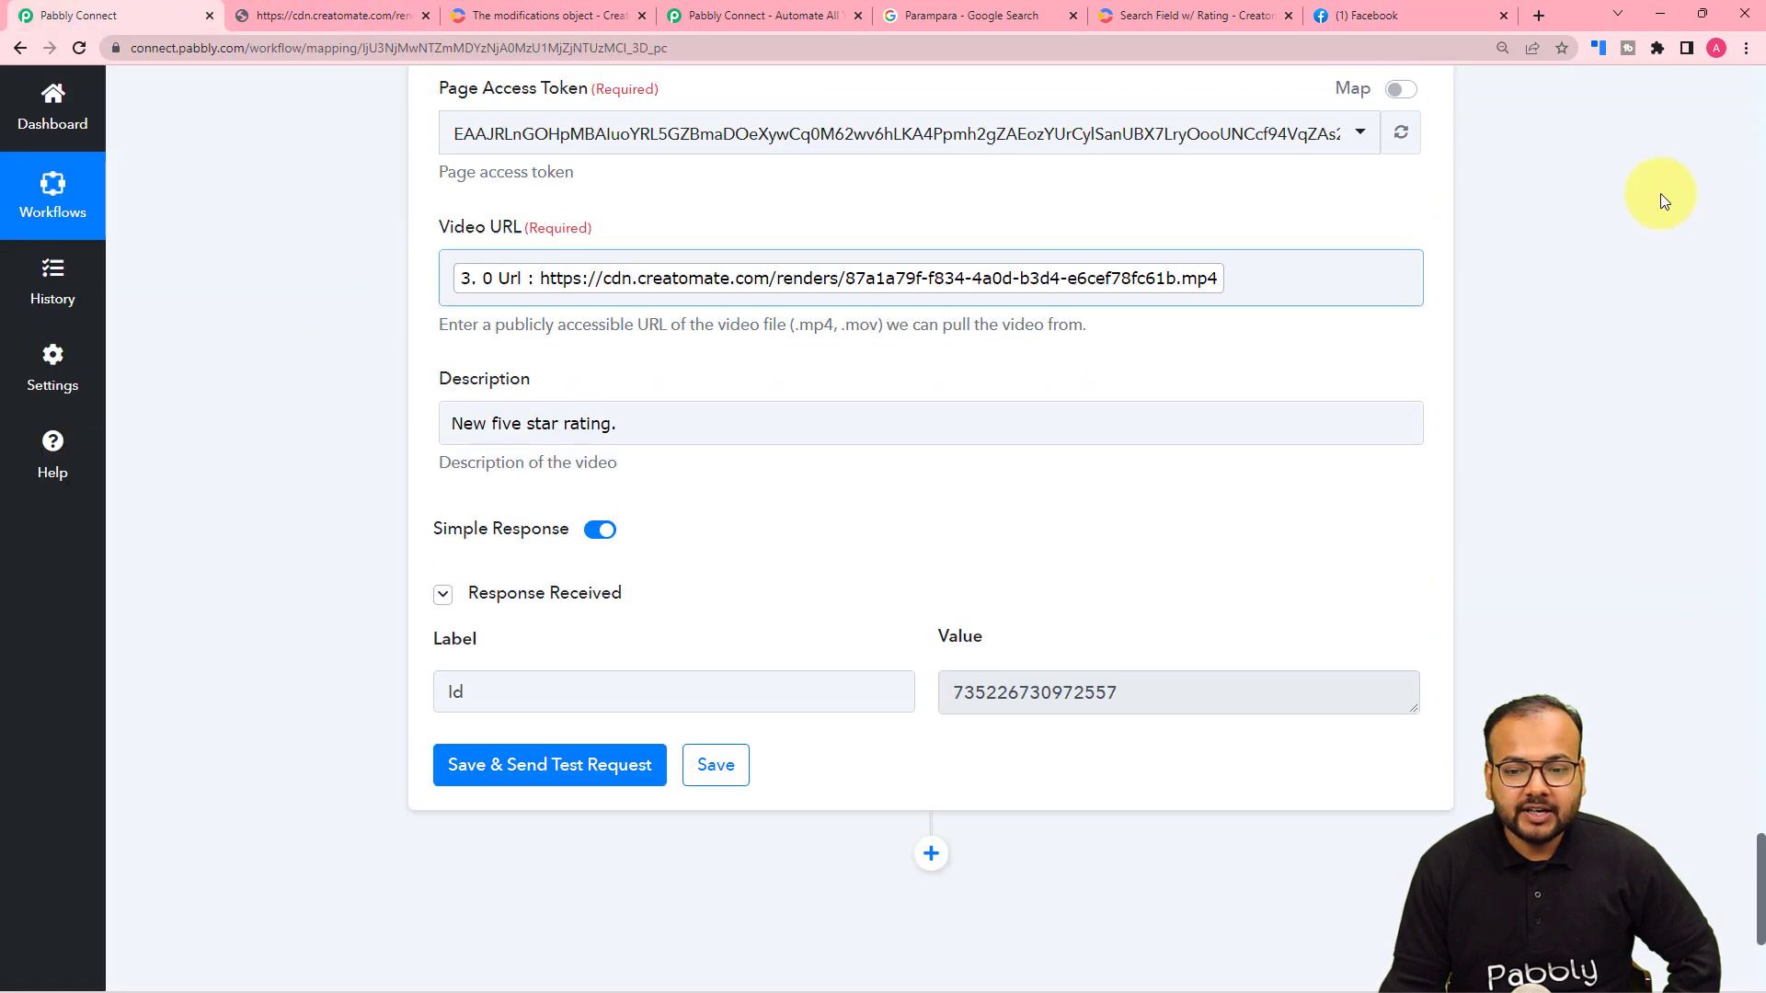
pyautogui.scroll(15, 1665, 200)
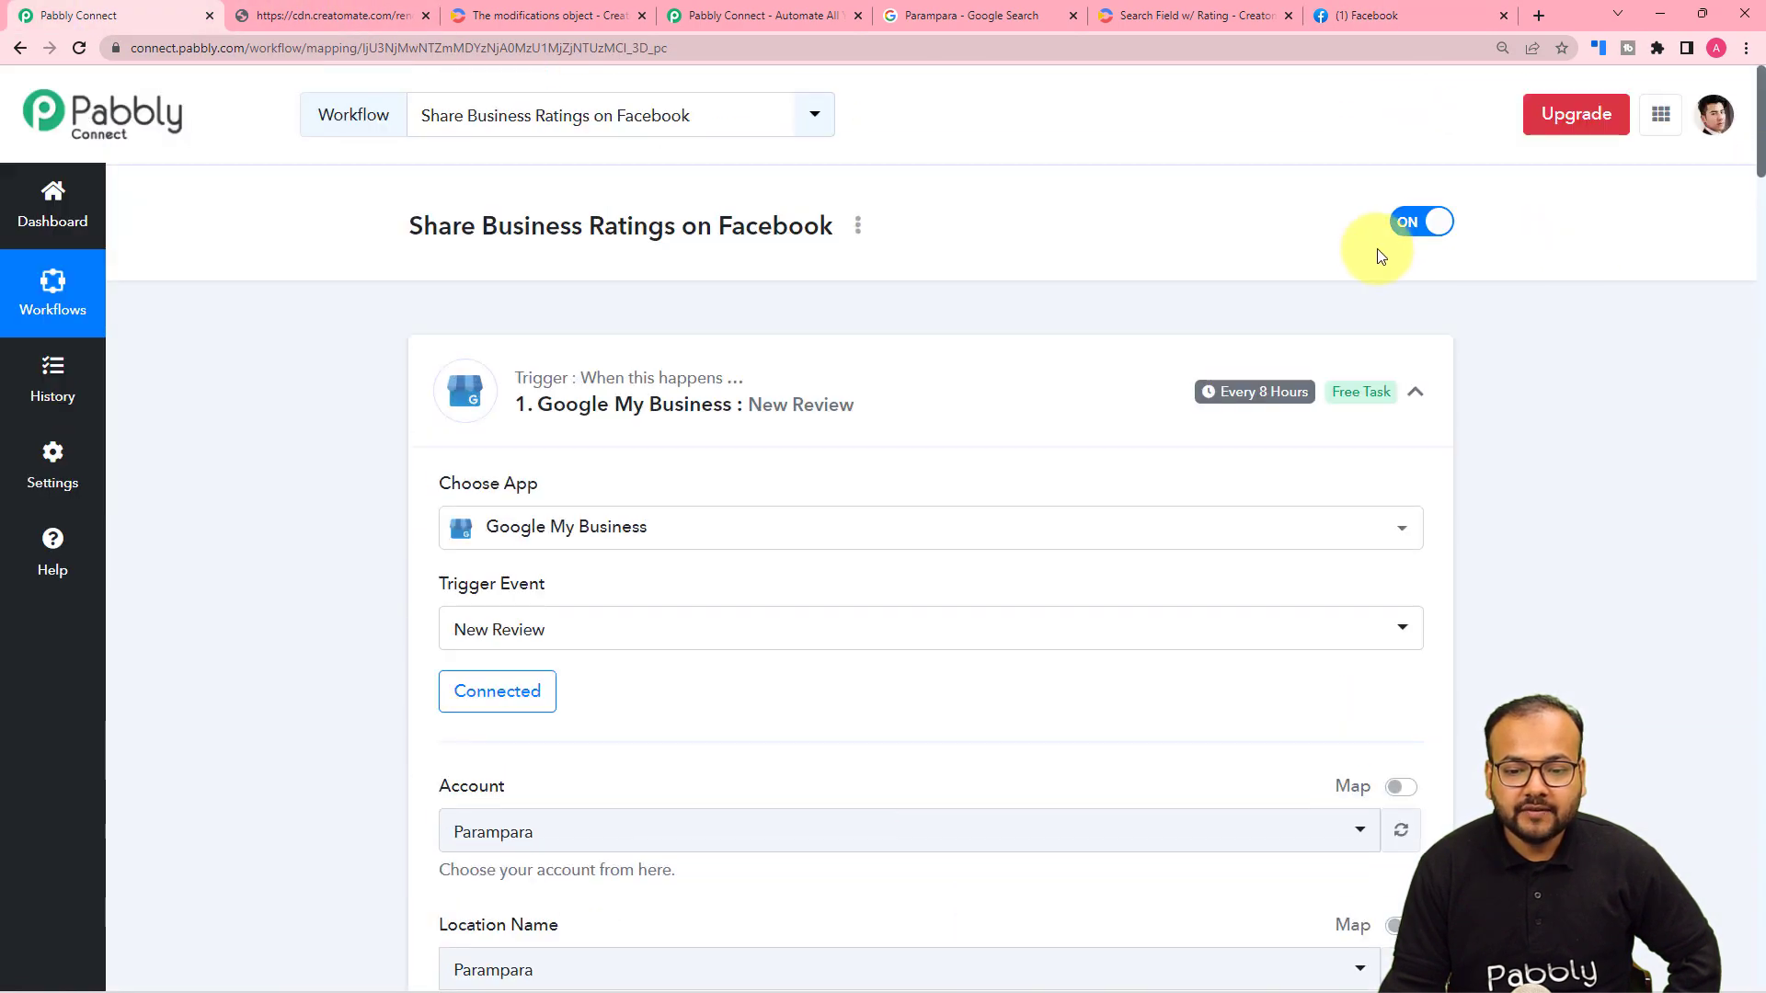
pyautogui.click(1416, 391)
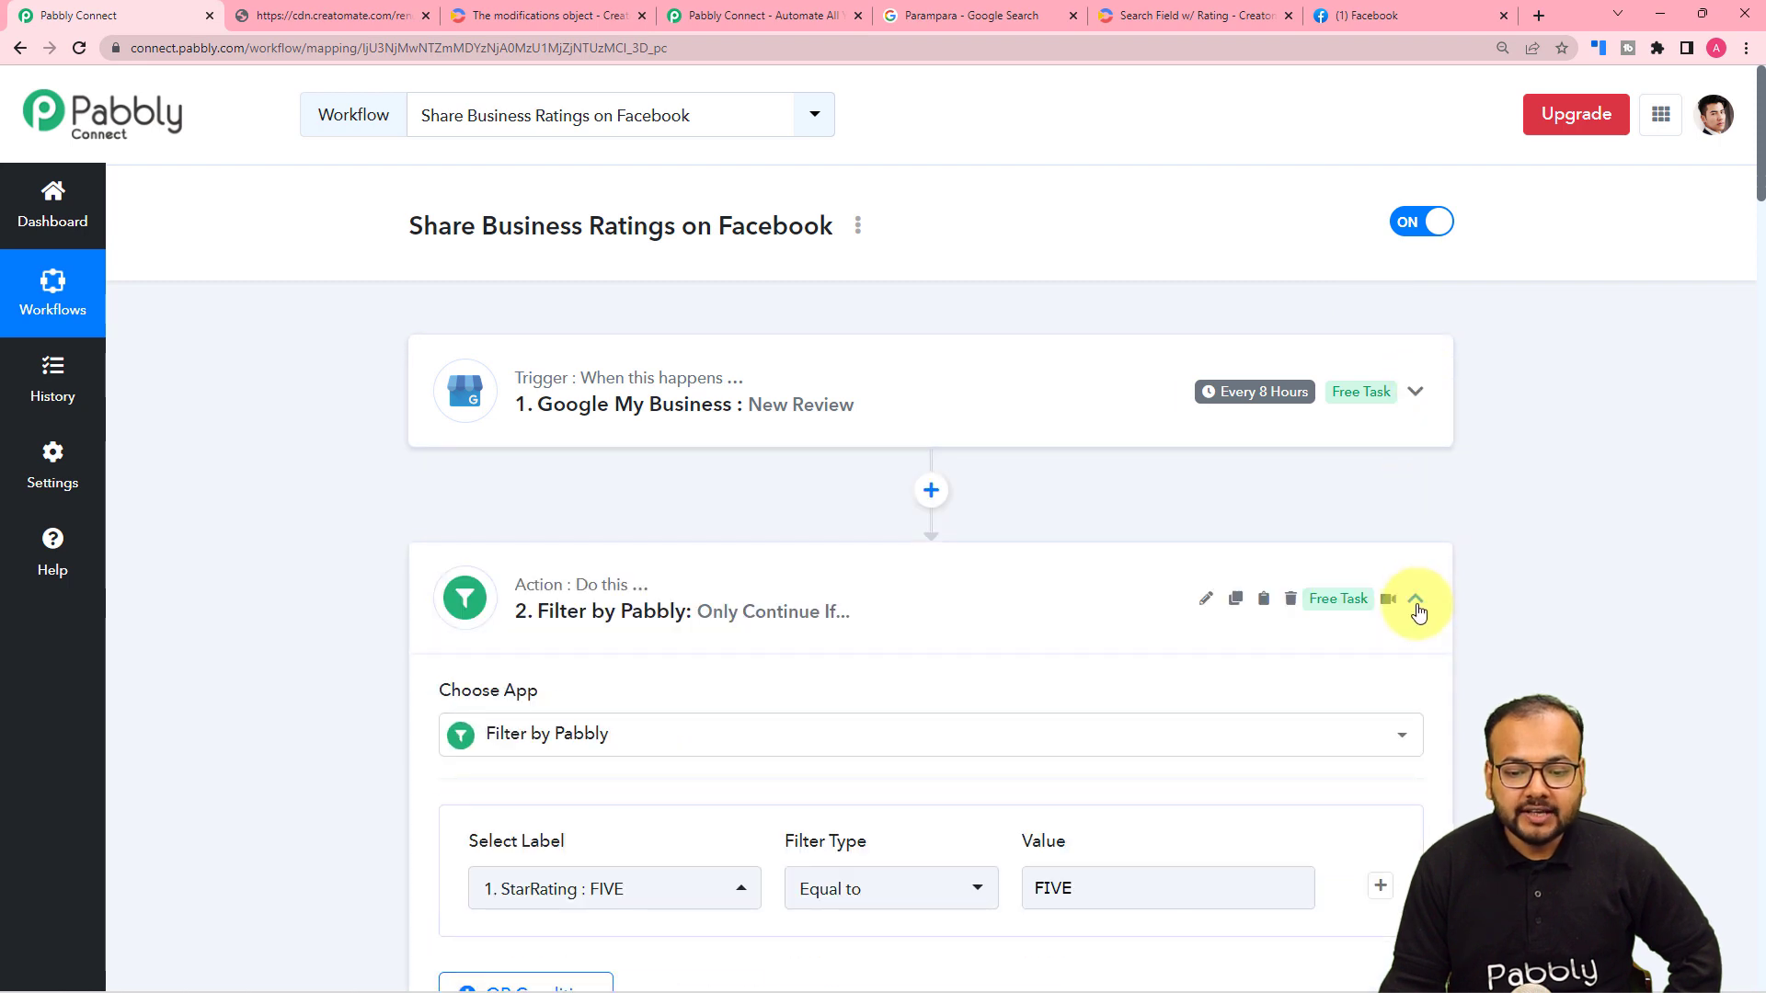
pyautogui.click(1415, 600)
pyautogui.click(1417, 805)
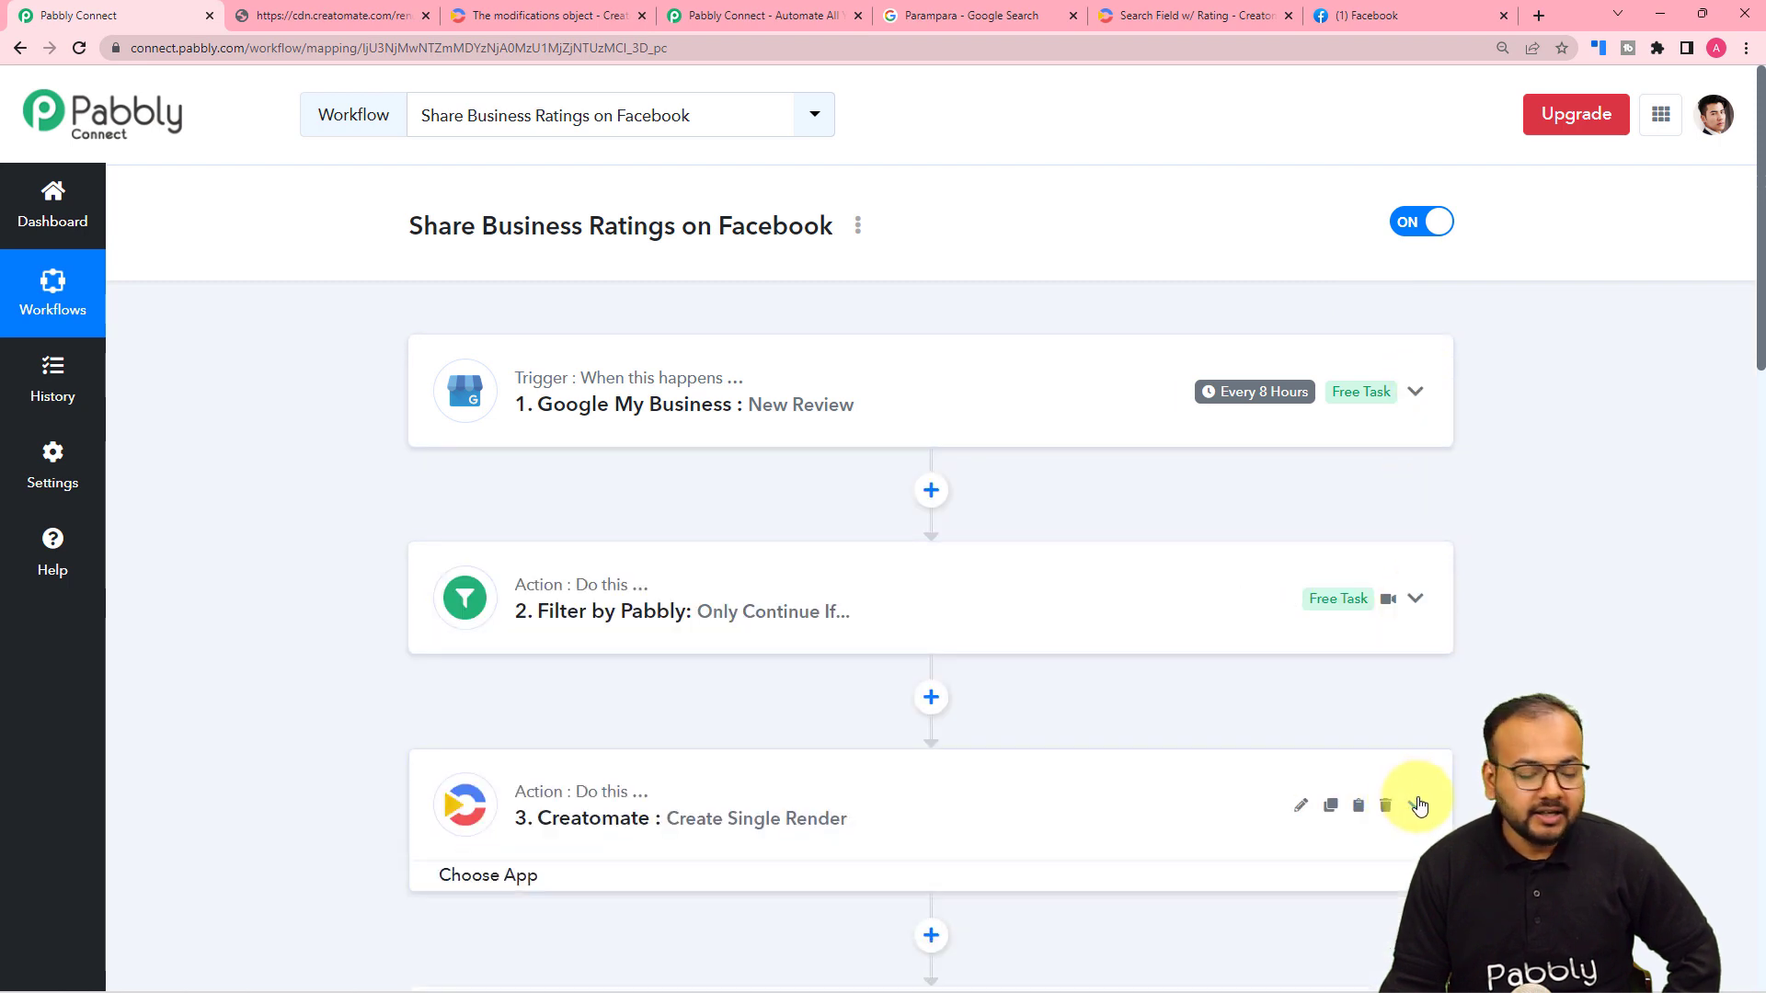
pyautogui.scroll(-3, 1389, 777)
pyautogui.click(1417, 737)
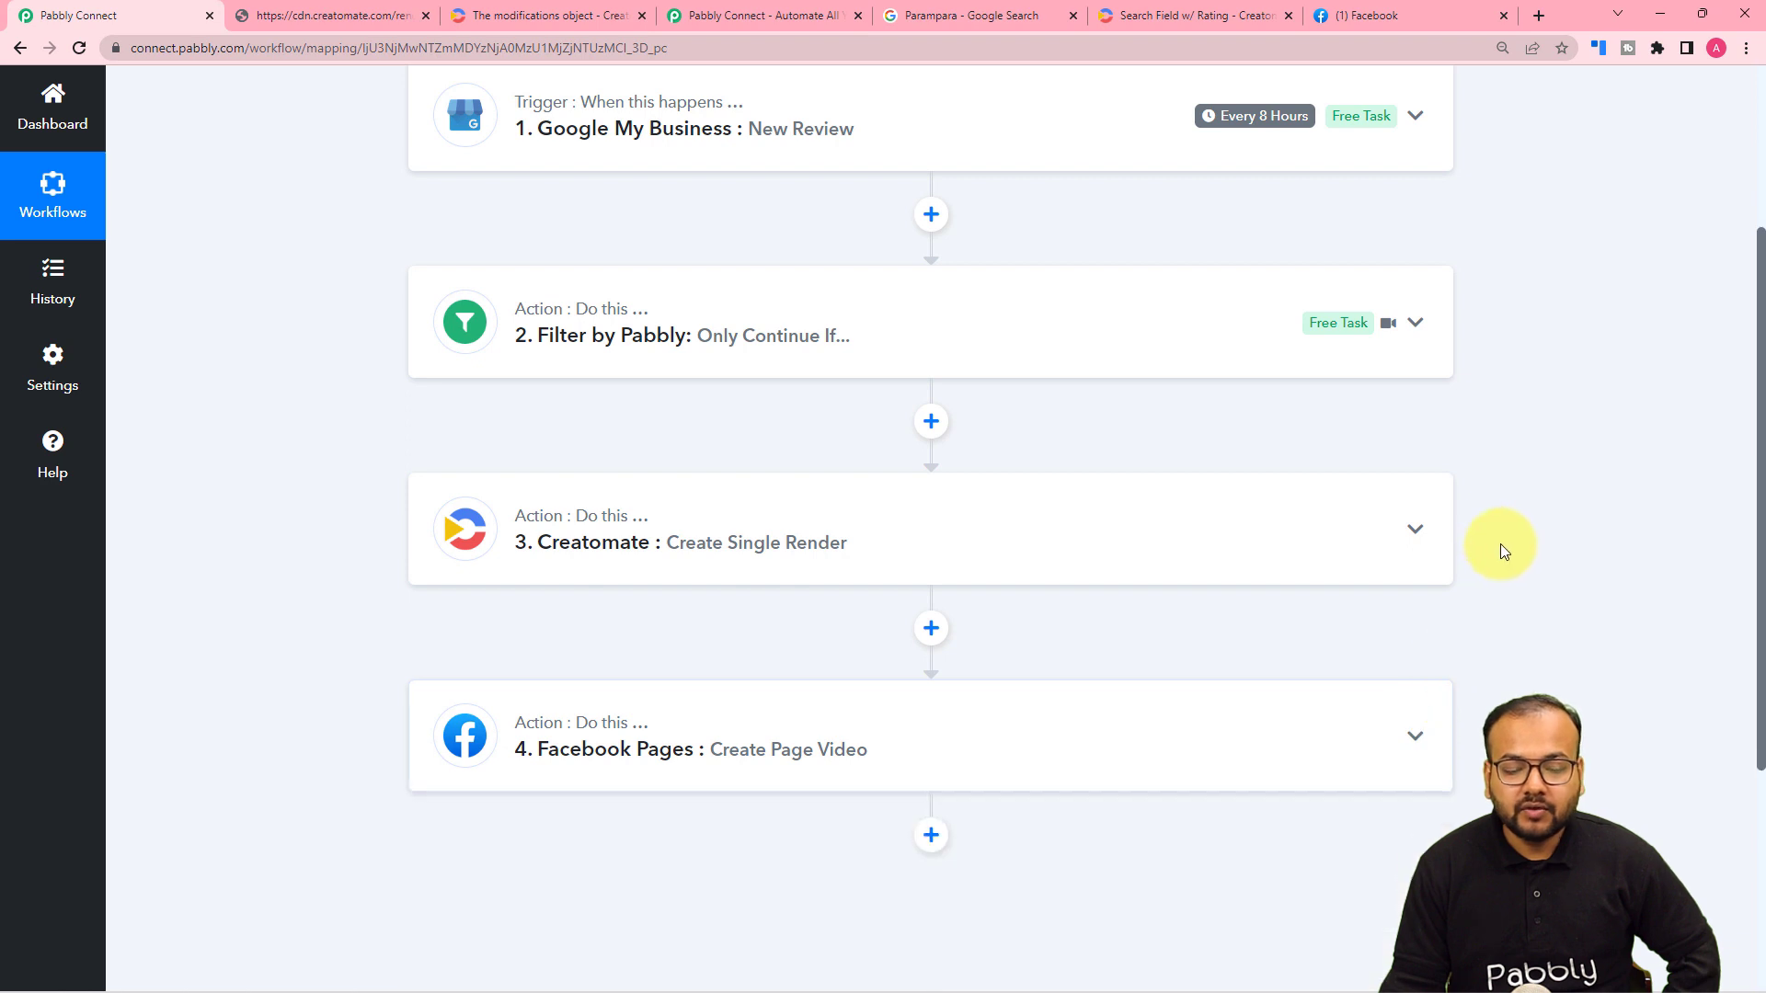
pyautogui.scroll(2, 1491, 552)
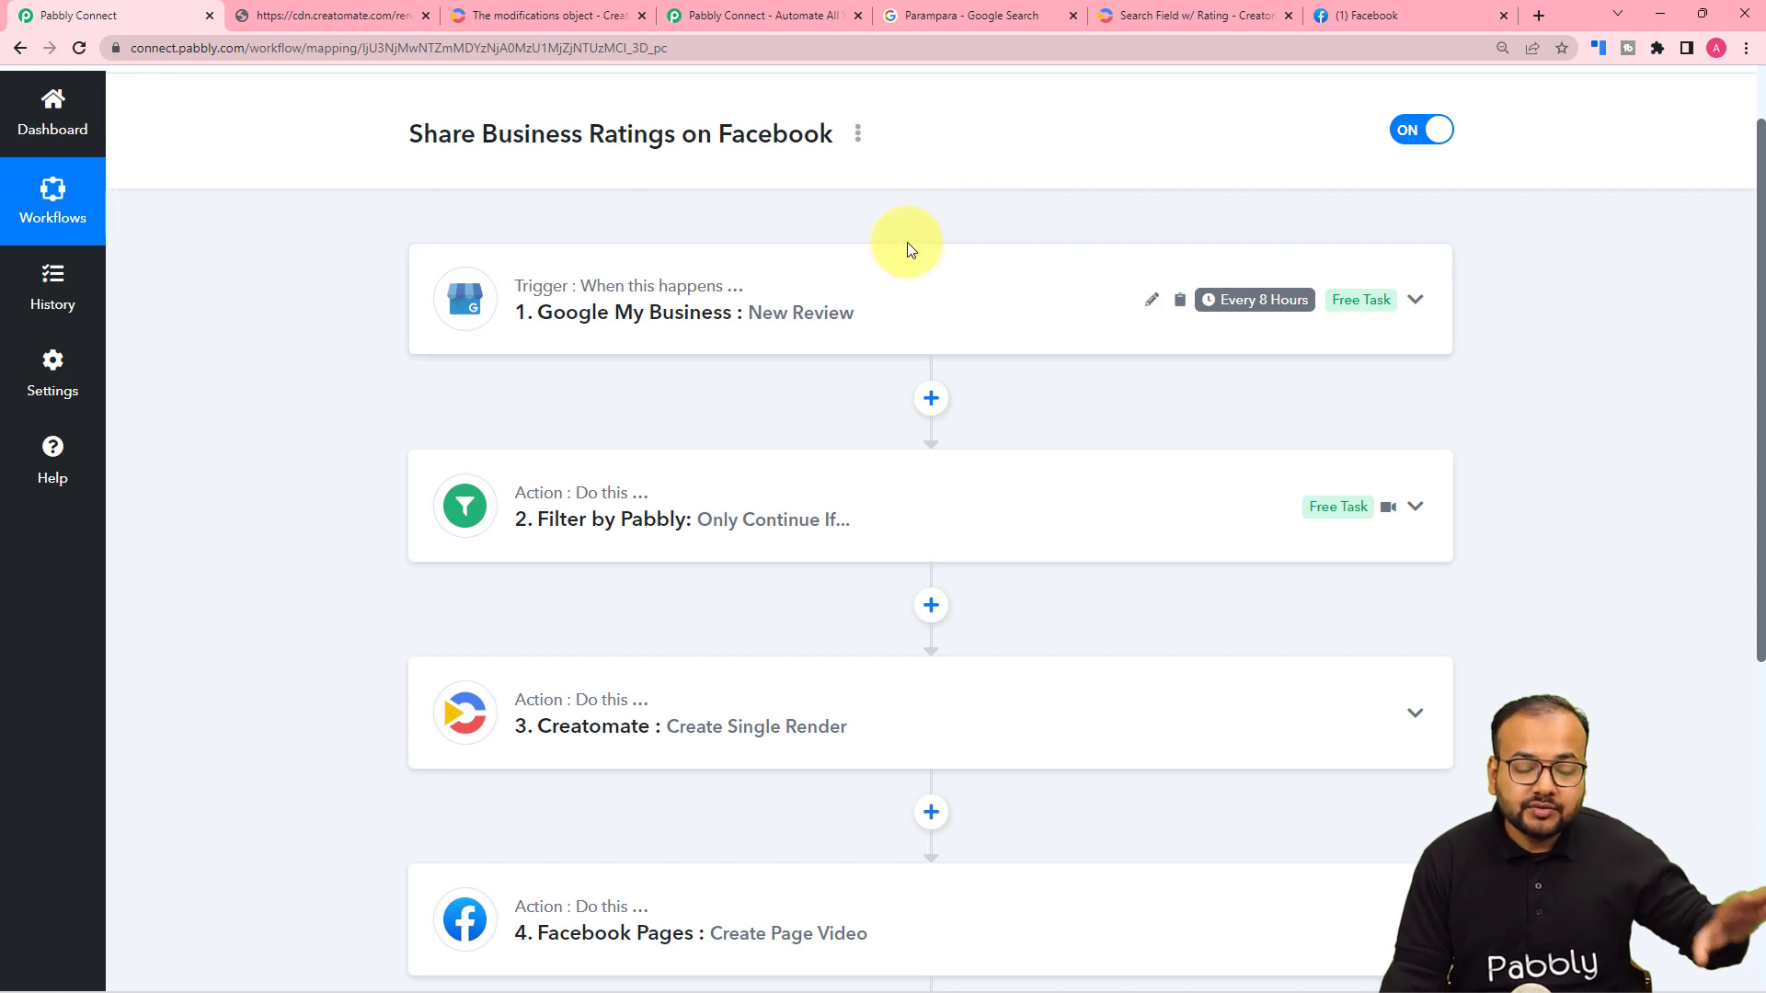
pyautogui.scroll(-1, 907, 247)
pyautogui.scroll(1, 909, 249)
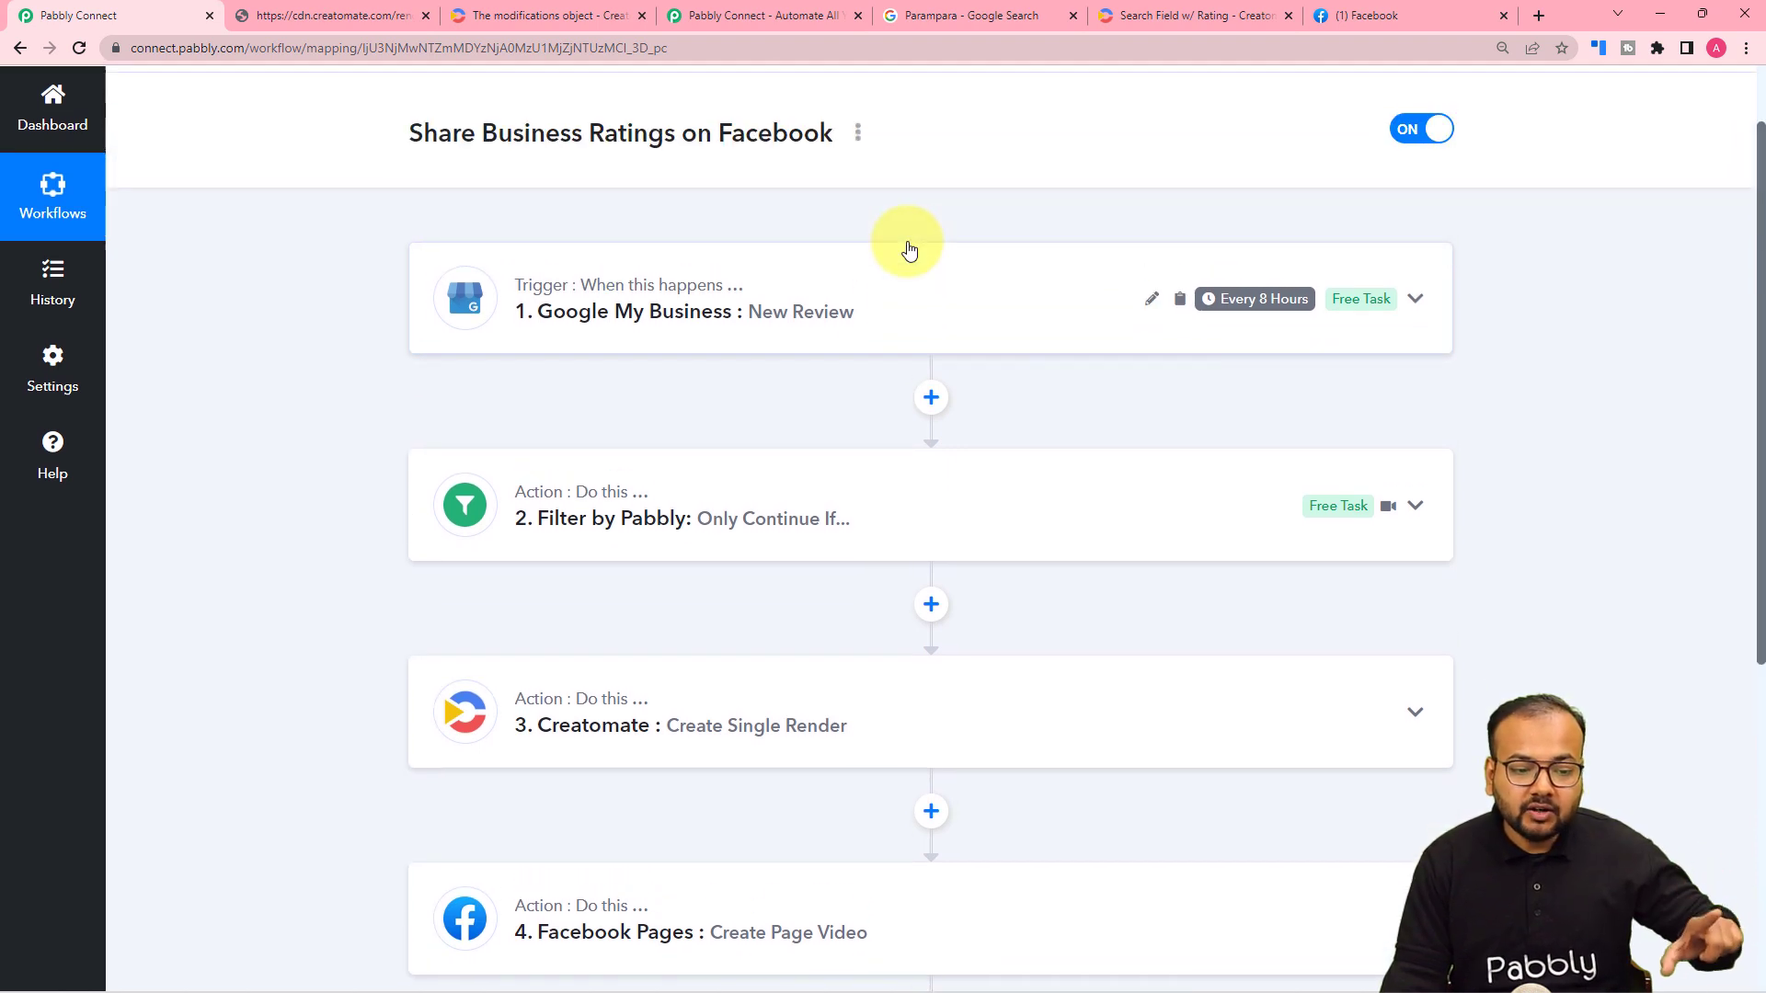